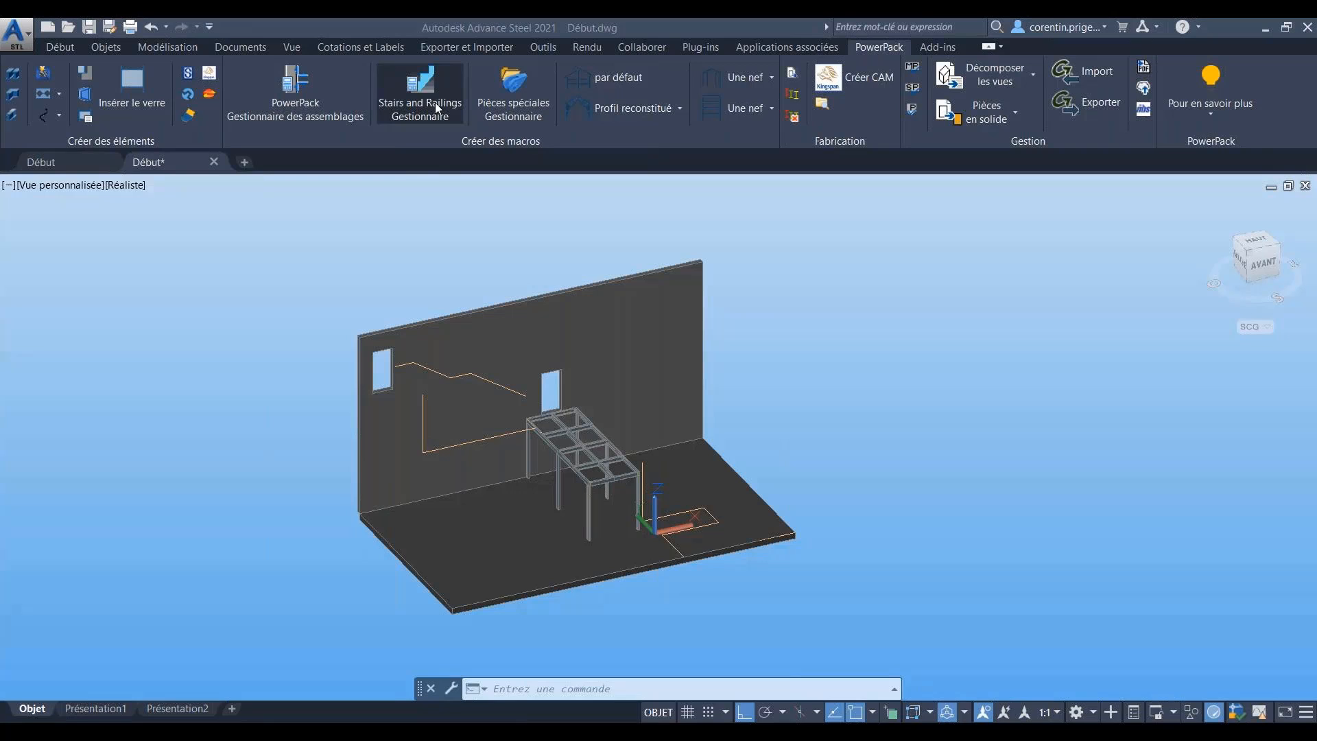
Step: Open the Stairs and Railings manager, expand its macro previews and move the palette higher to clear the drawing area
click(435, 103)
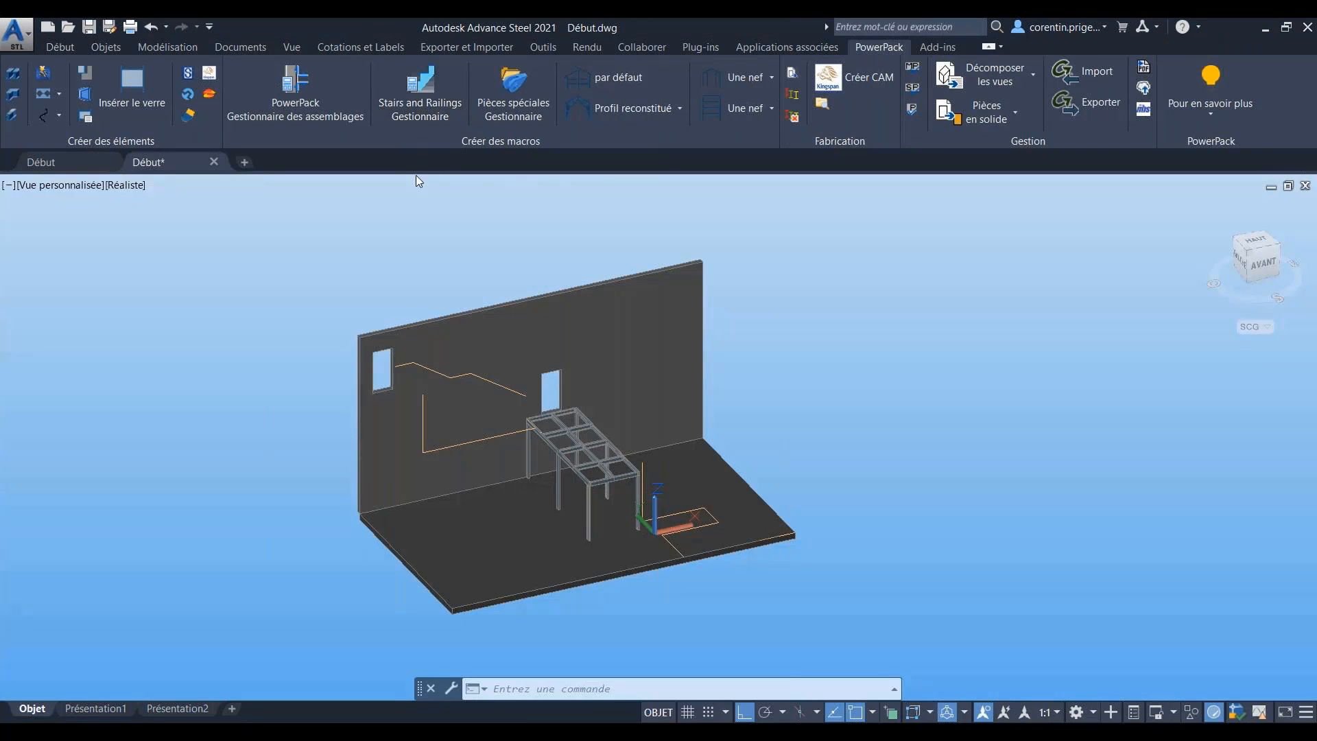
click(417, 117)
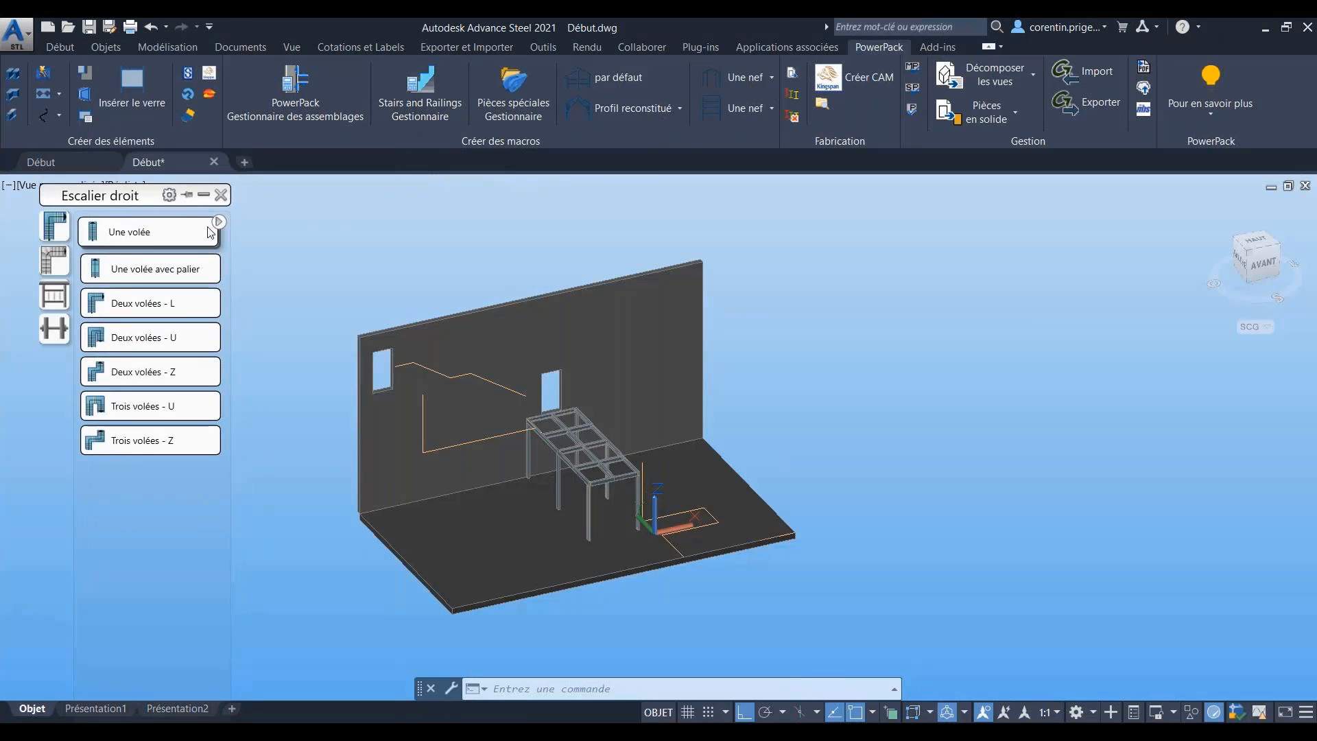
mouse_move(209, 230)
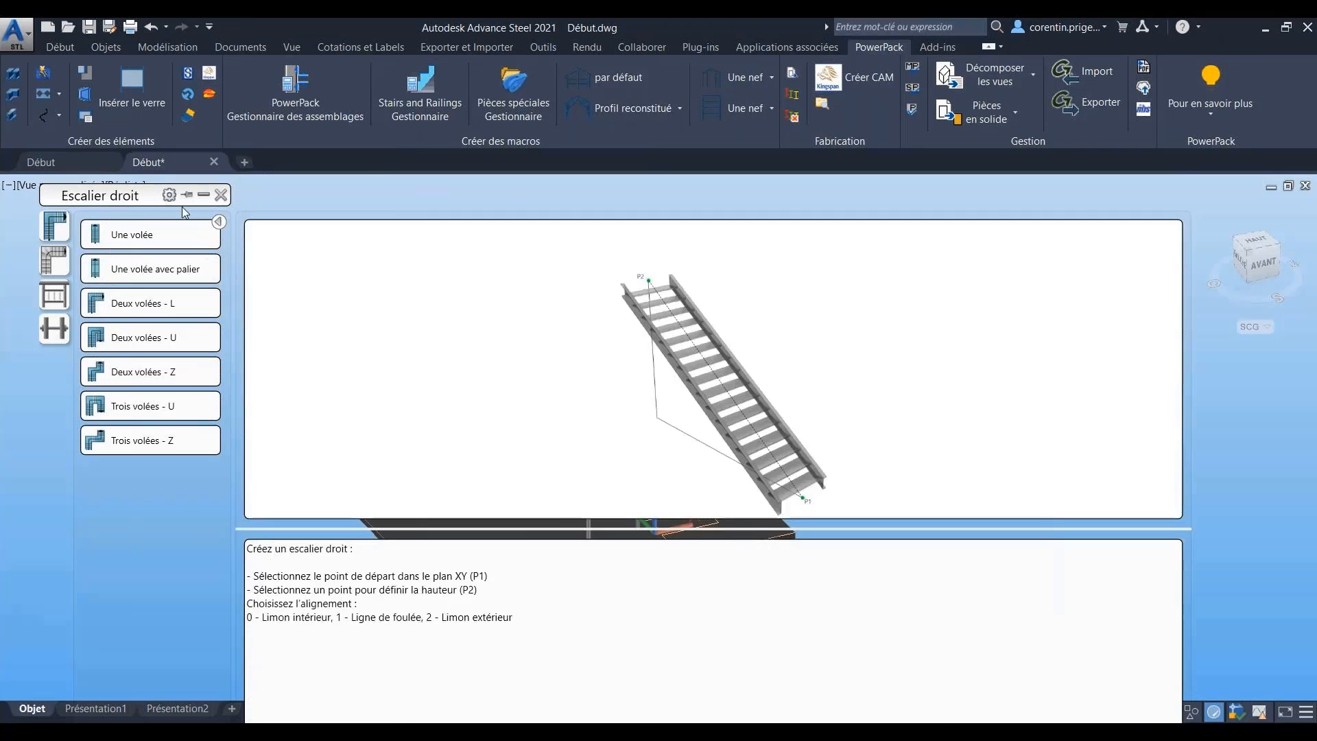
drag(142, 140, 152, 58)
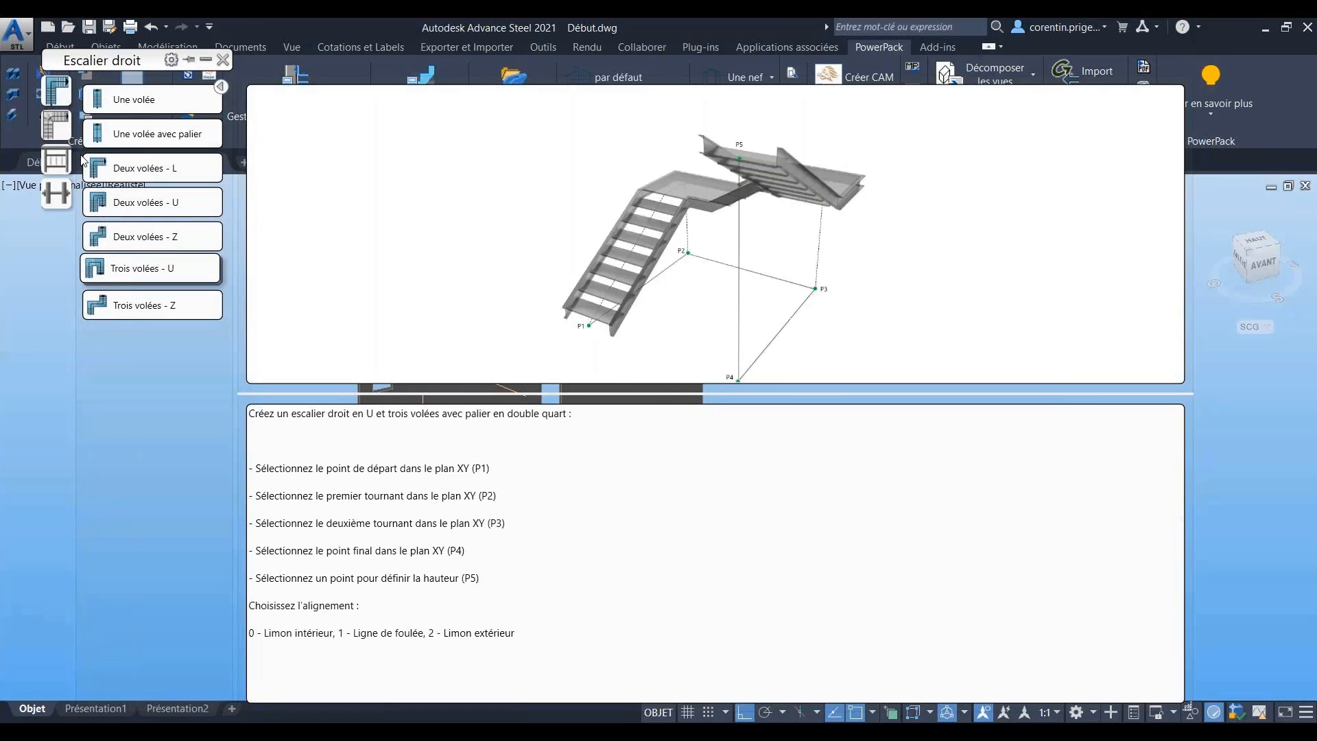
Step: Review the available connection, railing and straight stair macros, including the input points and alignment options of the U-shaped stair
mouse_move(63, 193)
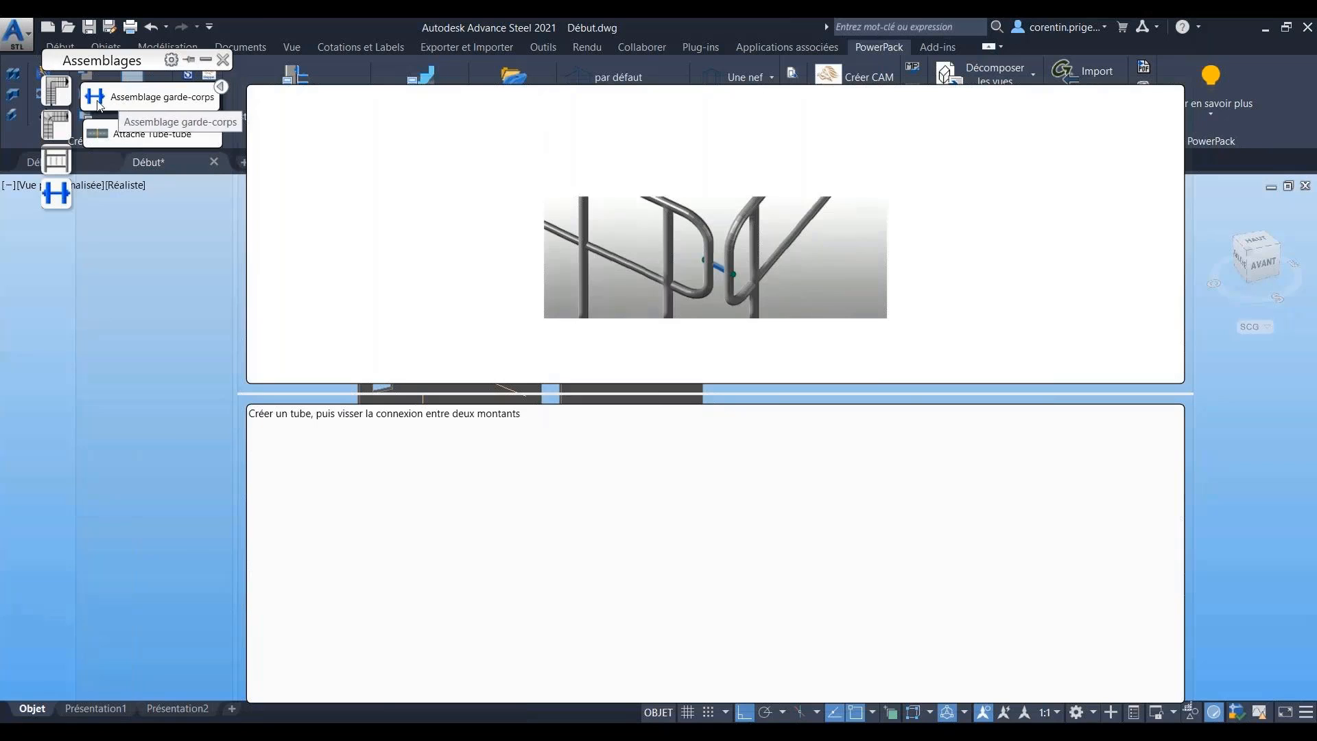
mouse_move(61, 155)
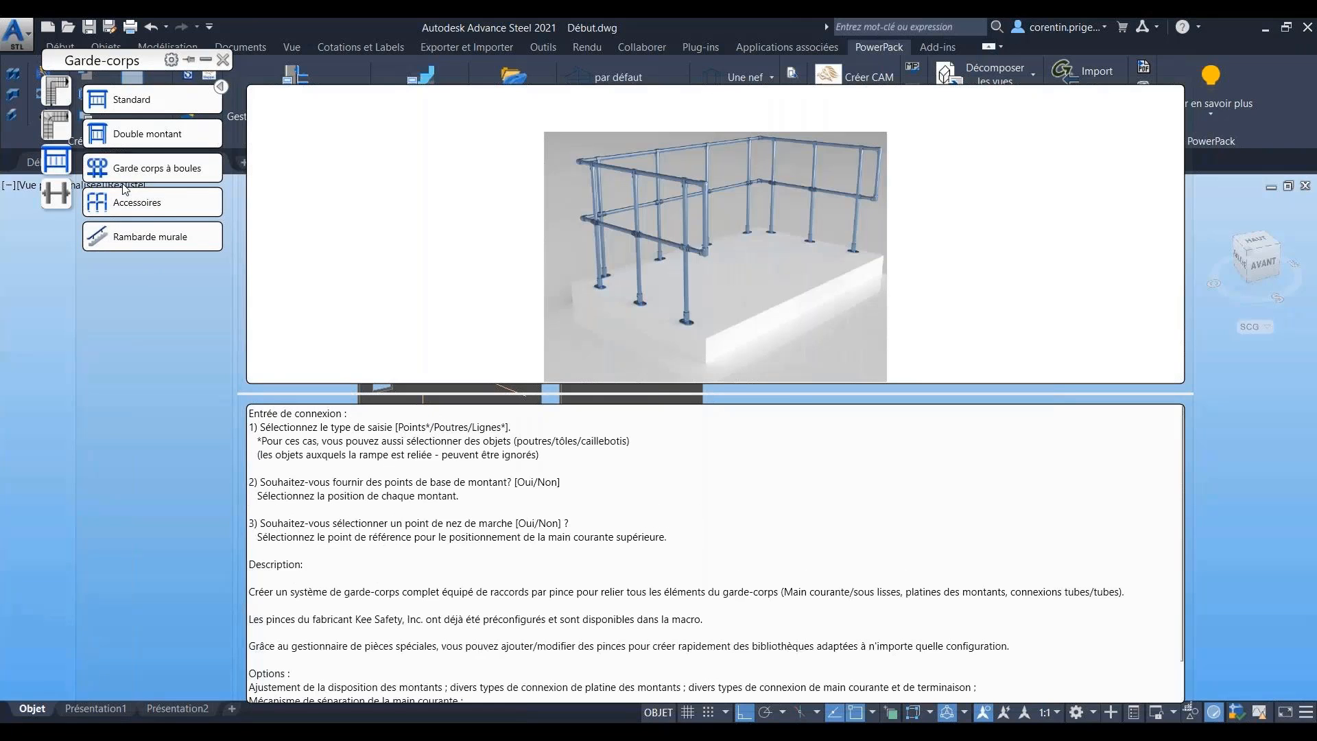
click(55, 93)
click(55, 96)
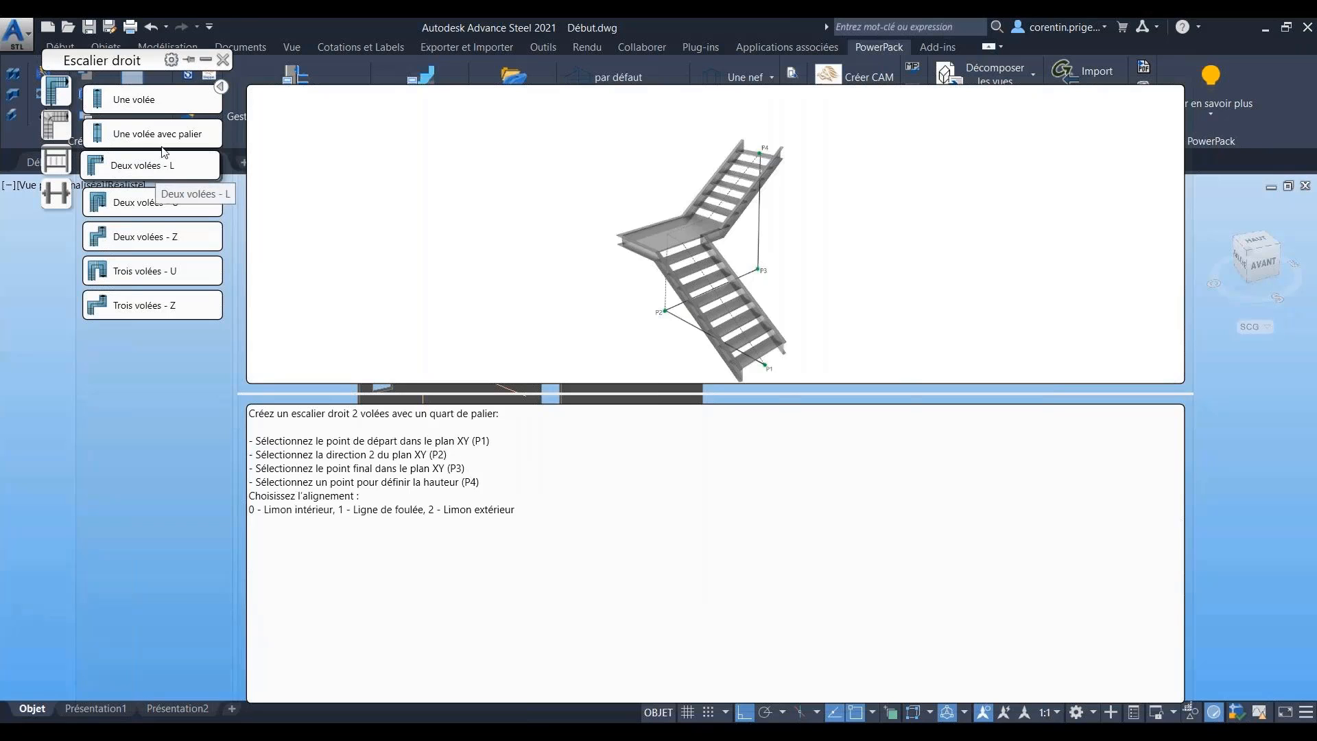
click(57, 128)
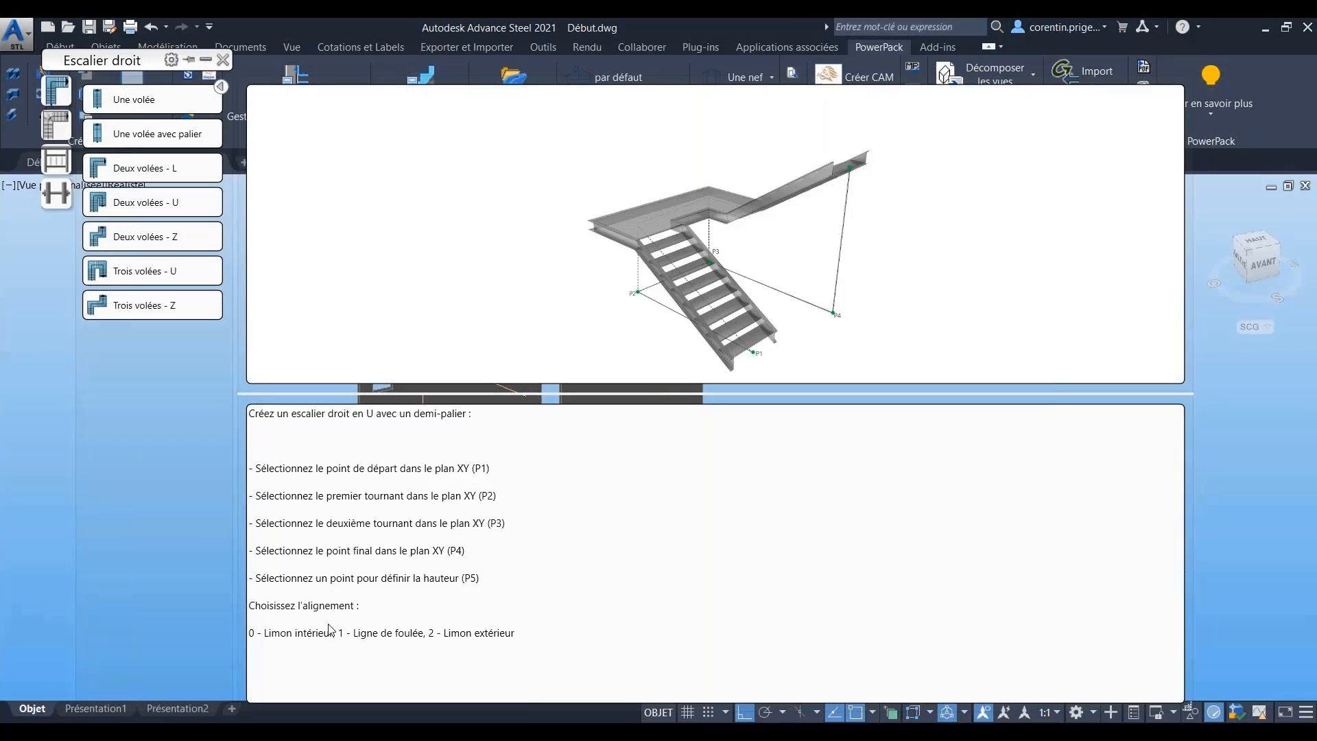
click(393, 645)
Step: Start a two-flight U-shaped straight stair and place its start, two turning and end points on the corners of the floor sketch
click(155, 221)
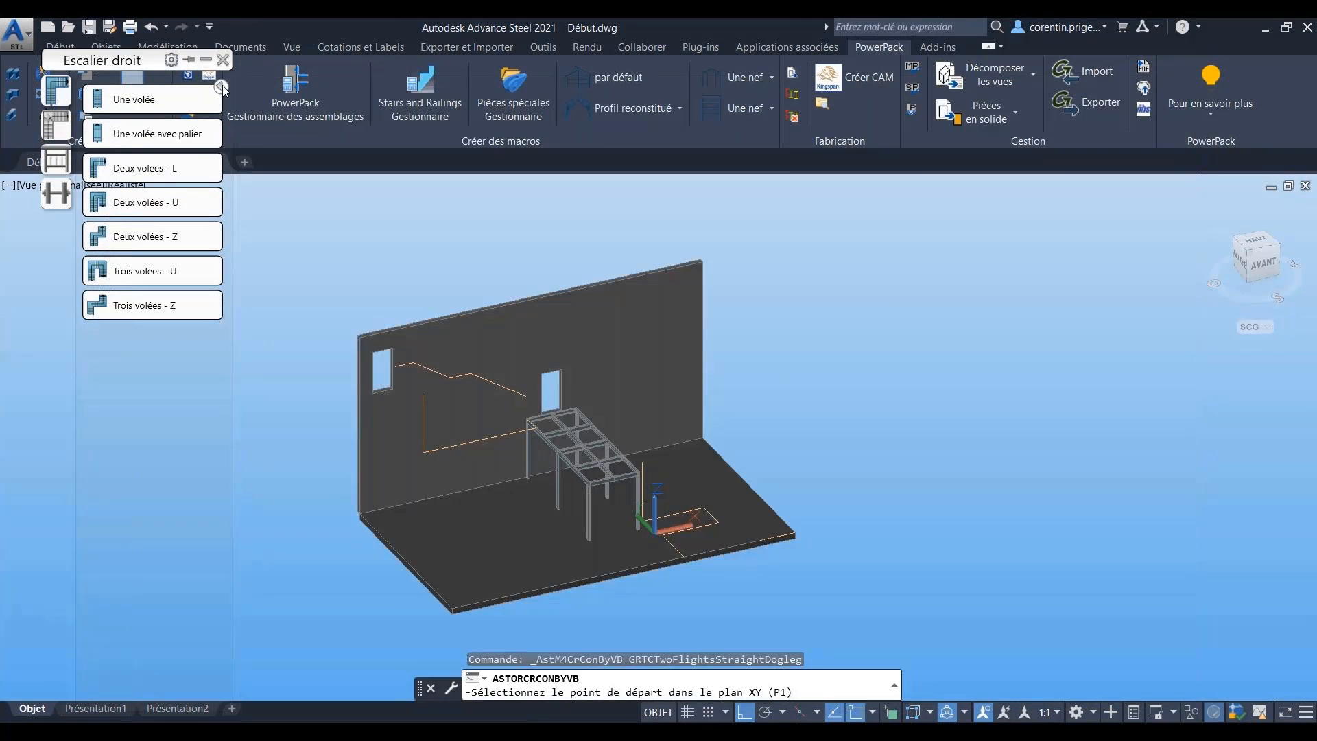
scroll(699, 548, up, 4)
middle_drag(771, 552, 770, 536)
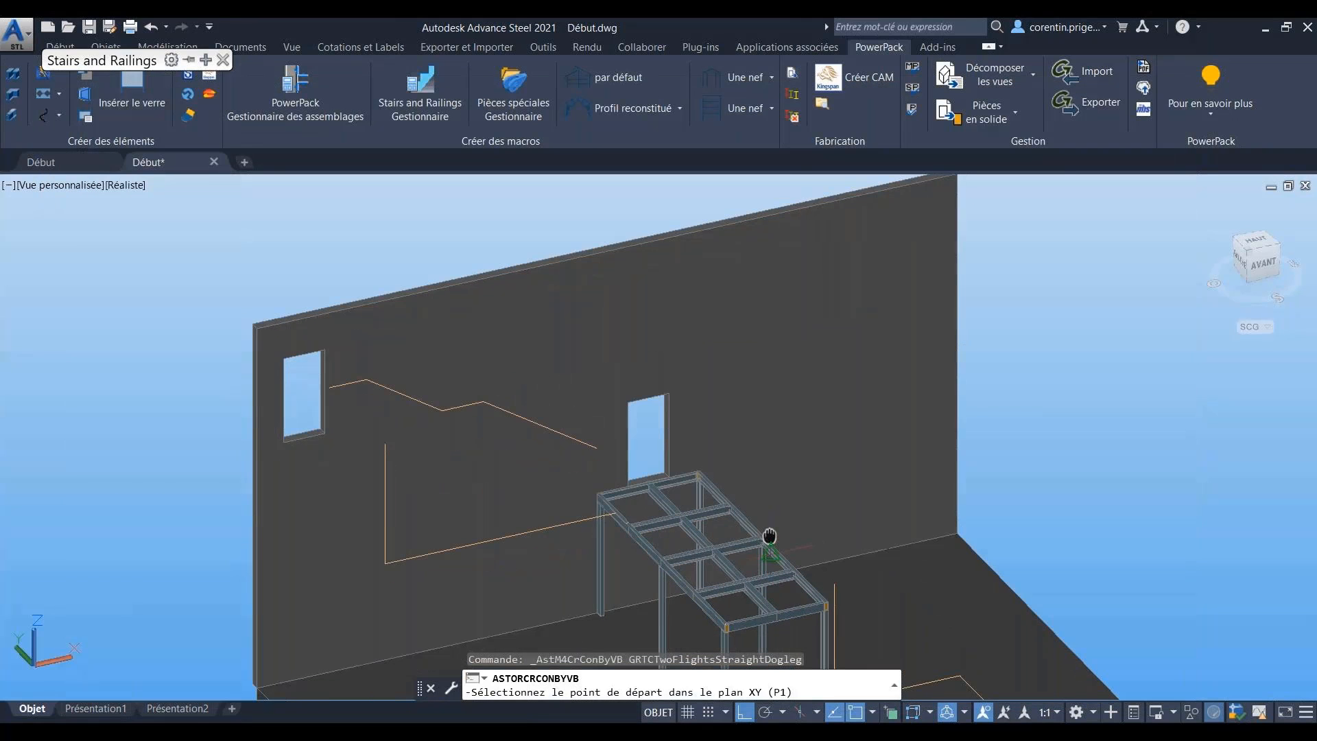
scroll(533, 314, down, 2)
scroll(708, 462, up, 6)
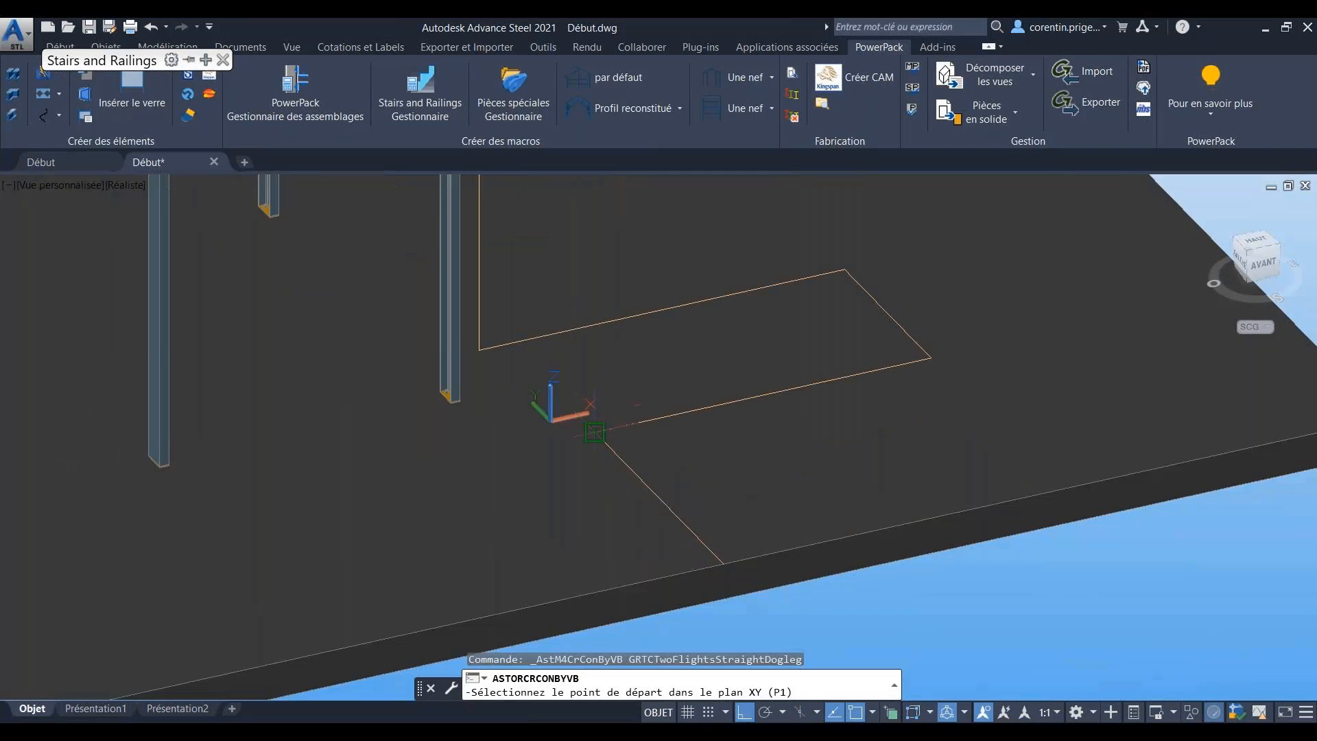
click(594, 433)
click(931, 357)
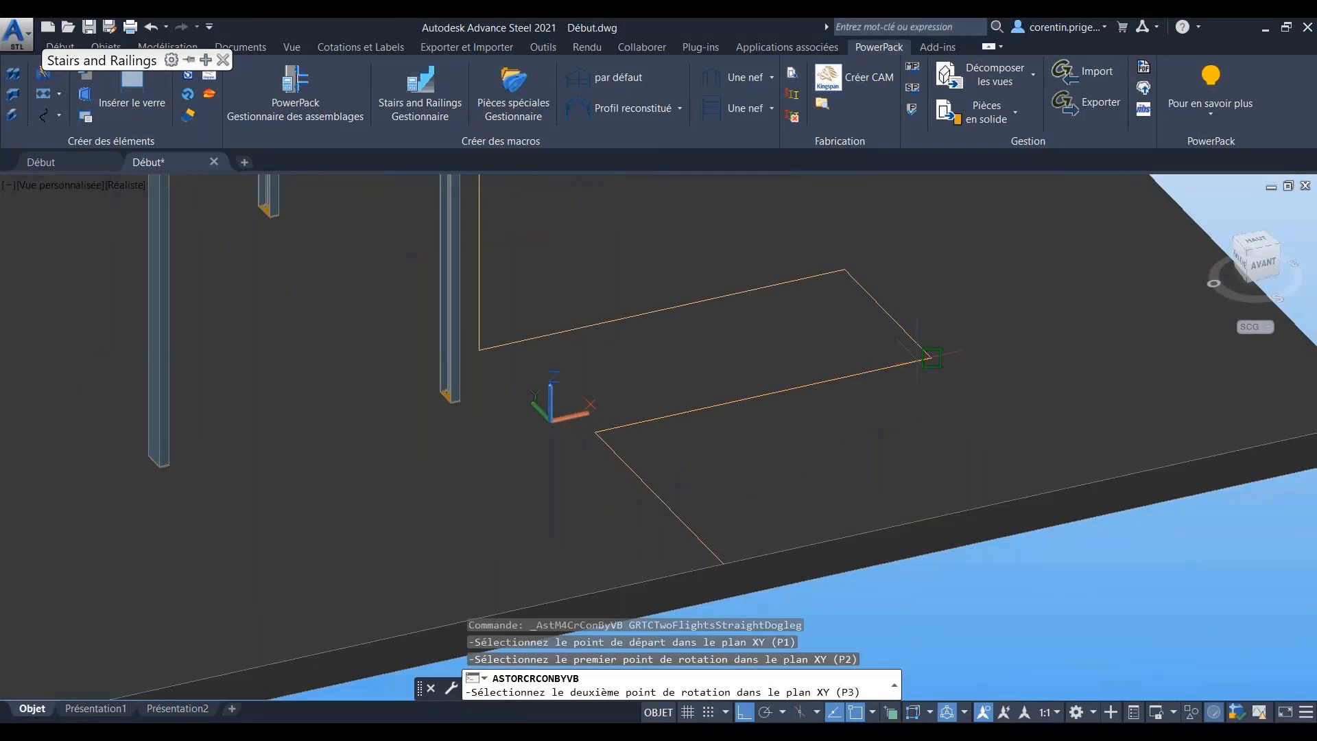
click(844, 270)
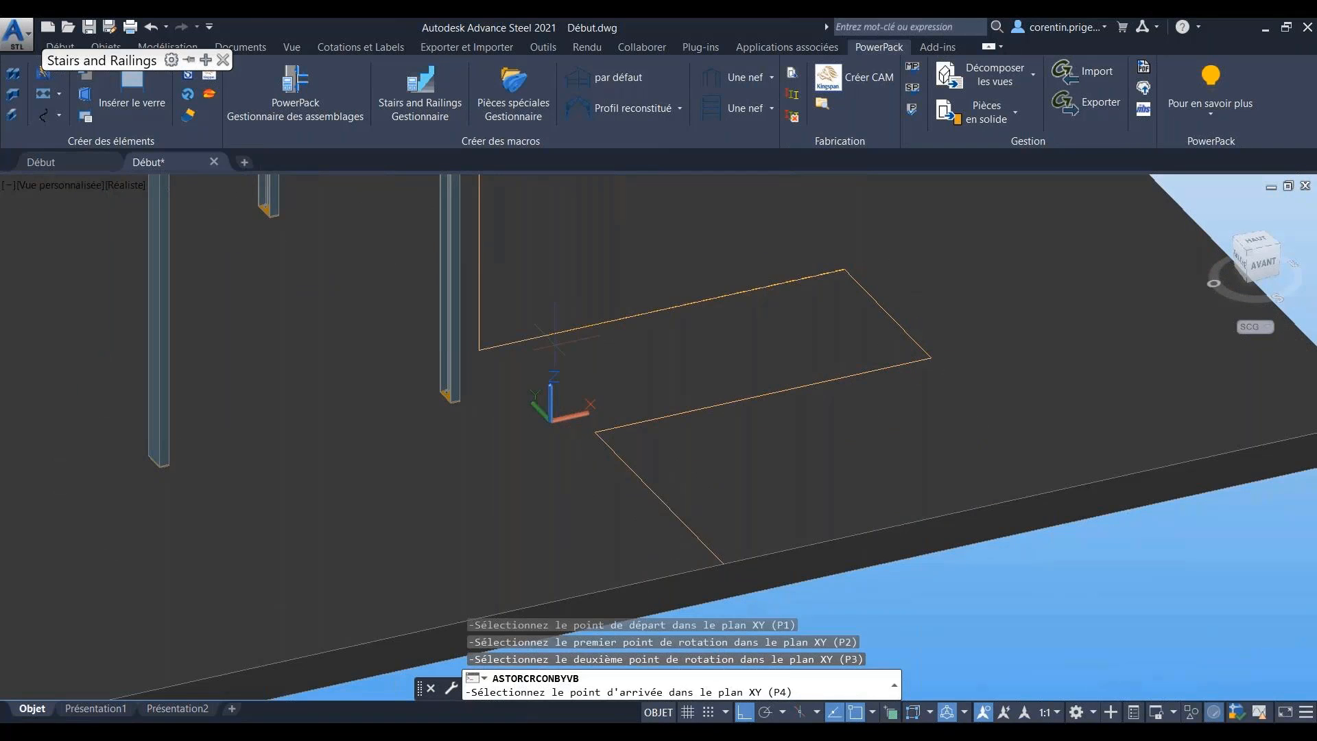
click(479, 349)
Step: Define the stair height at the upper end of the vertical sketch line and create the stair with centre alignment (1)
scroll(513, 343, down, 2)
middle_drag(513, 343, 495, 484)
click(472, 270)
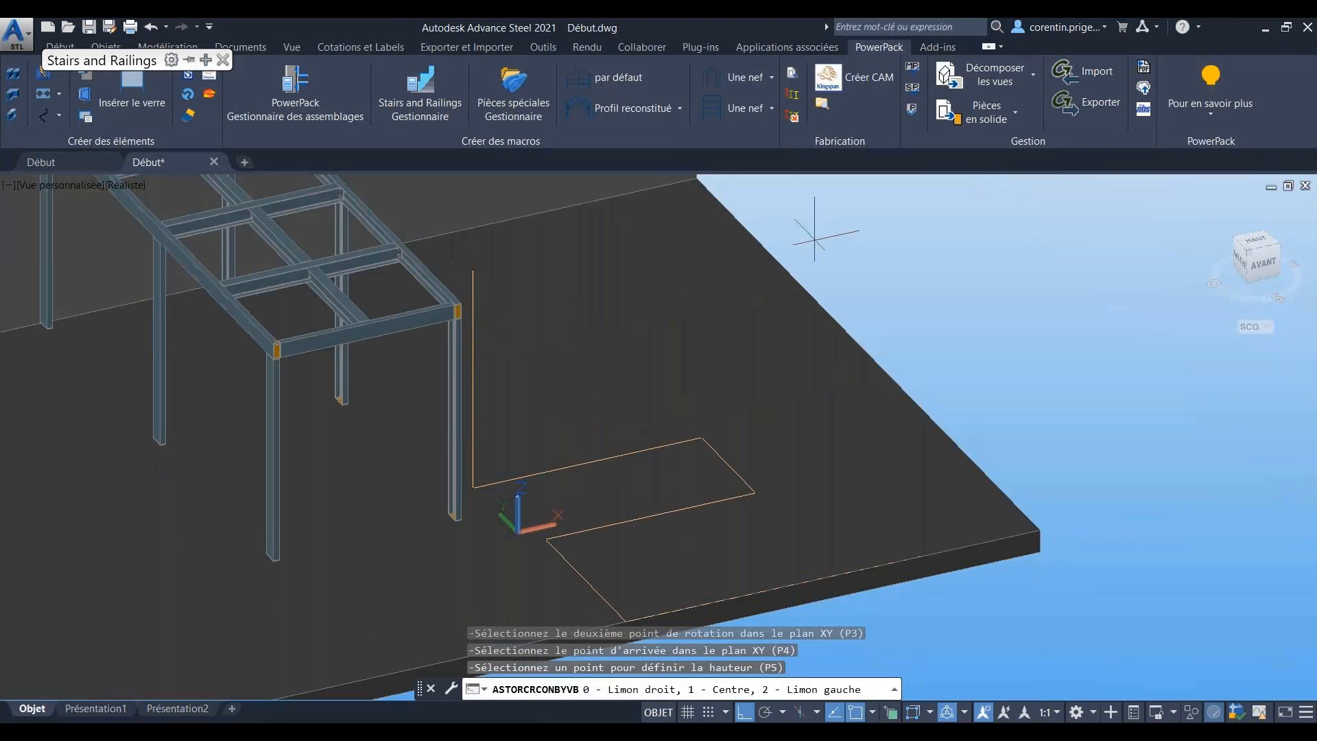
text(1)
key(Return)
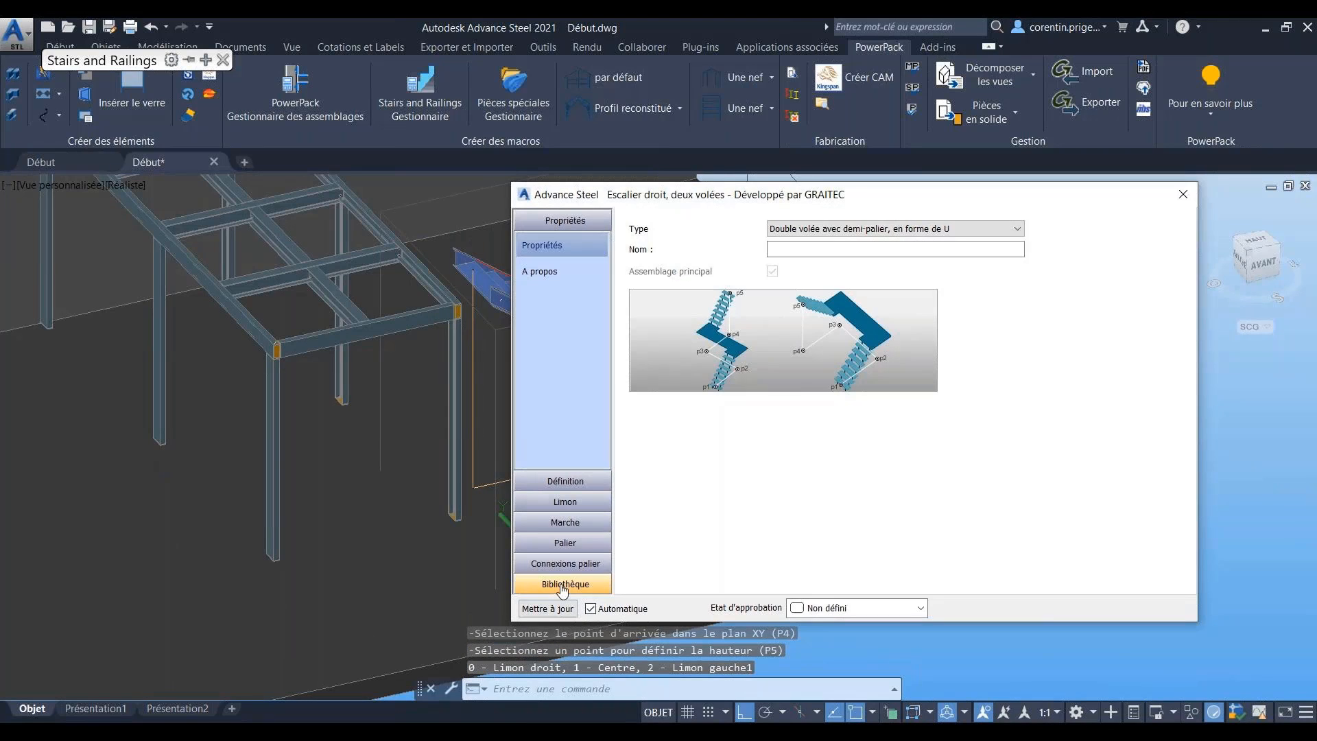
Step: Load the saved ESC RDC configuration from the library onto the new stair
click(562, 584)
click(660, 272)
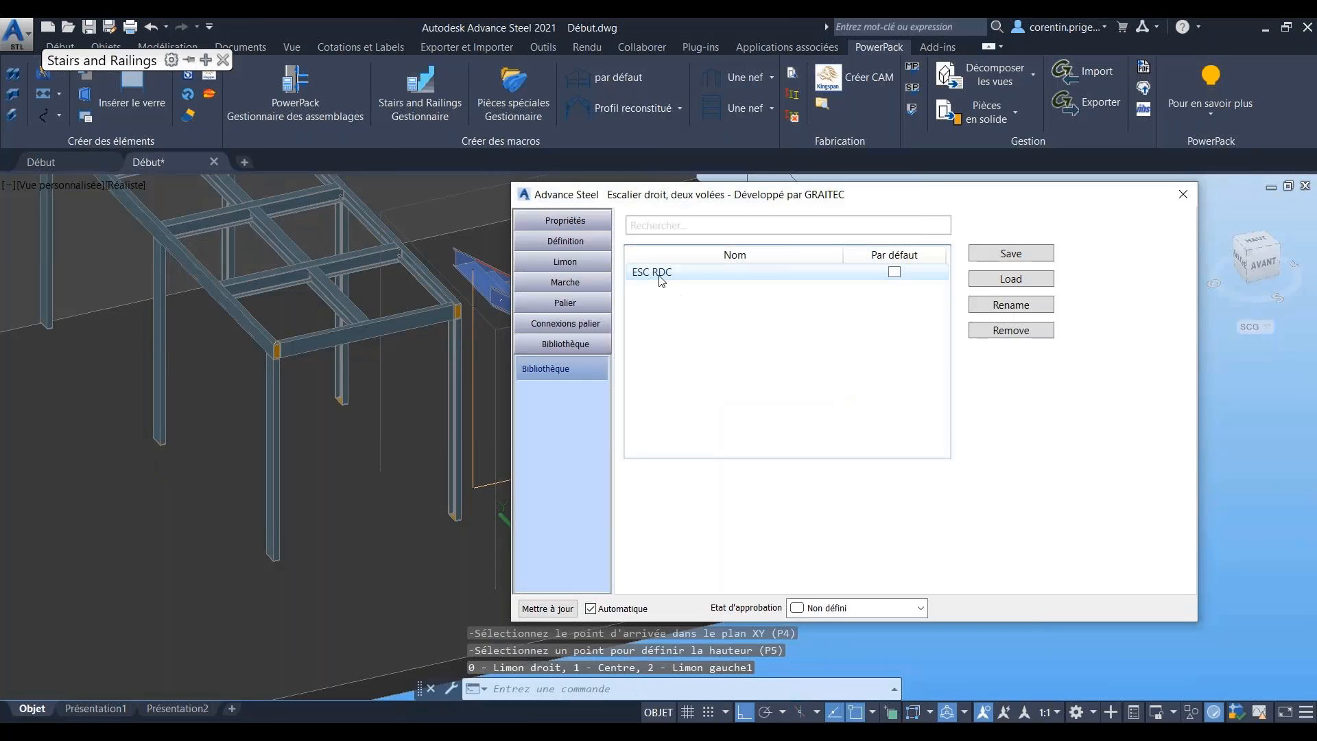
click(1033, 284)
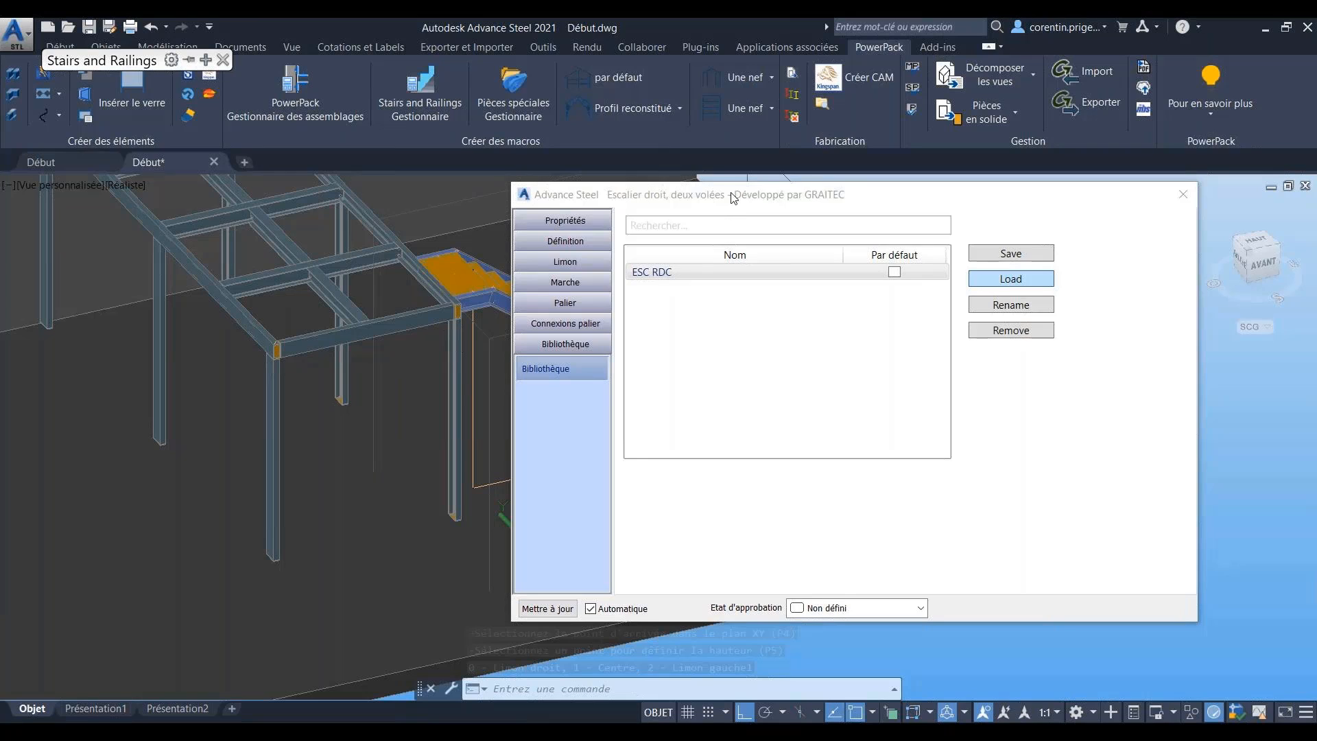
Step: Move the stair properties dialog clear of the model and examine the flights and landing from several angles
drag(710, 198, 951, 159)
scroll(574, 328, down, 3)
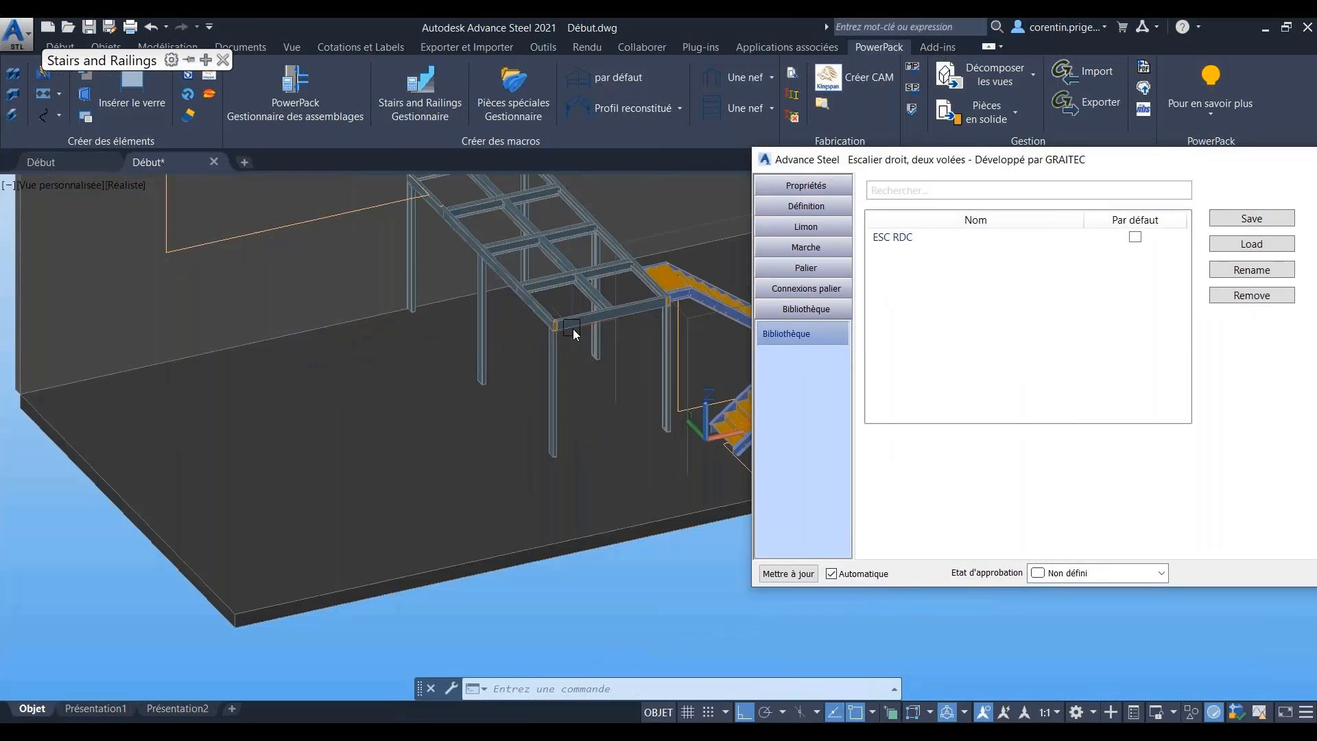
middle_drag(583, 330, 147, 294)
scroll(220, 364, up, 4)
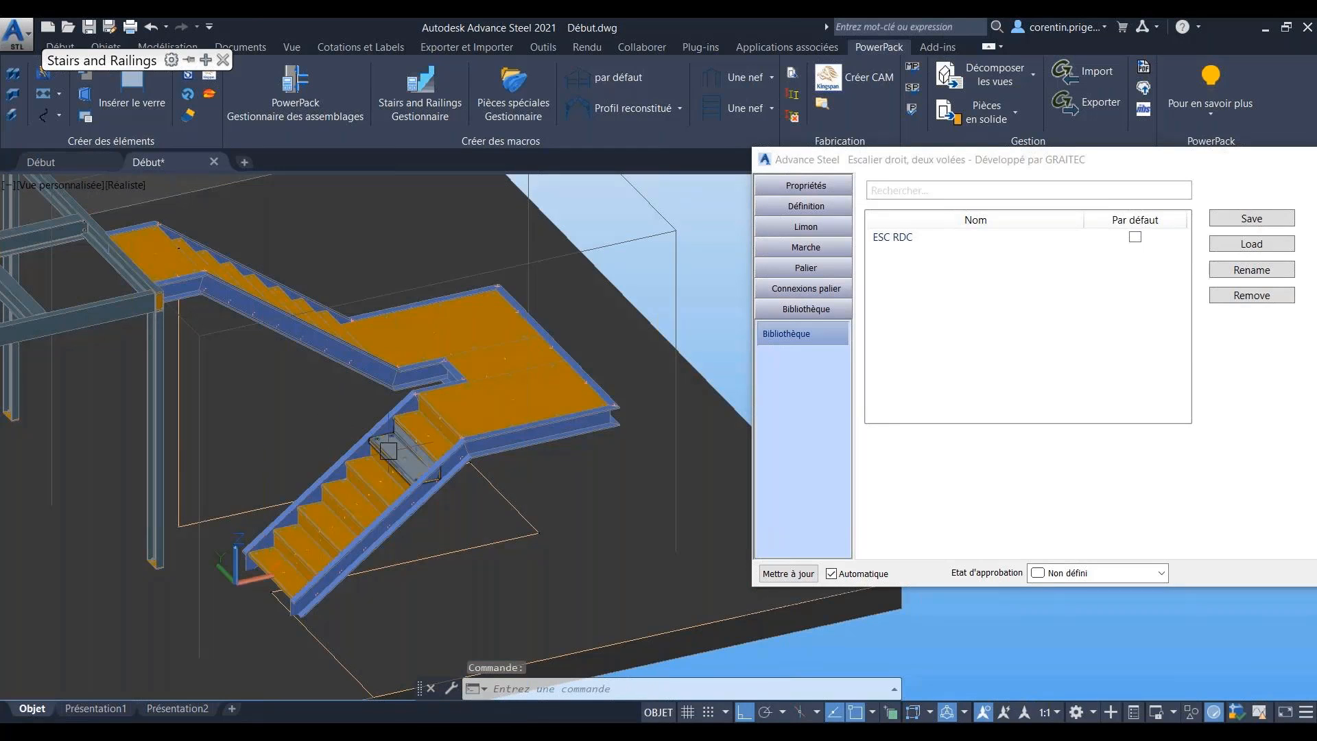
shift+middle_drag(422, 454, 296, 451)
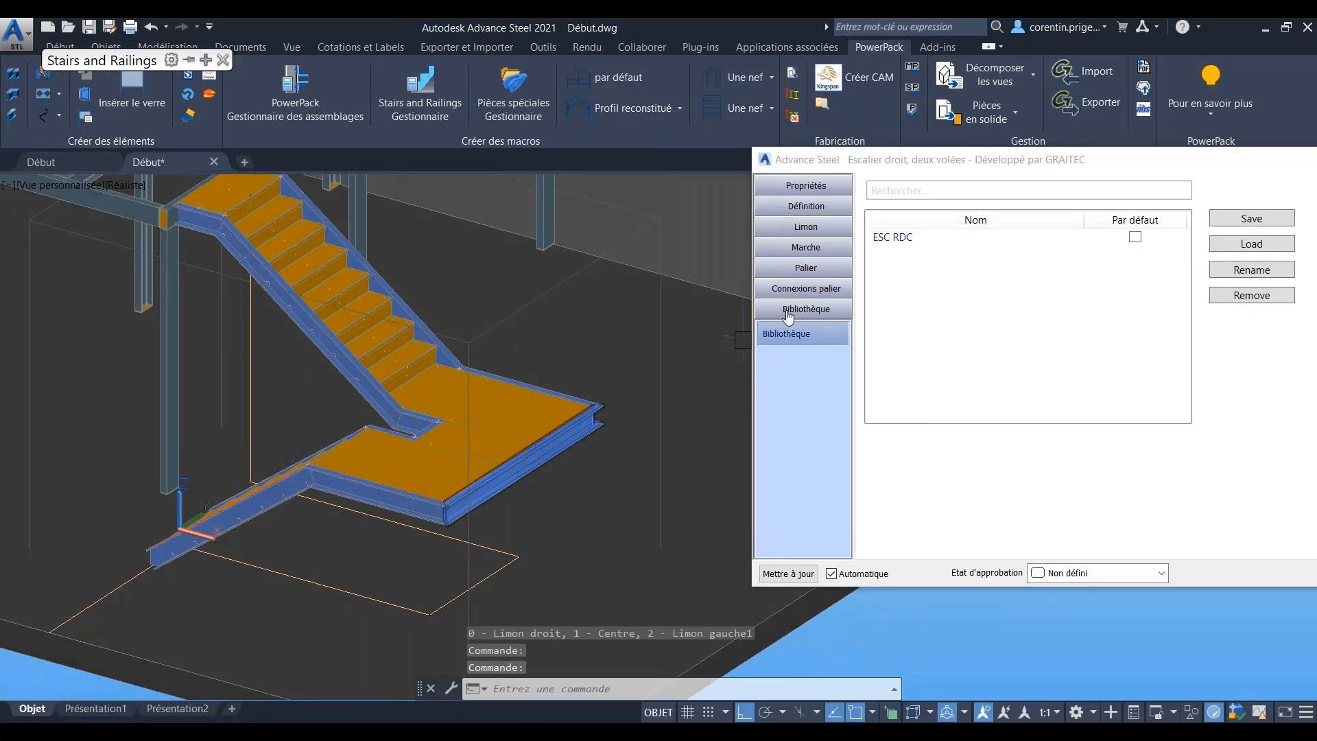
drag(964, 168, 840, 201)
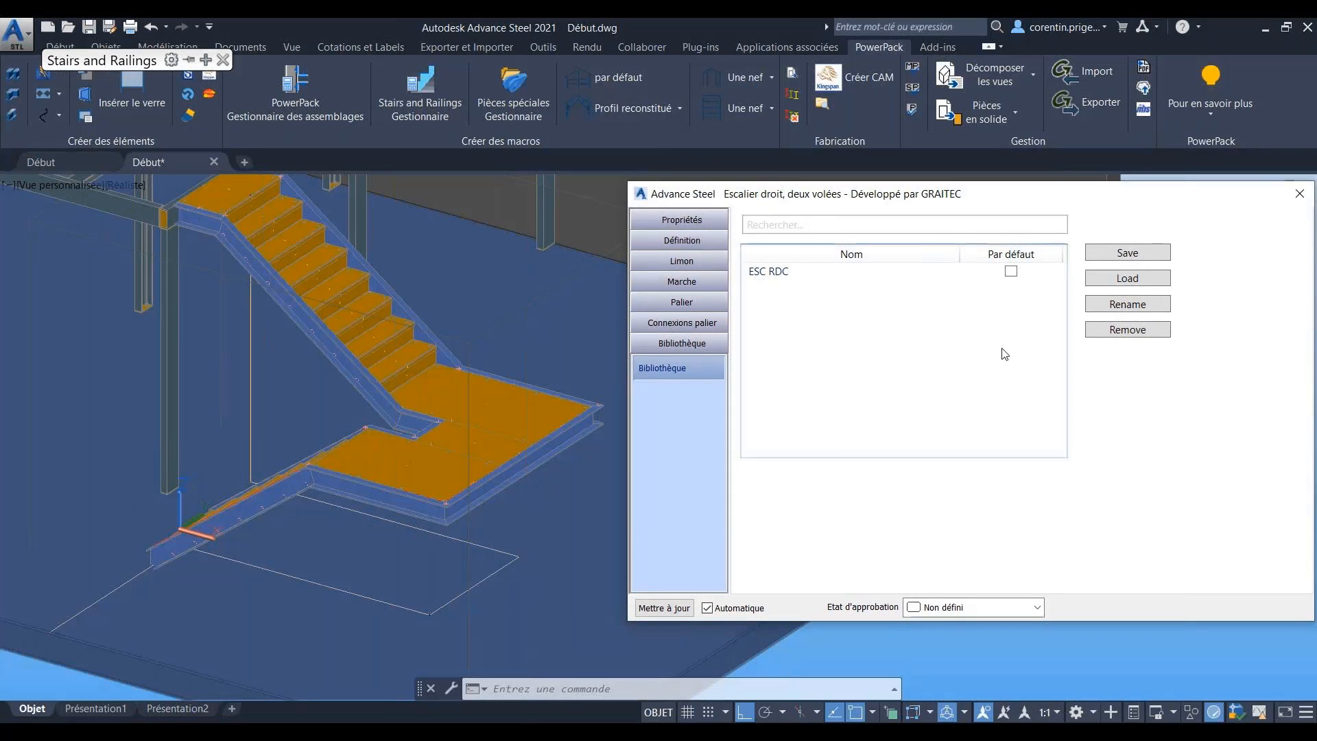
click(666, 371)
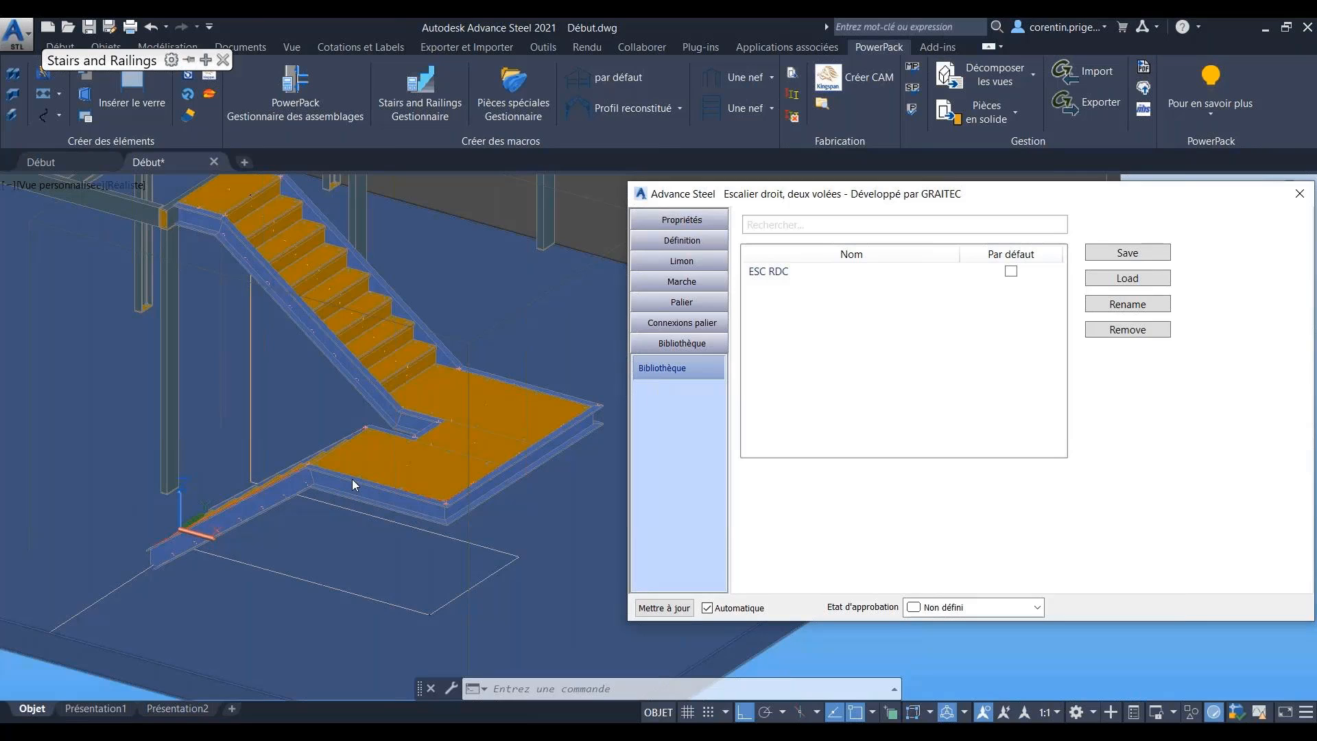
click(352, 478)
shift+middle_drag(360, 454, 290, 528)
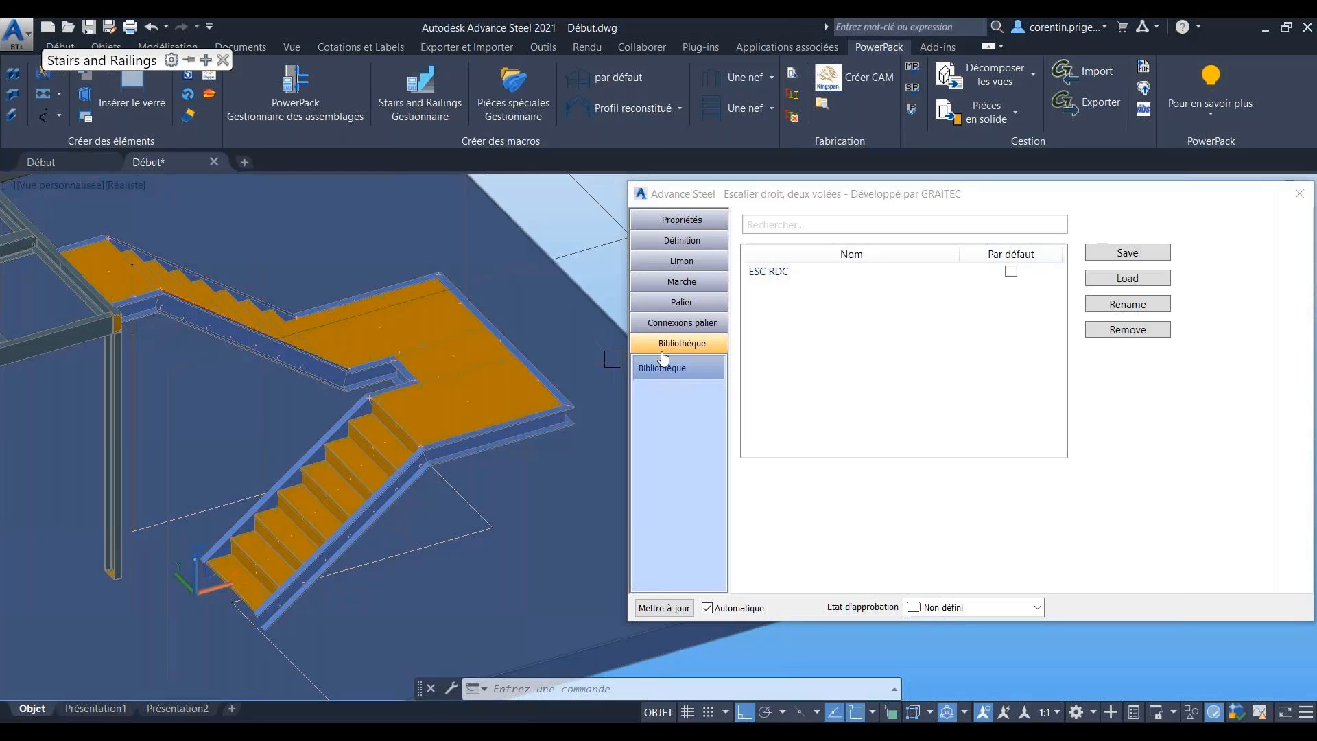
Step: Review the stair's geometry definition, its ergonomics overview and the permitted stride, rise and going constraints
click(686, 242)
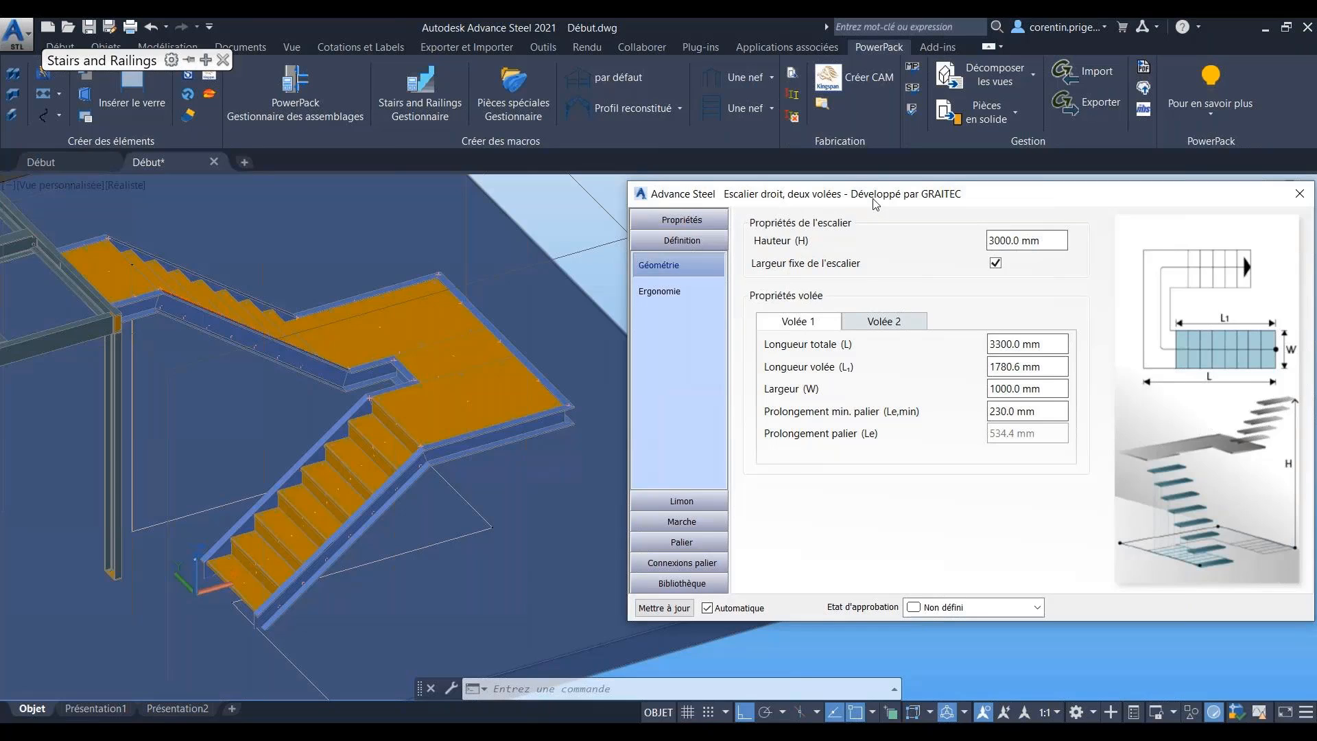
drag(837, 192, 784, 168)
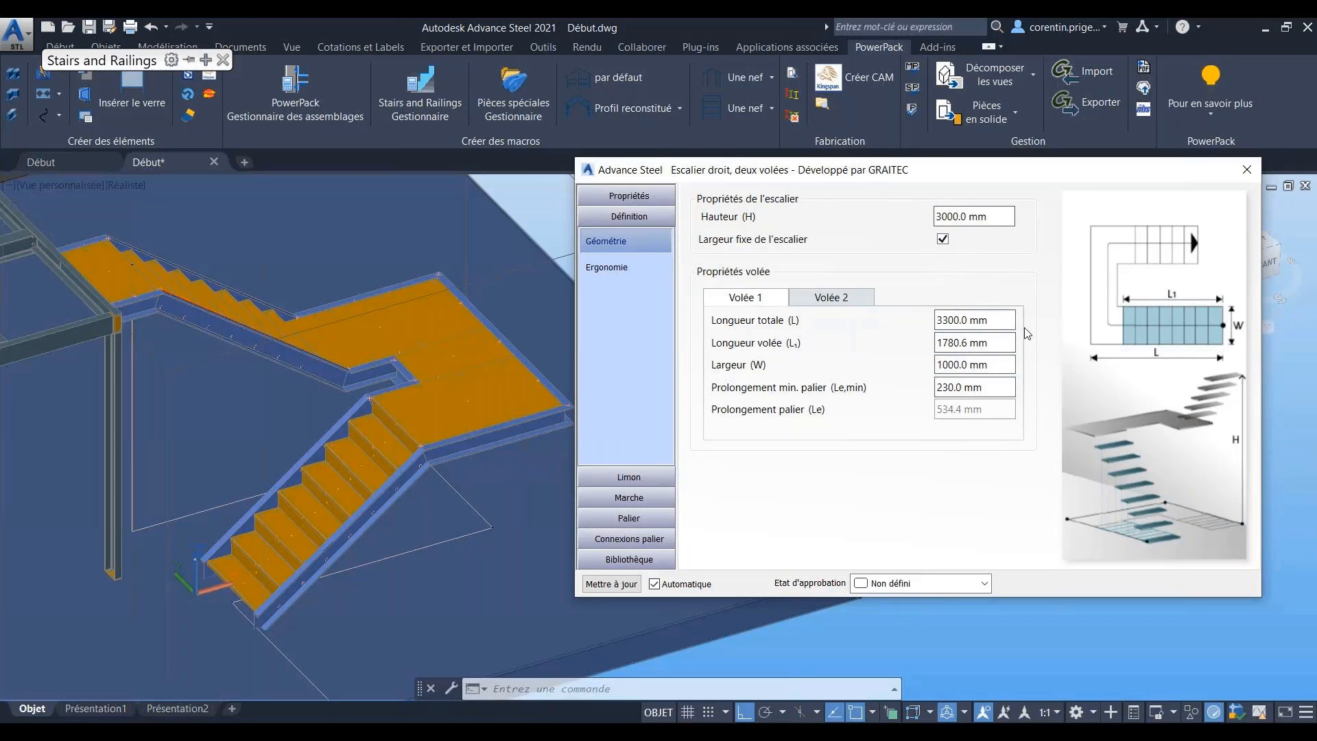
click(614, 269)
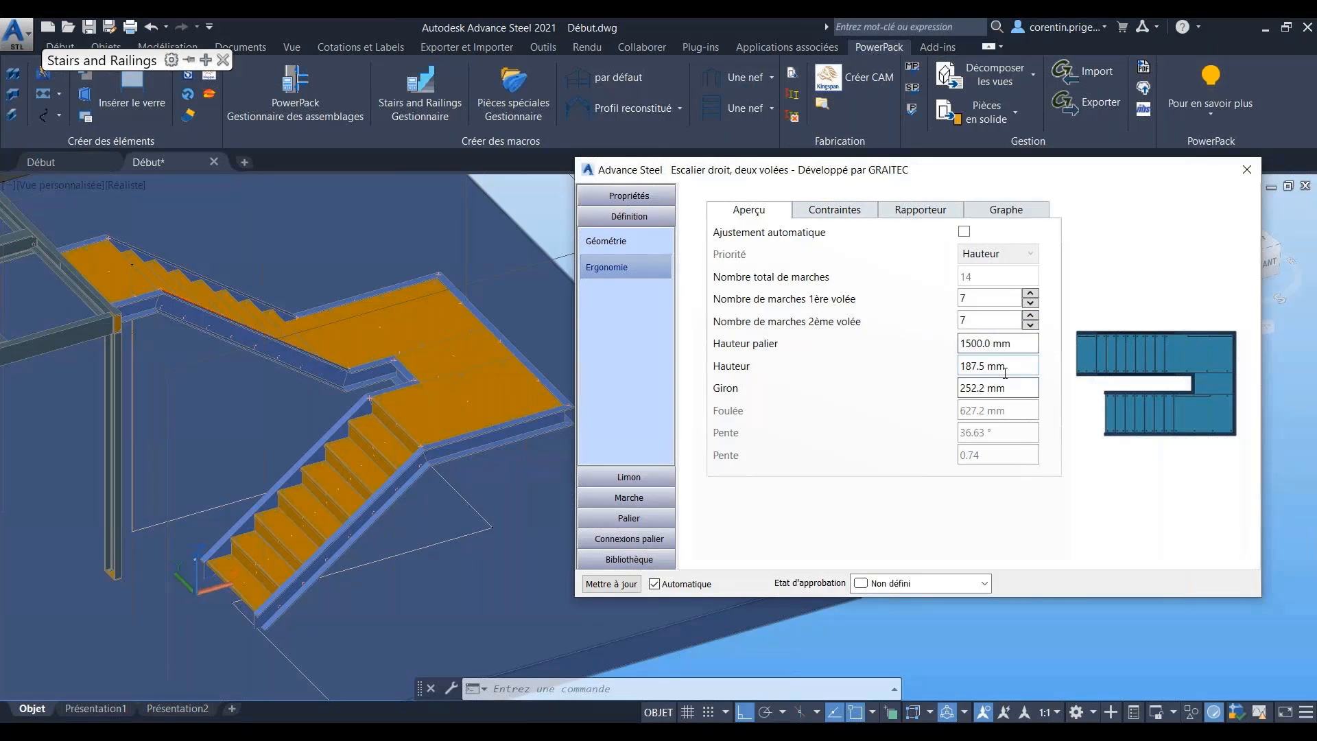
click(975, 439)
click(842, 217)
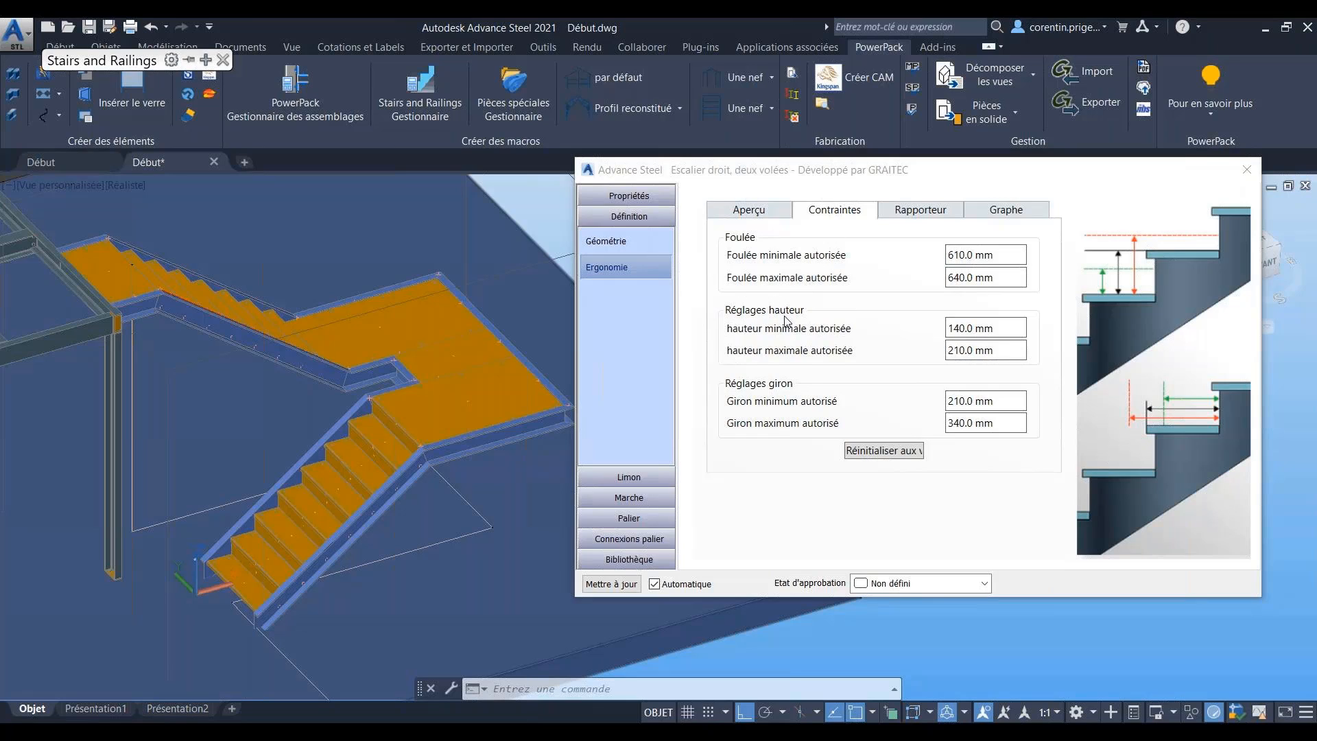
key(ctrl)
key(ctrl)
Step: Check the stair's slope on the ergonomics protractor and its rise and going on the graph
click(925, 218)
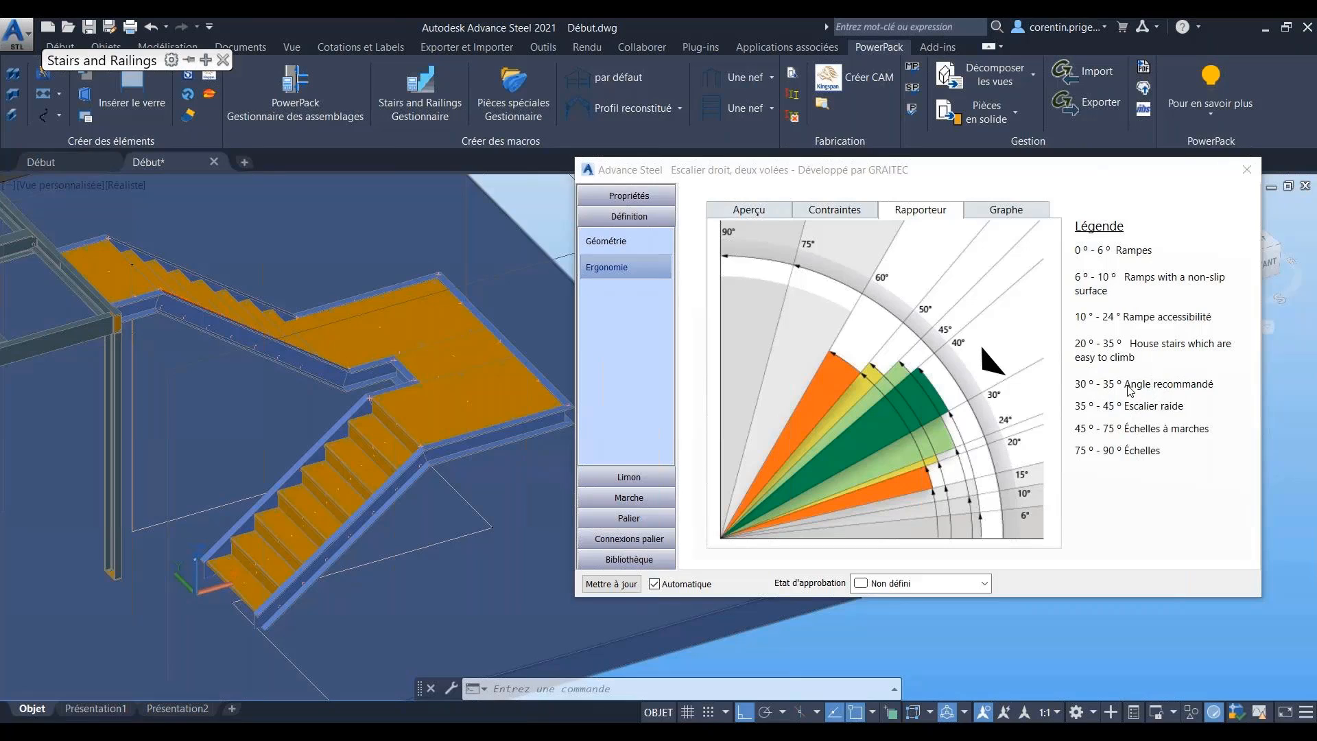
click(1135, 392)
click(996, 213)
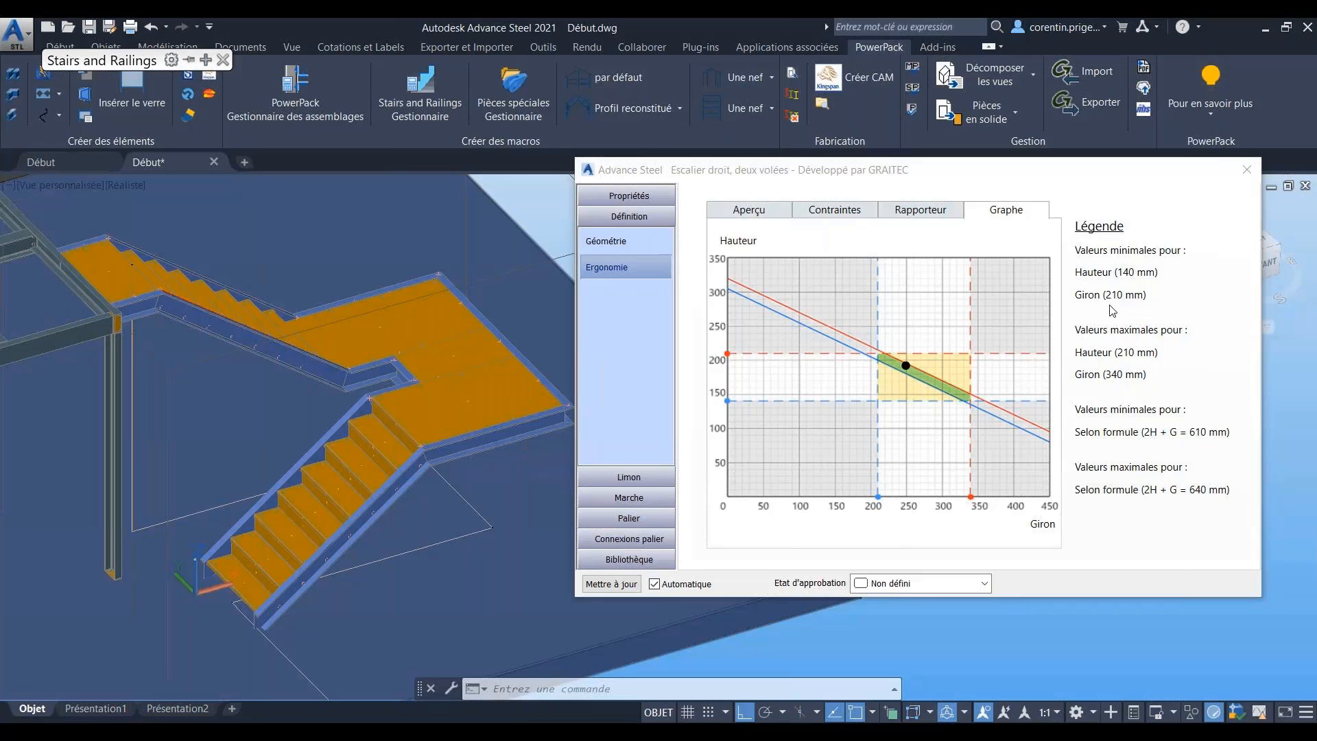
click(1090, 440)
click(906, 369)
click(618, 266)
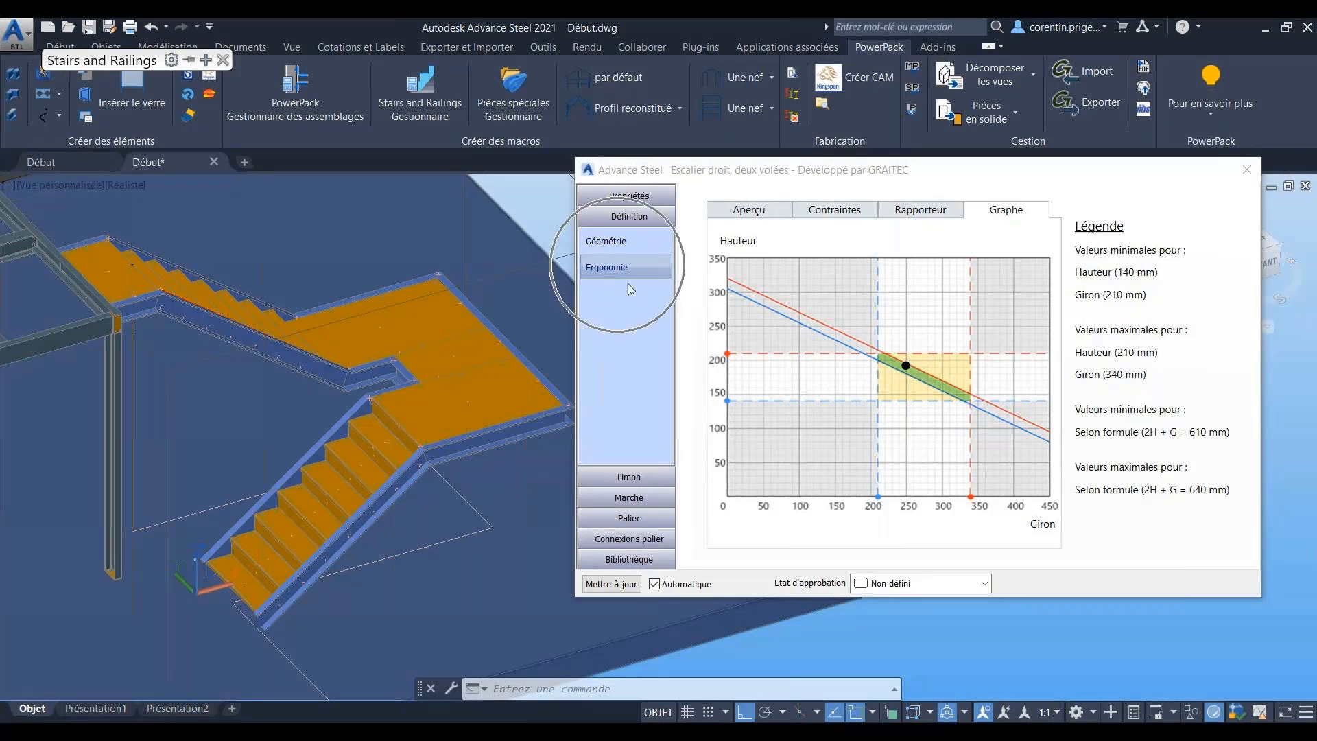
Step: Review the outer stringer's profile and position settings and the tread type, comparing it with a tread in the model
click(629, 476)
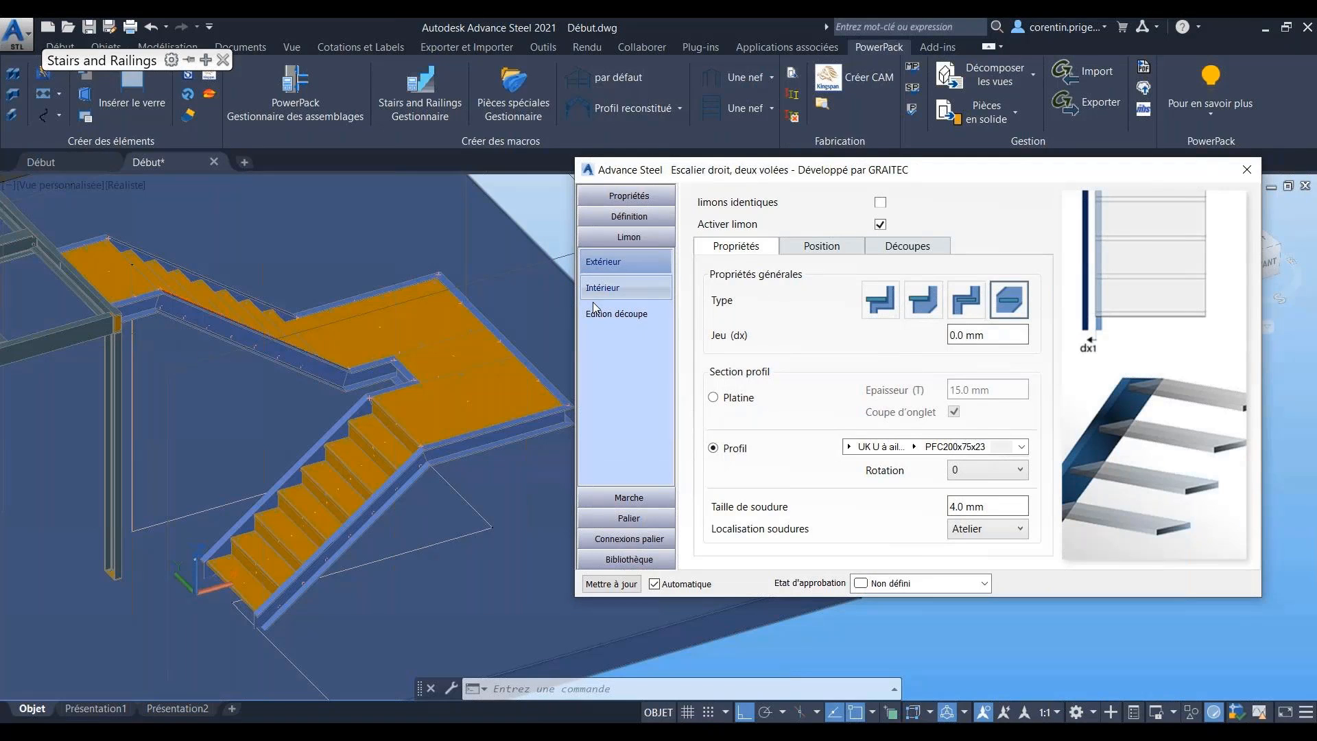
click(816, 247)
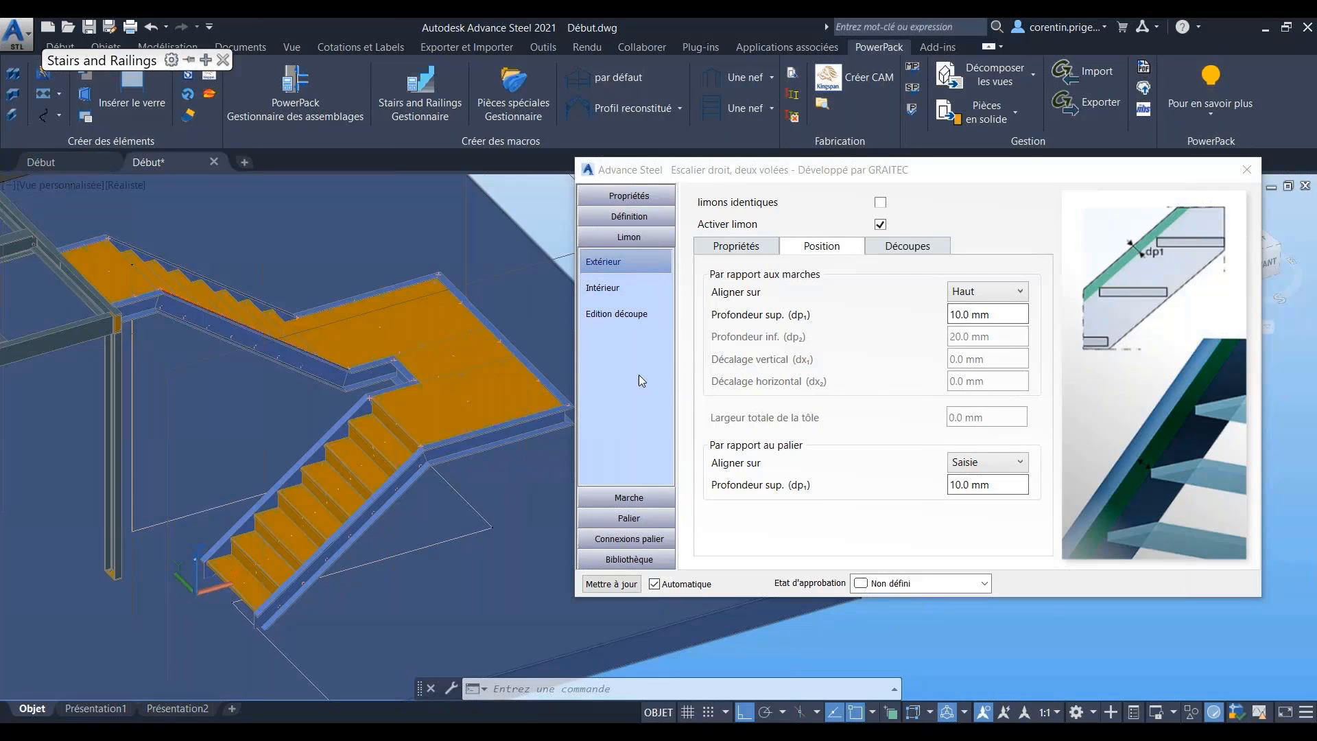
click(629, 498)
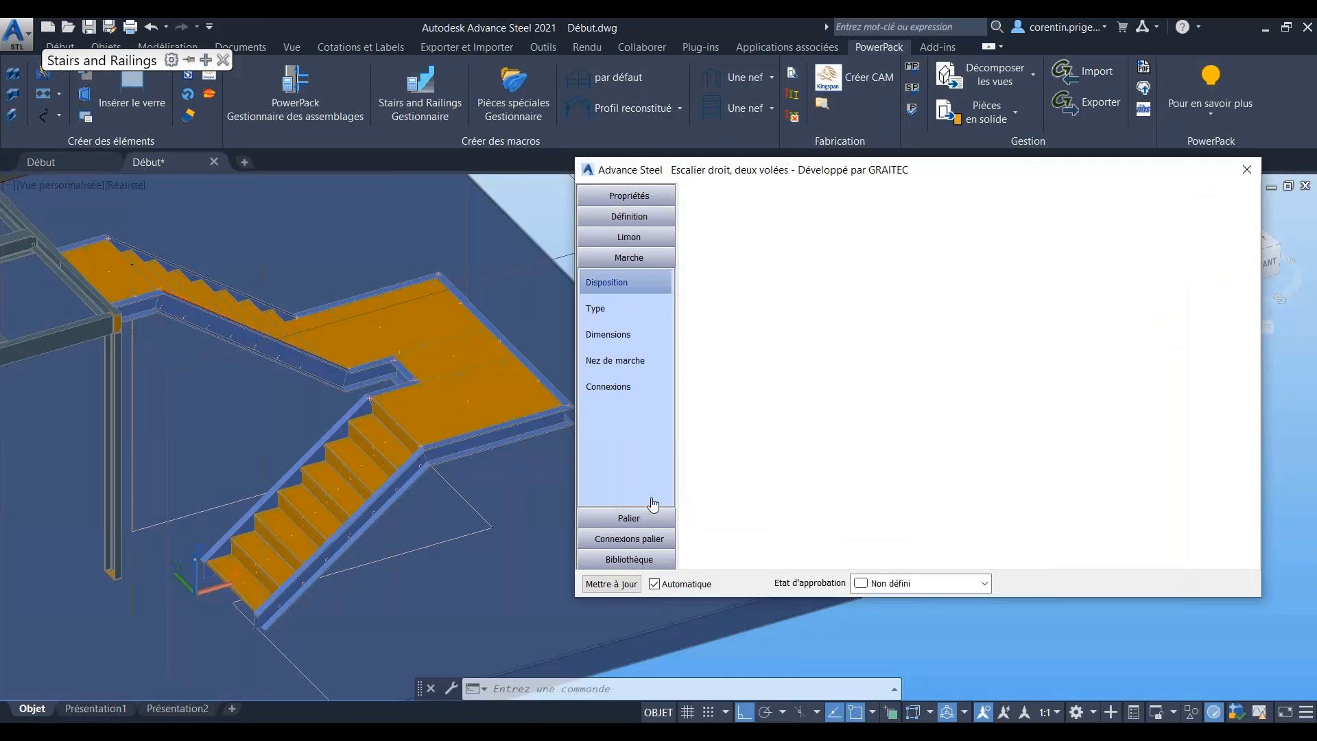
click(642, 321)
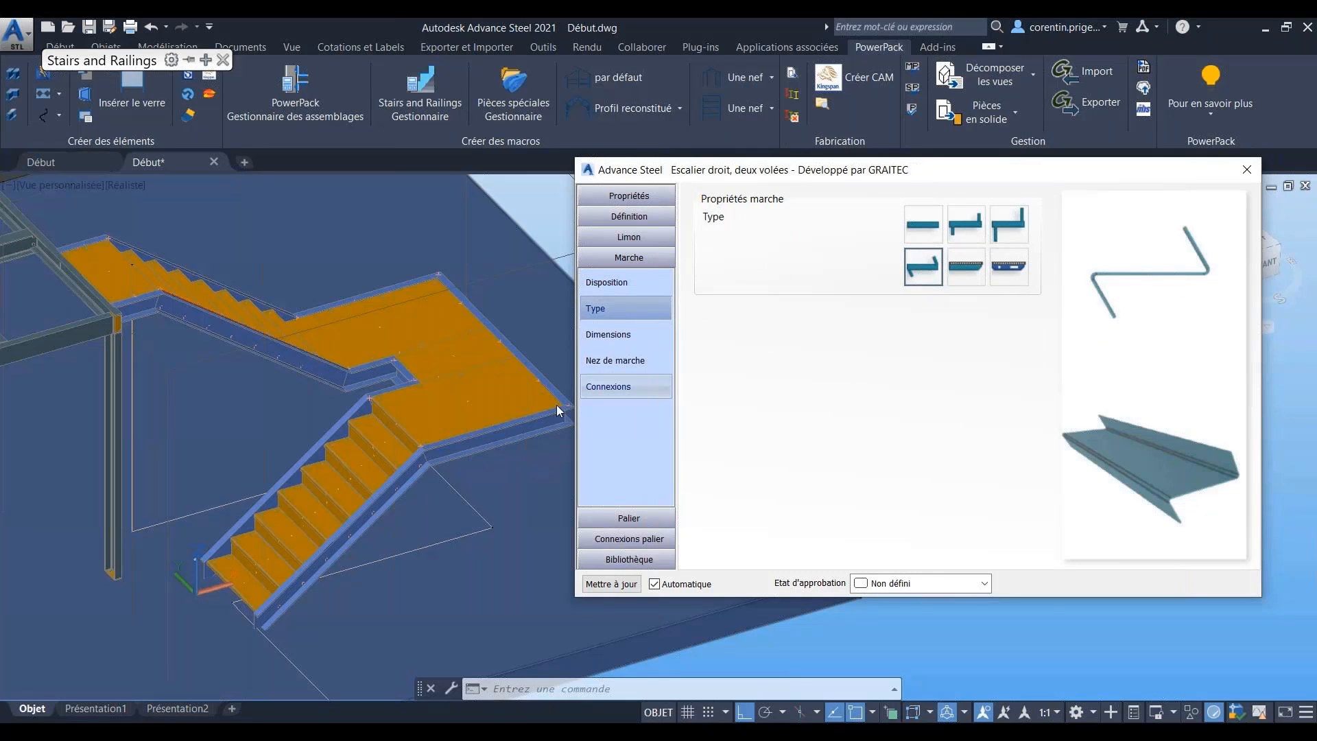
click(392, 447)
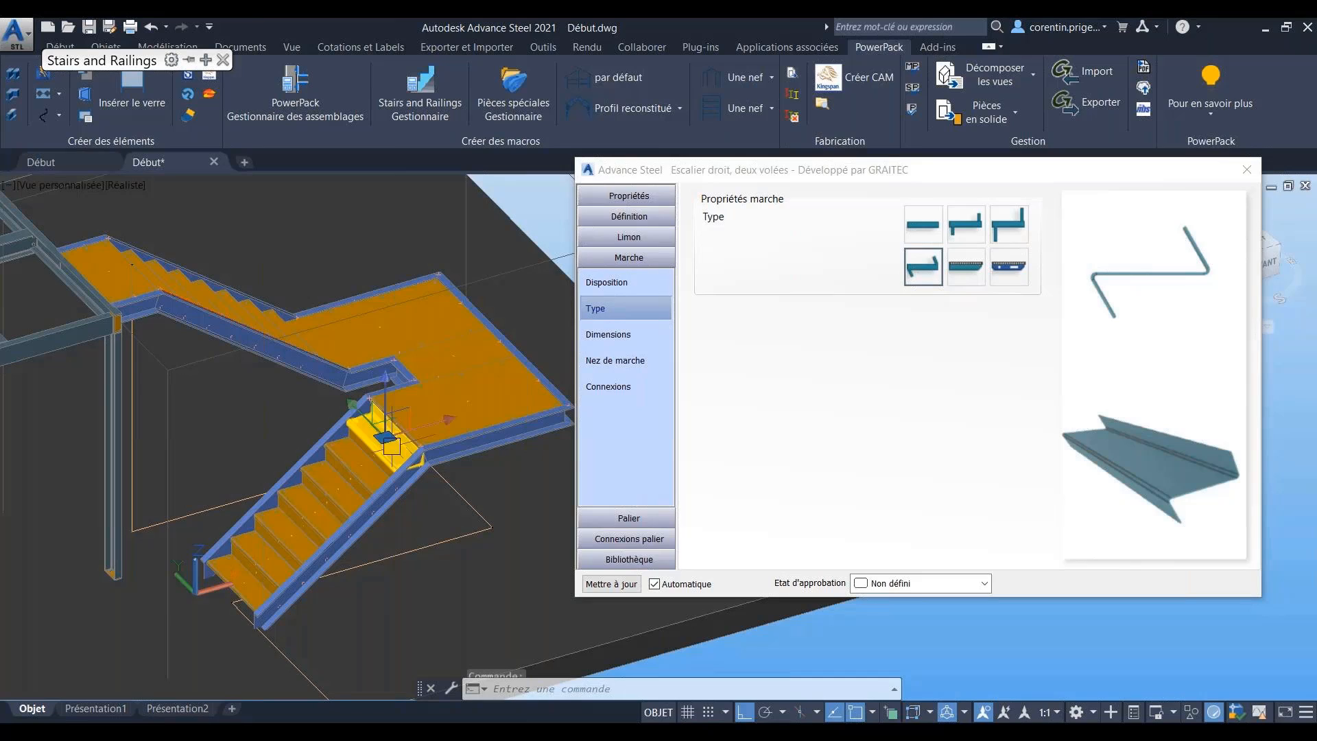
Step: Examine the folded treads near the landing up close, including the top tread of the lower flight
scroll(399, 440, up, 4)
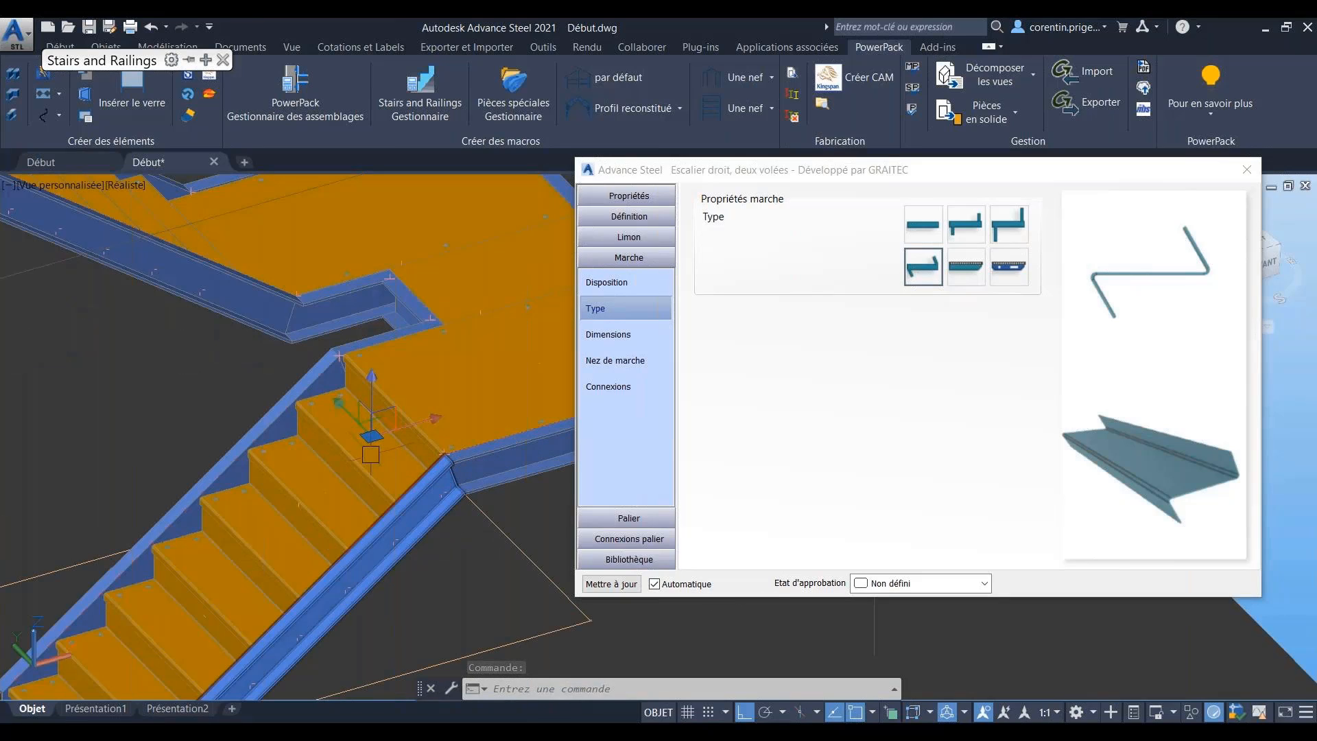
key(Escape)
key(Escape)
key(Escape)
scroll(355, 424, up, 3)
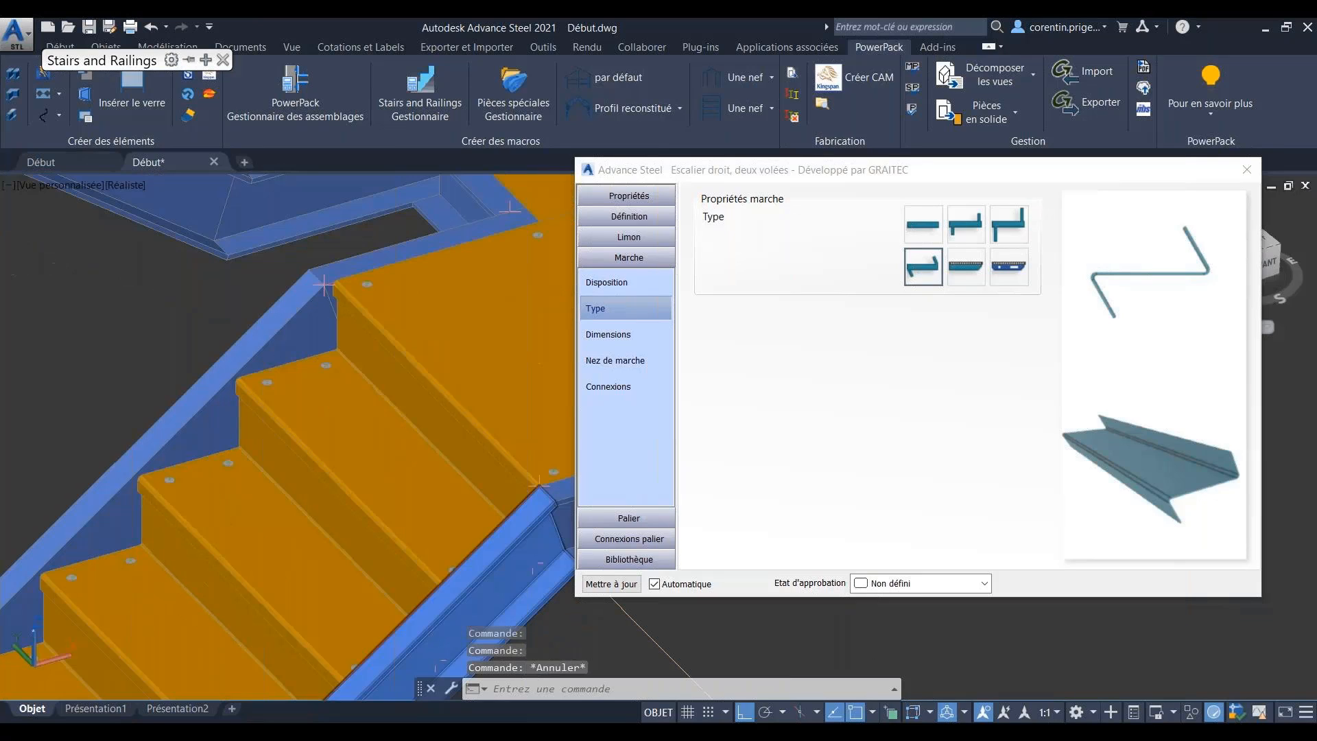
scroll(354, 424, up, 2)
click(342, 432)
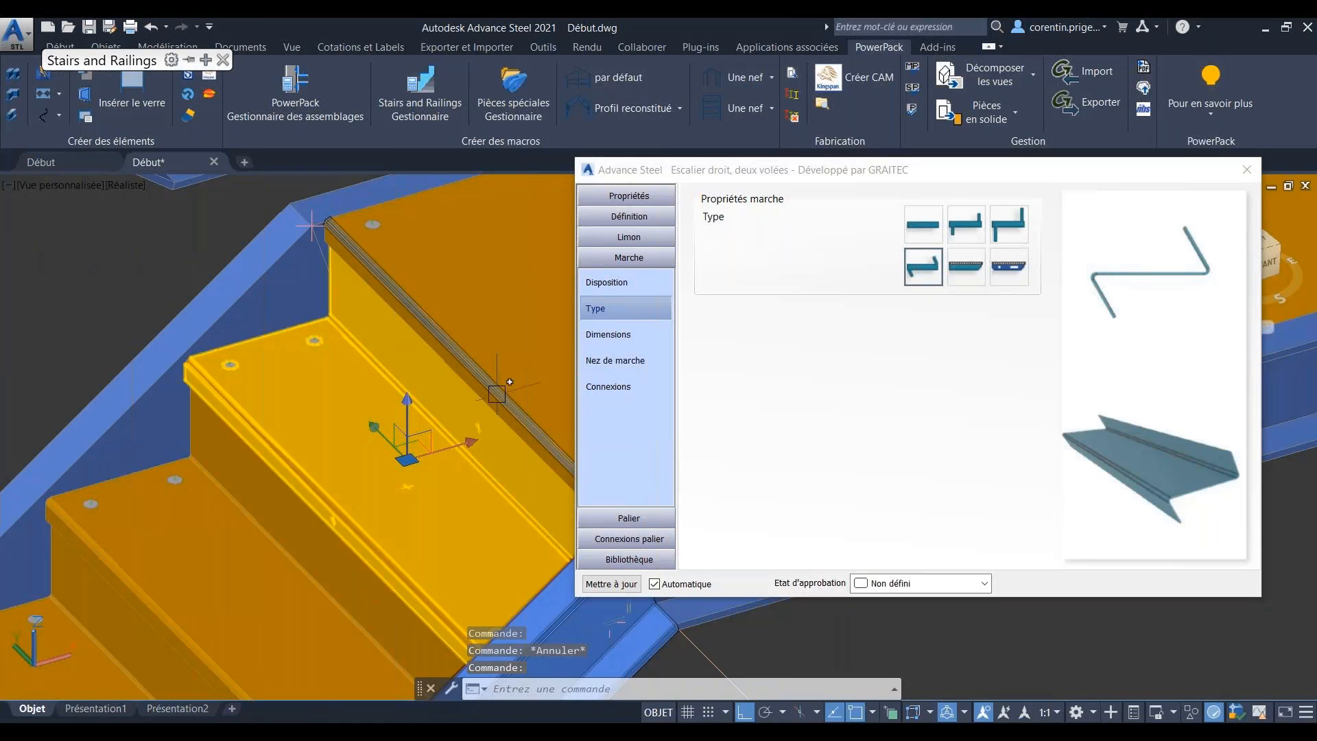
scroll(243, 500, down, 2)
key(Escape)
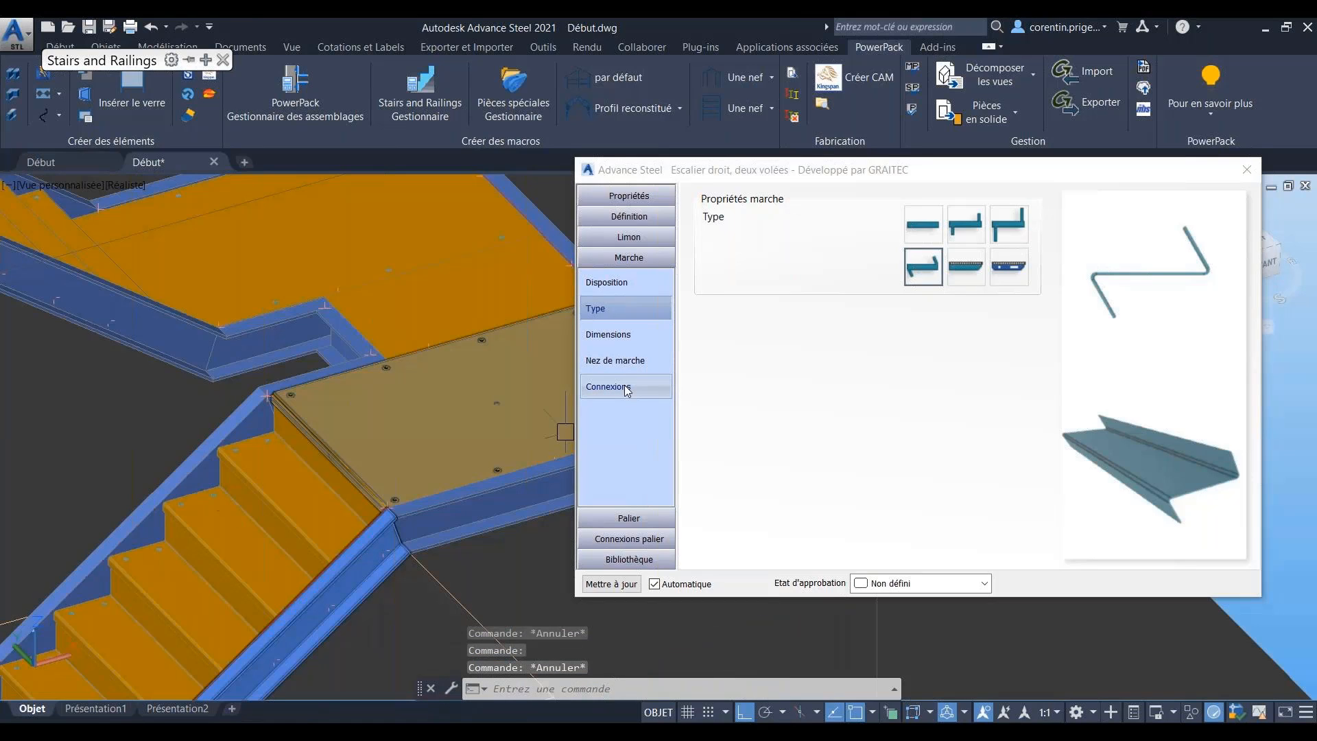
Step: Review the tread support and assembly types, comparing them with the bolted angle brackets beneath the treads
click(624, 388)
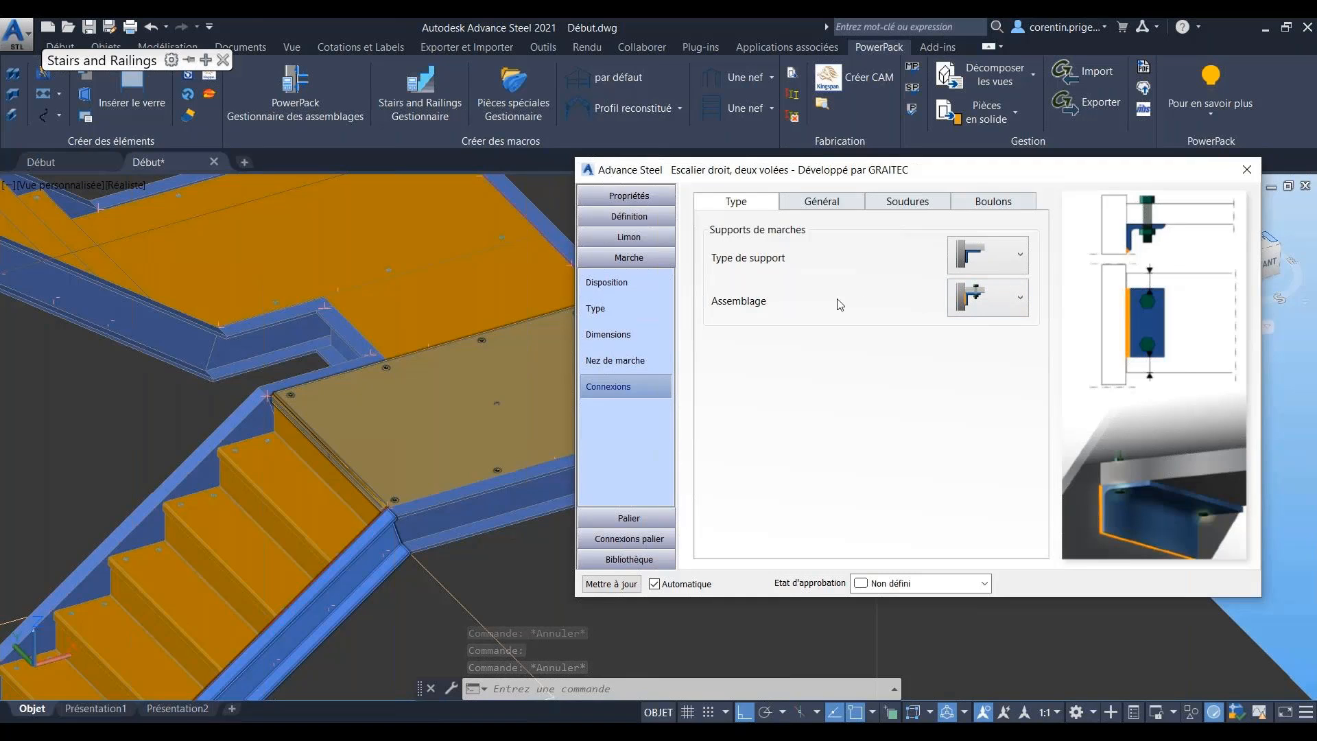
shift+middle_drag(500, 529, 491, 382)
scroll(319, 391, up, 6)
key(Escape)
scroll(492, 382, down, 4)
shift+middle_drag(401, 458, 403, 449)
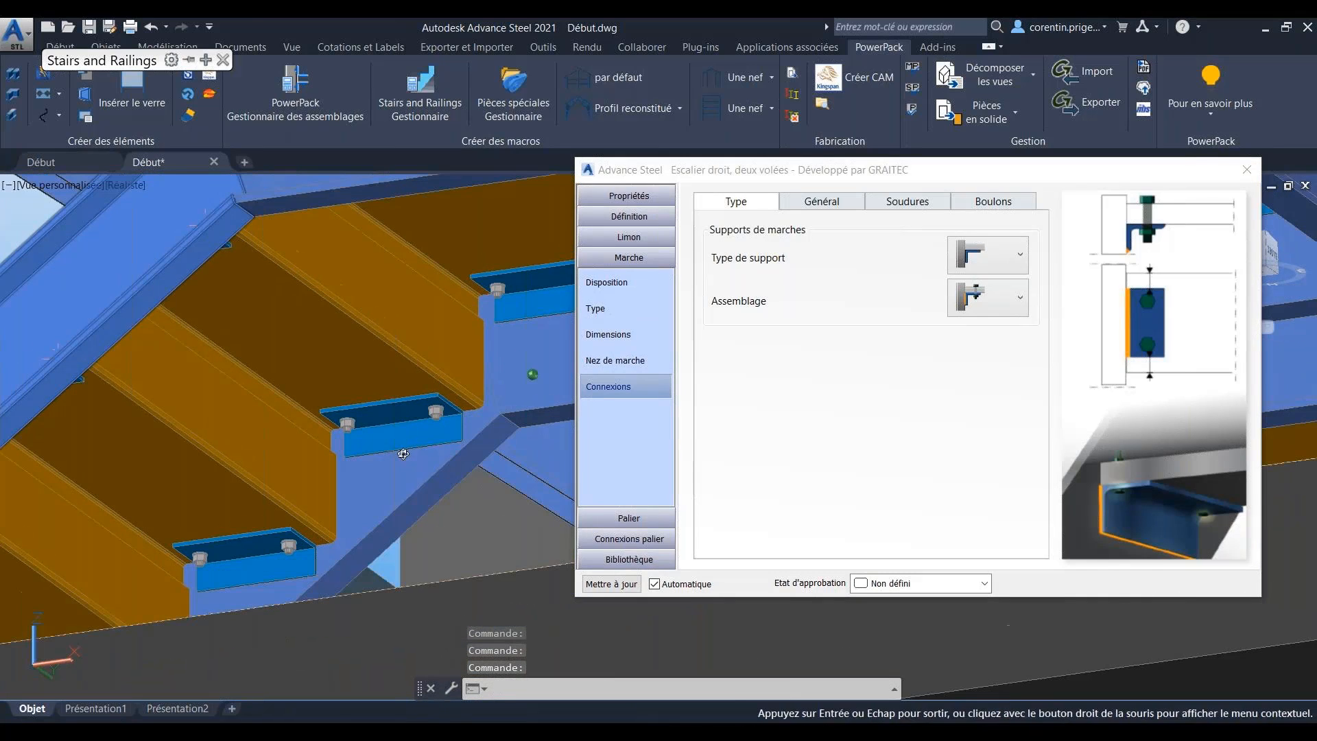
middle_drag(453, 405, 293, 518)
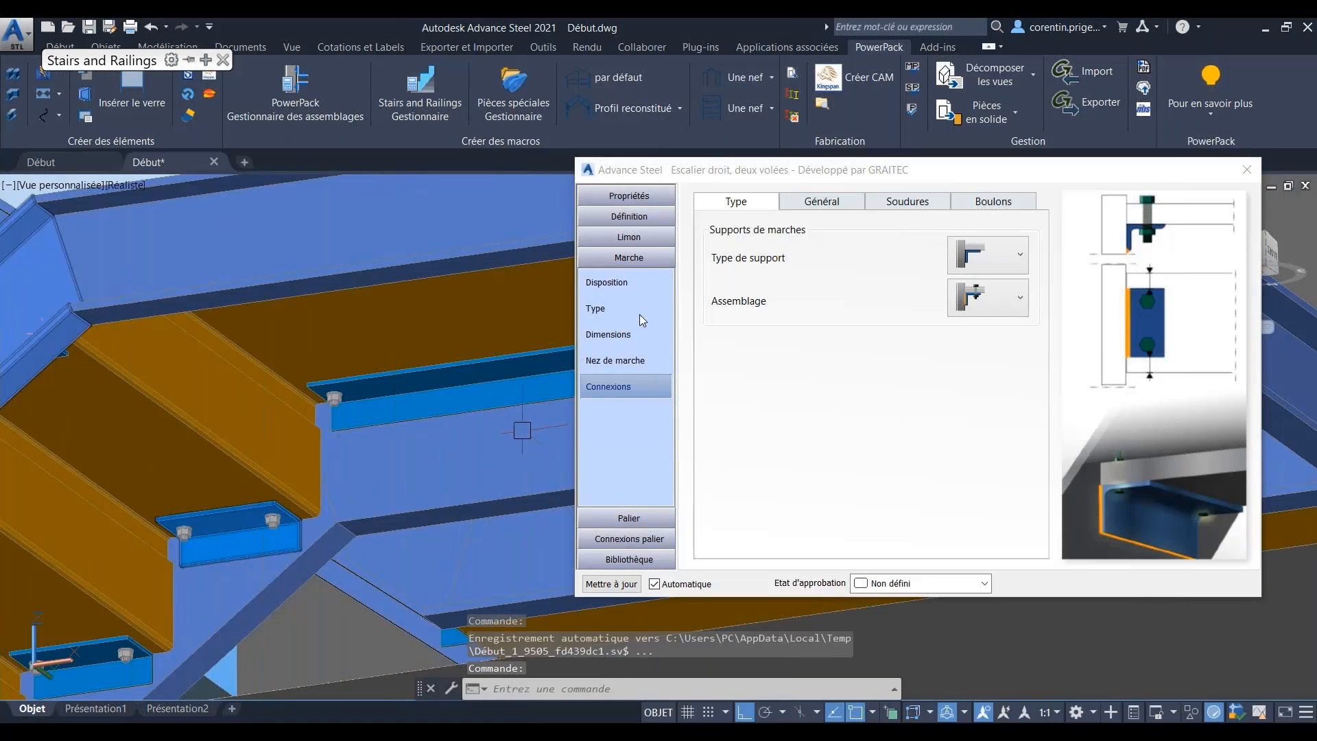
Step: Review the settings of the intermediate, lower and upper landings
click(630, 525)
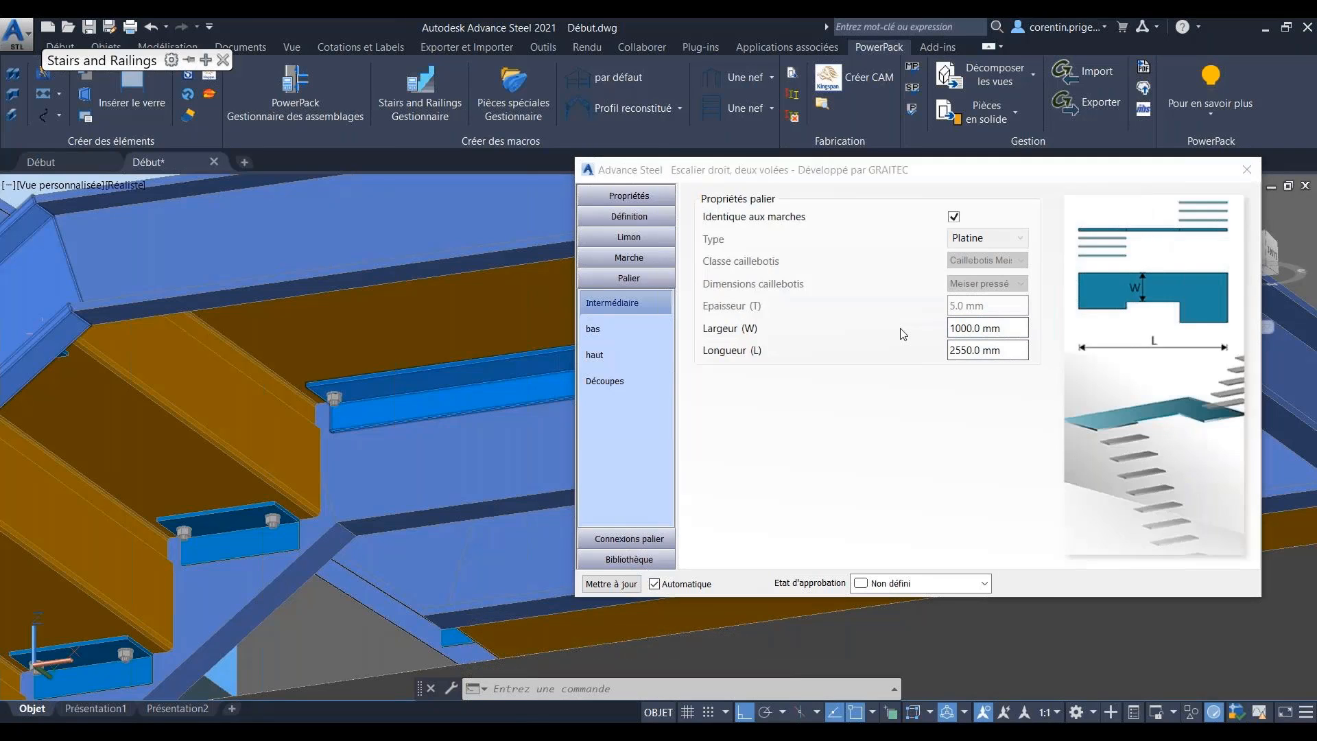
click(626, 328)
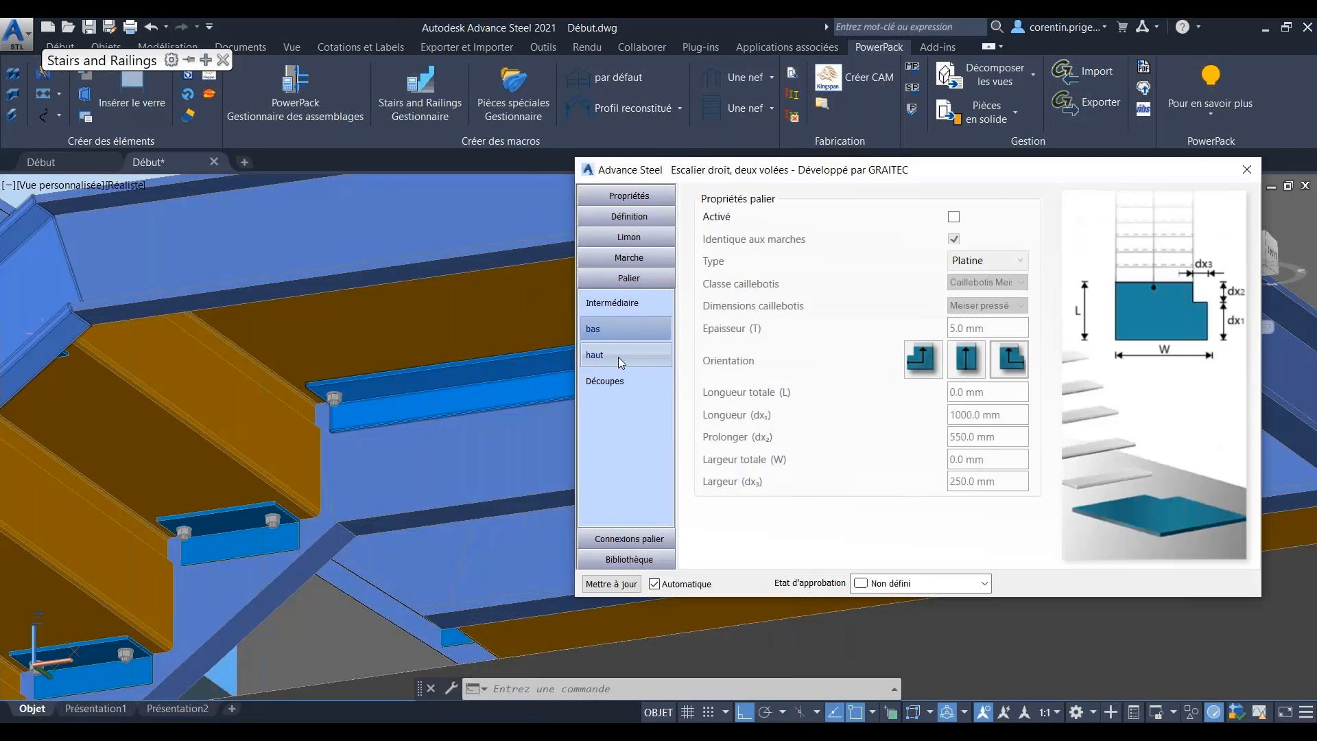
click(619, 359)
click(626, 332)
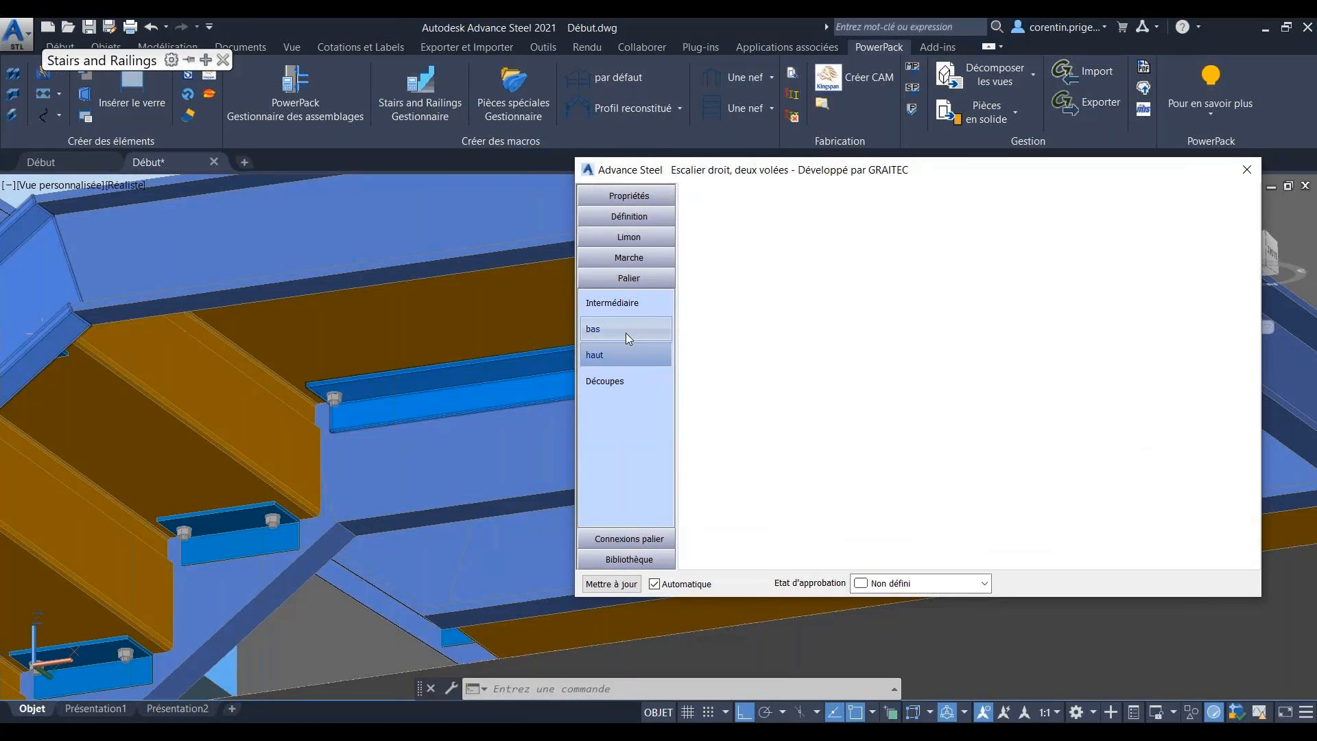
Step: Examine the intermediate landing from above, clear the selection, and view the whole stair beside the platform
scroll(486, 410, down, 3)
scroll(404, 406, down, 2)
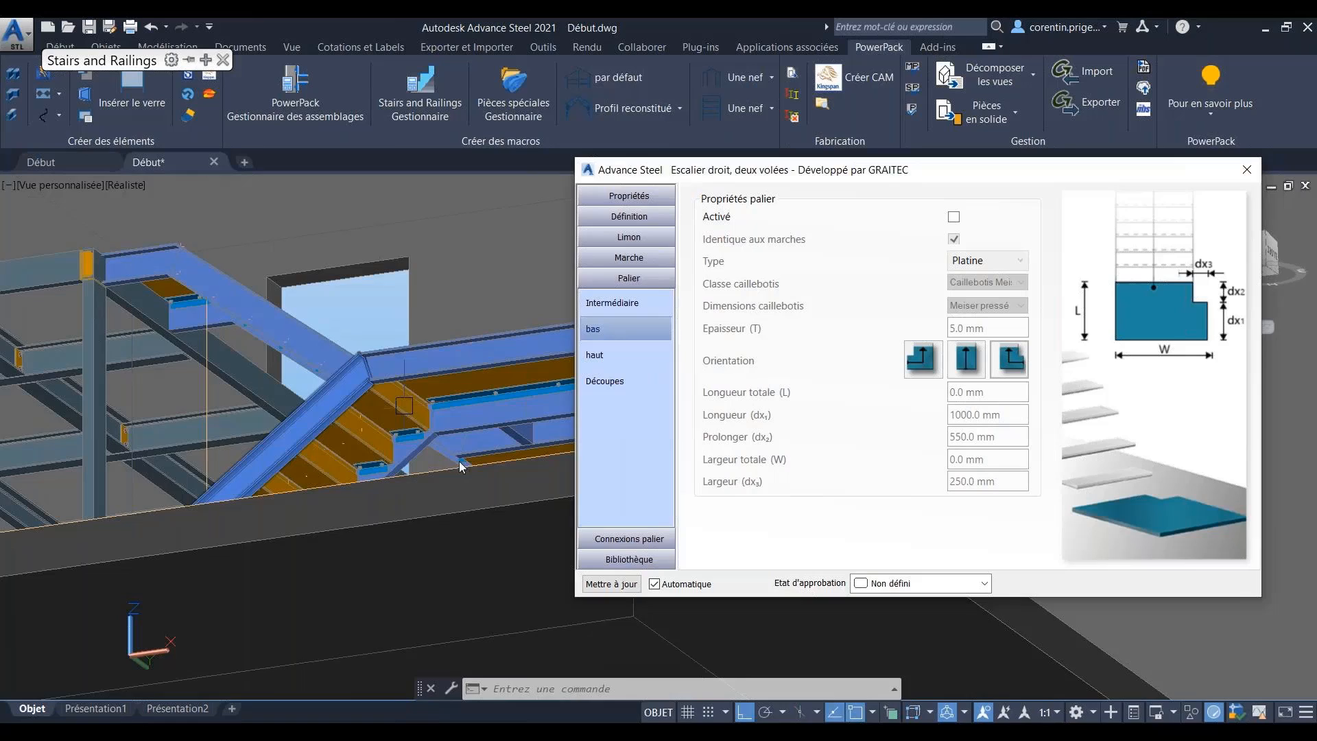
shift+middle_drag(462, 467, 353, 595)
click(354, 596)
click(381, 541)
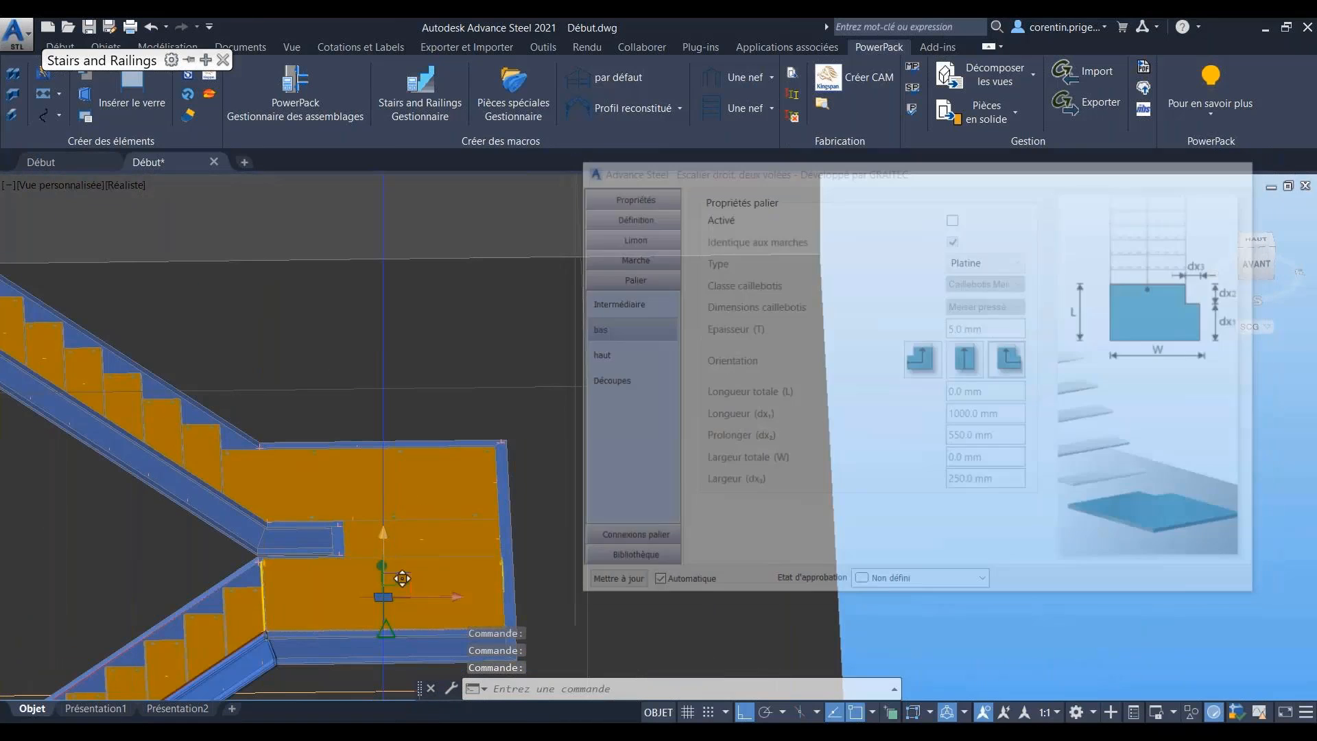
key(Escape)
key(Escape)
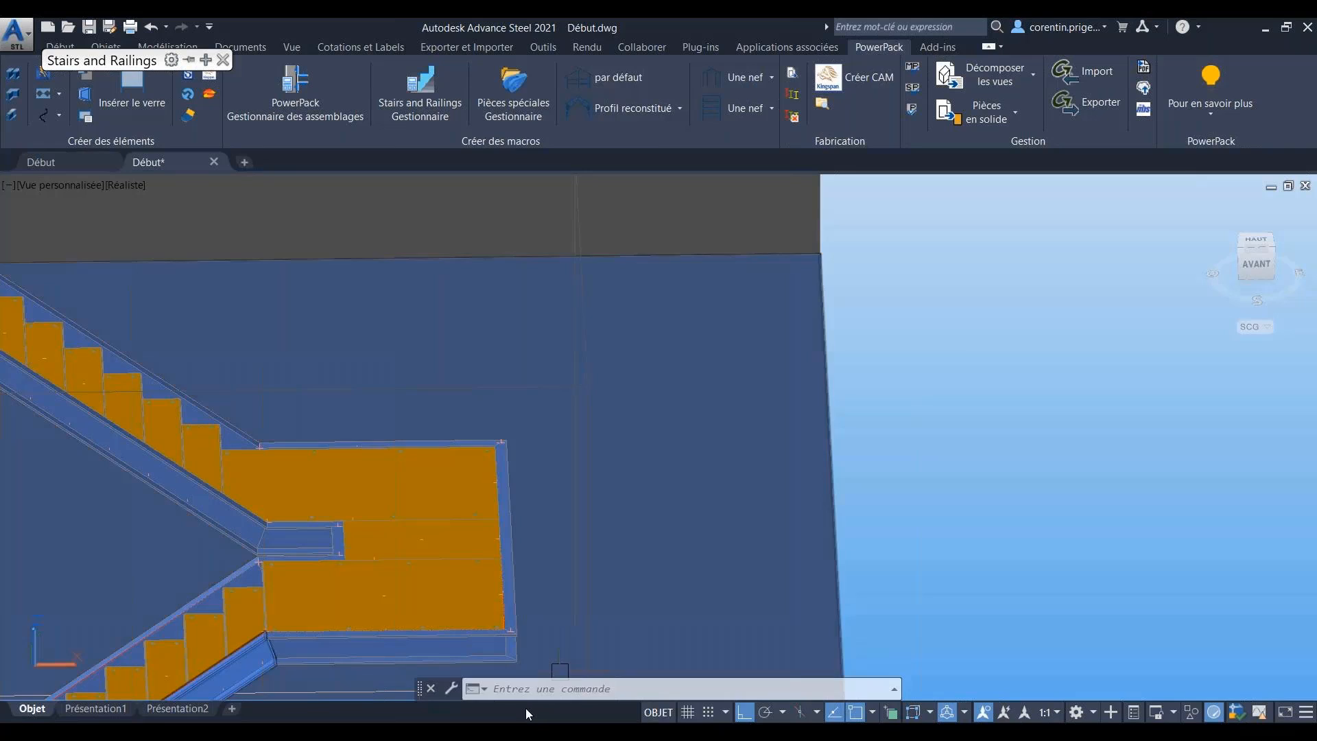
scroll(463, 605, down, 3)
middle_drag(463, 605, 487, 544)
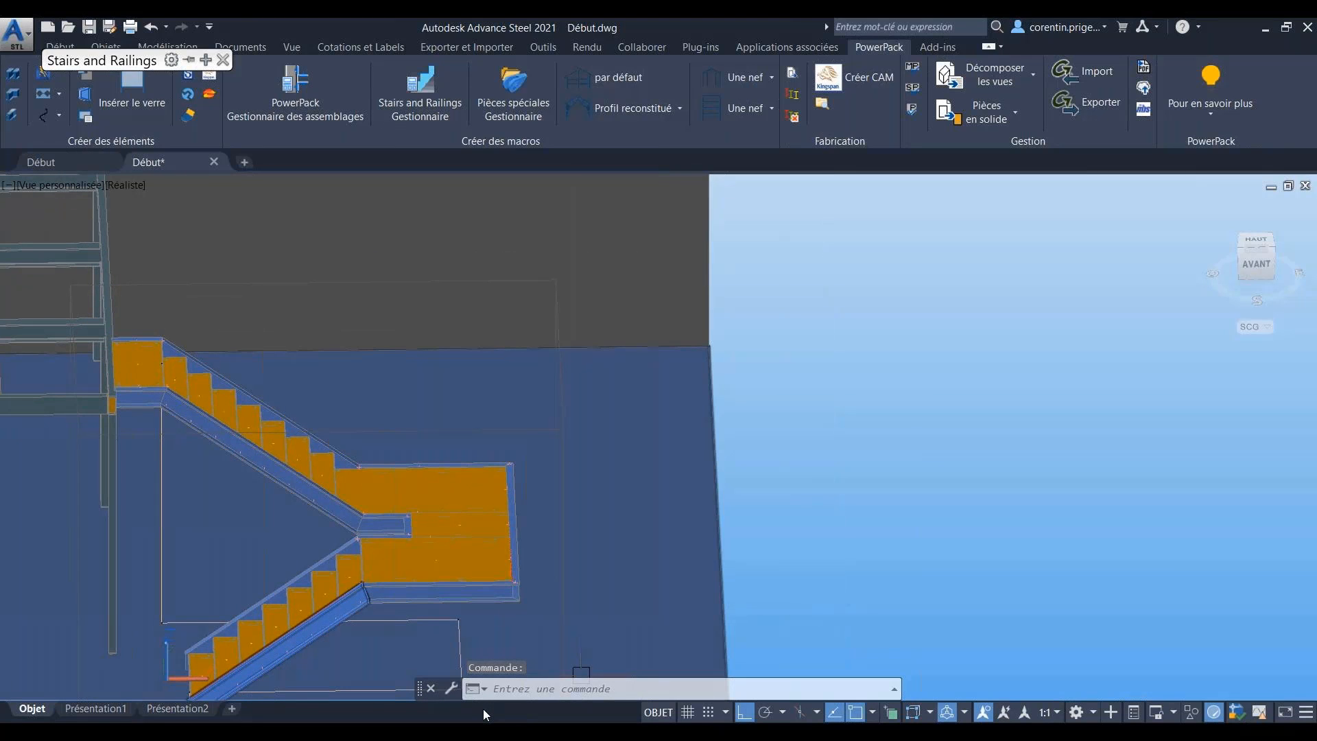
scroll(505, 648, down, 3)
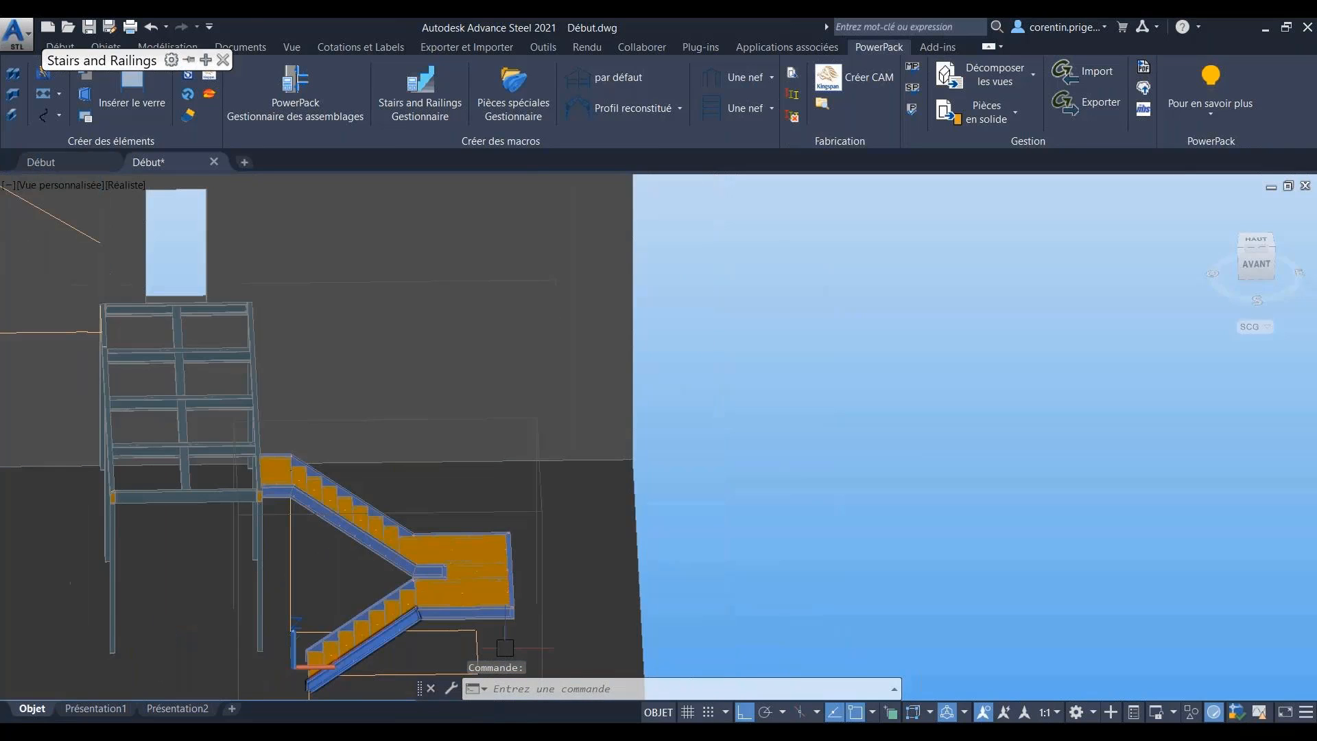
Step: Reopen the stair's properties, review the landing connections, supporting elements and split-landing settings, and close the dialog
double_click(517, 497)
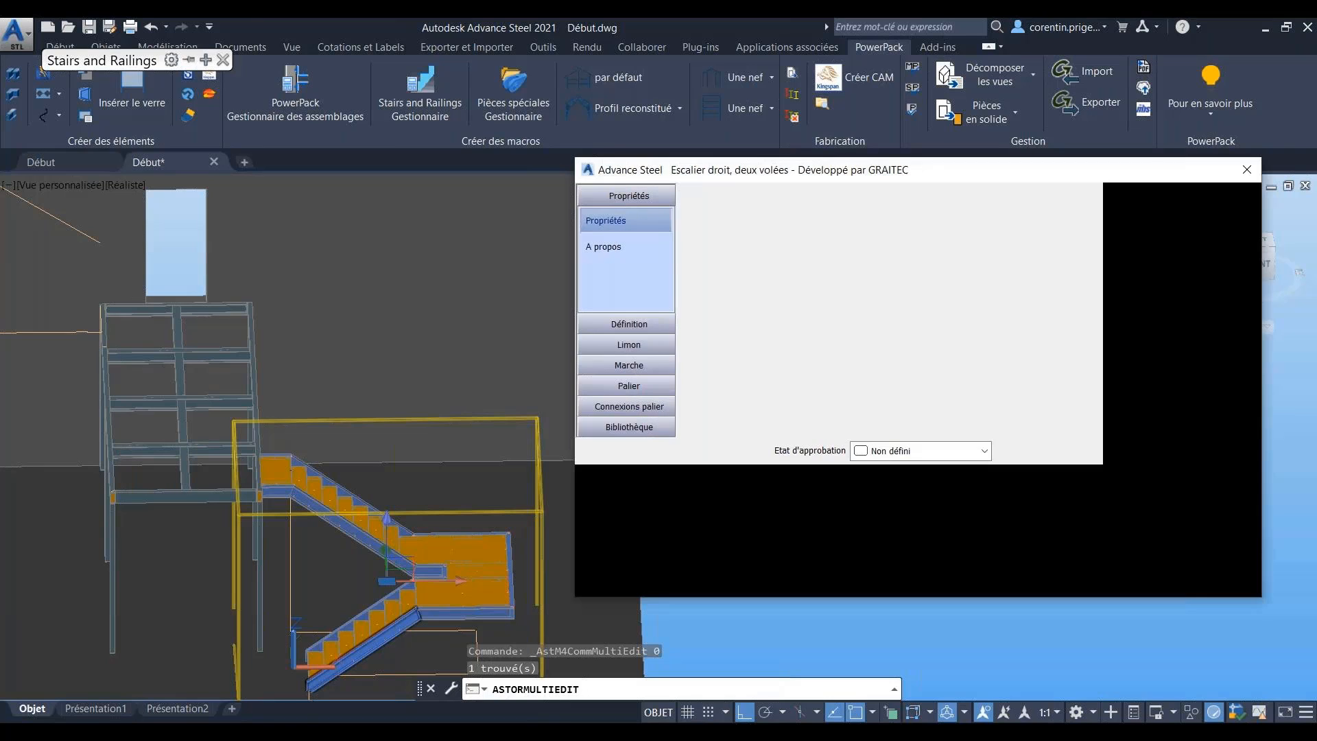
click(649, 520)
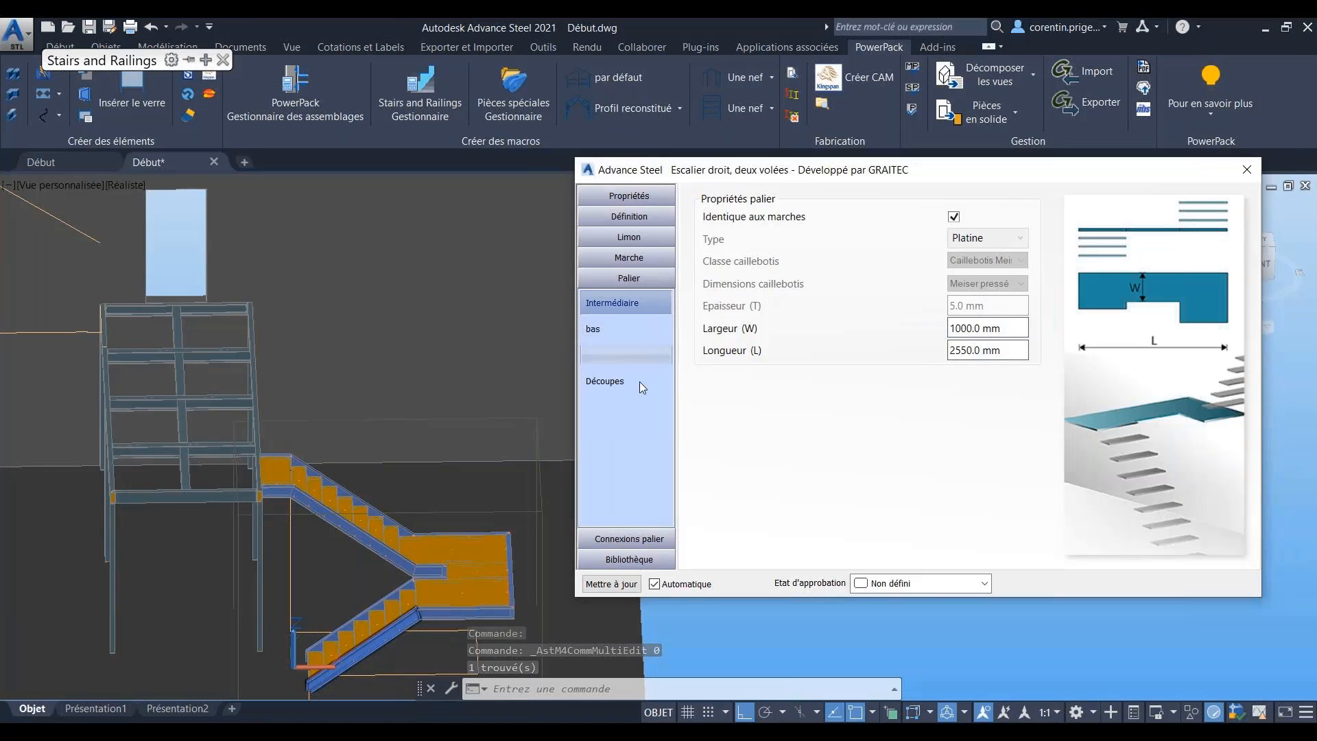
click(654, 542)
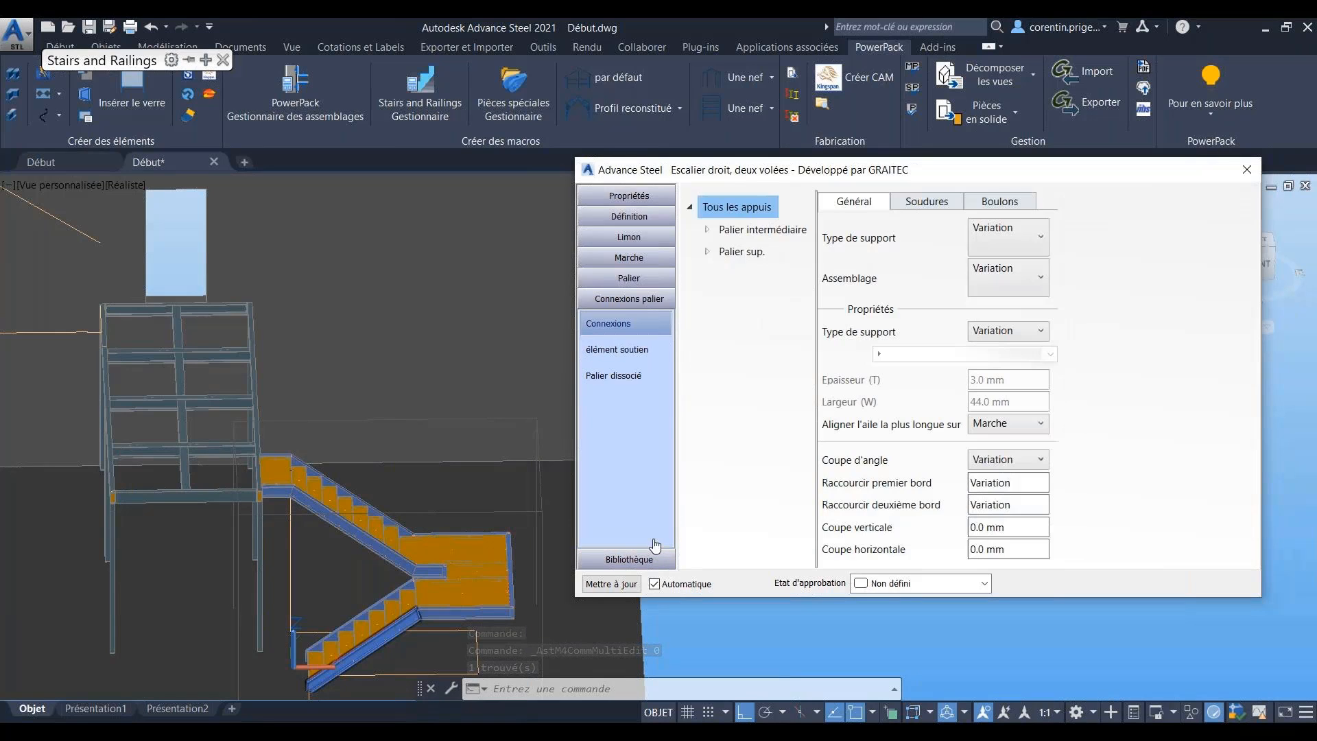
click(650, 352)
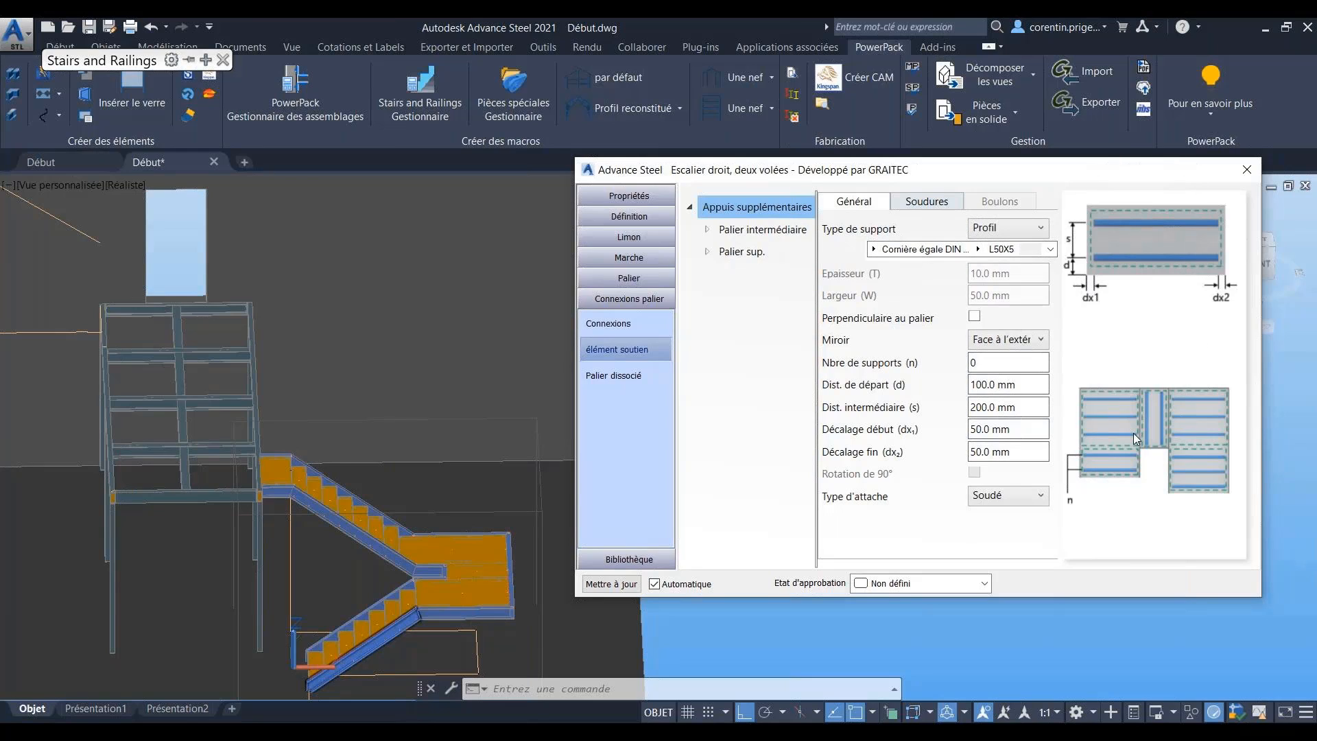
click(627, 377)
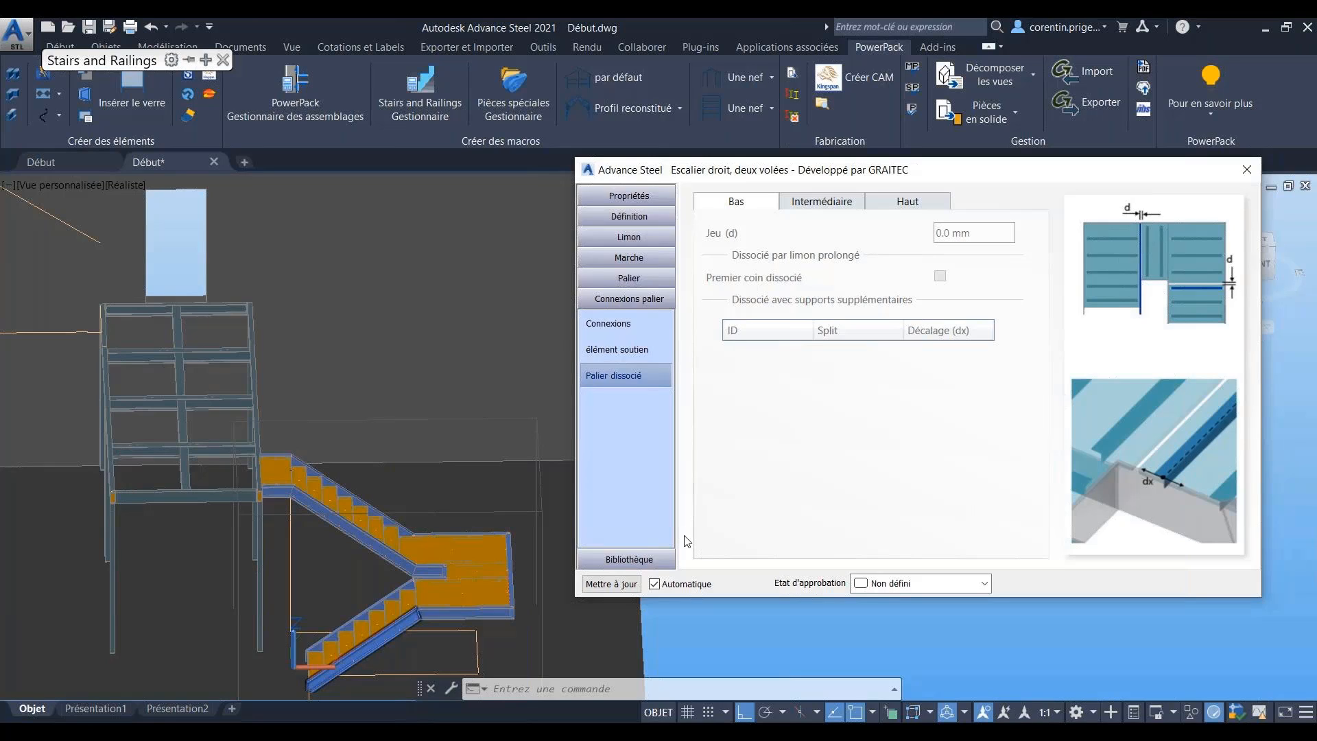
click(1252, 170)
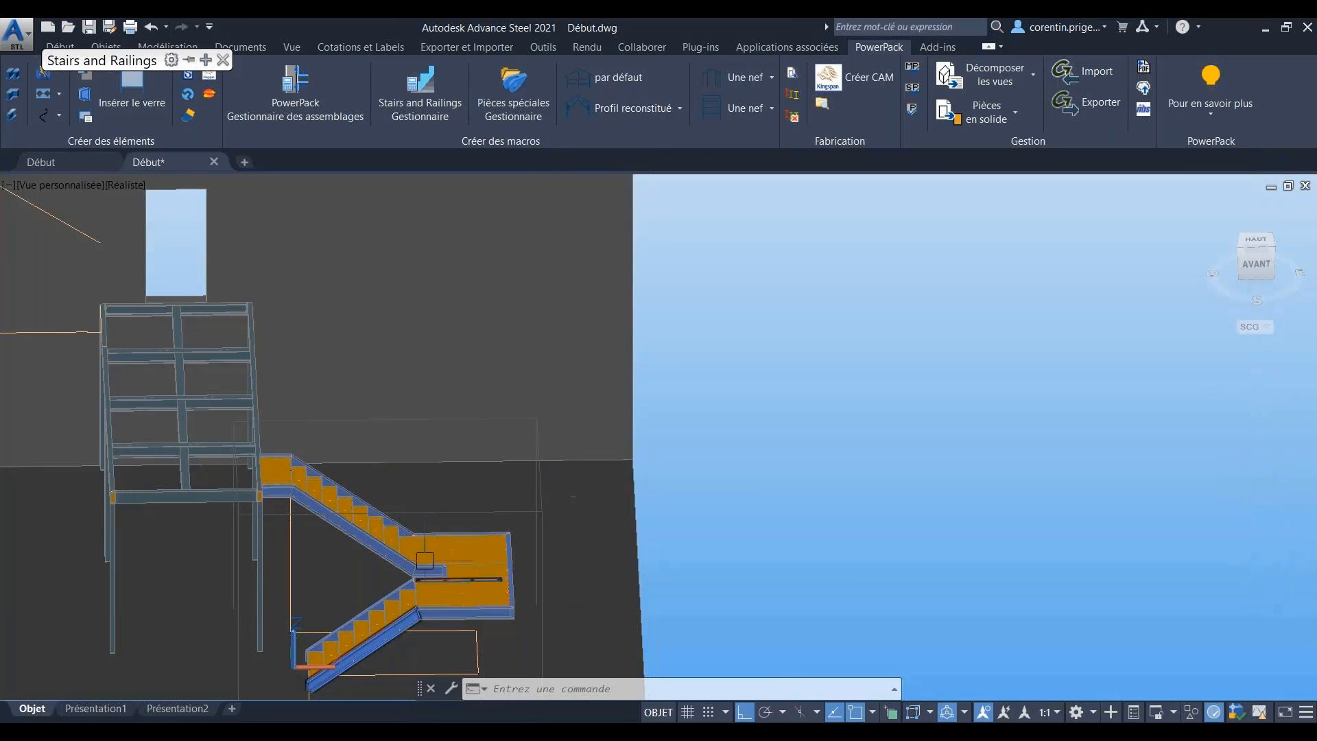
Step: Start a standard railing defined by points at the lower end of the first flight's outer stringer
shift+middle_drag(438, 552, 543, 540)
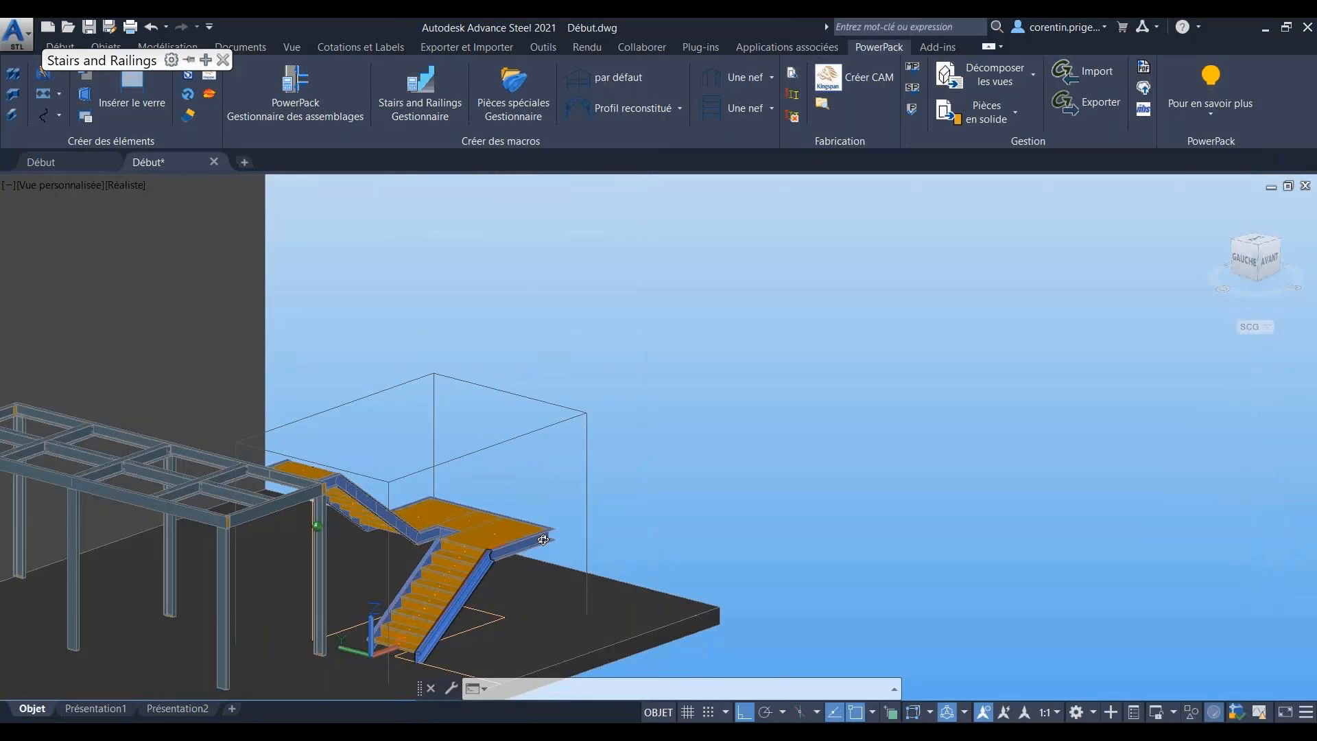
middle_drag(452, 606, 513, 557)
mouse_move(88, 163)
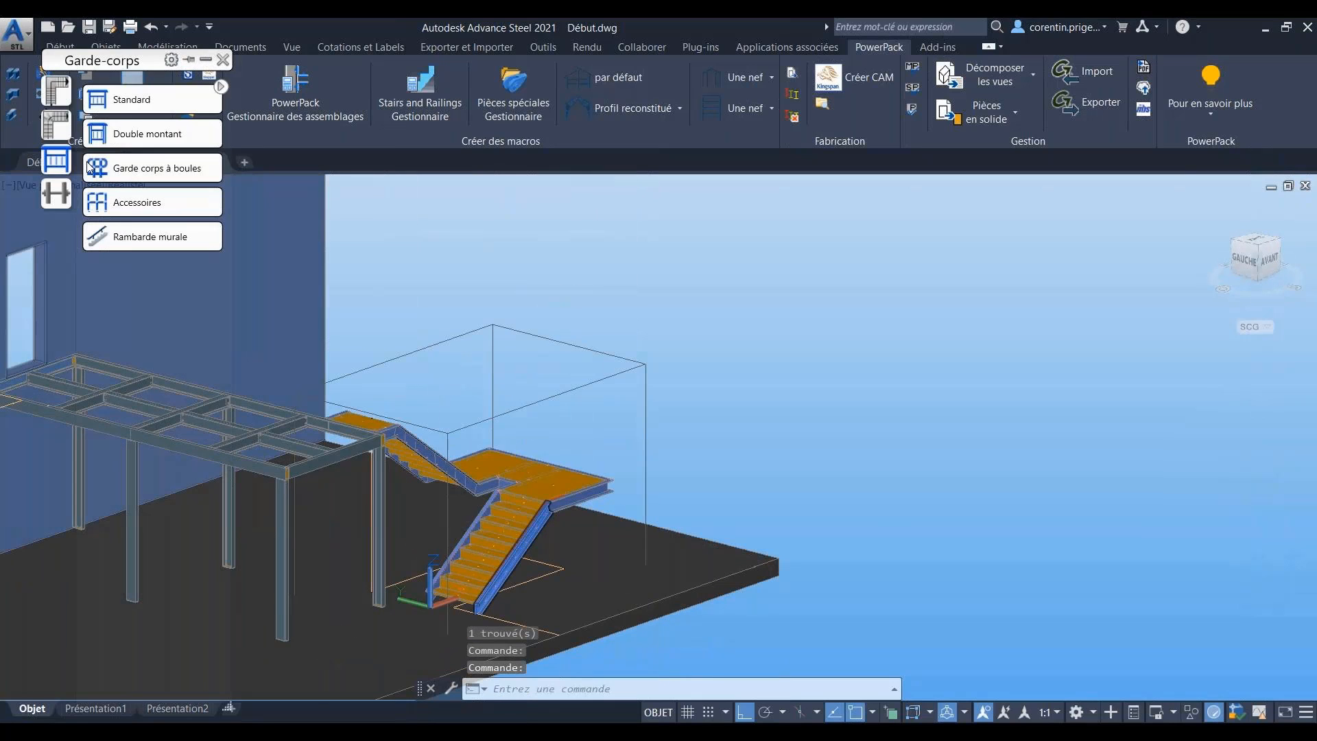
click(134, 99)
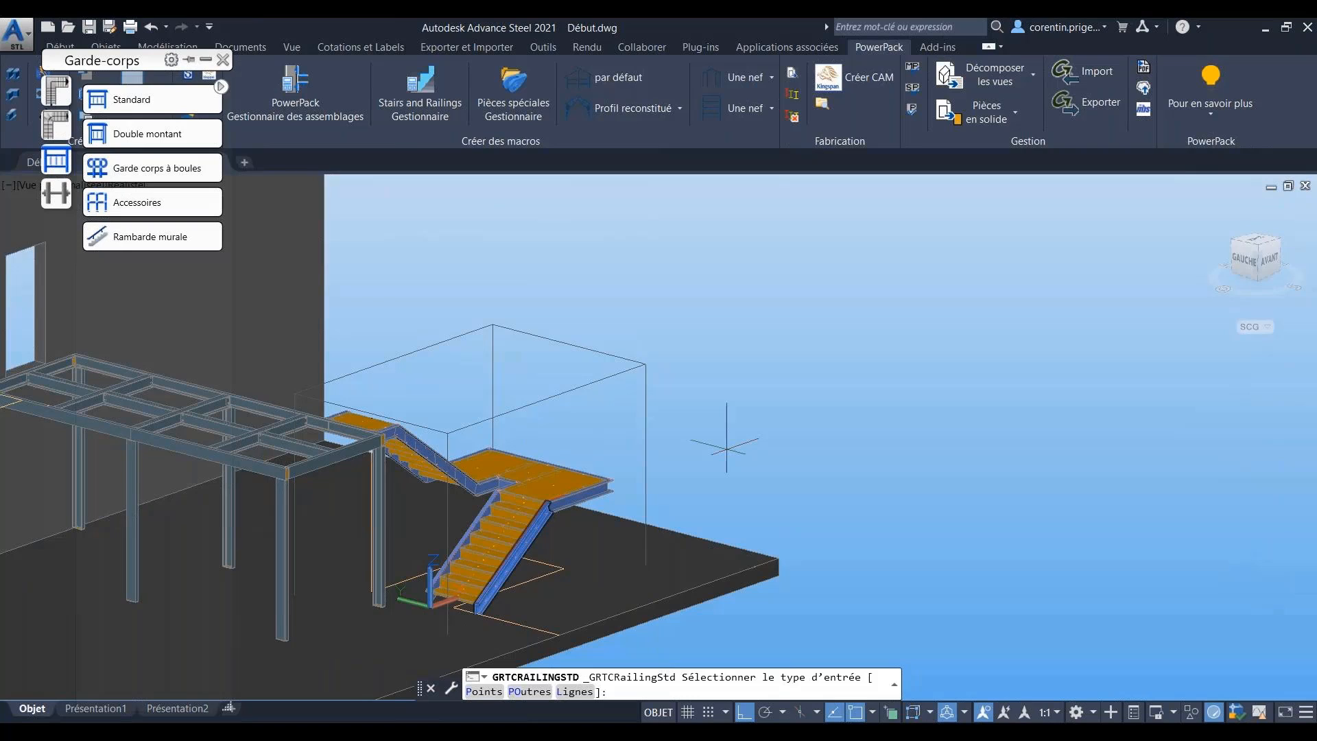
scroll(627, 657, up, 2)
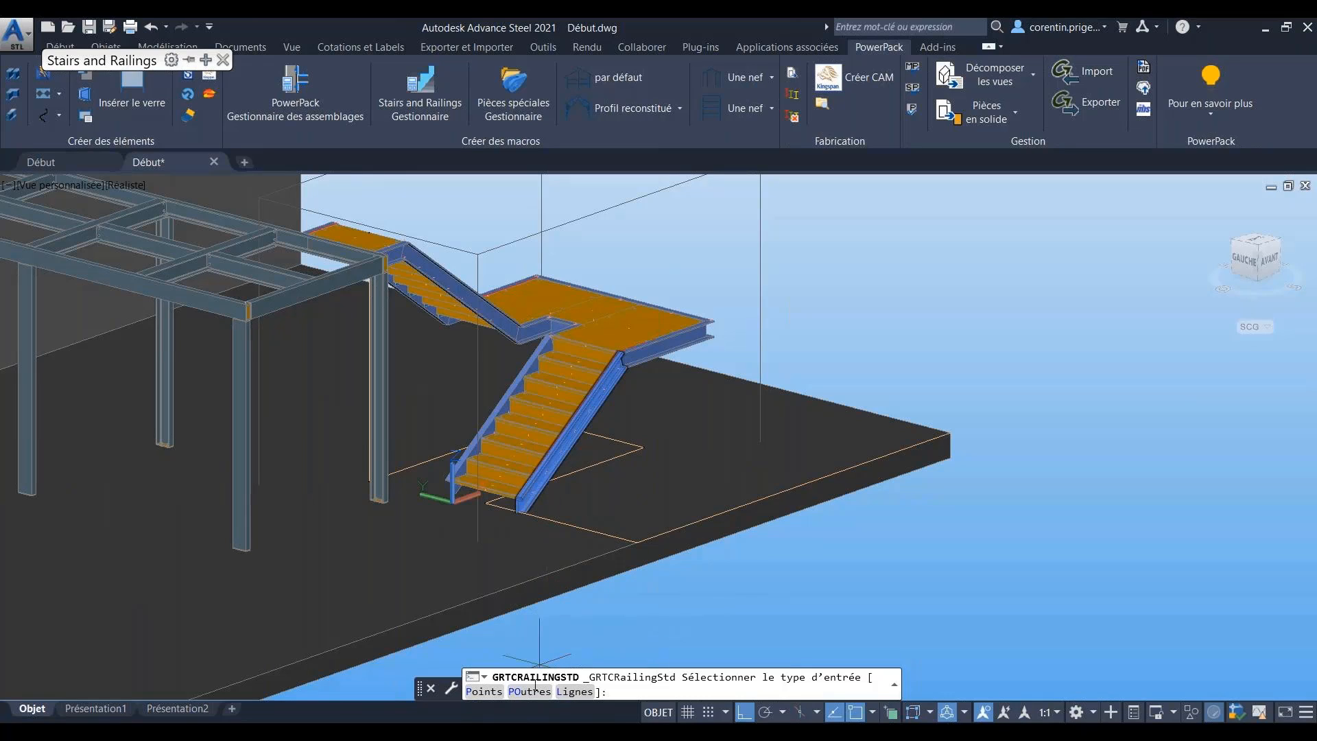
key(ctrl)
scroll(614, 433, up, 4)
click(484, 690)
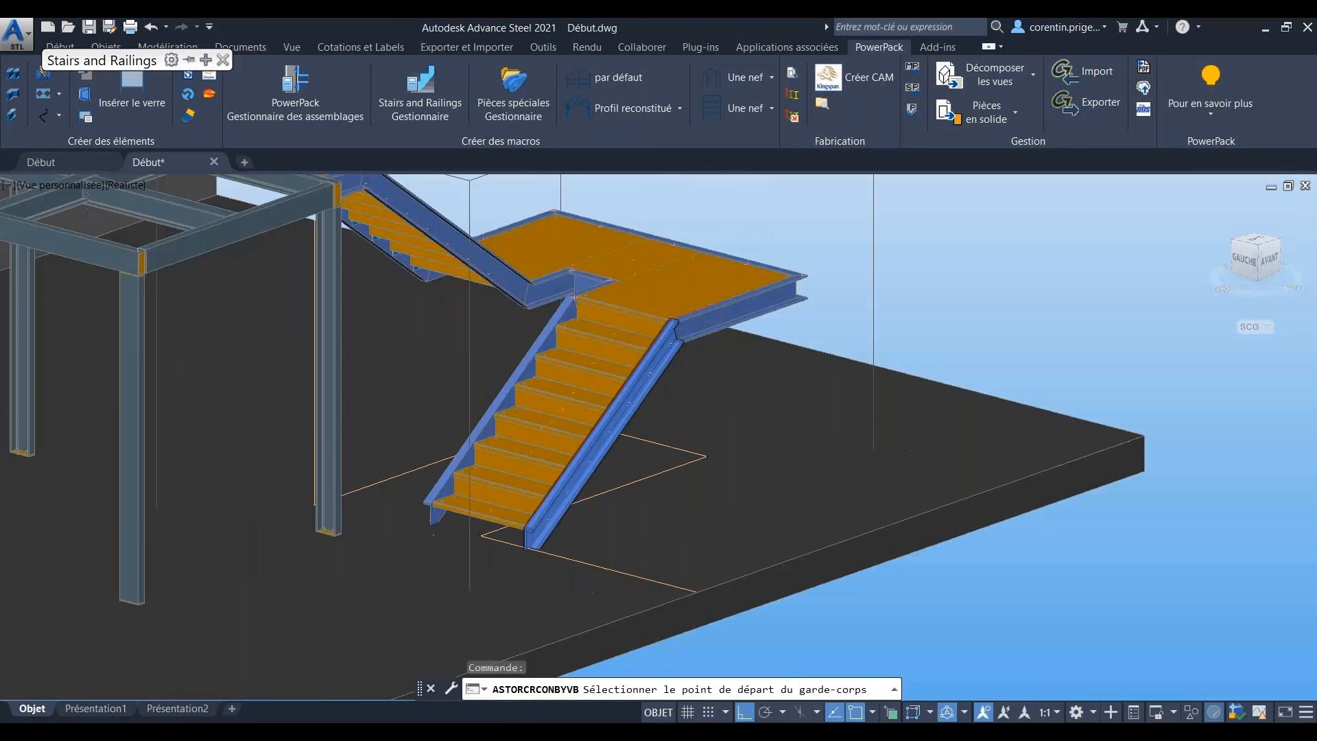
scroll(538, 559, up, 8)
click(513, 407)
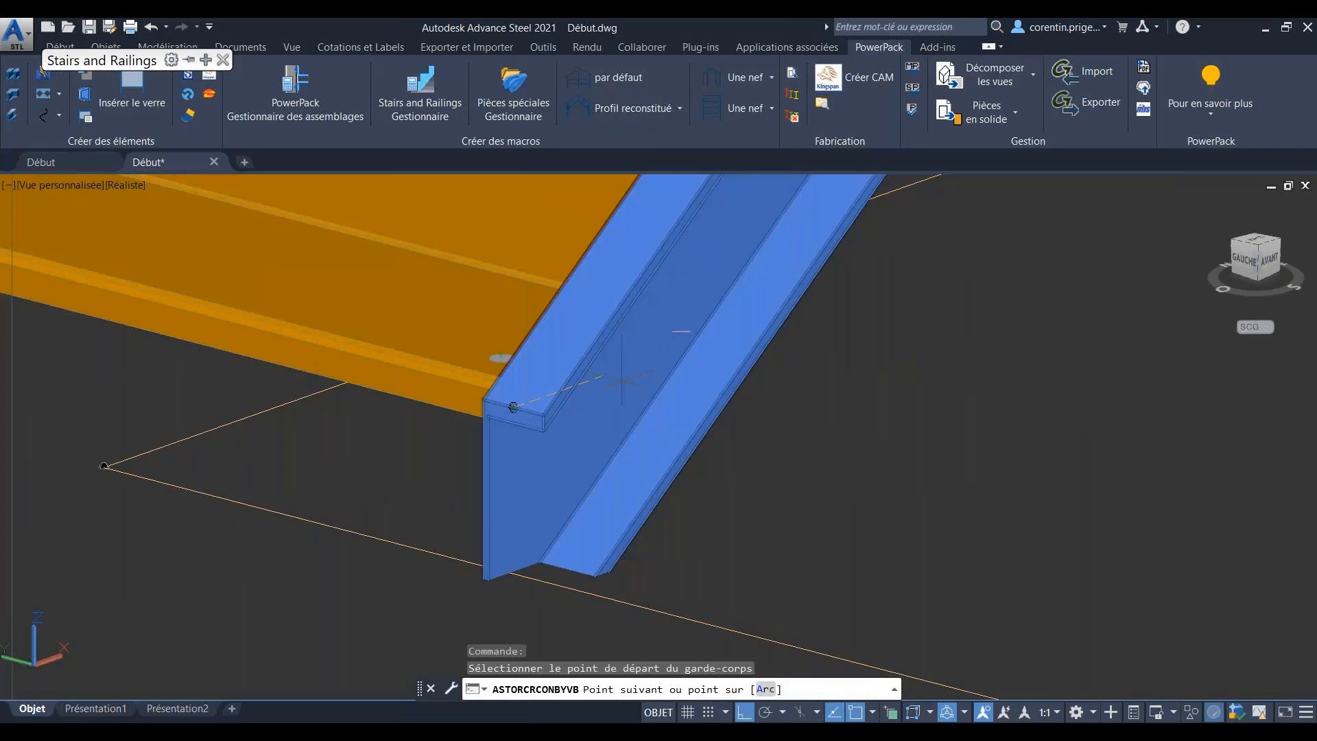
Step: Continue the railing path to the junction of the lower flight and landing, and on to the landing's nearest outer corner
scroll(621, 384, down, 8)
scroll(694, 259, up, 8)
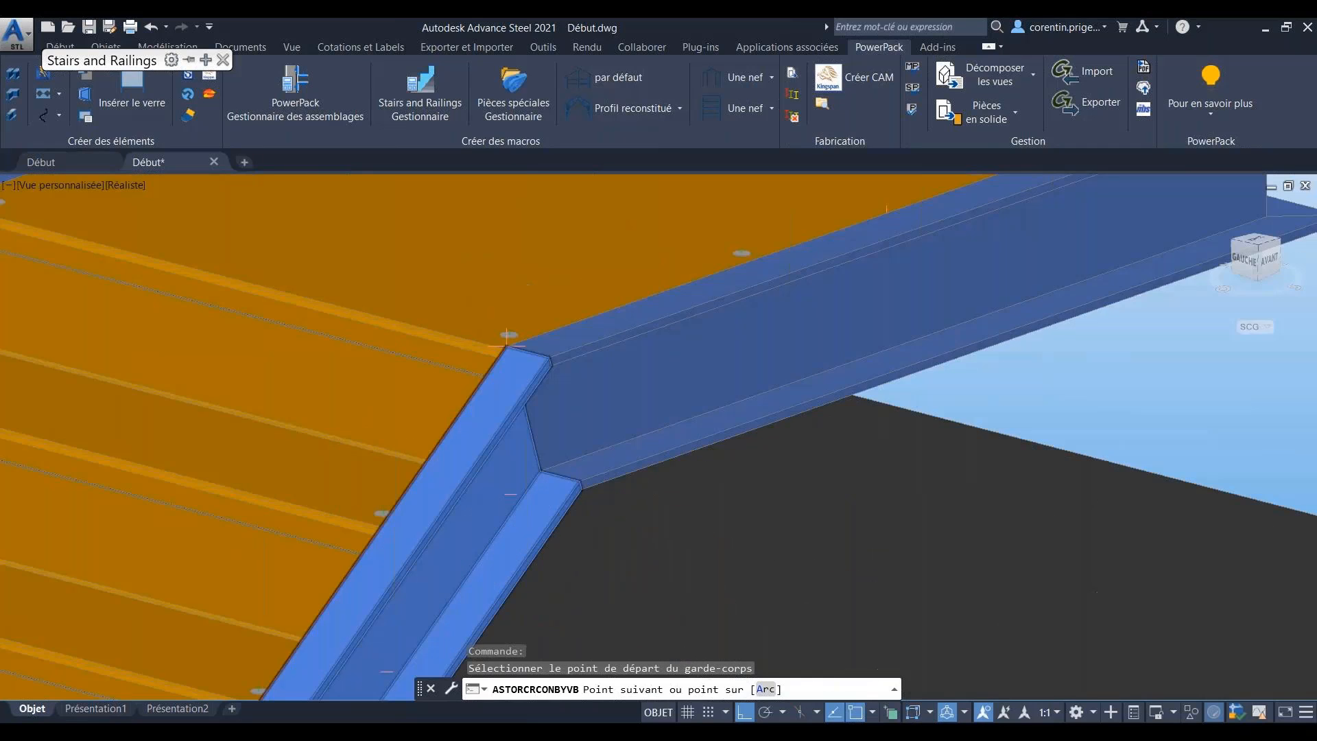
click(507, 345)
scroll(404, 508, up, 5)
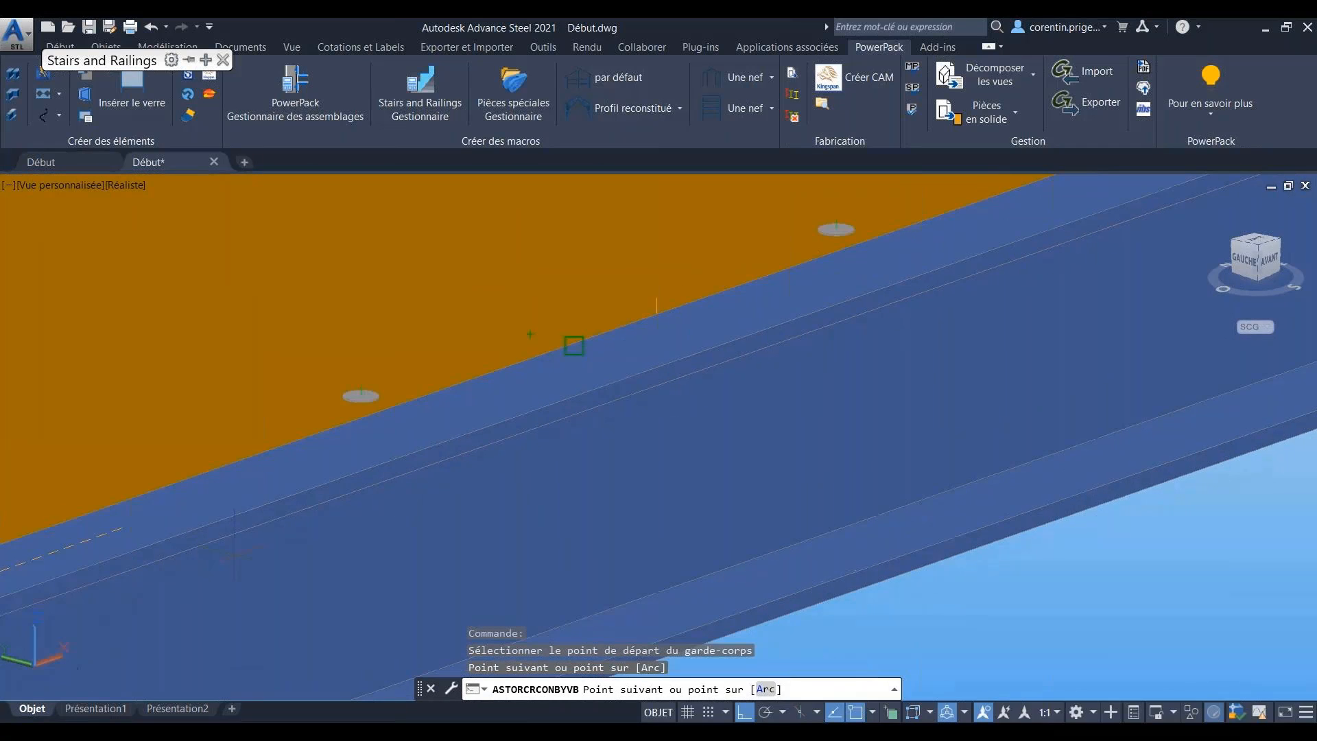
scroll(604, 371, down, 5)
scroll(542, 411, up, 3)
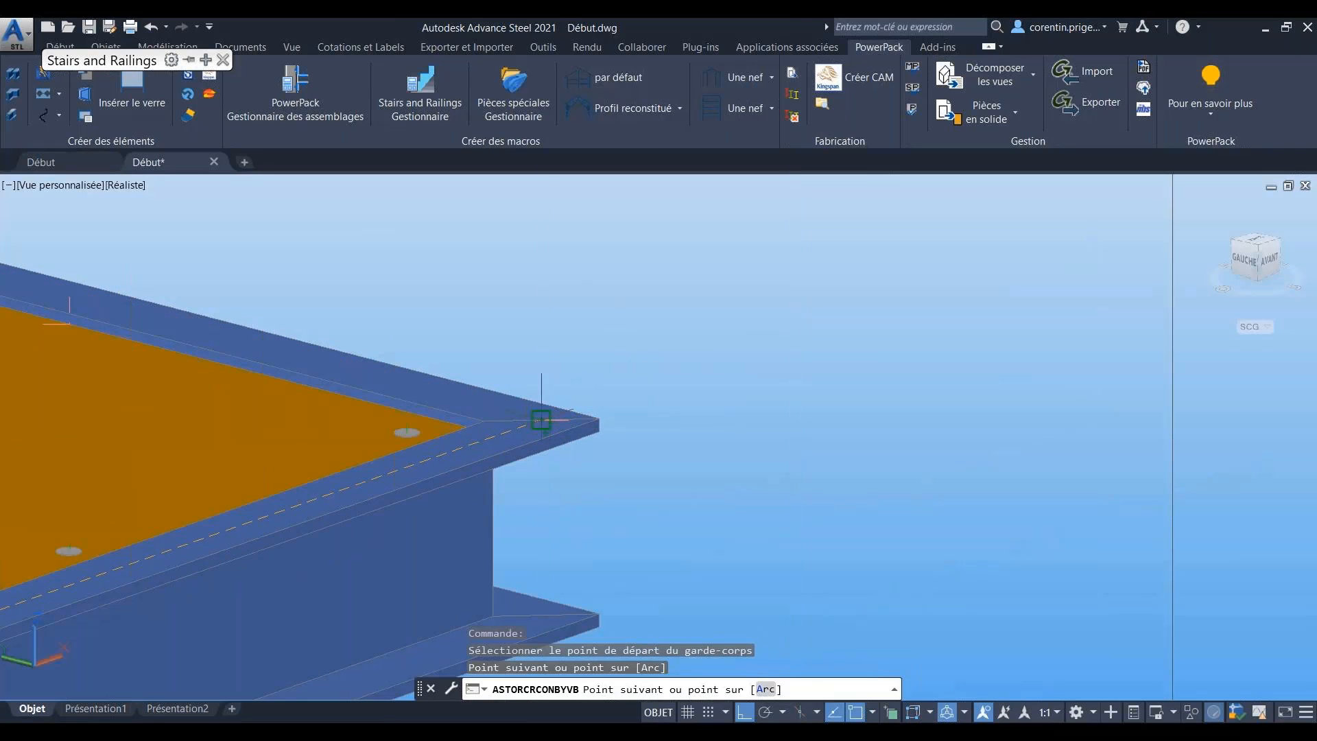
click(542, 420)
Step: Carry the railing path around the landing's far outer corner to the foot of the upper flight's outer stringer
scroll(542, 418, down, 1)
scroll(541, 419, down, 5)
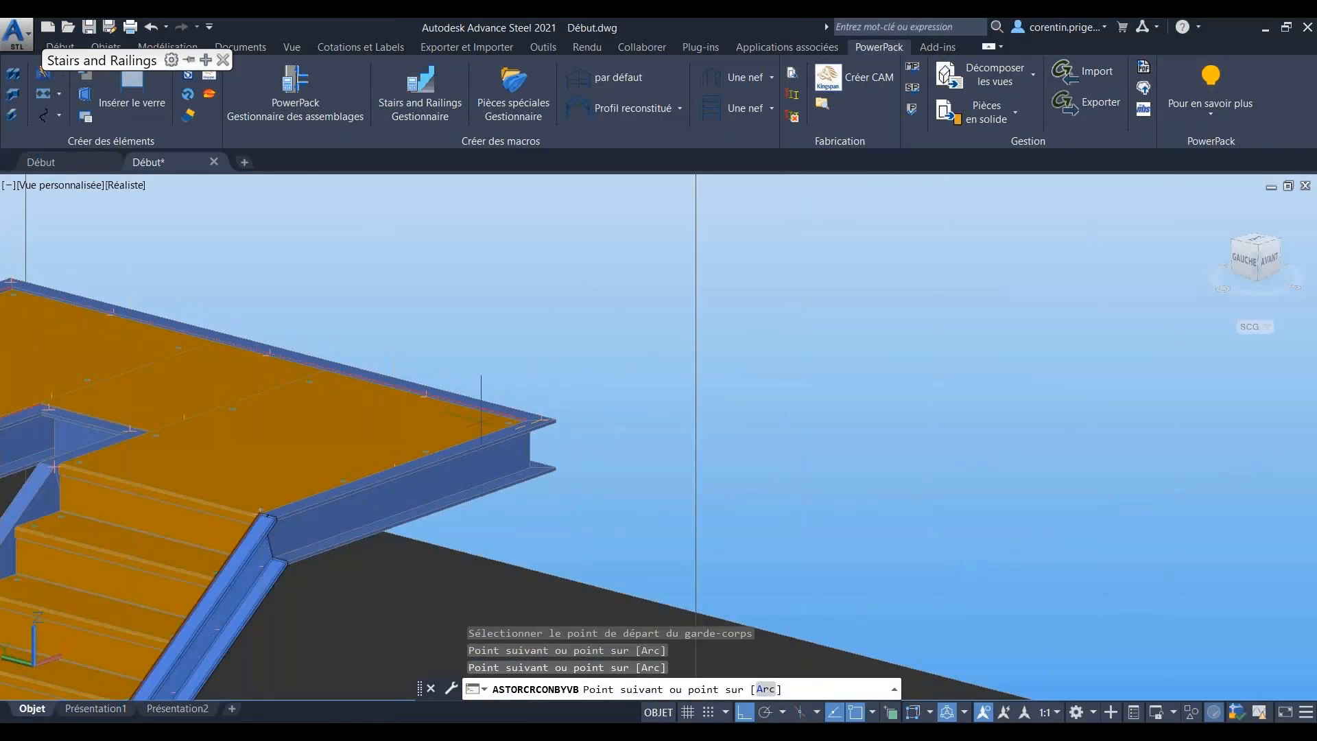
scroll(463, 420, up, 5)
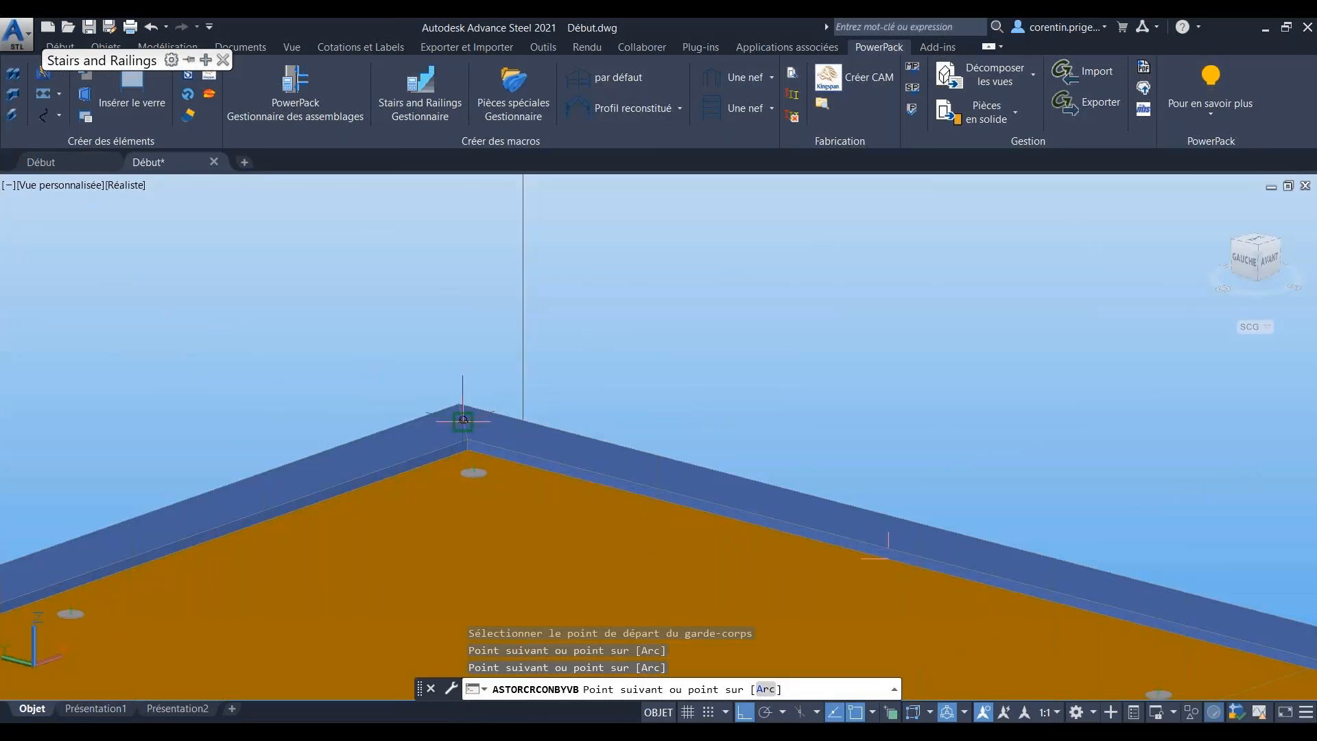
click(463, 420)
scroll(384, 473, down, 4)
shift+middle_drag(359, 574, 227, 569)
scroll(645, 461, up, 4)
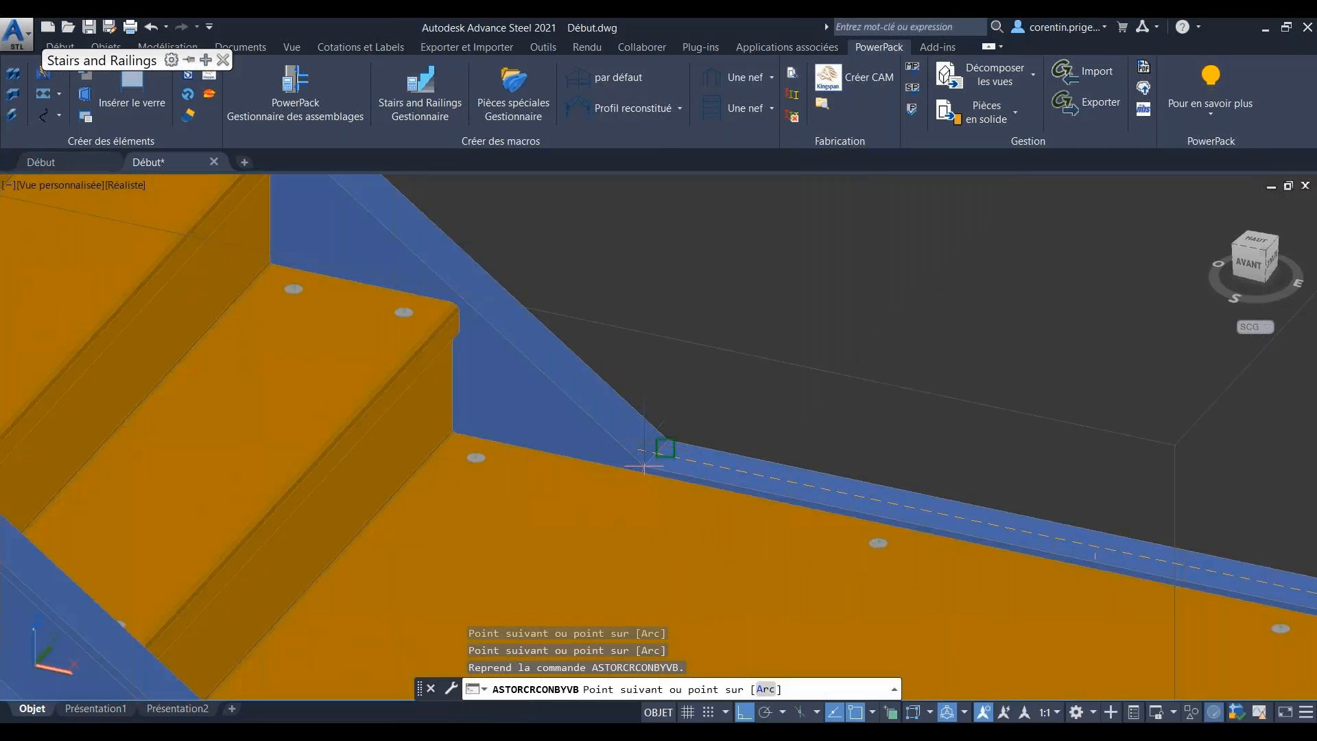
scroll(644, 466, up, 3)
click(643, 492)
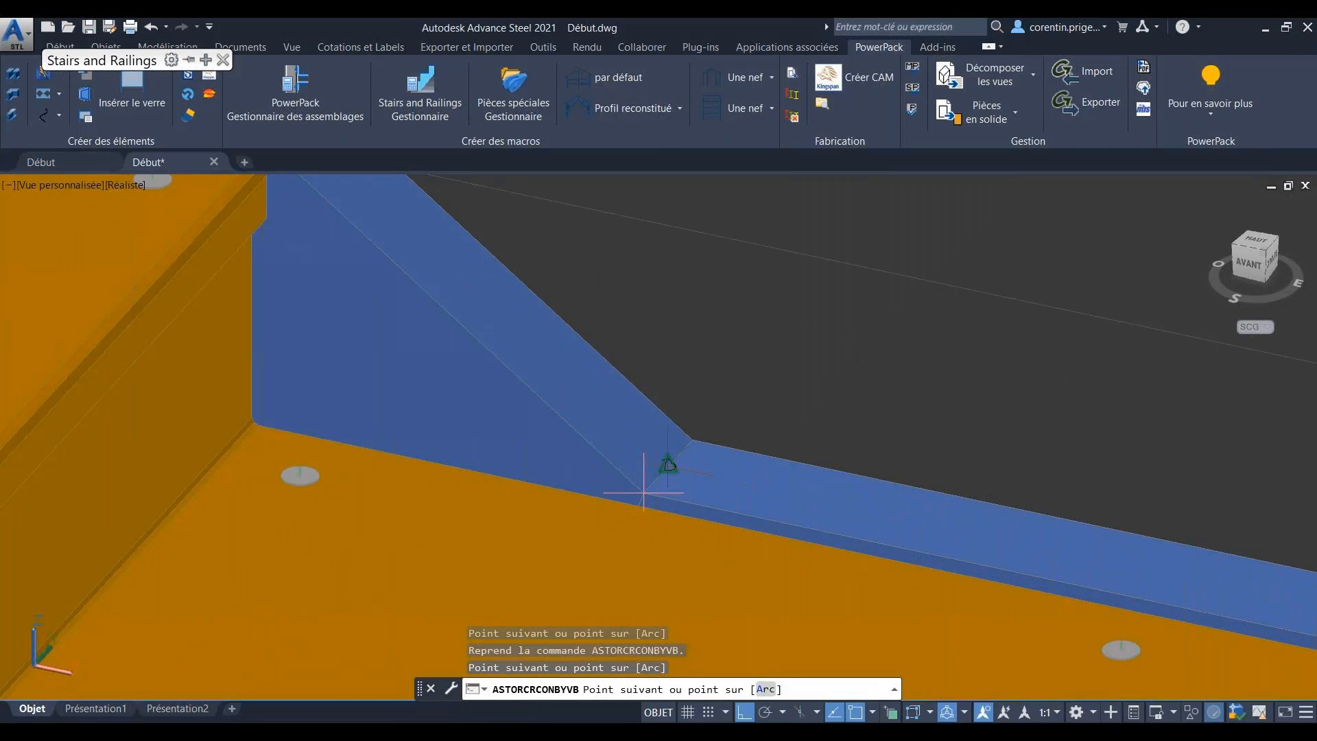
Step: Extend the railing path up the outer stringer to the bend at the top of the upper flight
scroll(669, 465, down, 7)
middle_drag(412, 223, 570, 358)
scroll(556, 346, up, 6)
click(412, 214)
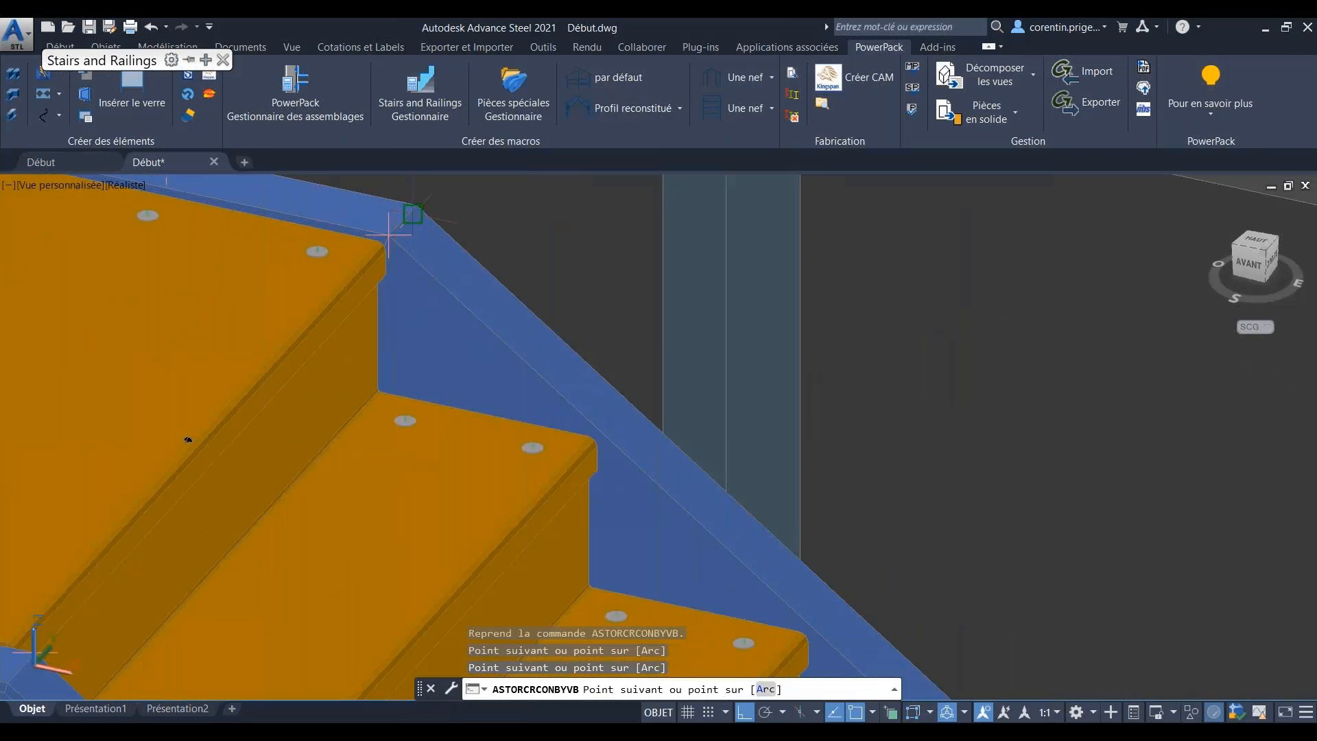
Step: End the railing path at the upper end of the outer stringer, with no connected objects and default answers for post base and nosing points
middle_drag(391, 220, 726, 447)
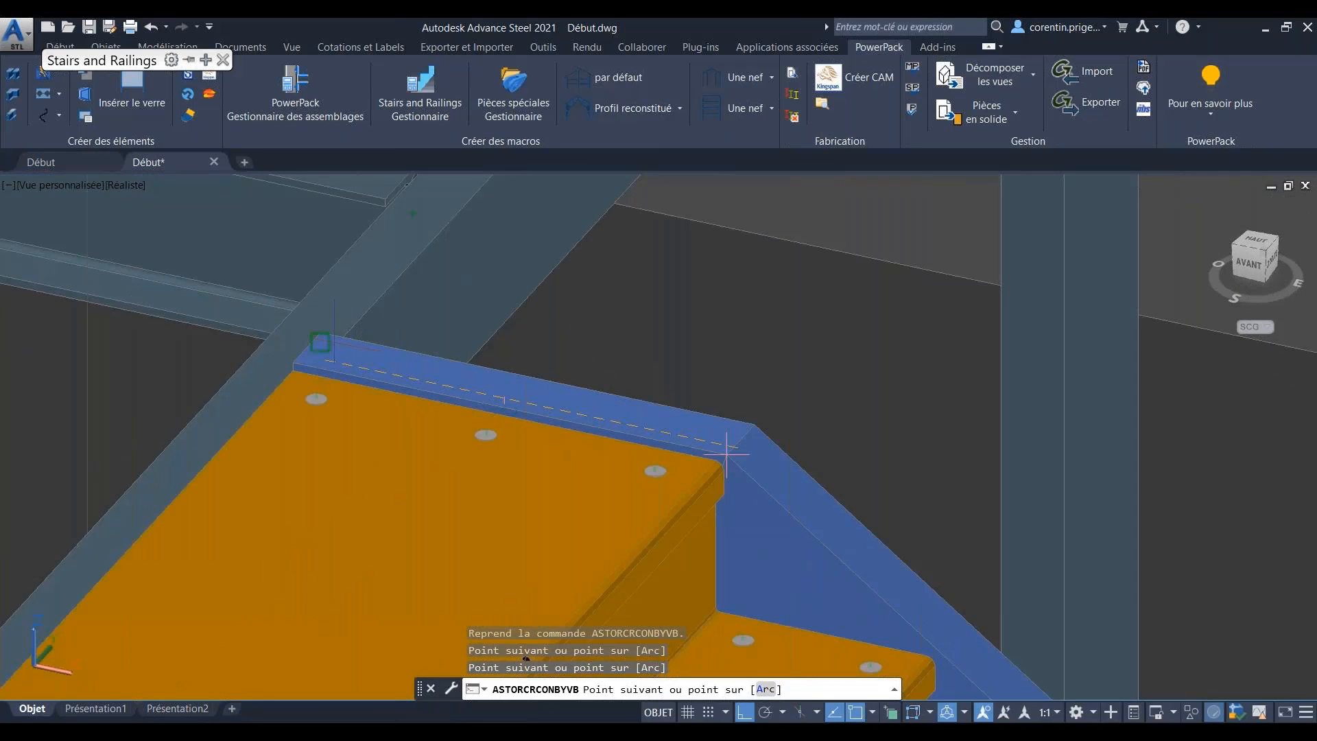
click(726, 454)
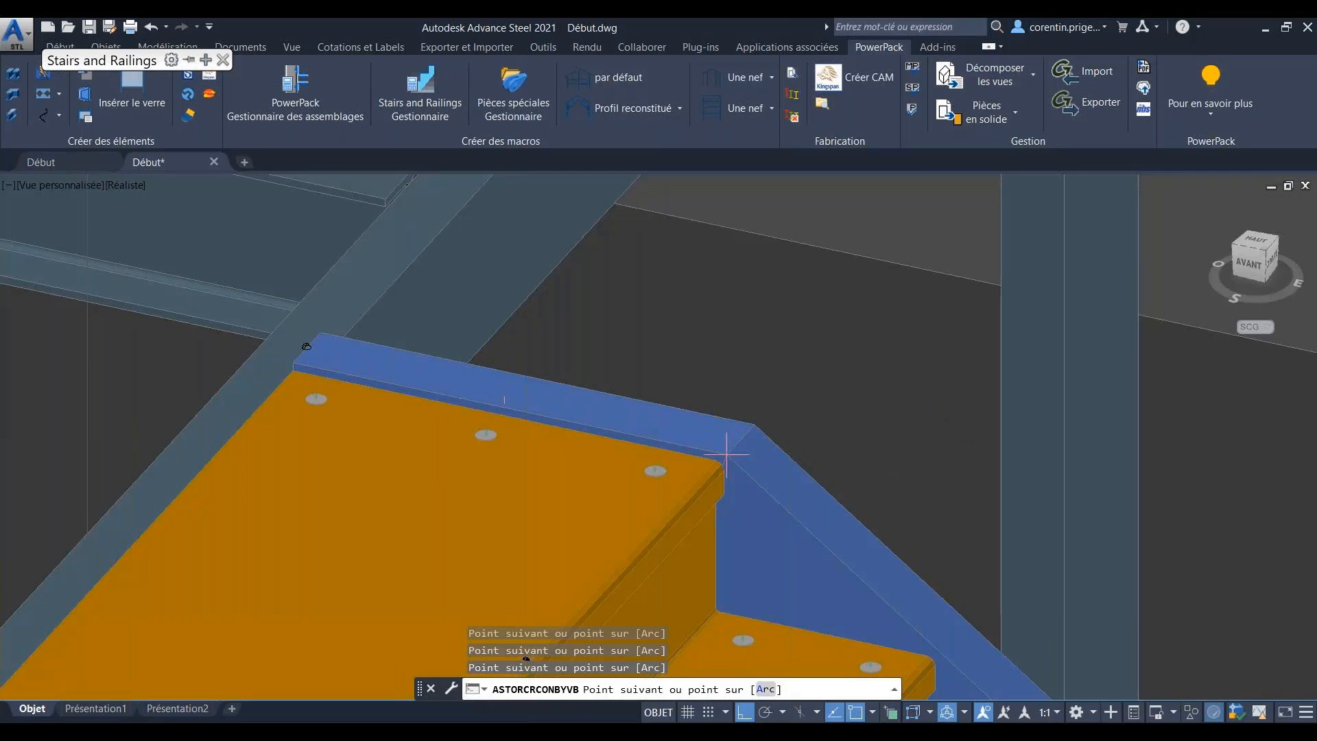
scroll(934, 427, down, 2)
key(Return)
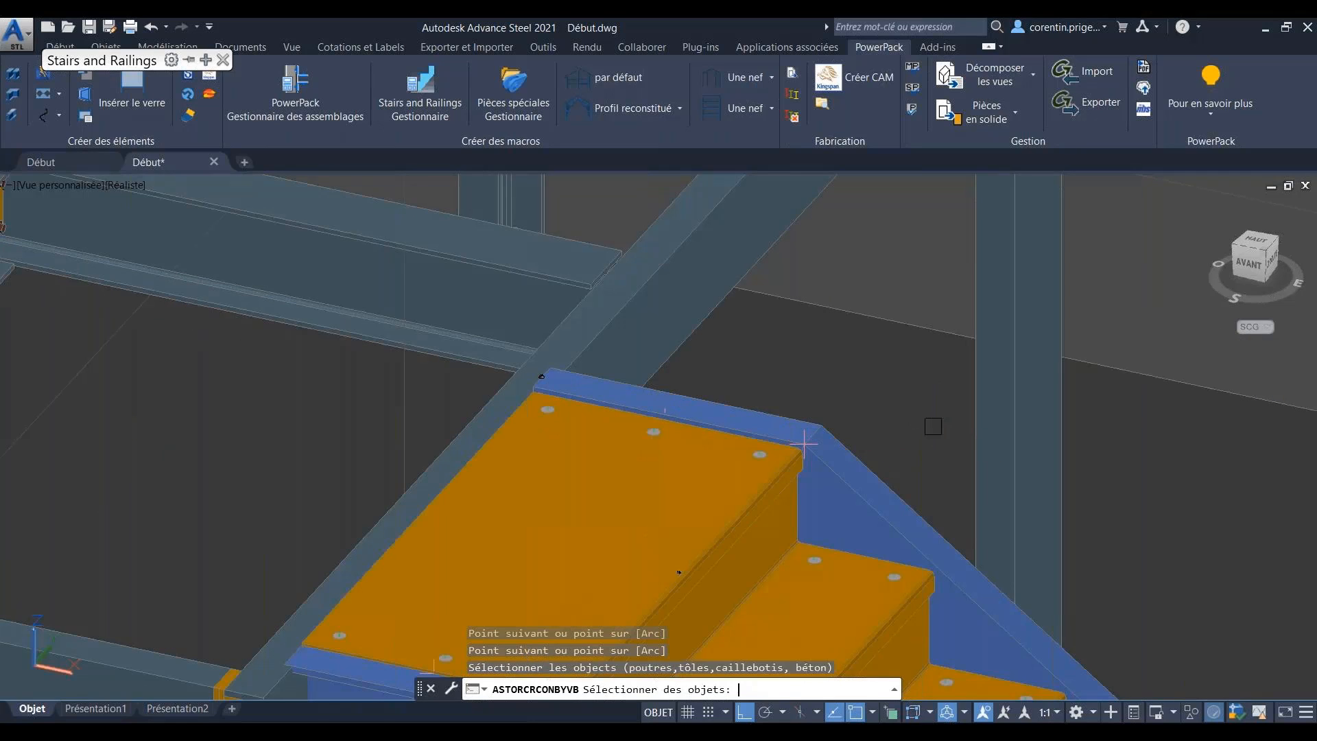
key(Return)
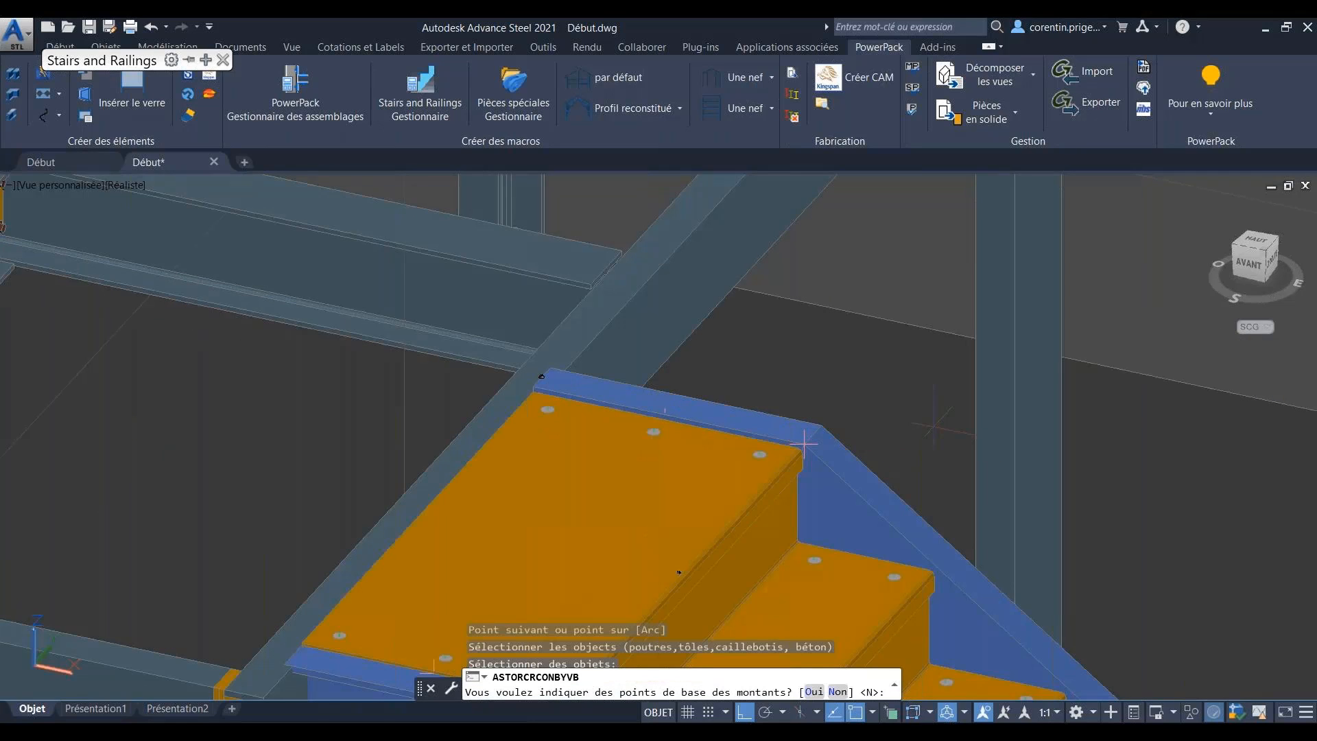
key(Return)
key(Return)
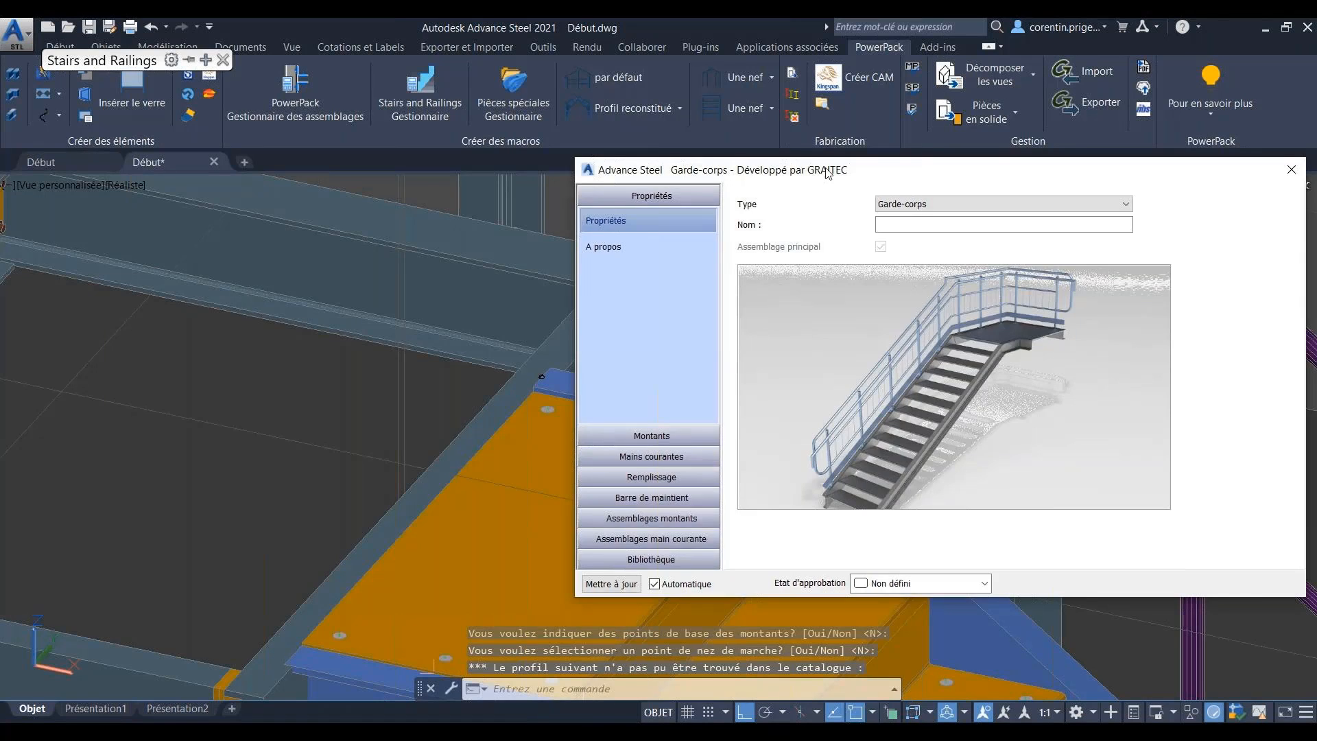
Step: Load the saved GC ESC RDC configuration from the railing library and bring the whole stair into view
drag(828, 174, 326, 202)
scroll(933, 378, down, 10)
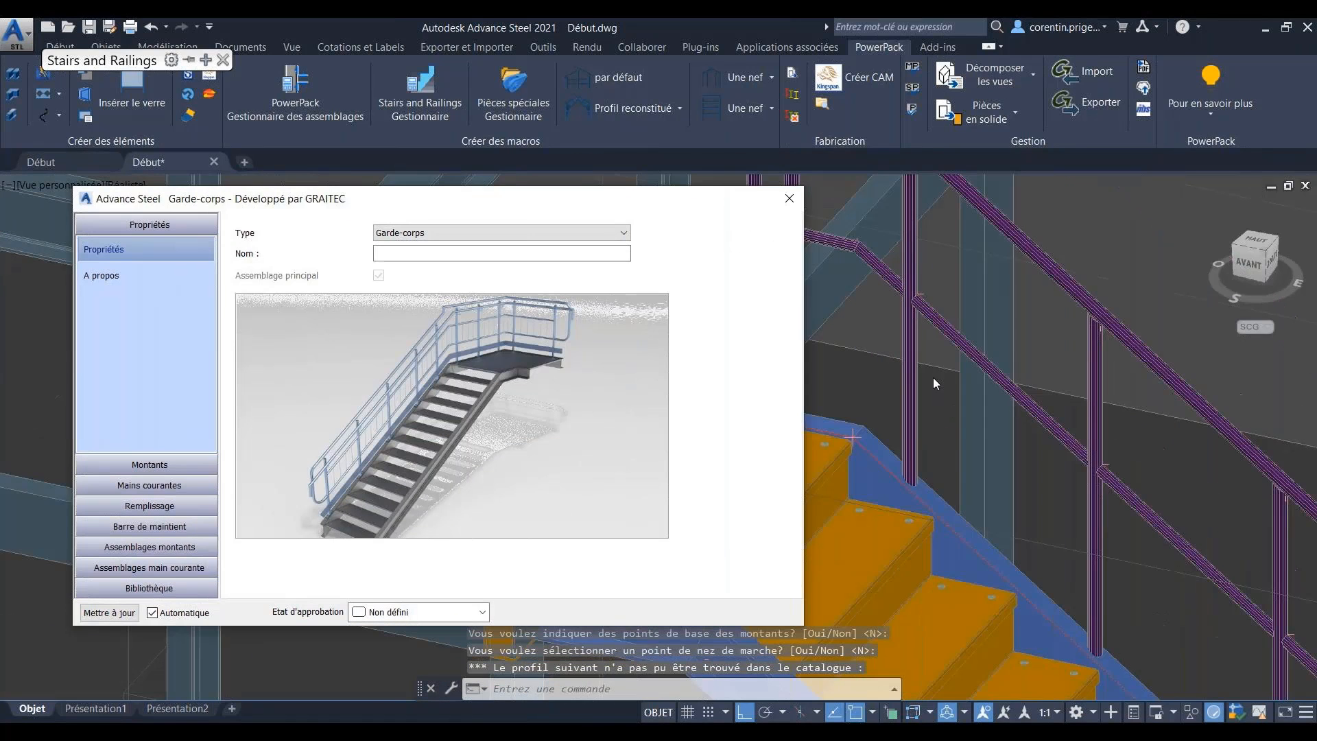
shift+middle_drag(980, 454, 878, 494)
click(149, 588)
click(623, 288)
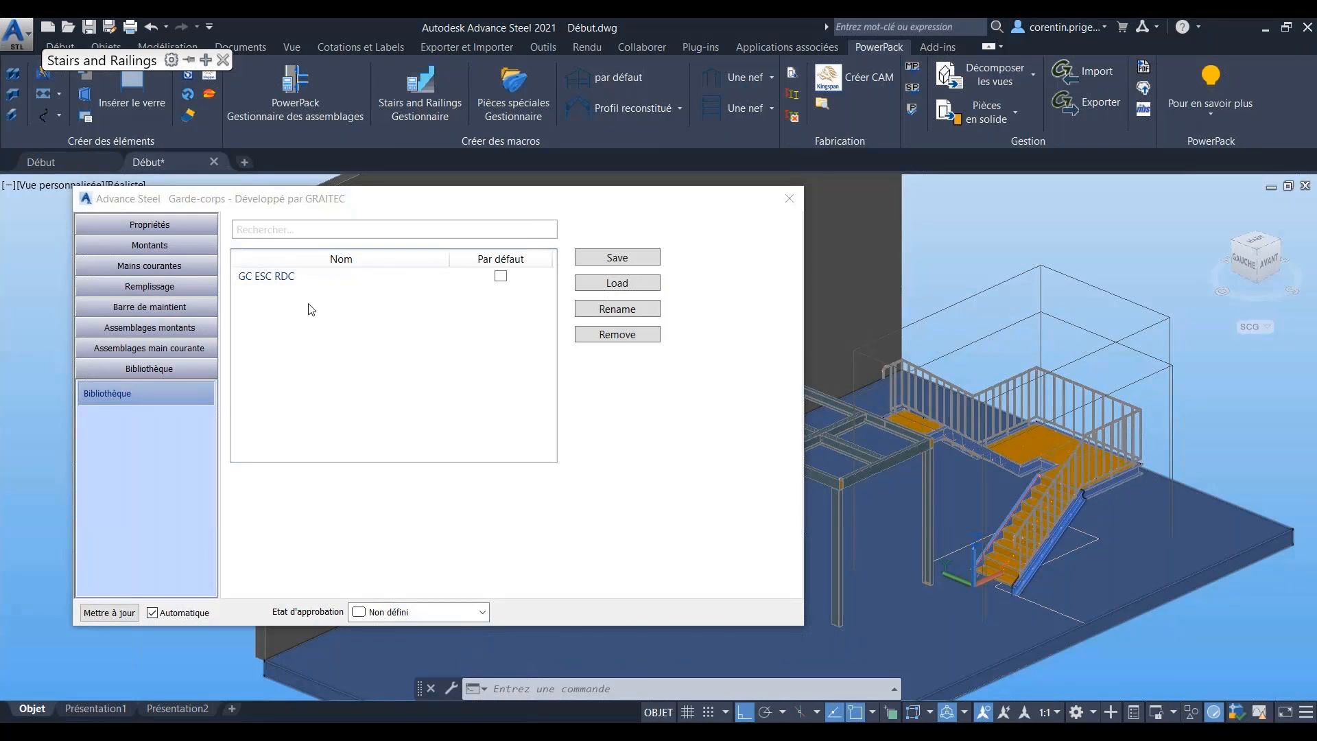
Step: Review the railing's post profile and positioning, then its top handrail, mid-rail, toe board, end type, end and cap settings
click(172, 246)
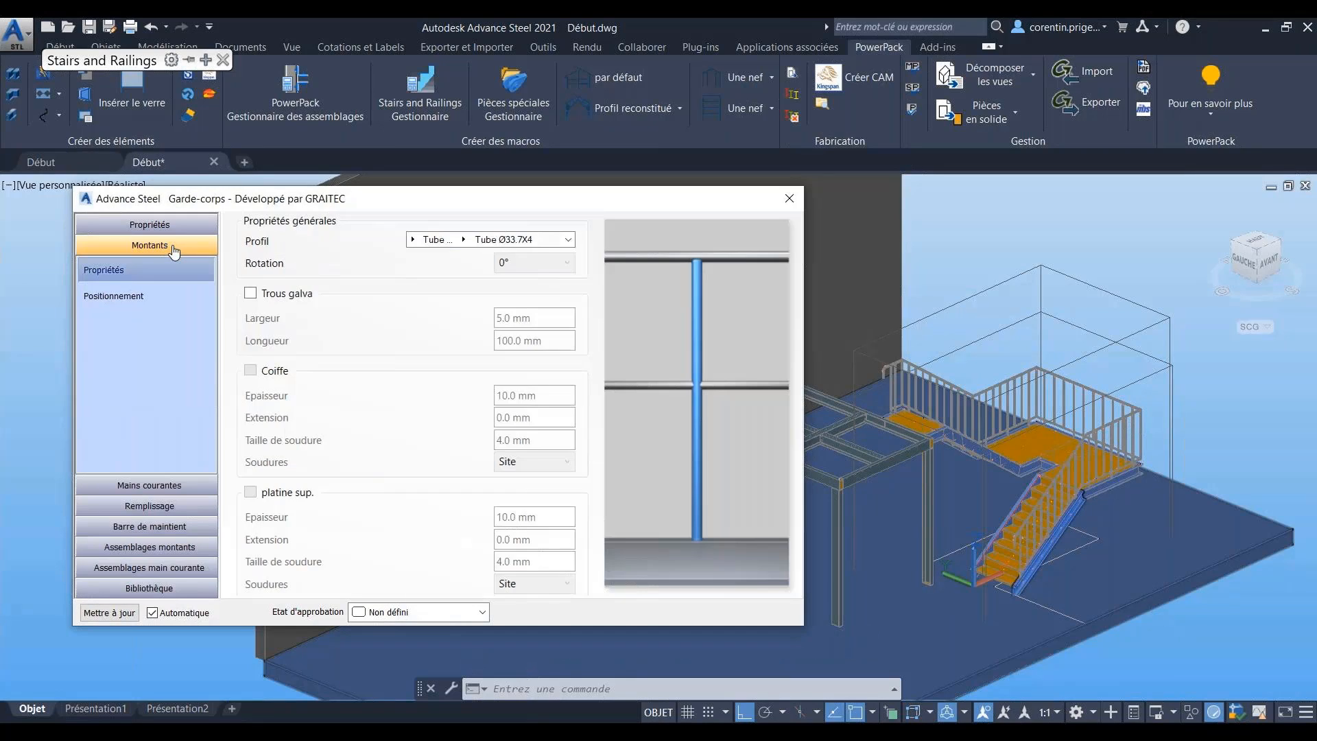
click(143, 295)
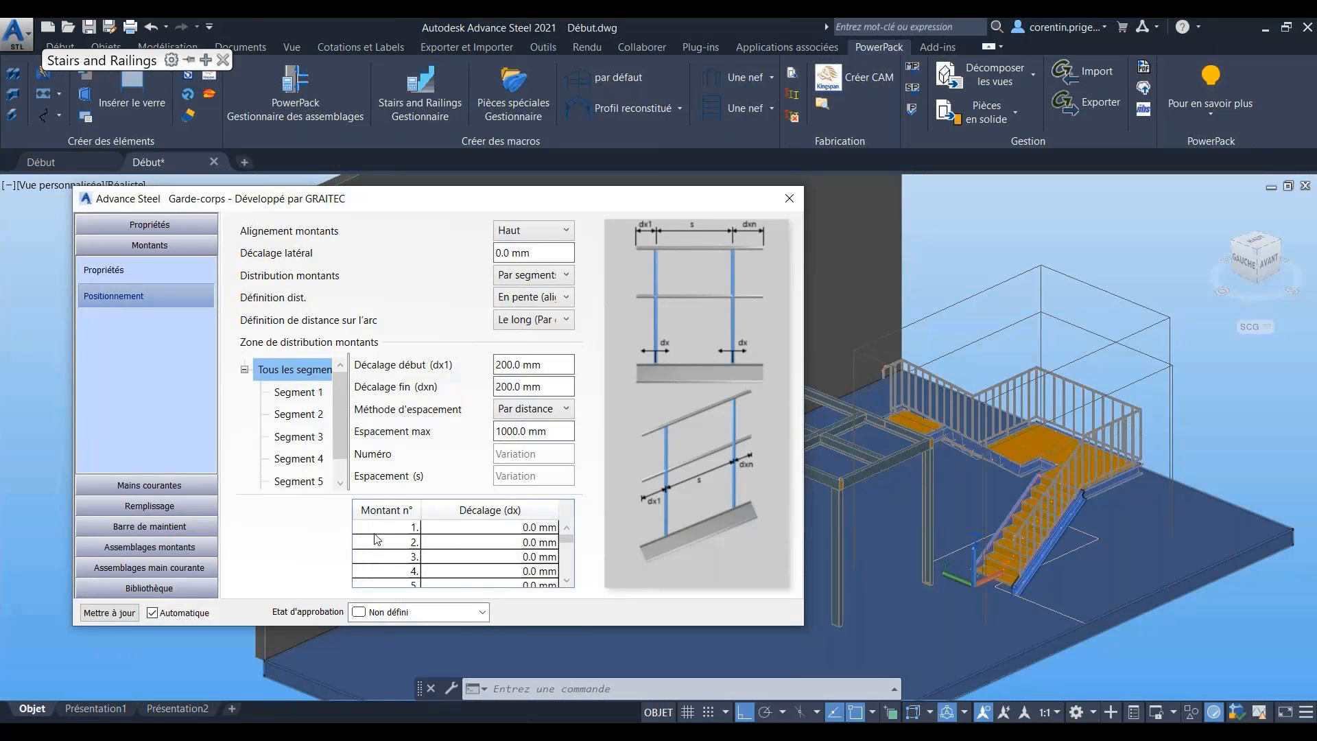
click(146, 488)
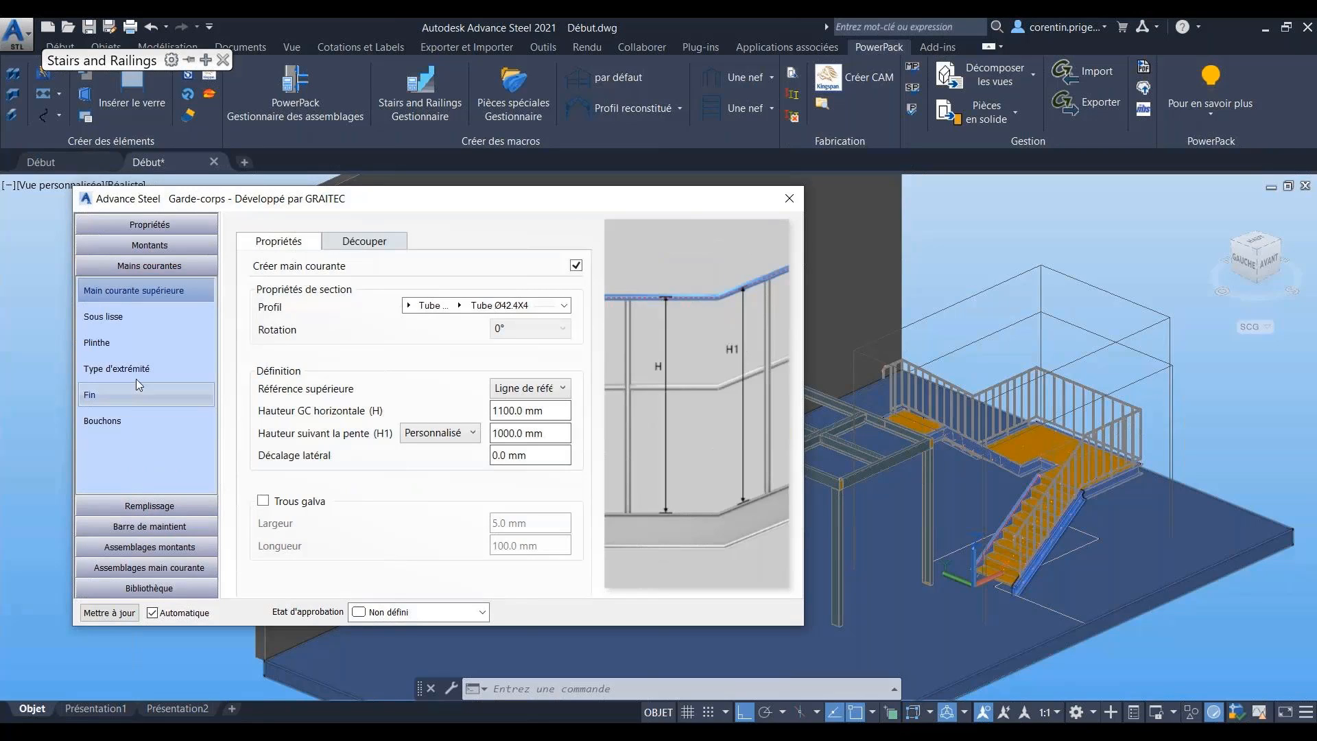
click(128, 328)
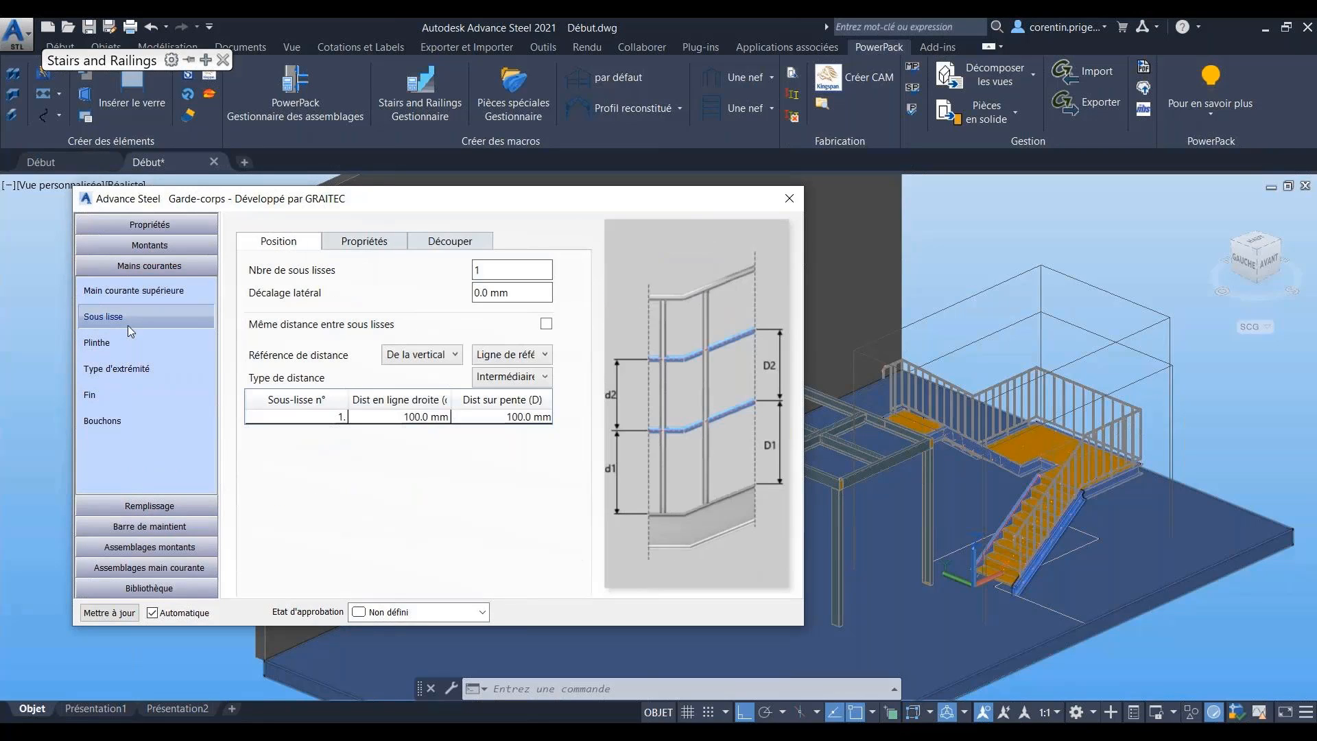
click(124, 353)
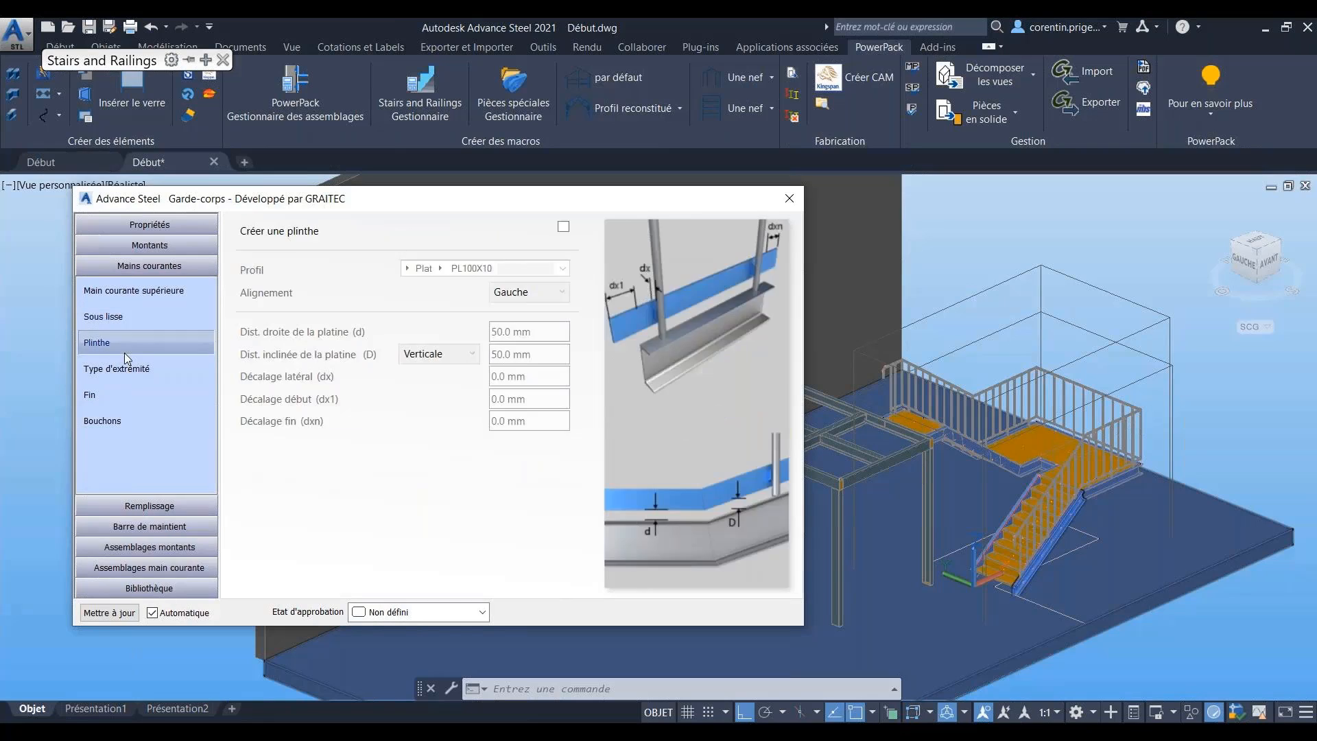
click(118, 370)
click(110, 403)
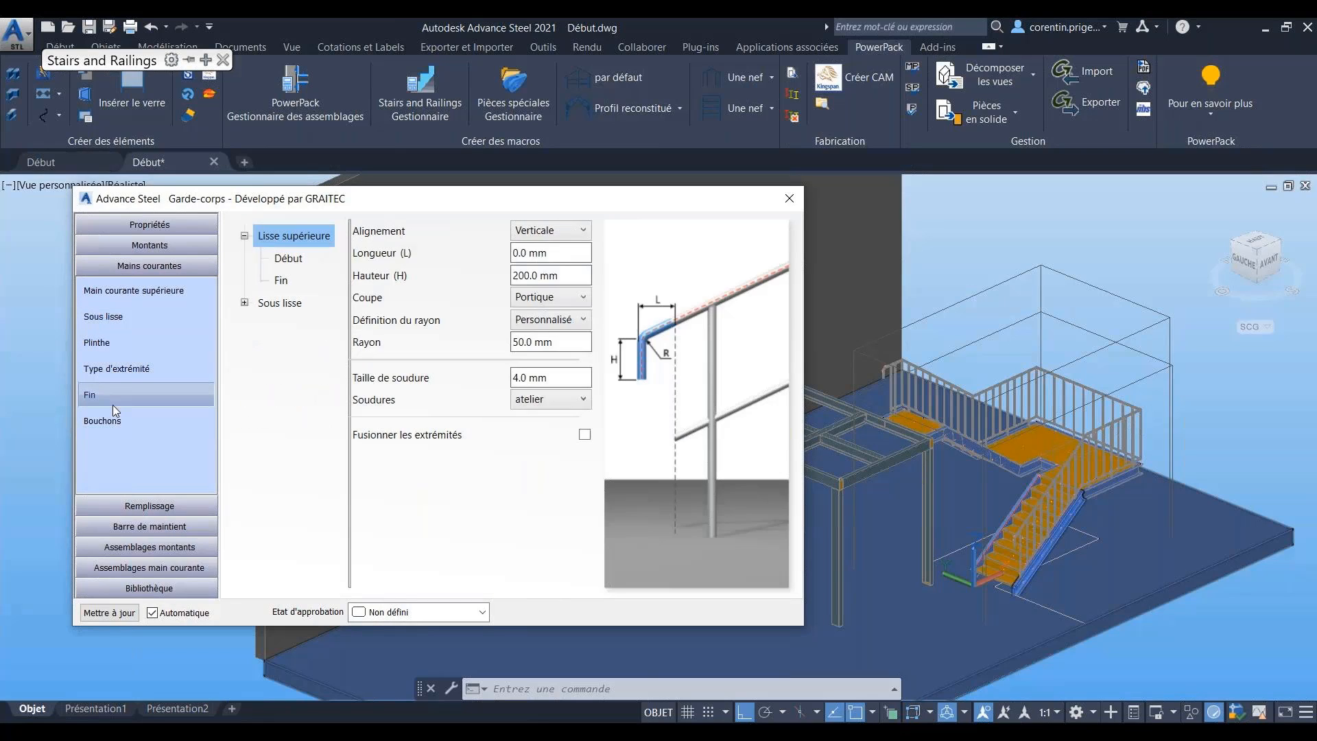
click(109, 421)
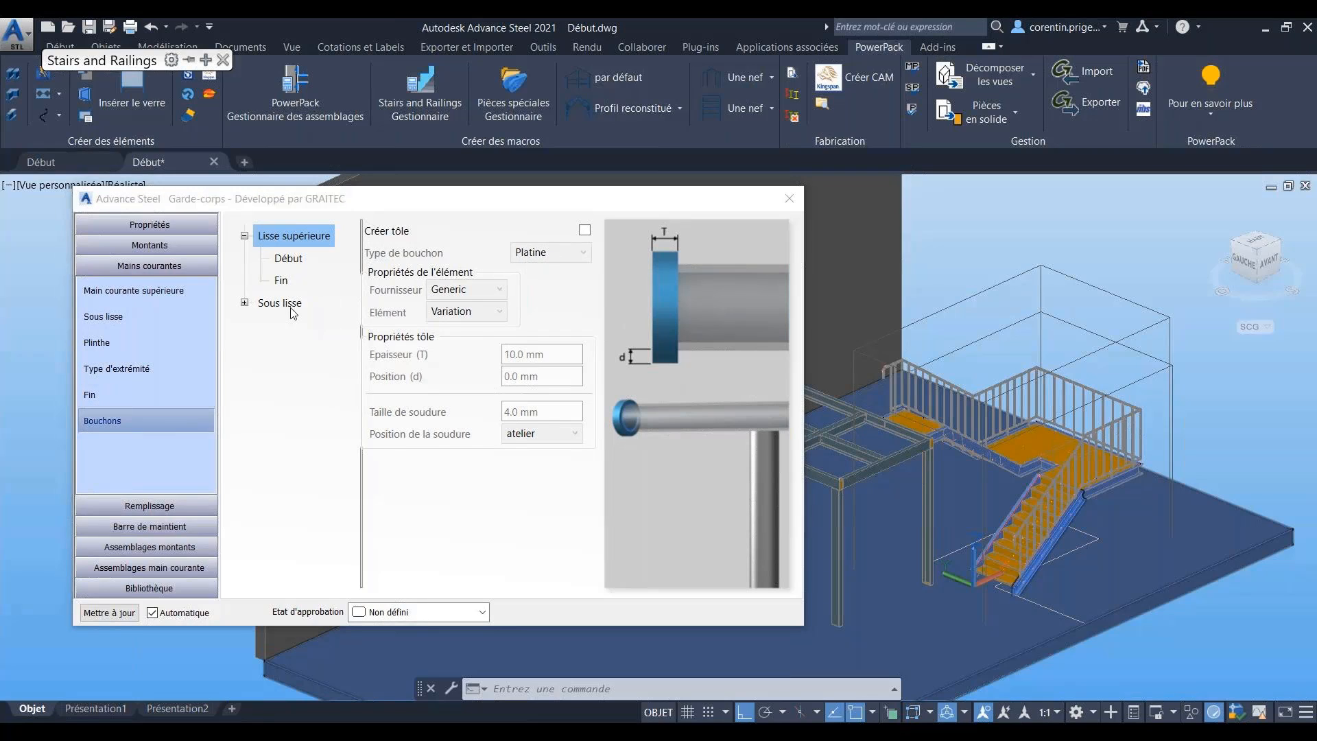
Step: Re-examine the handrail end settings, toe board, top handrail definition and mid-rail position values
click(85, 387)
click(102, 369)
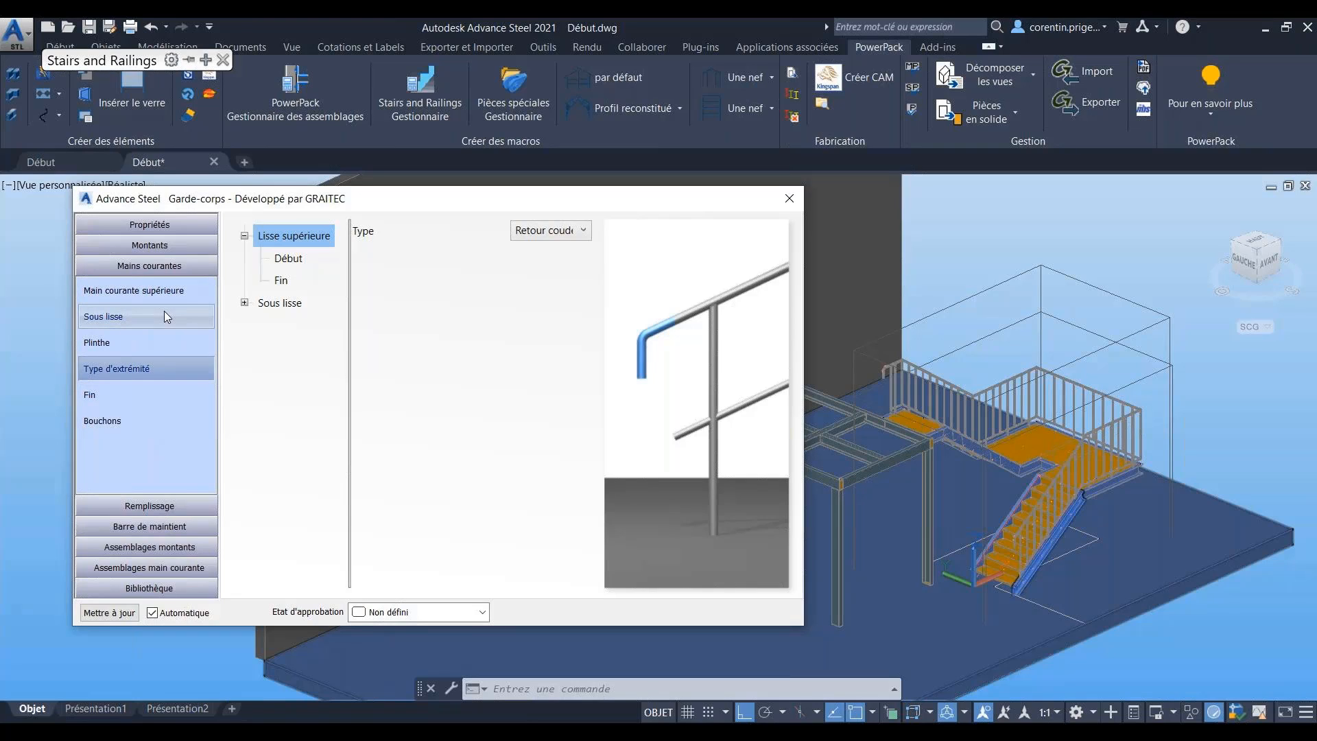
click(142, 340)
click(139, 315)
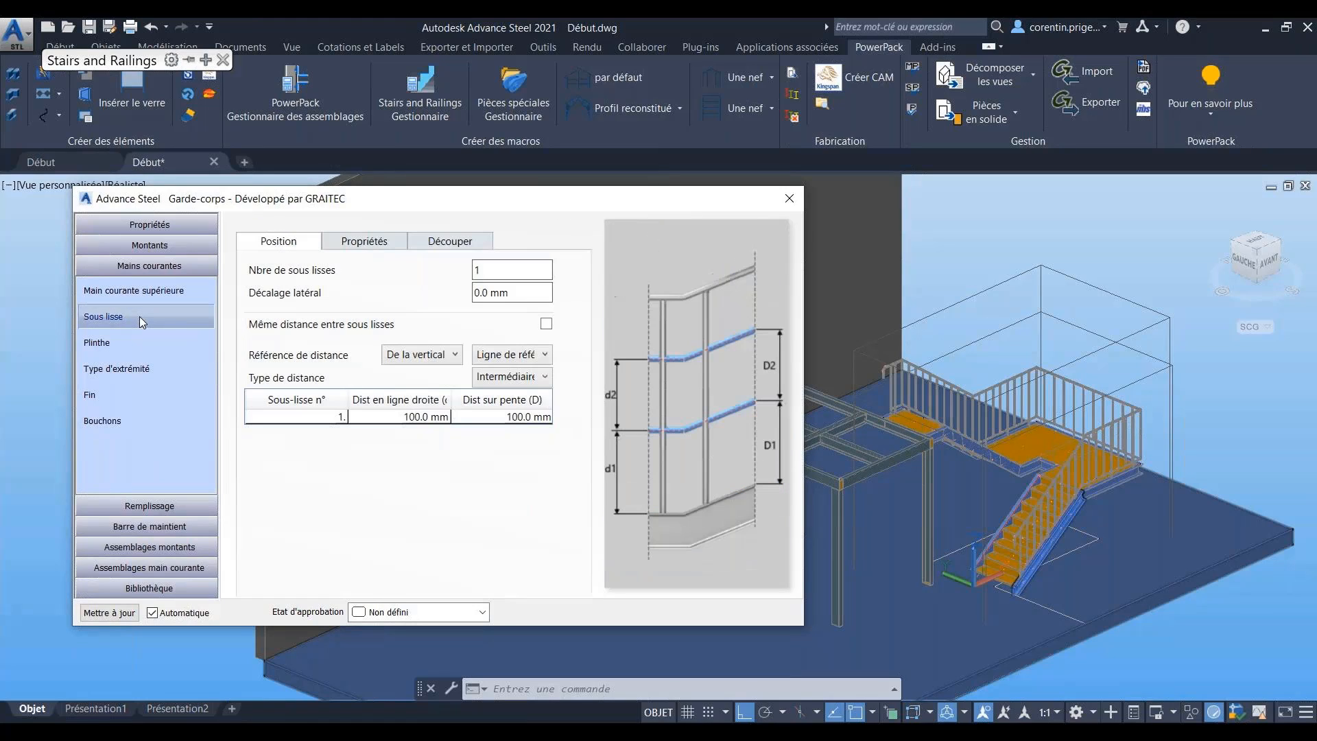
click(166, 294)
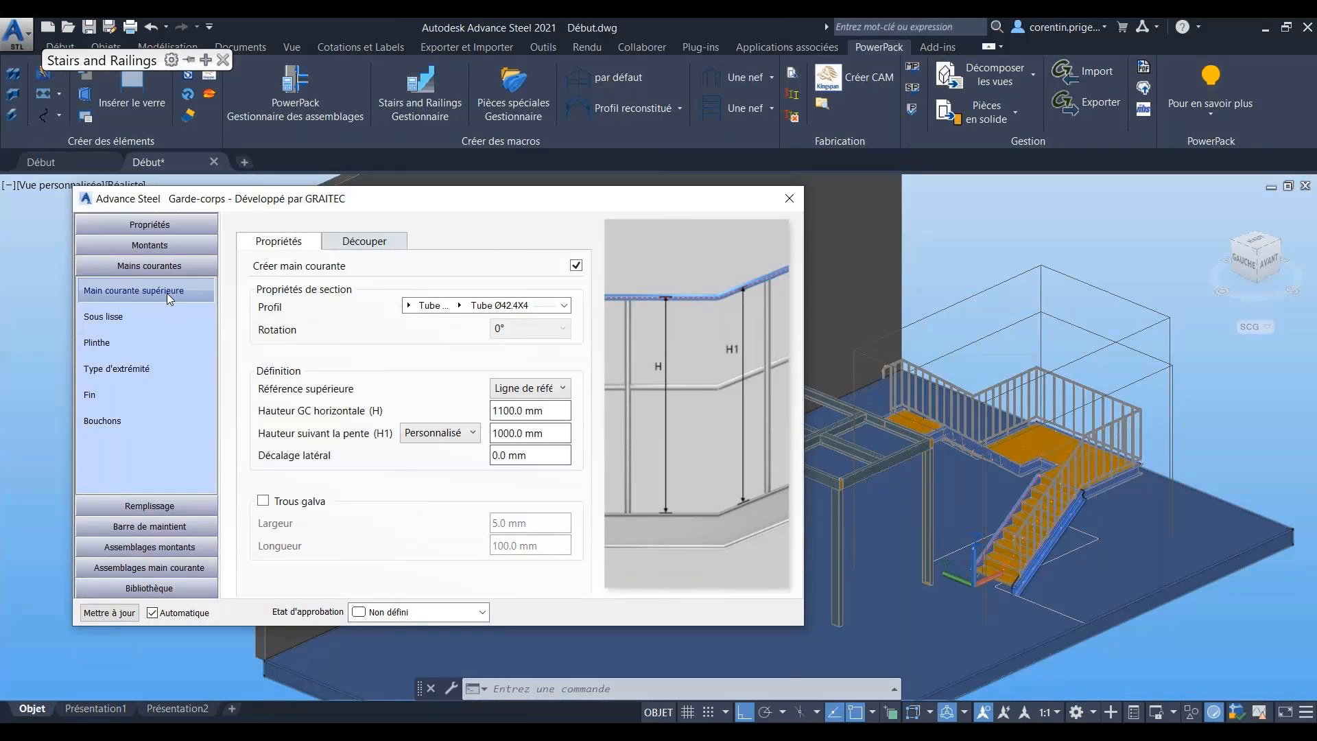
click(167, 319)
click(162, 339)
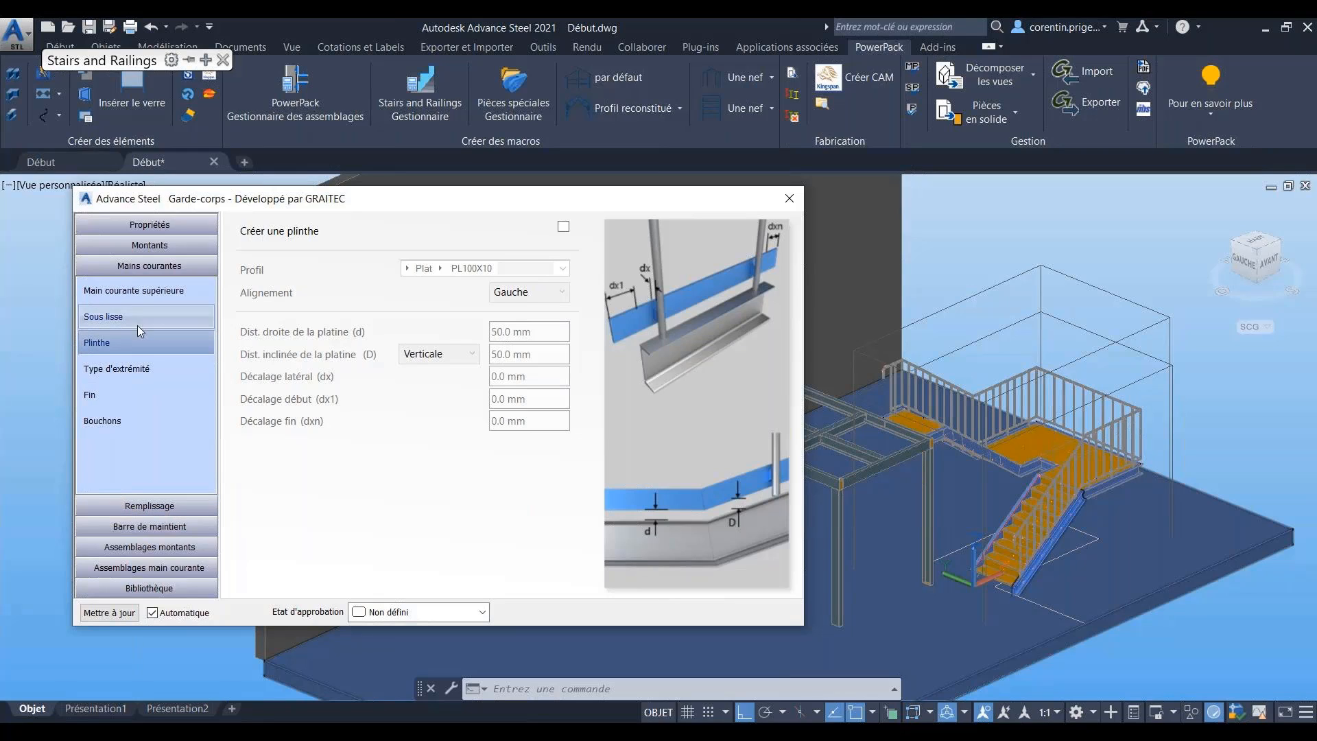
click(147, 298)
click(142, 317)
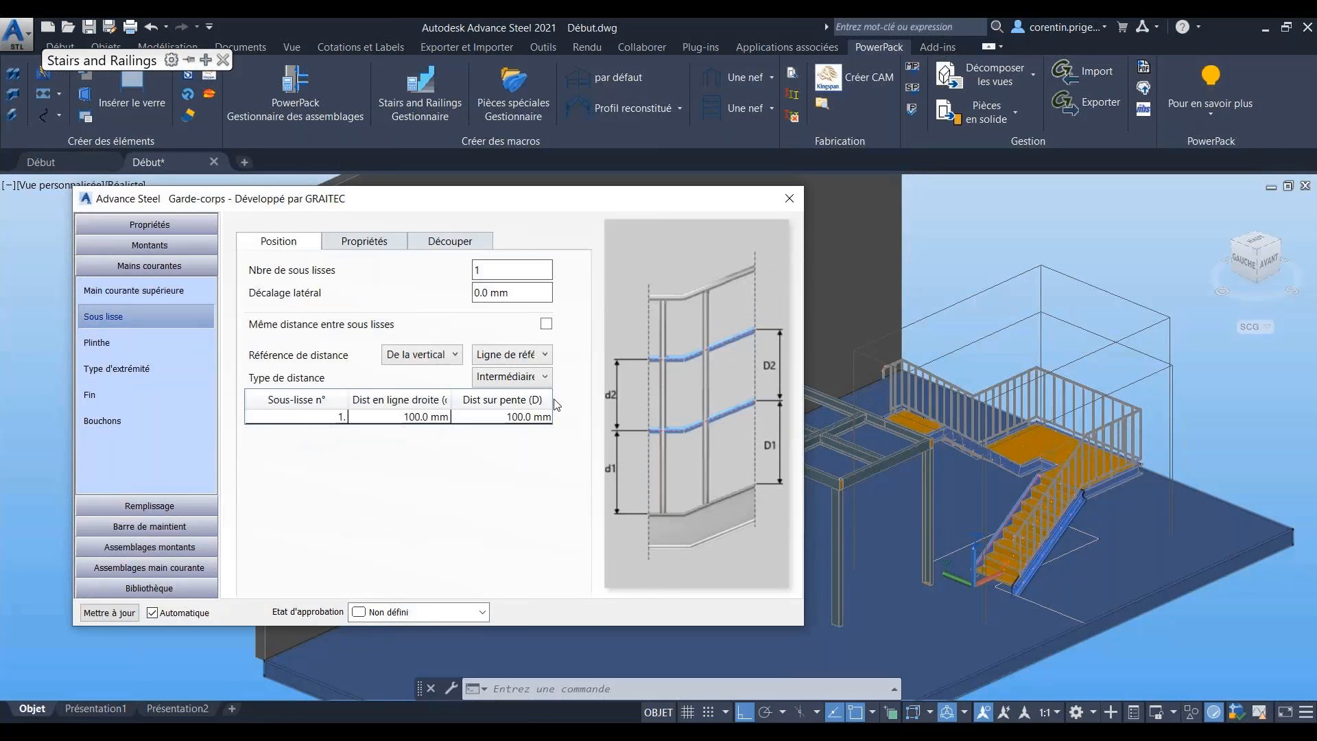
Step: Set the mid-rail division definition to Par montants and check the mid-rail profile
click(365, 244)
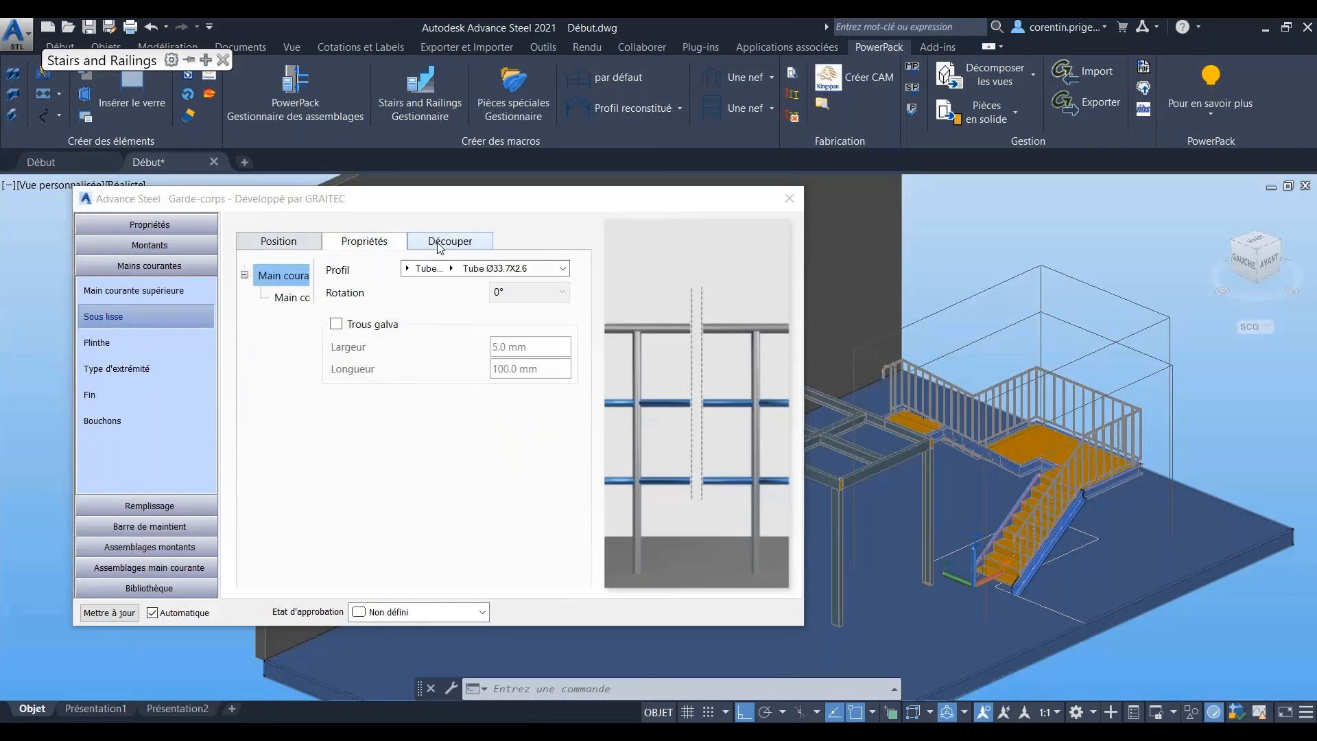
click(439, 244)
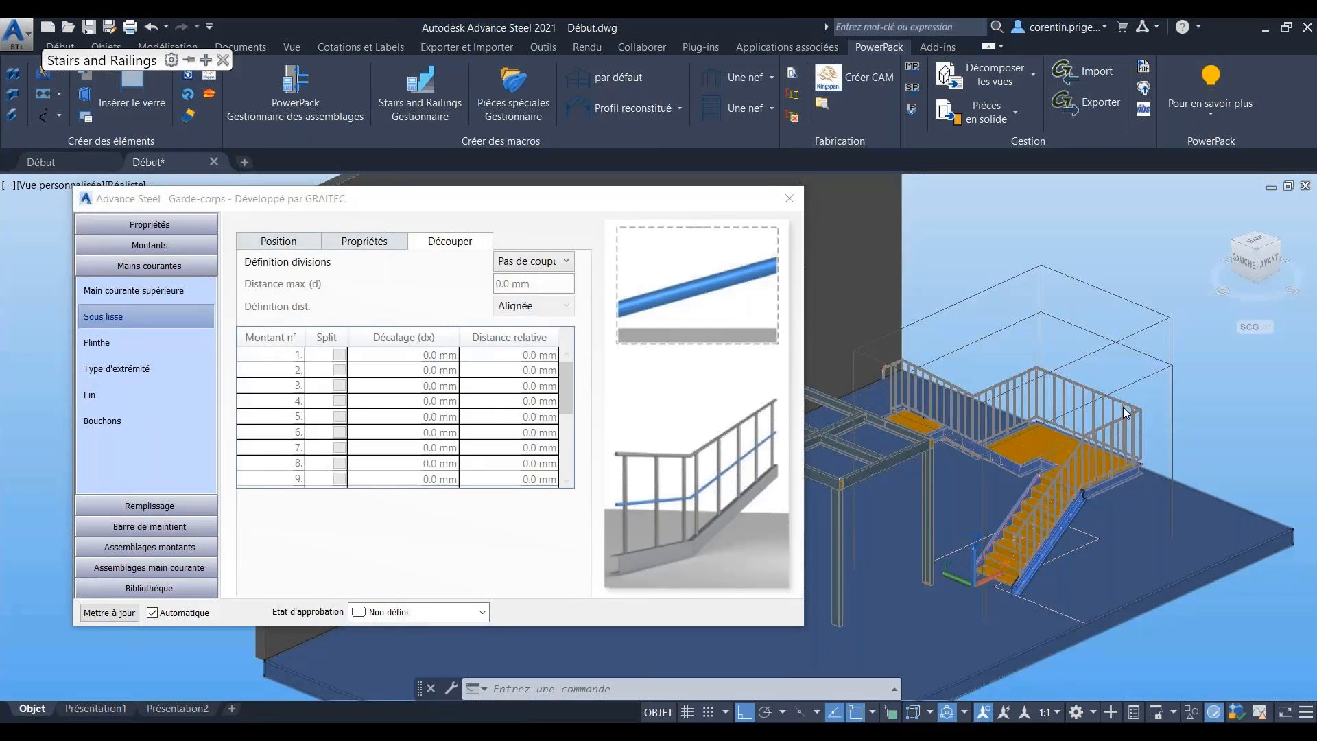
scroll(1177, 387, up, 4)
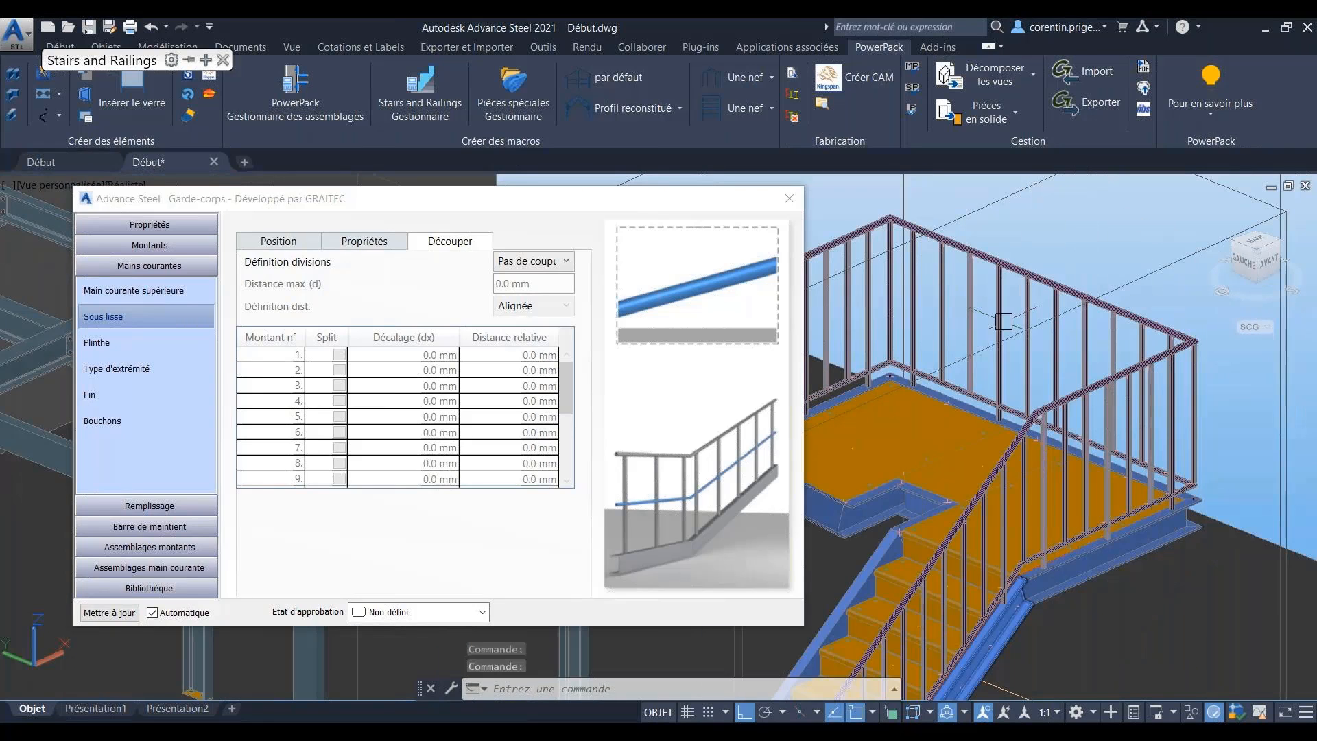
click(531, 263)
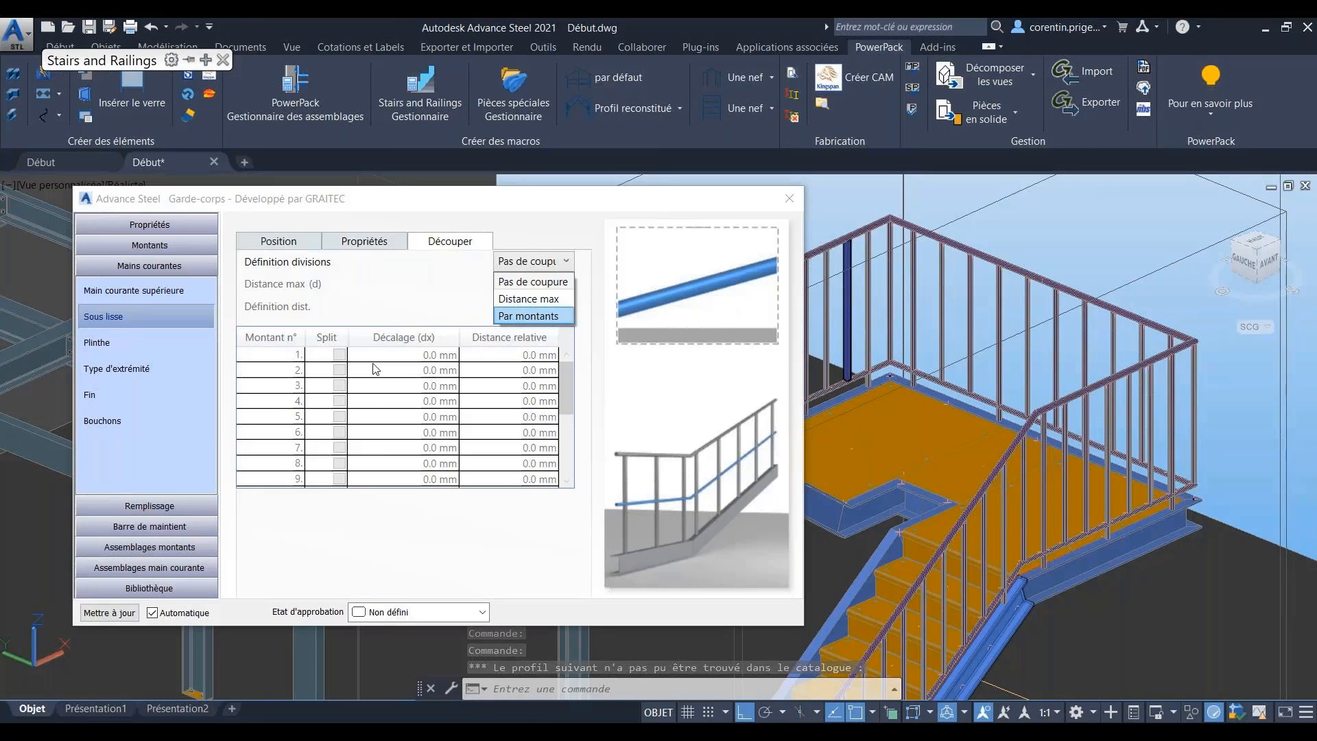
click(523, 320)
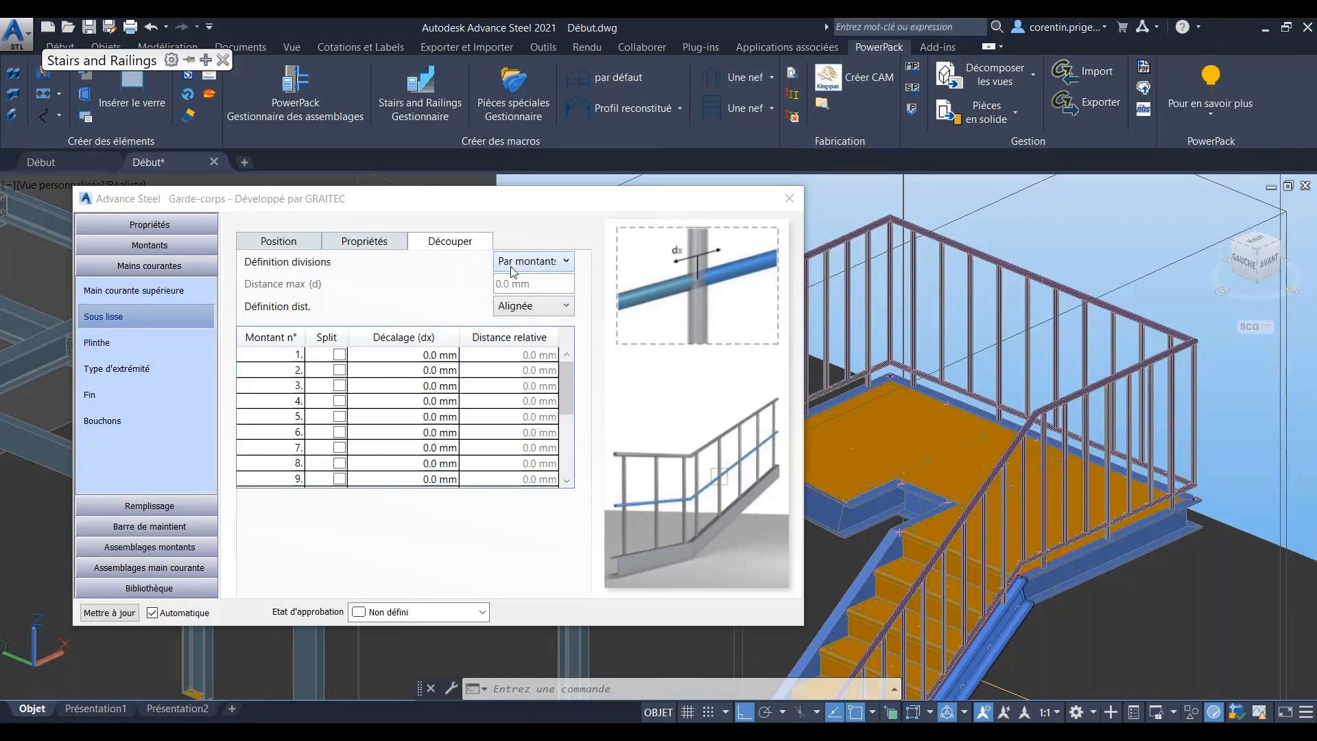
click(376, 245)
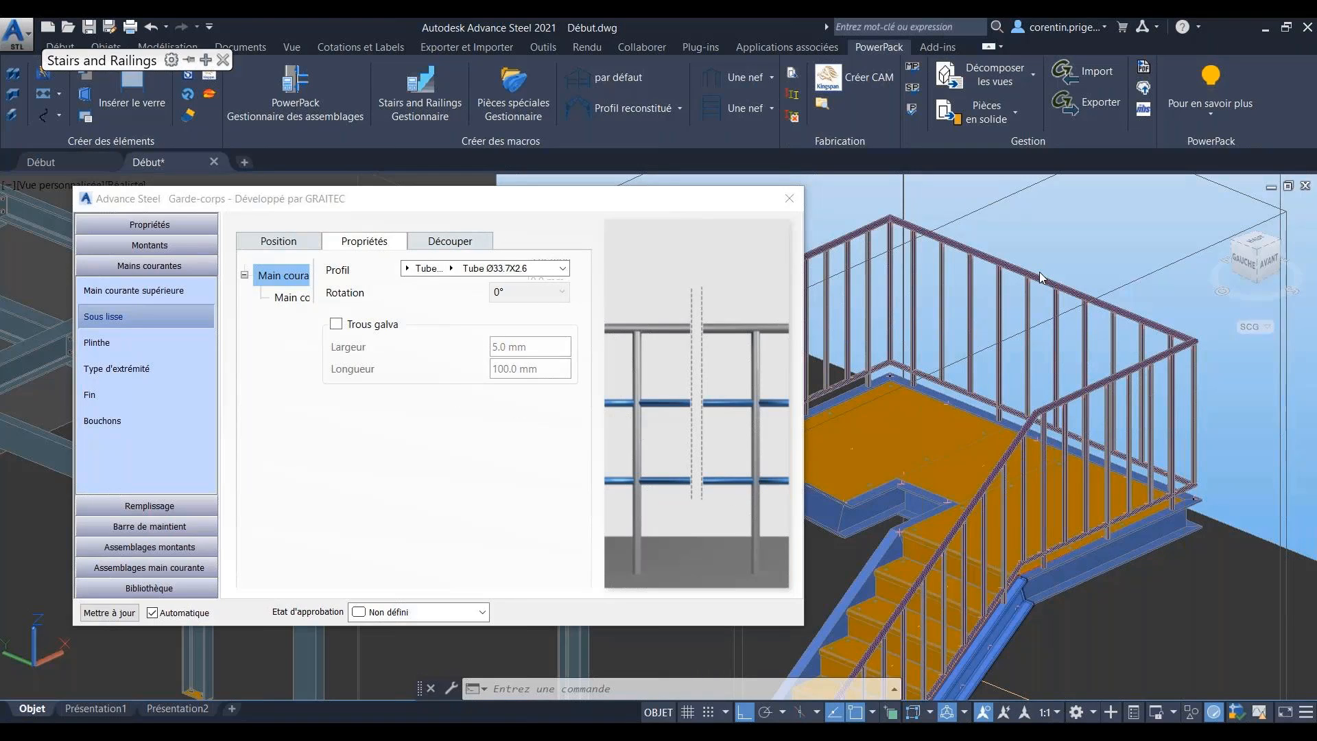
click(447, 243)
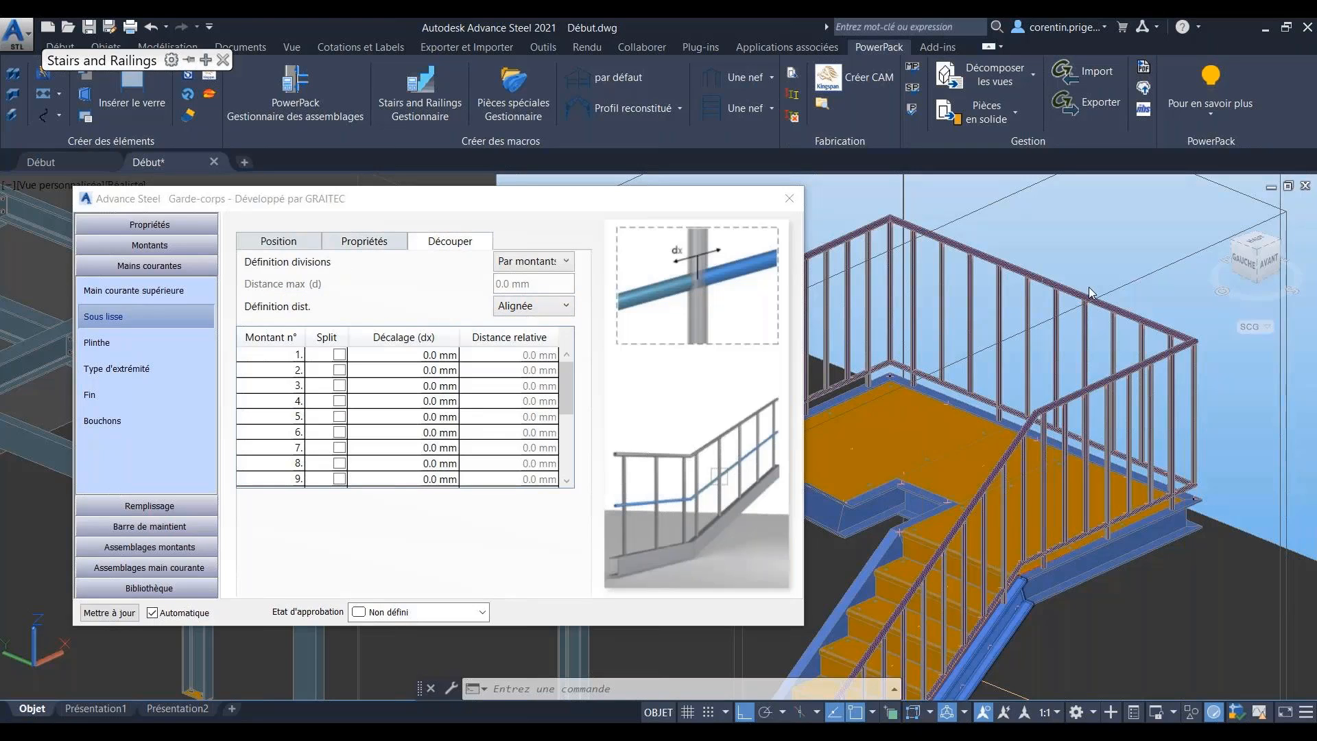
Step: Check the toe board options and the infill type, and inspect the bars and handrail joint around the landing
click(133, 346)
scroll(924, 436, up, 5)
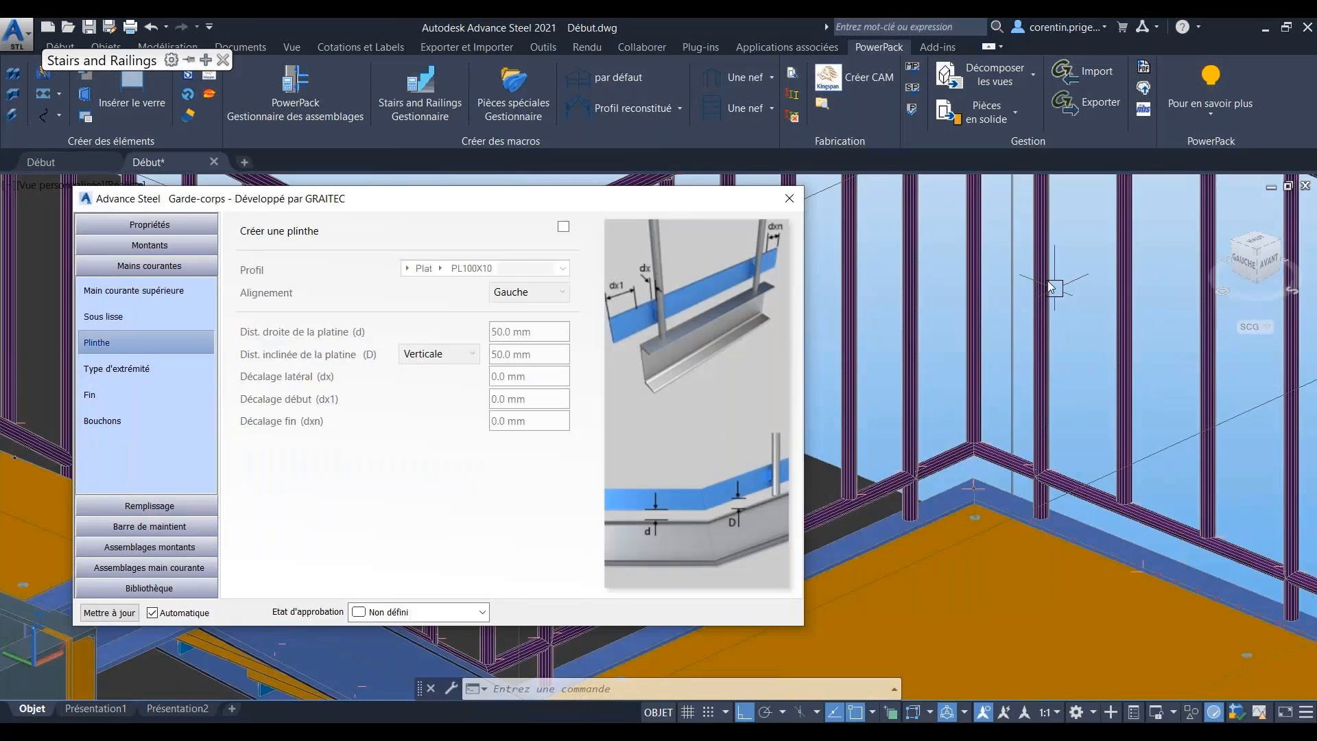
scroll(925, 436, down, 5)
click(149, 505)
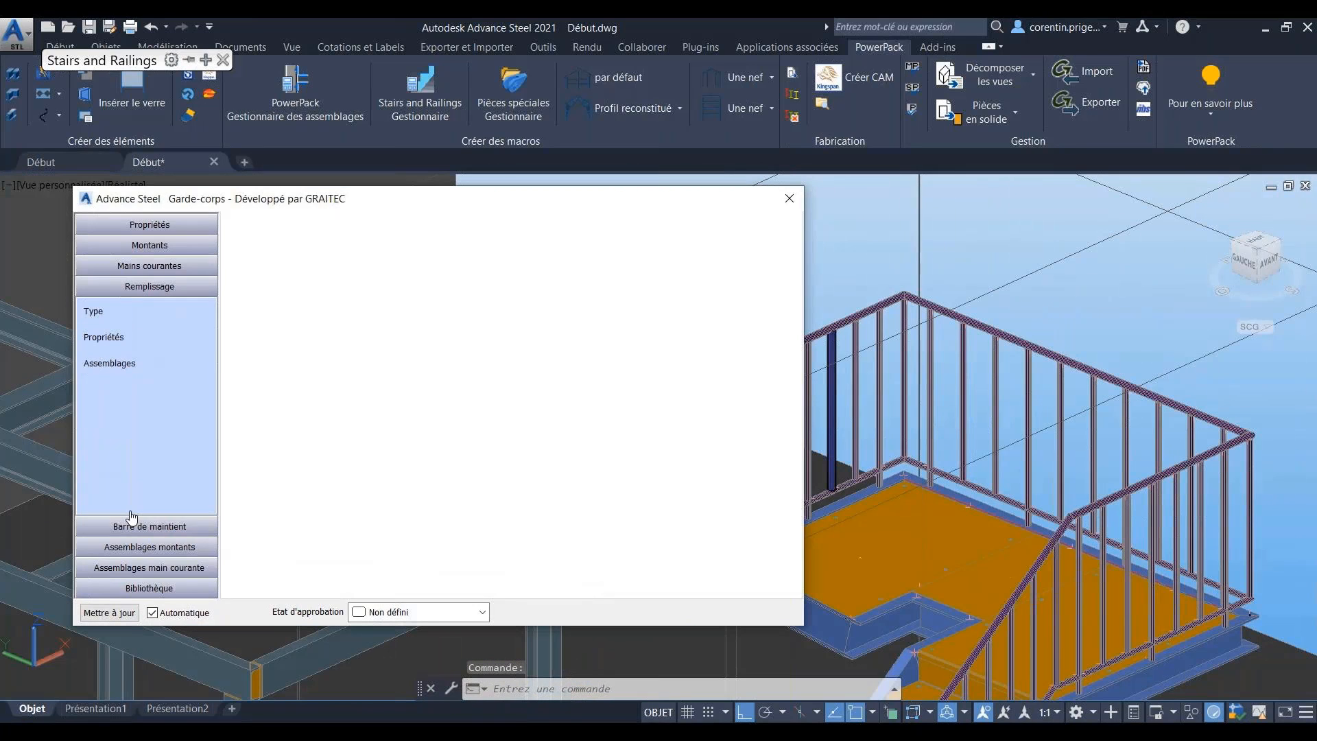
scroll(1048, 376, up, 4)
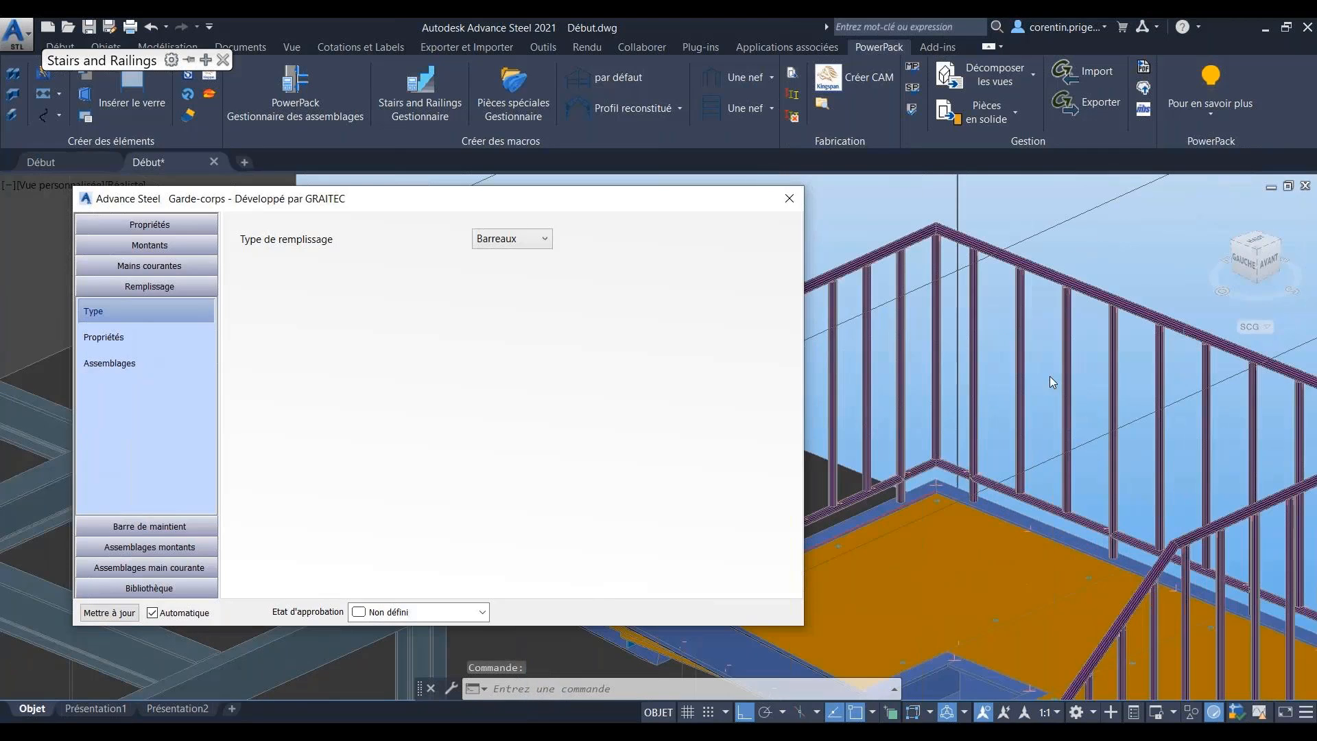
scroll(1172, 284, up, 2)
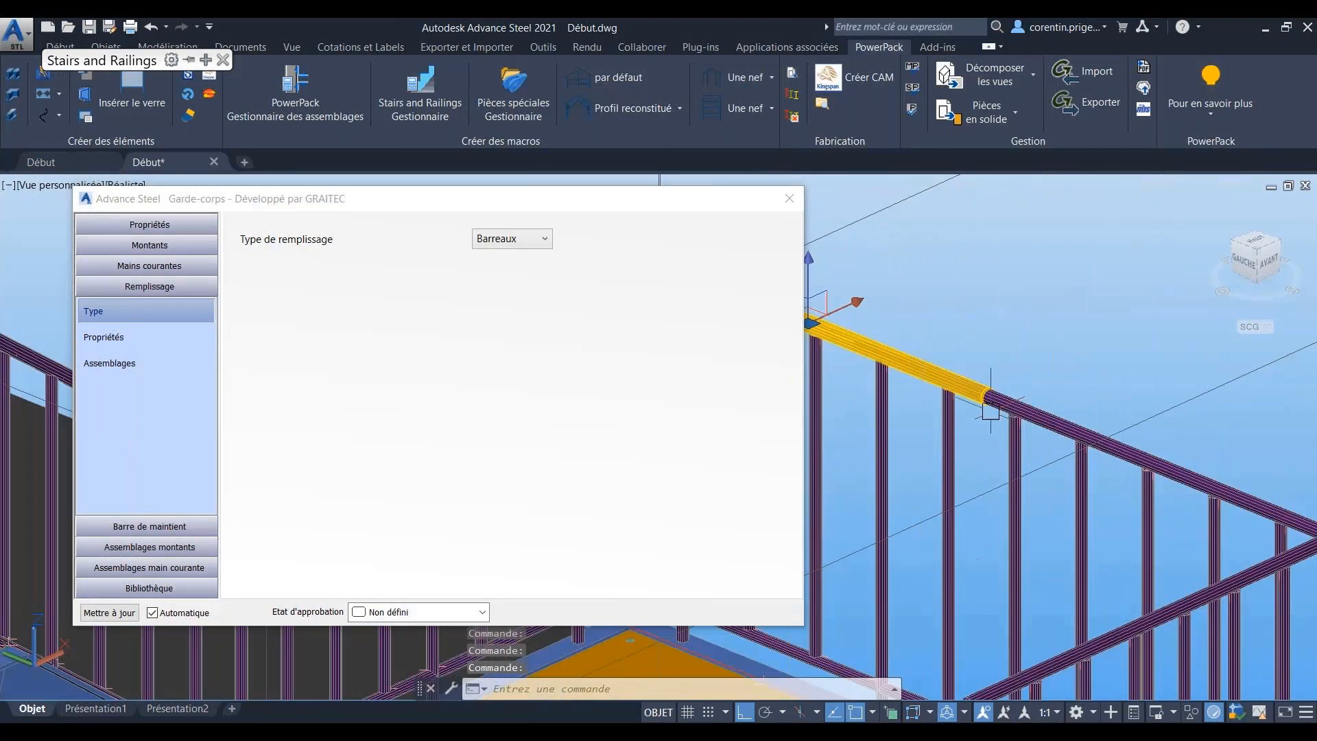
scroll(975, 470, up, 2)
scroll(975, 469, down, 4)
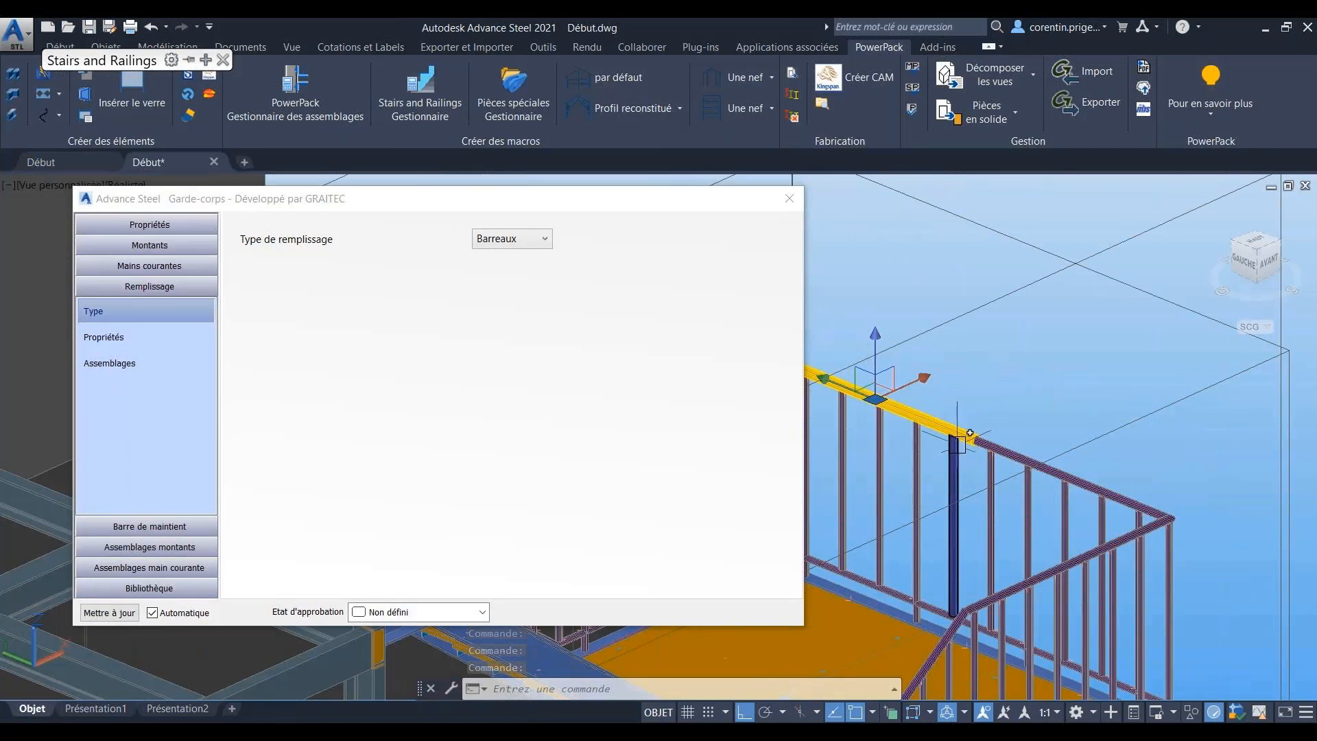
Step: Review the support rail's properties, positioning, connector and end settings, then the available post connection types
click(129, 526)
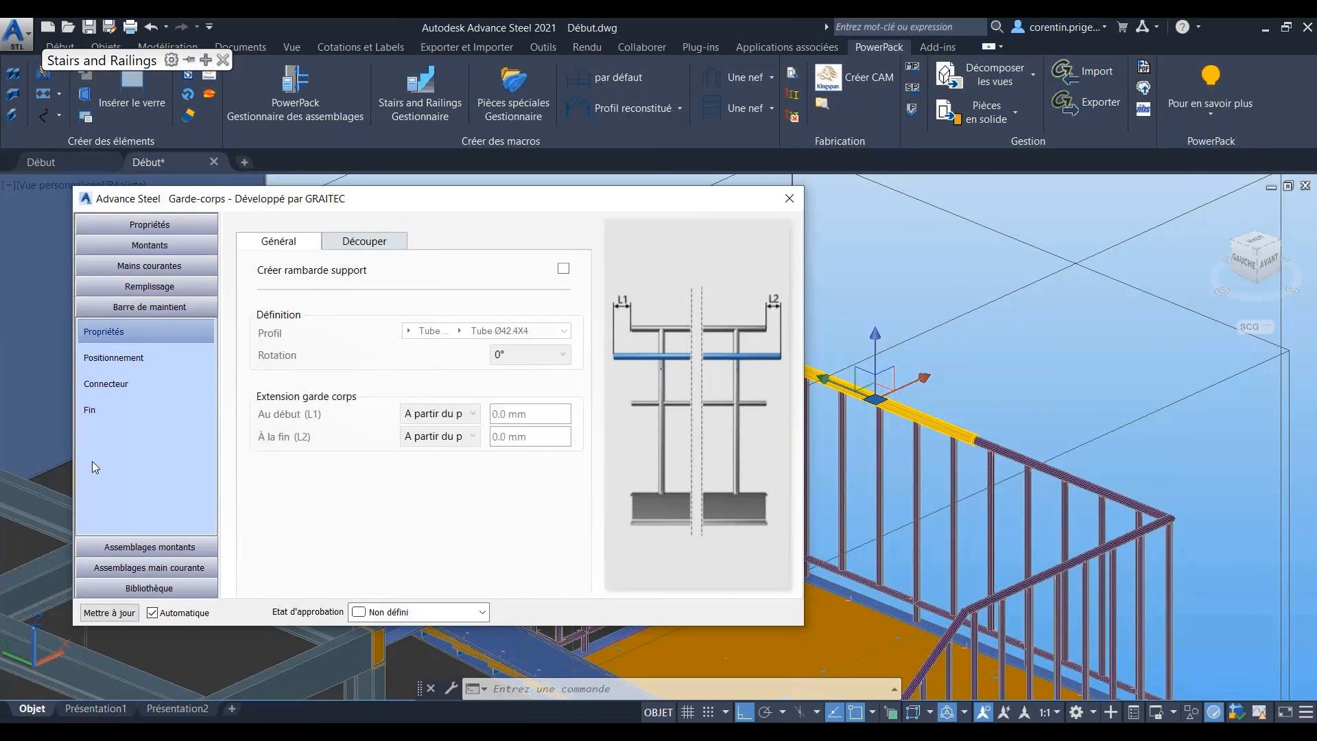
click(112, 364)
click(108, 383)
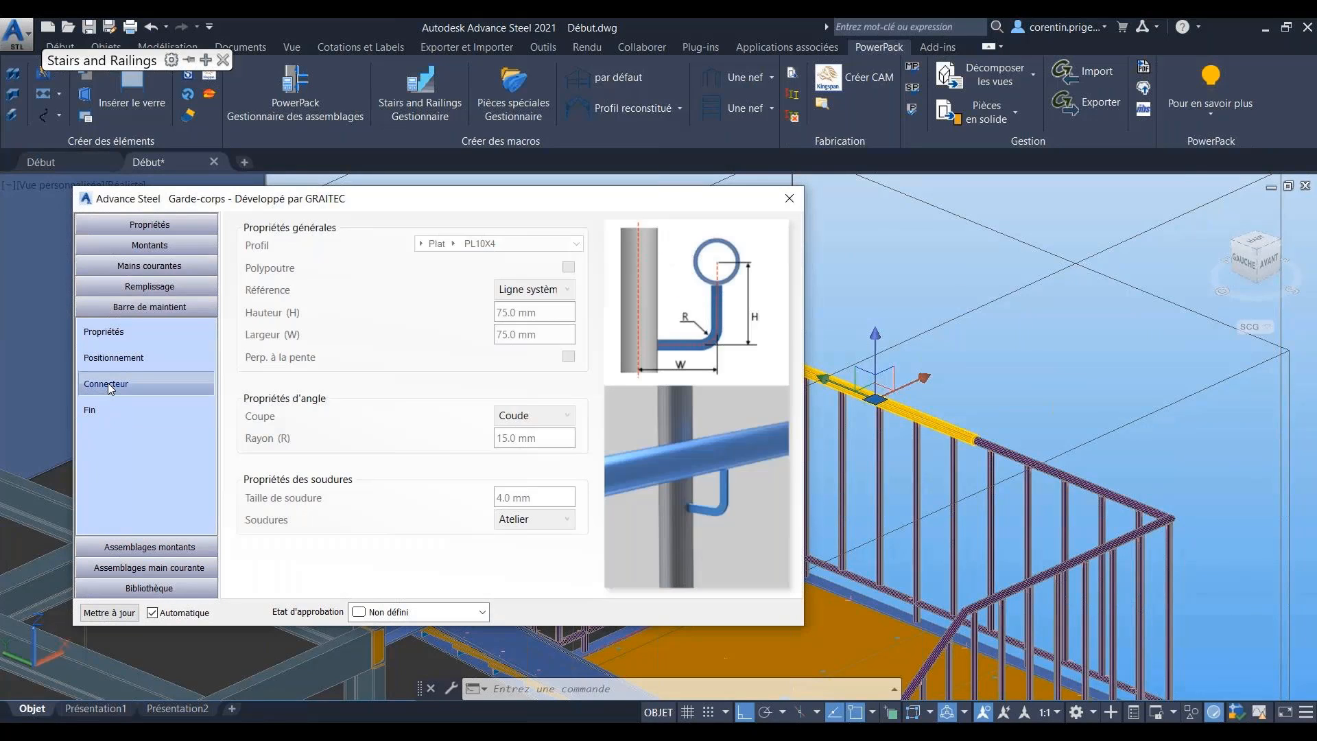
click(103, 402)
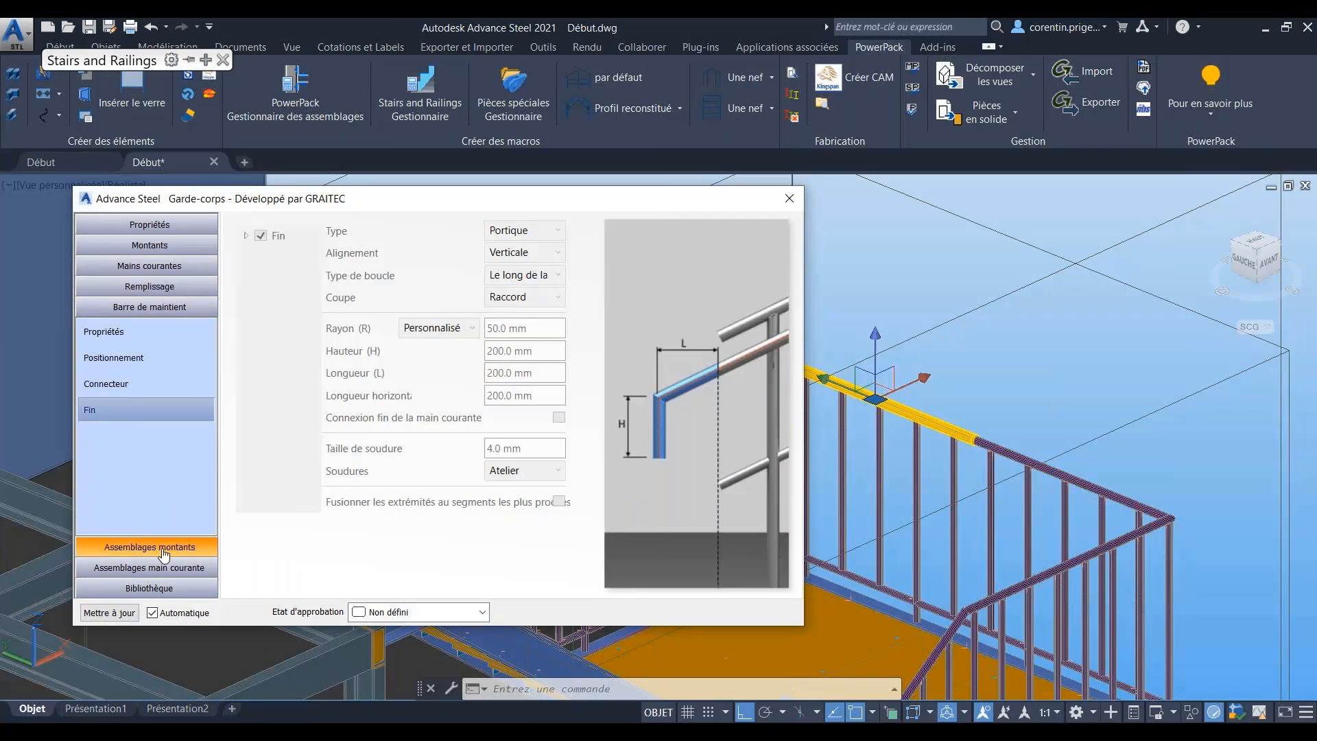
click(164, 549)
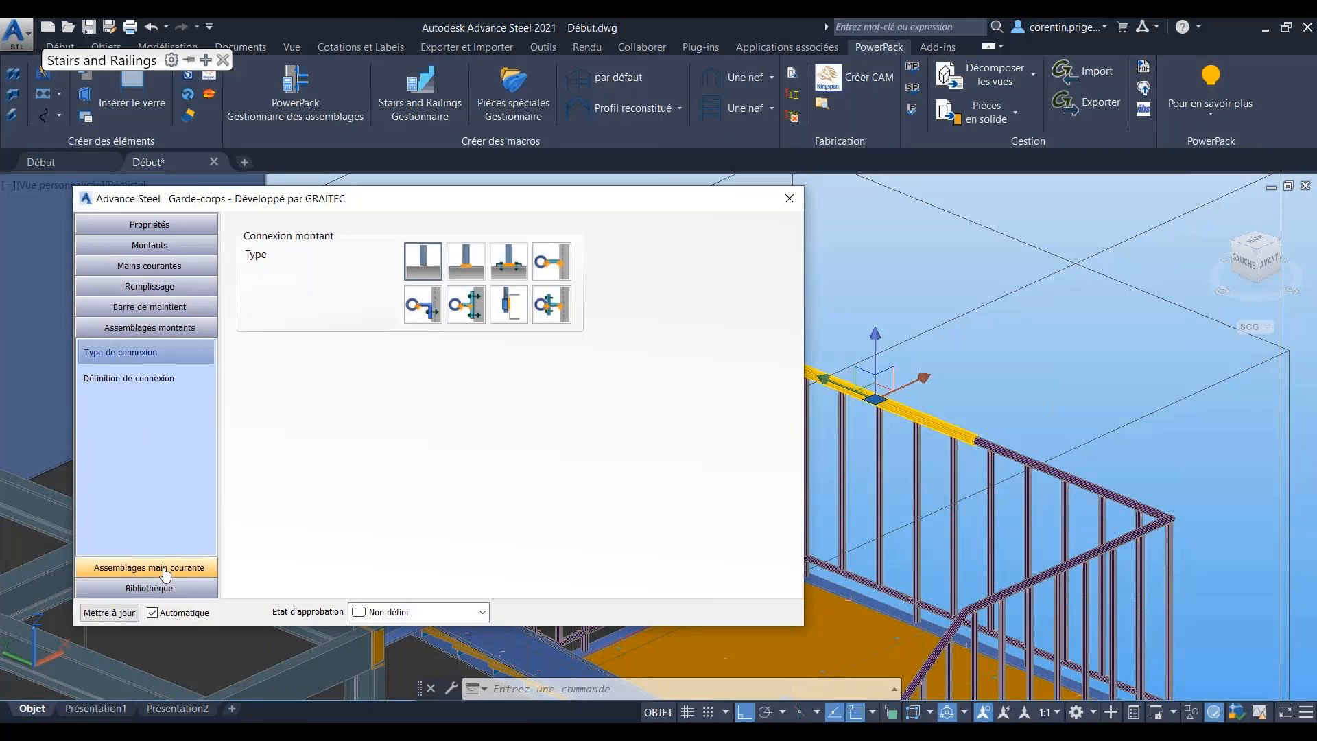
Step: Review the handrail-to-post connection settings, then close the railing dialog and clear the handrail selection
click(165, 569)
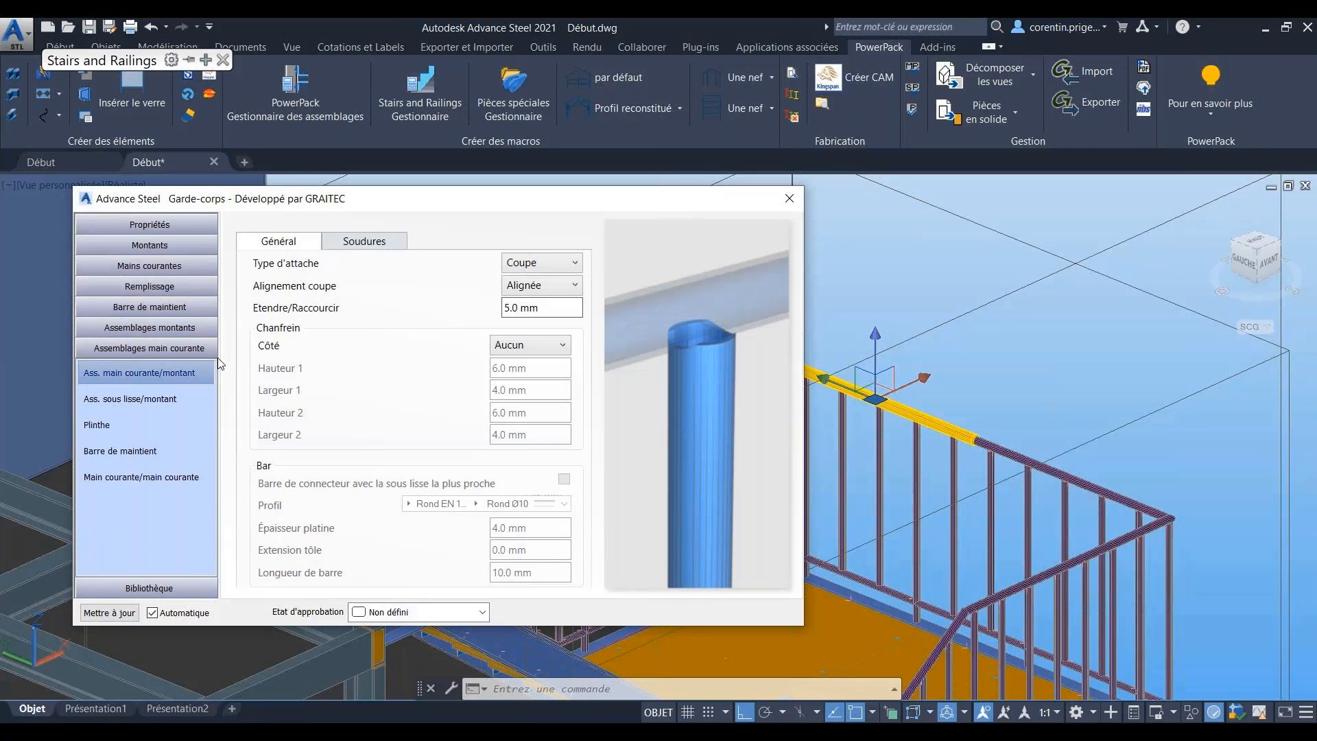
click(789, 200)
scroll(957, 449, up, 4)
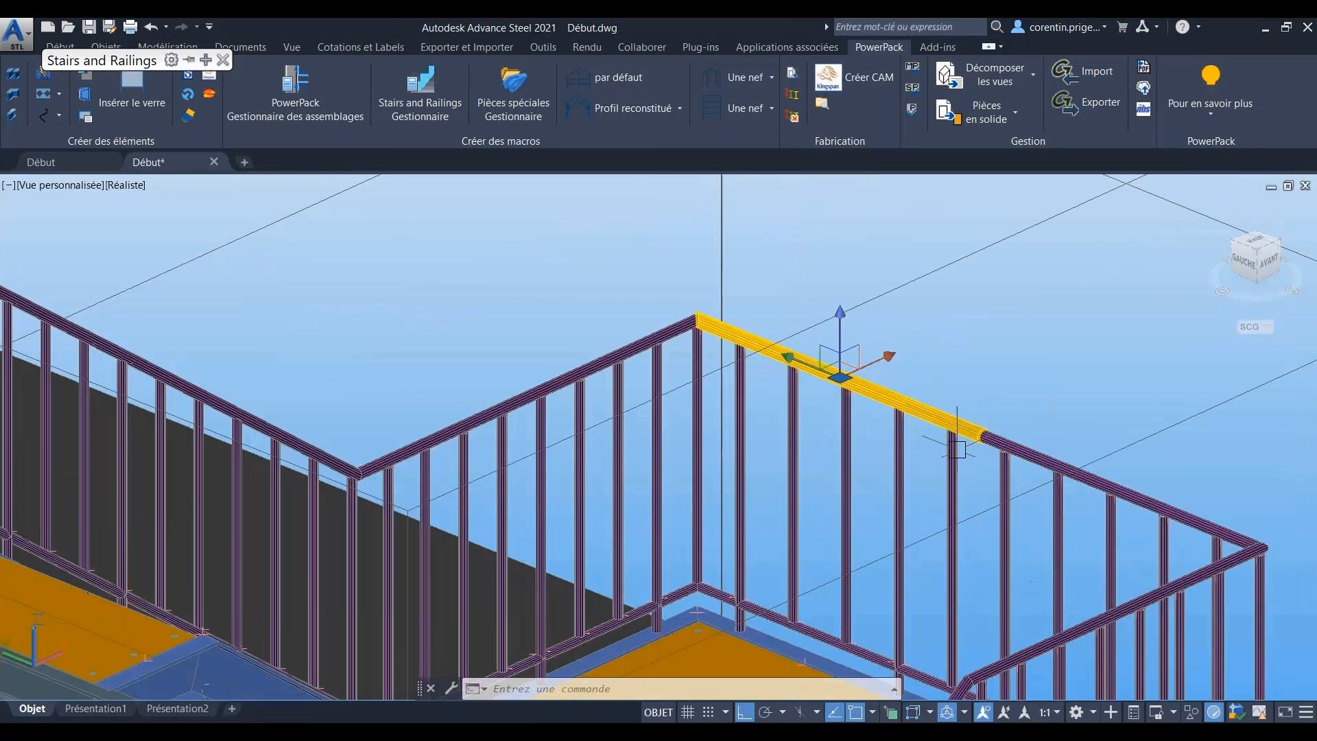
key(Escape)
scroll(984, 482, down, 4)
middle_drag(985, 482, 856, 358)
shift+middle_drag(519, 450, 548, 459)
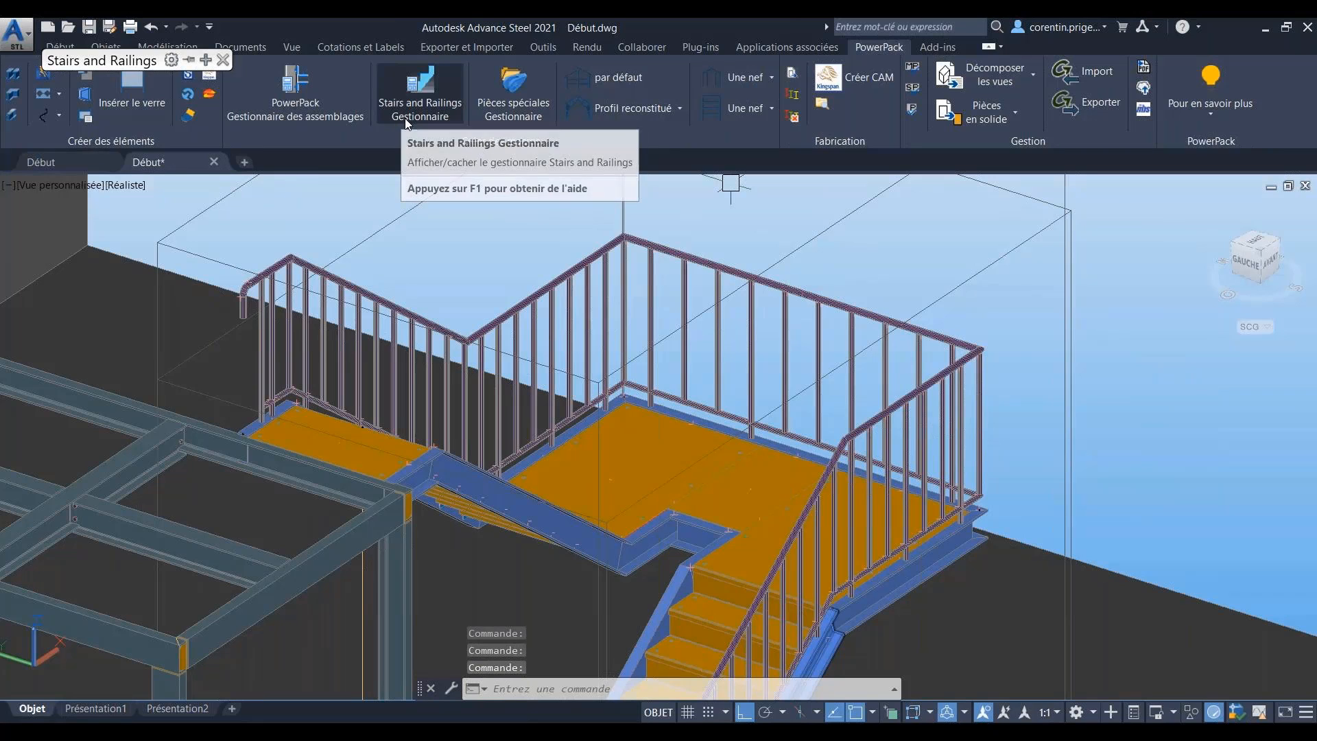
Step: Create an Attache Tube-tube joint between the two aligned handrail tubes on the landing's outer side
click(196, 78)
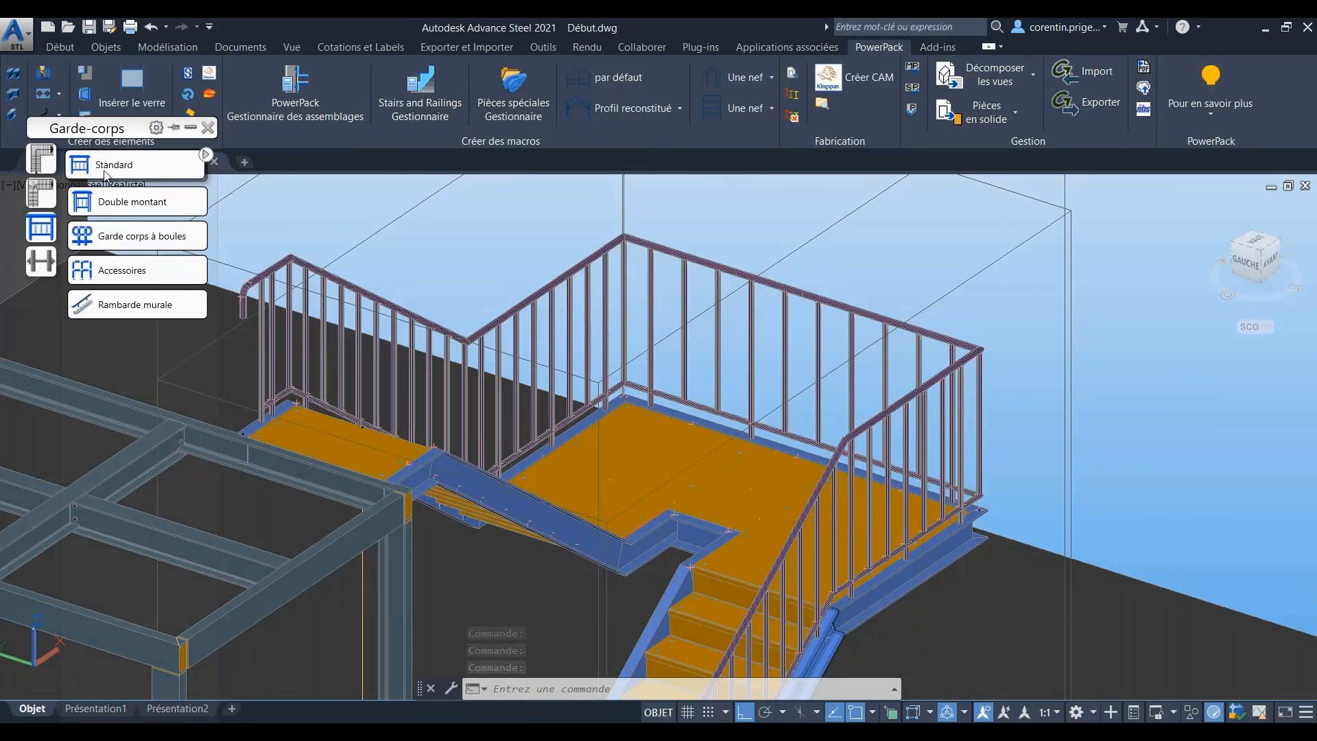
click(41, 261)
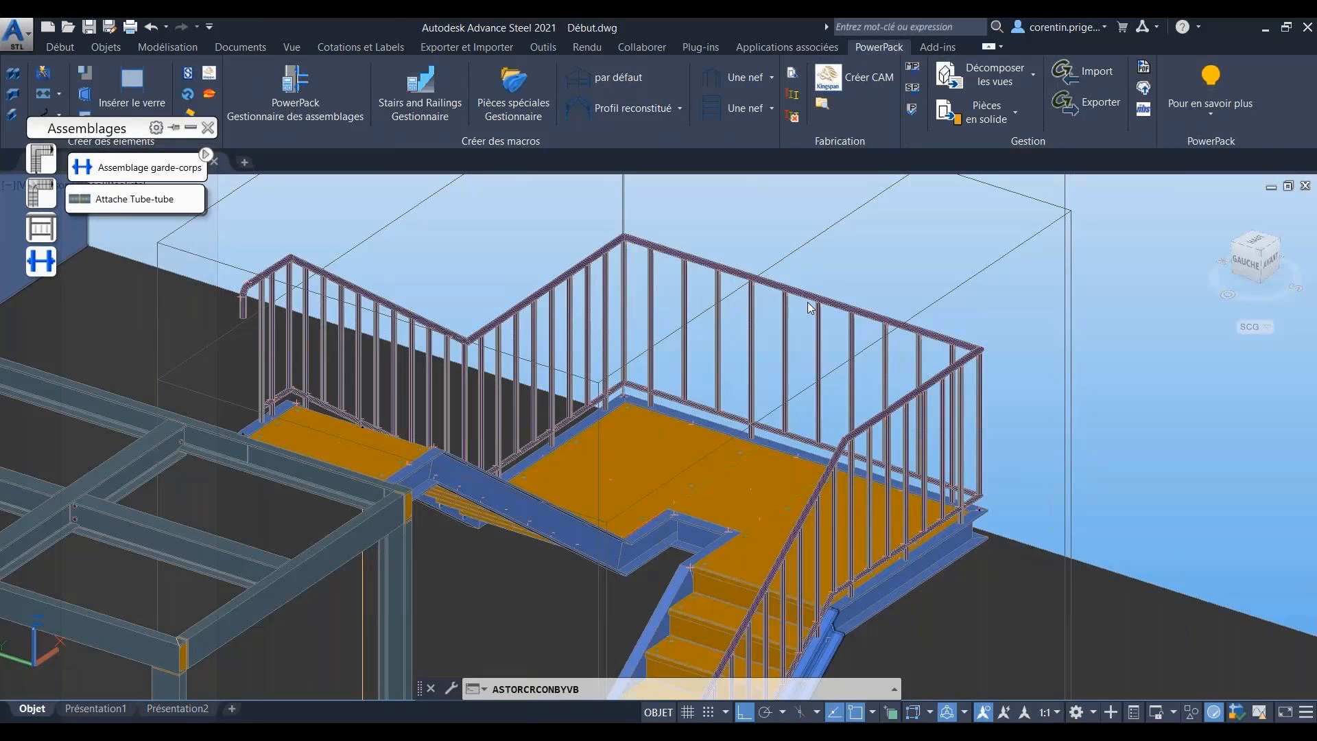
scroll(808, 302, up, 2)
scroll(829, 282, up, 5)
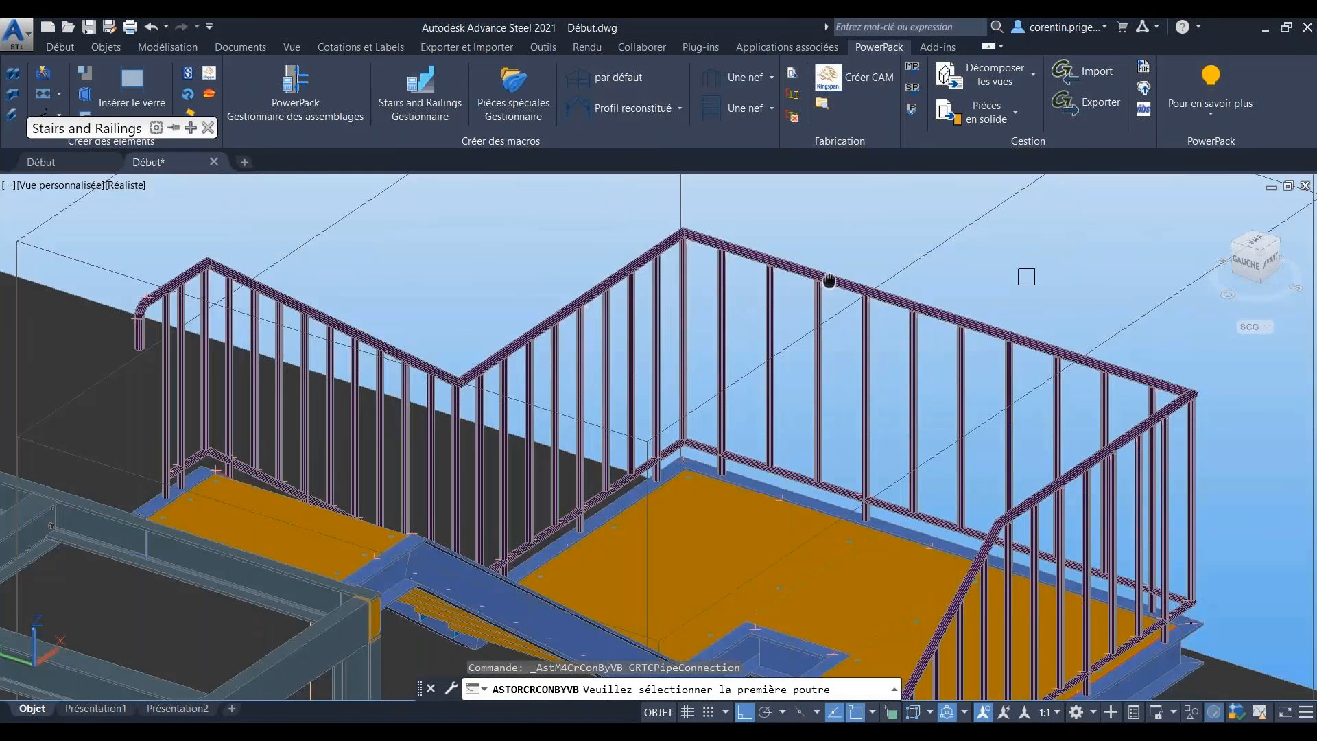
click(673, 318)
click(713, 337)
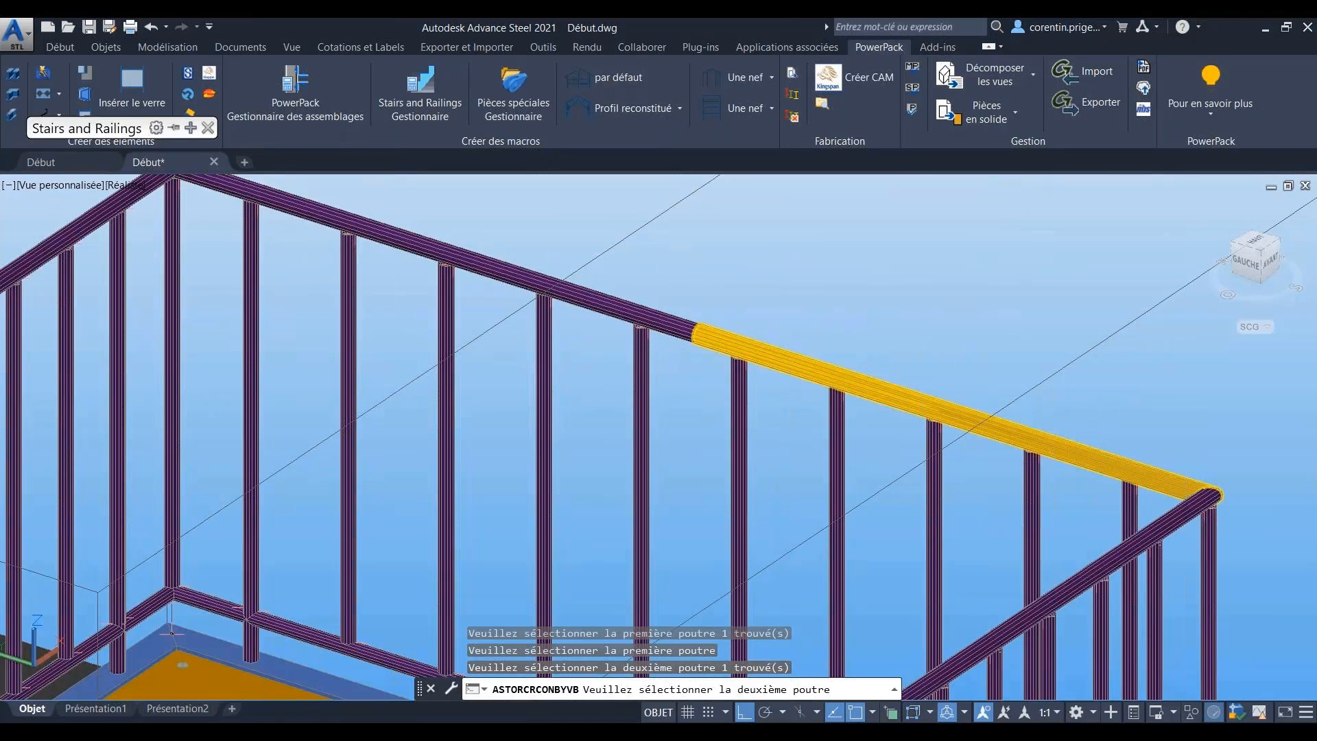
key(Return)
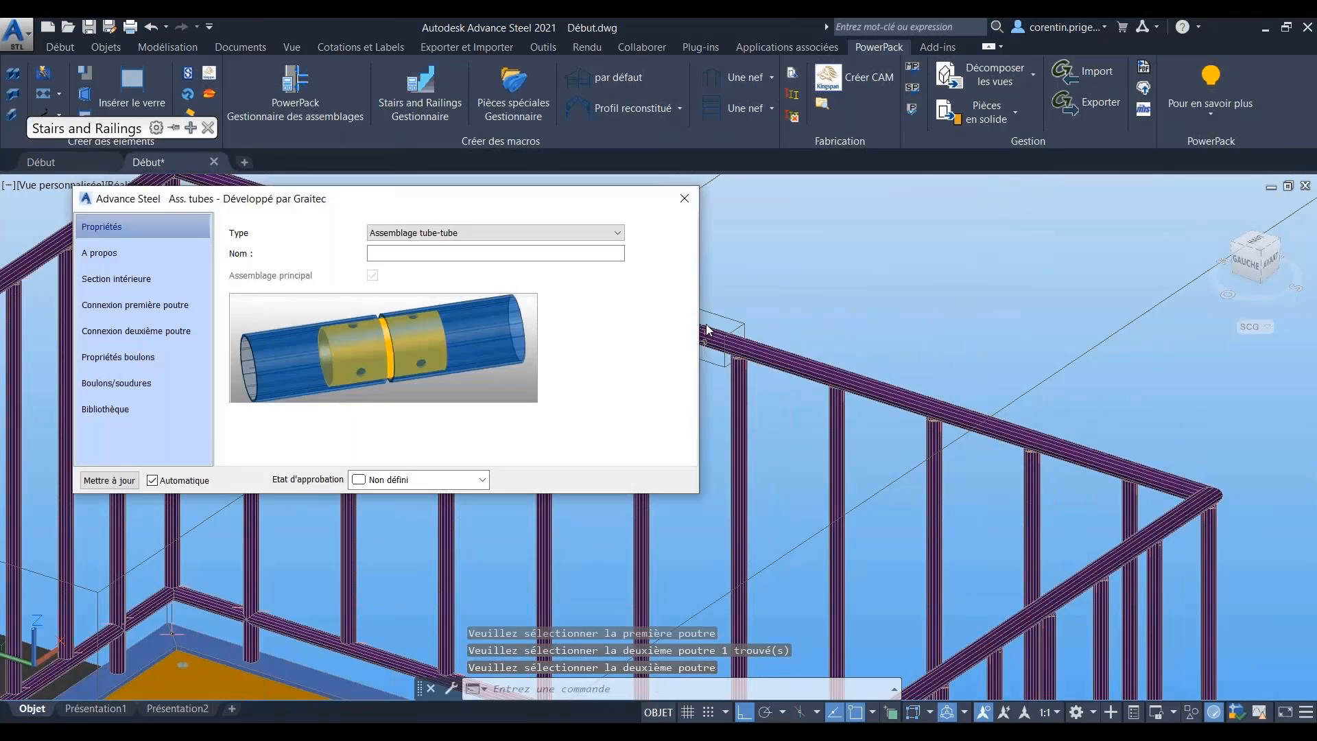
Step: Set the tube joint's inner section type to profil and inspect the resulting joint on the handrail
drag(468, 207, 740, 242)
click(733, 268)
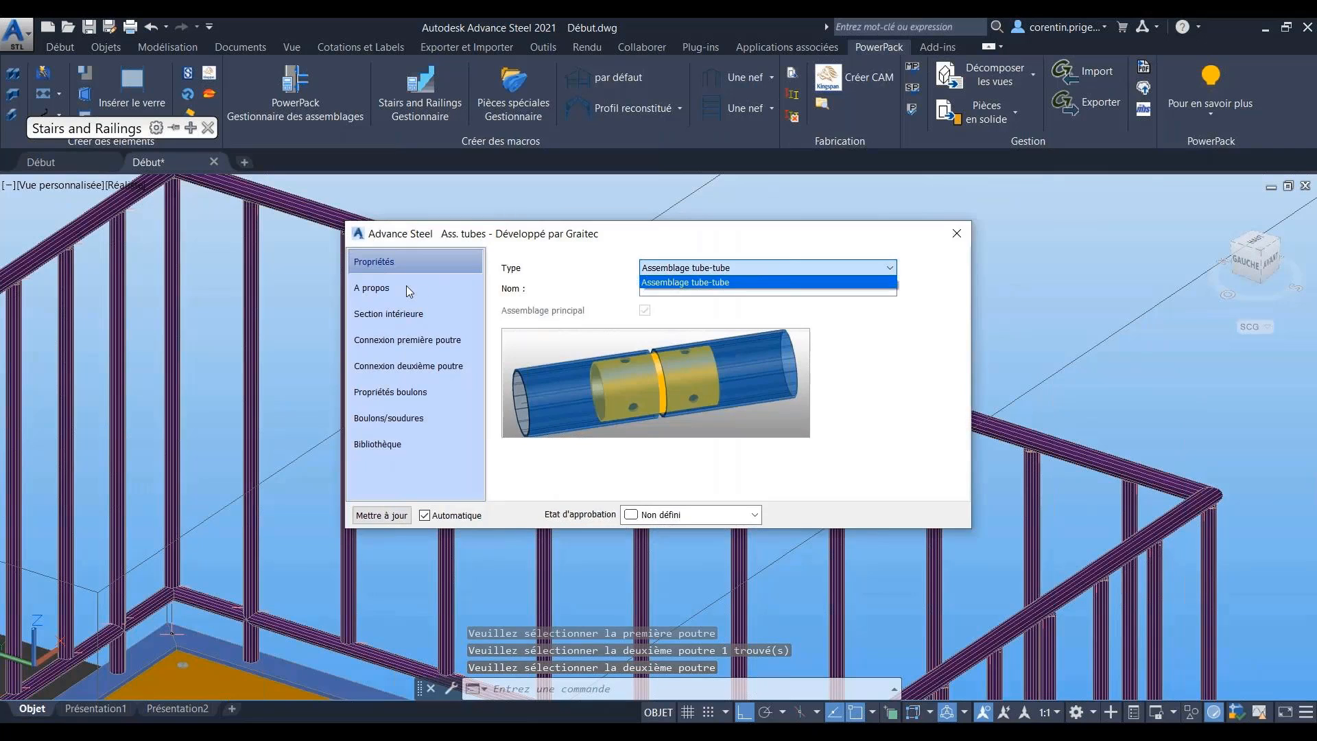
click(406, 287)
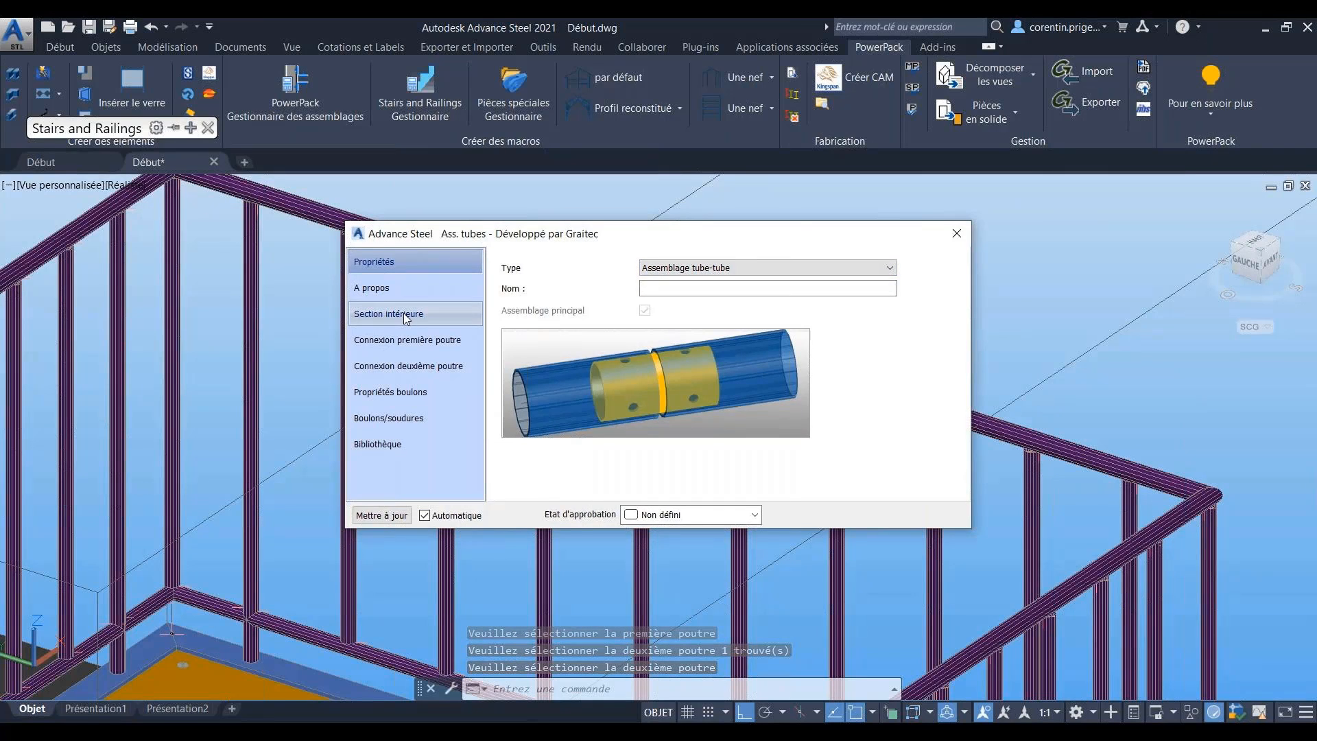
click(403, 313)
click(719, 281)
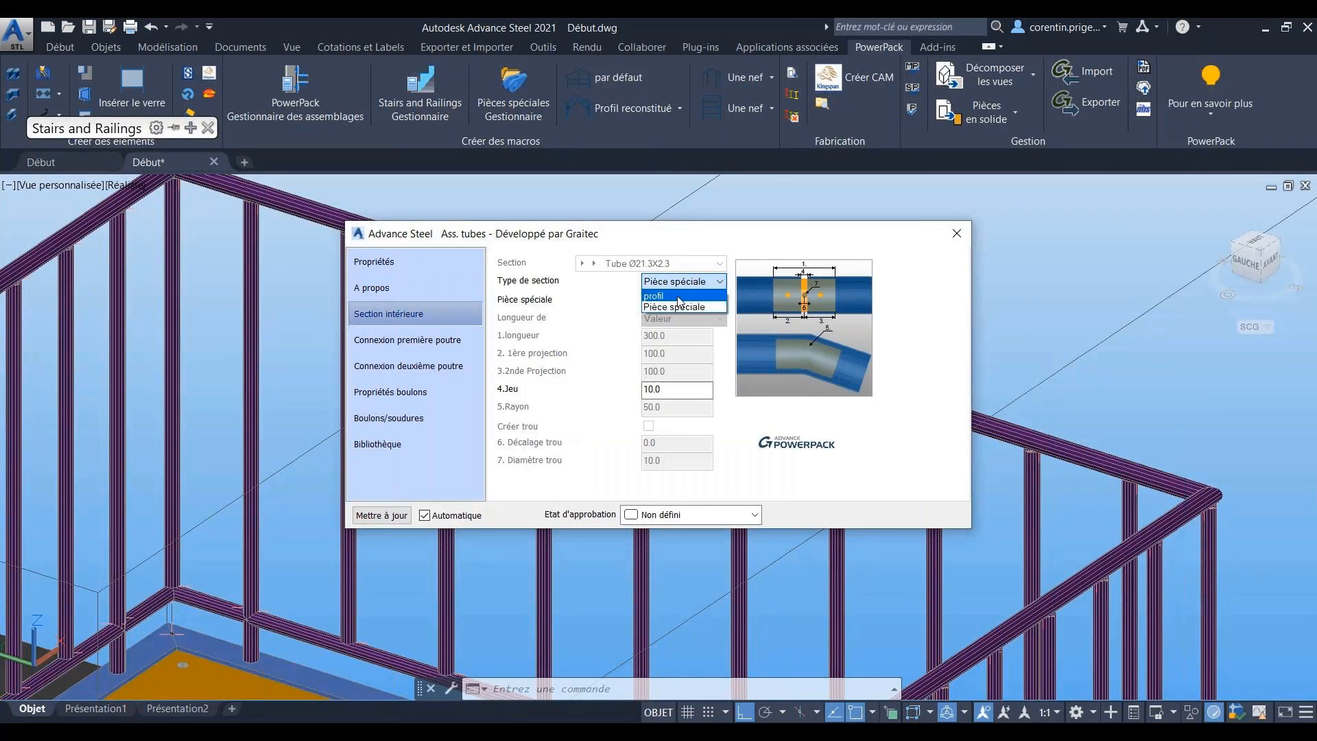
click(678, 299)
drag(726, 241, 366, 236)
scroll(700, 340, up, 4)
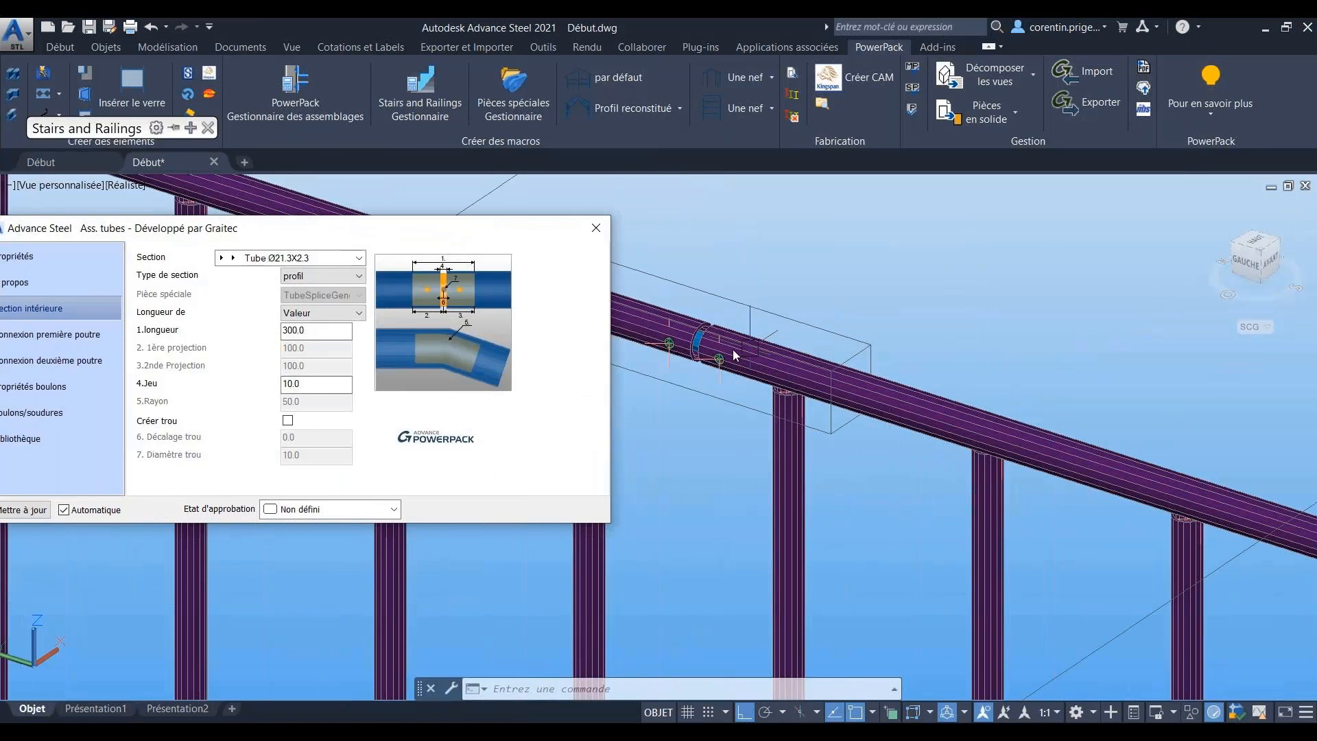
scroll(732, 348, up, 2)
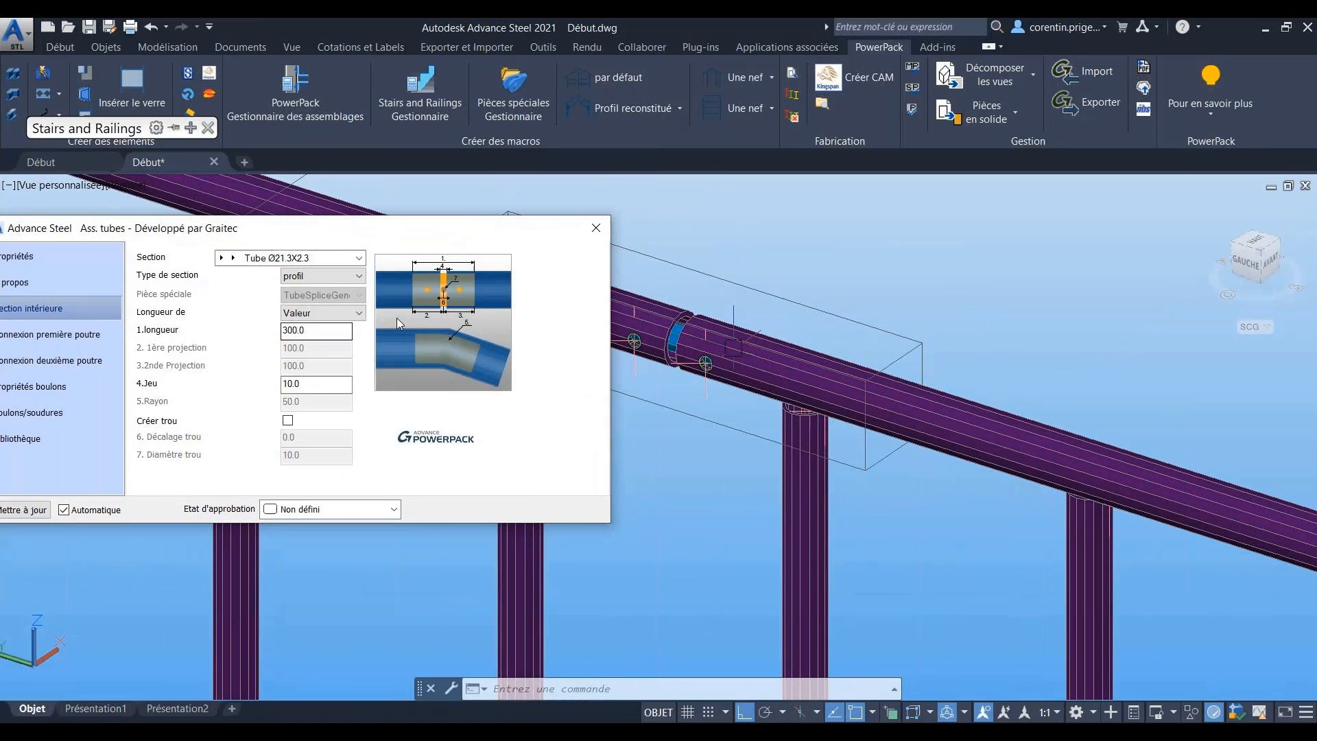
Step: Set the tube joint's inner section type to Pièce spéciale and close its dialog
click(322, 277)
click(322, 299)
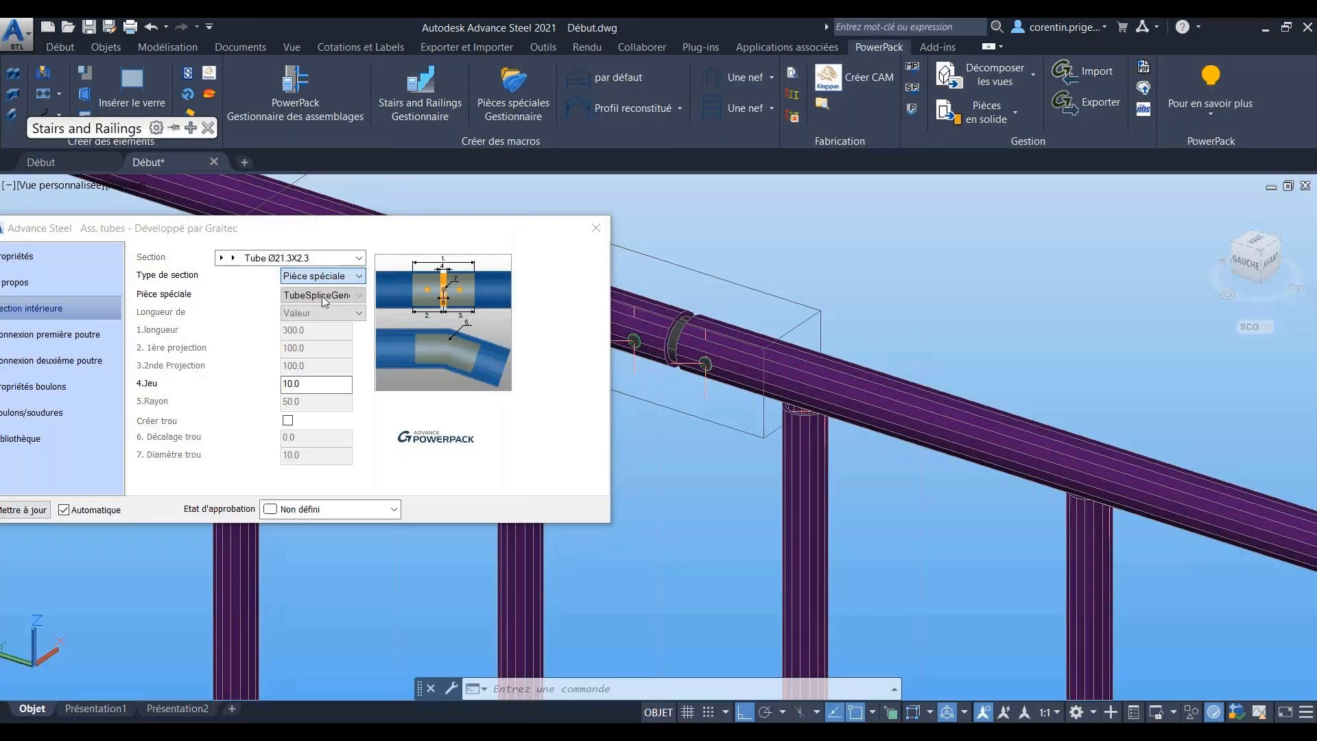
click(596, 228)
Step: Start a Double montant railing by Points, with its start point at the platform's corner nearest the stair
scroll(679, 343, down, 6)
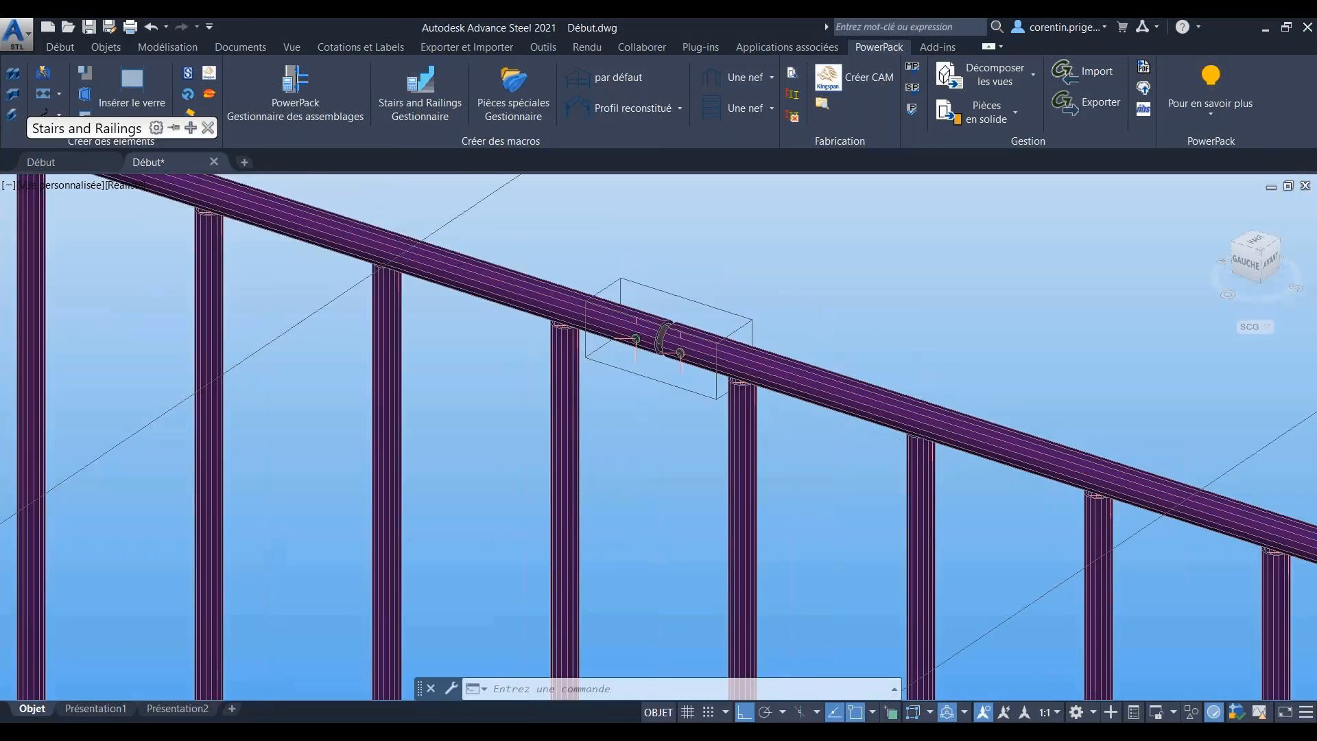
middle_drag(609, 342, 773, 288)
scroll(773, 288, down, 5)
middle_drag(494, 305, 652, 218)
middle_drag(557, 475, 694, 375)
scroll(701, 388, up, 1)
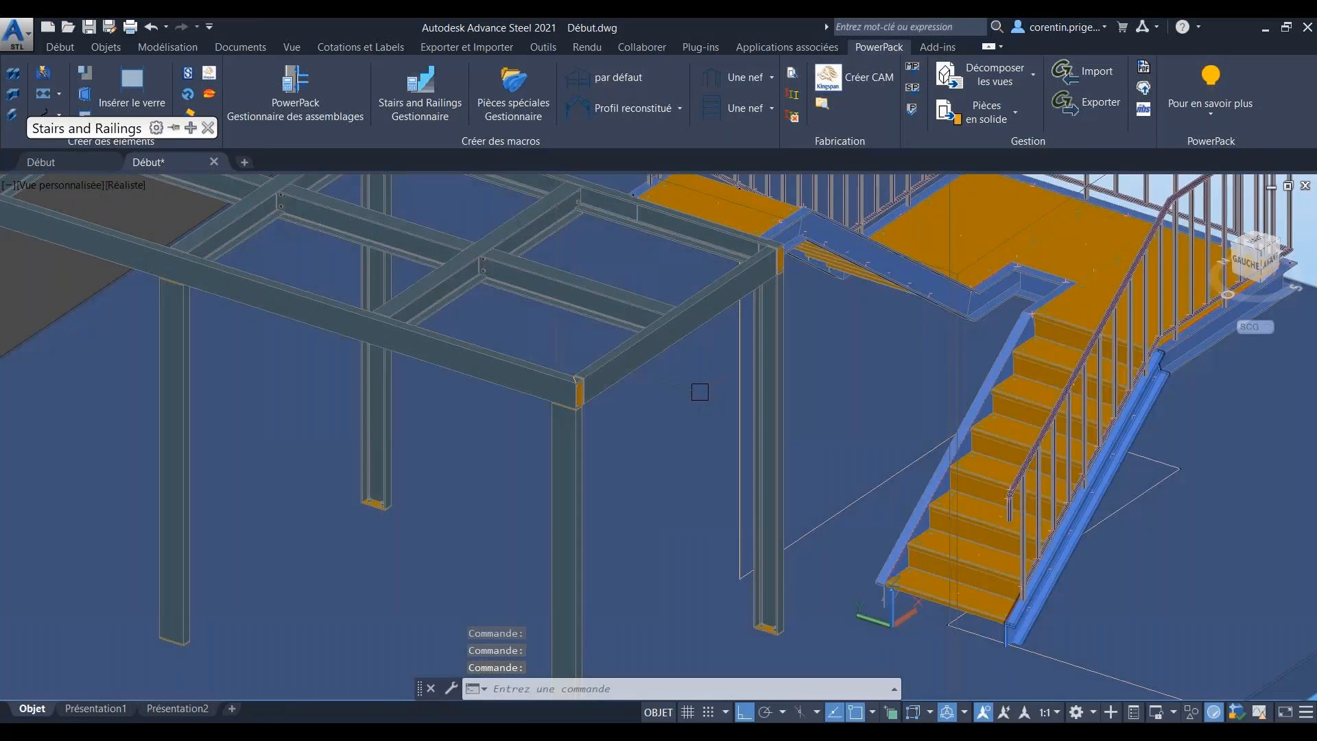
scroll(700, 388, down, 5)
mouse_move(58, 209)
click(41, 230)
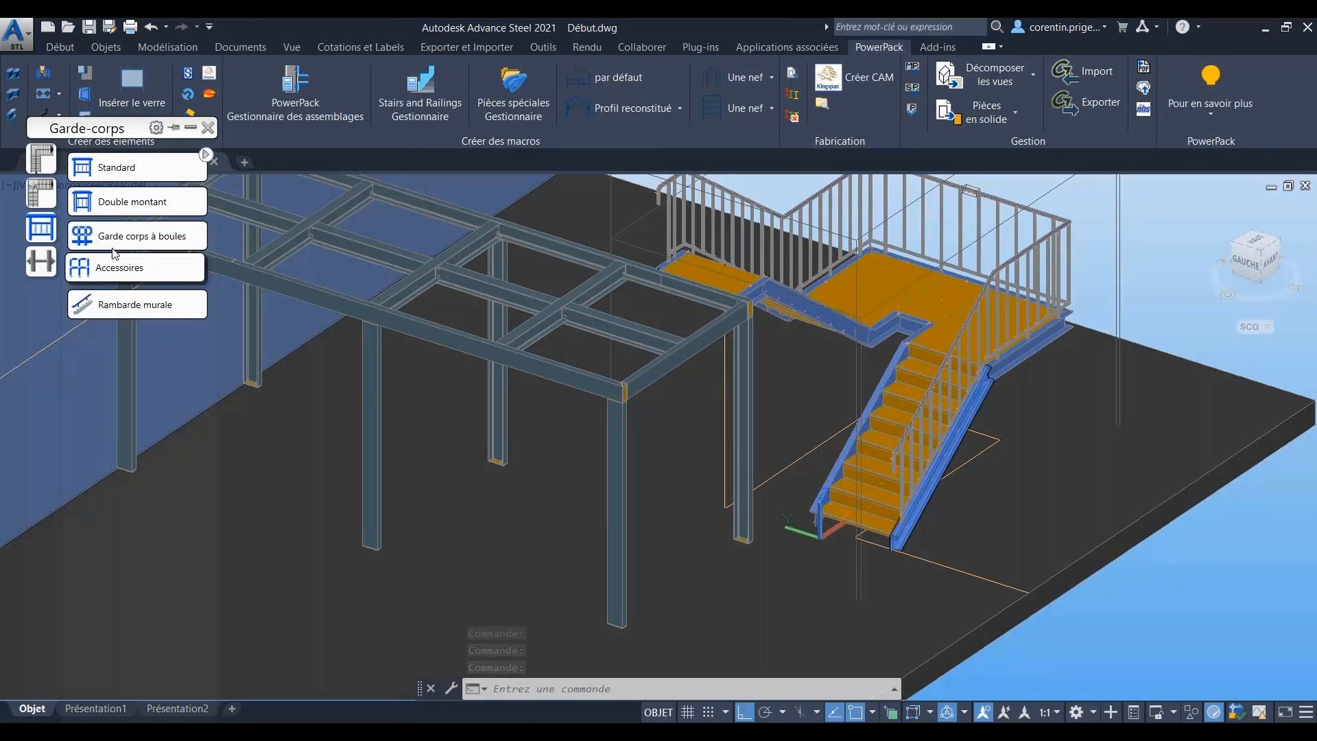
click(119, 203)
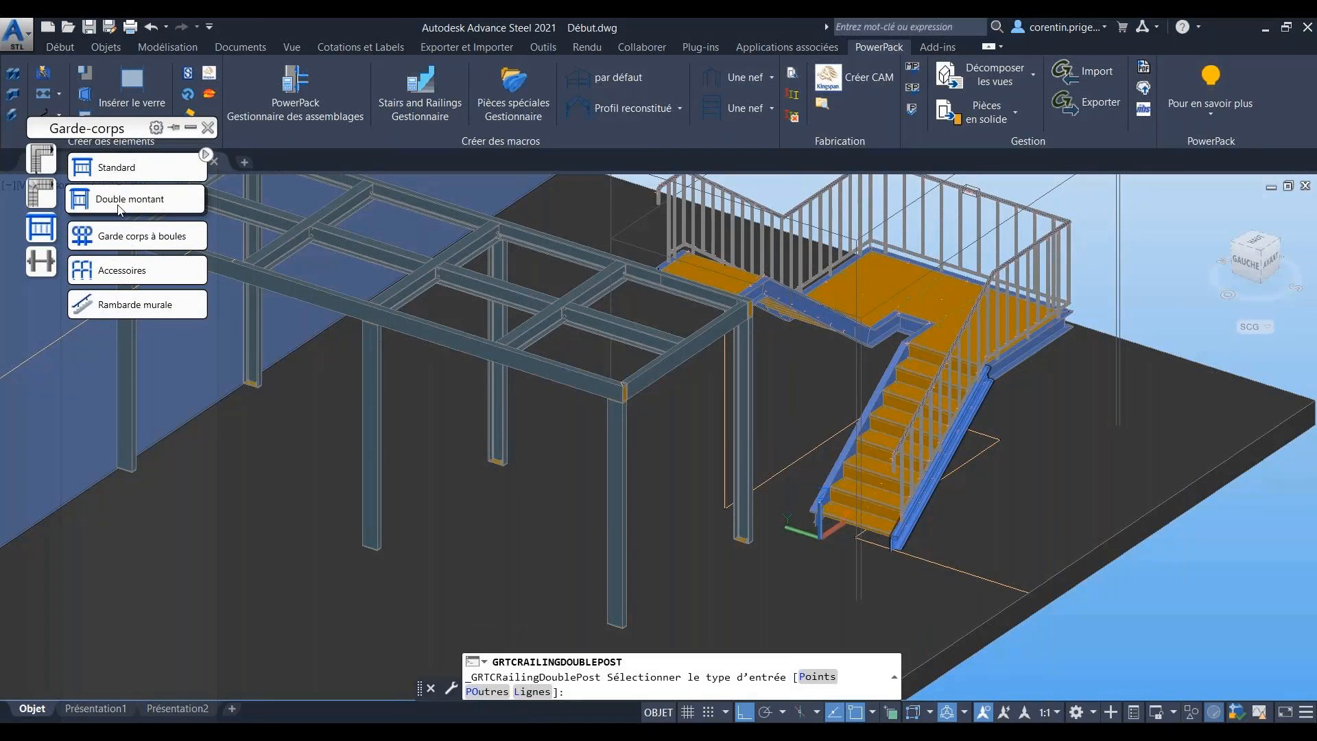
scroll(768, 318, up, 6)
scroll(764, 539, up, 3)
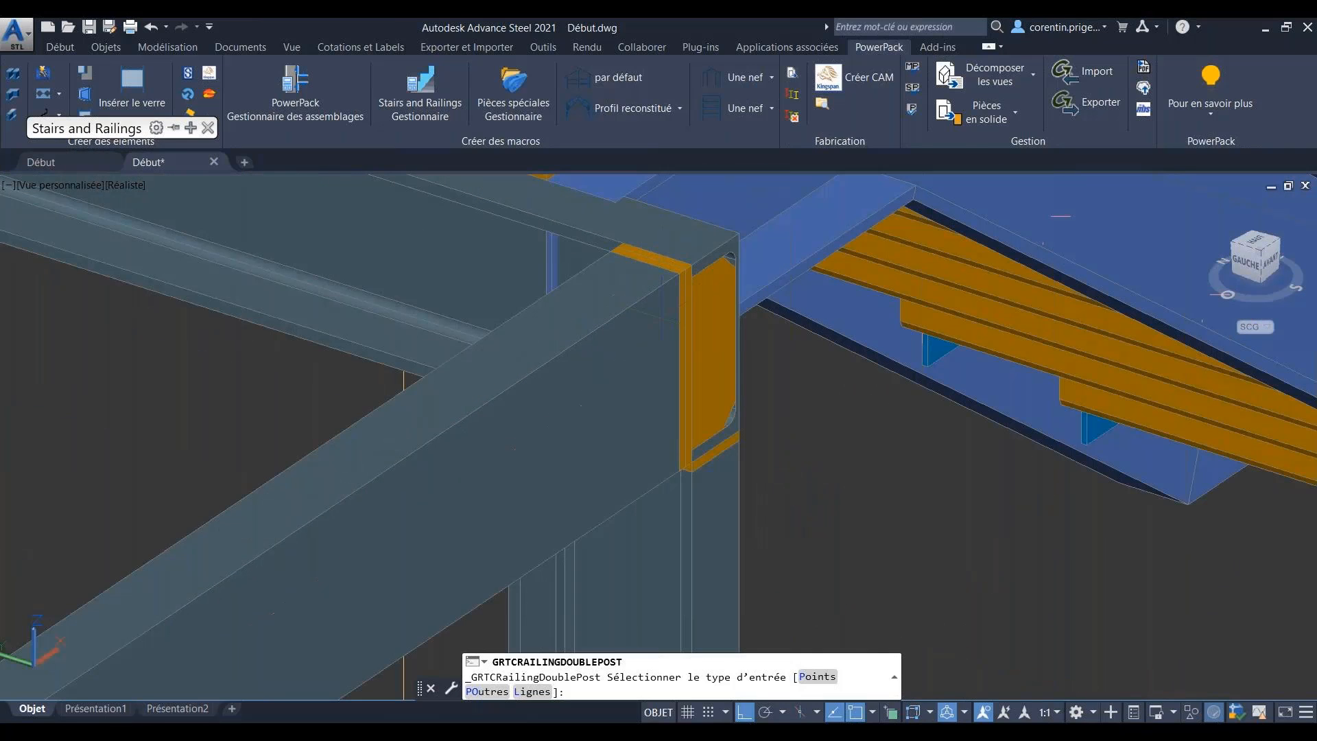
click(820, 677)
click(645, 261)
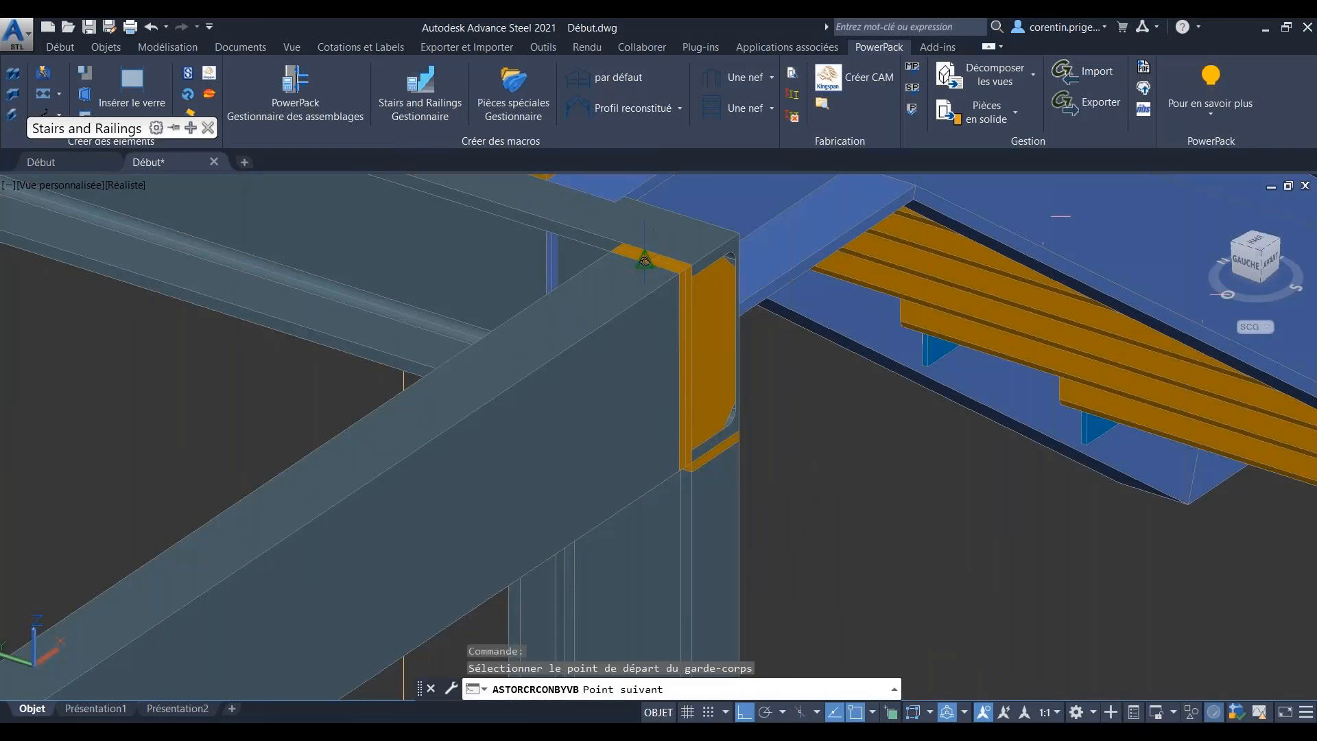
Step: Place the railing's next points at the platform's front outer corner and farther along the front edge beam
scroll(518, 341, down, 2)
middle_drag(295, 504, 1005, 144)
scroll(384, 481, up, 2)
scroll(385, 473, up, 3)
click(392, 568)
scroll(384, 559, down, 6)
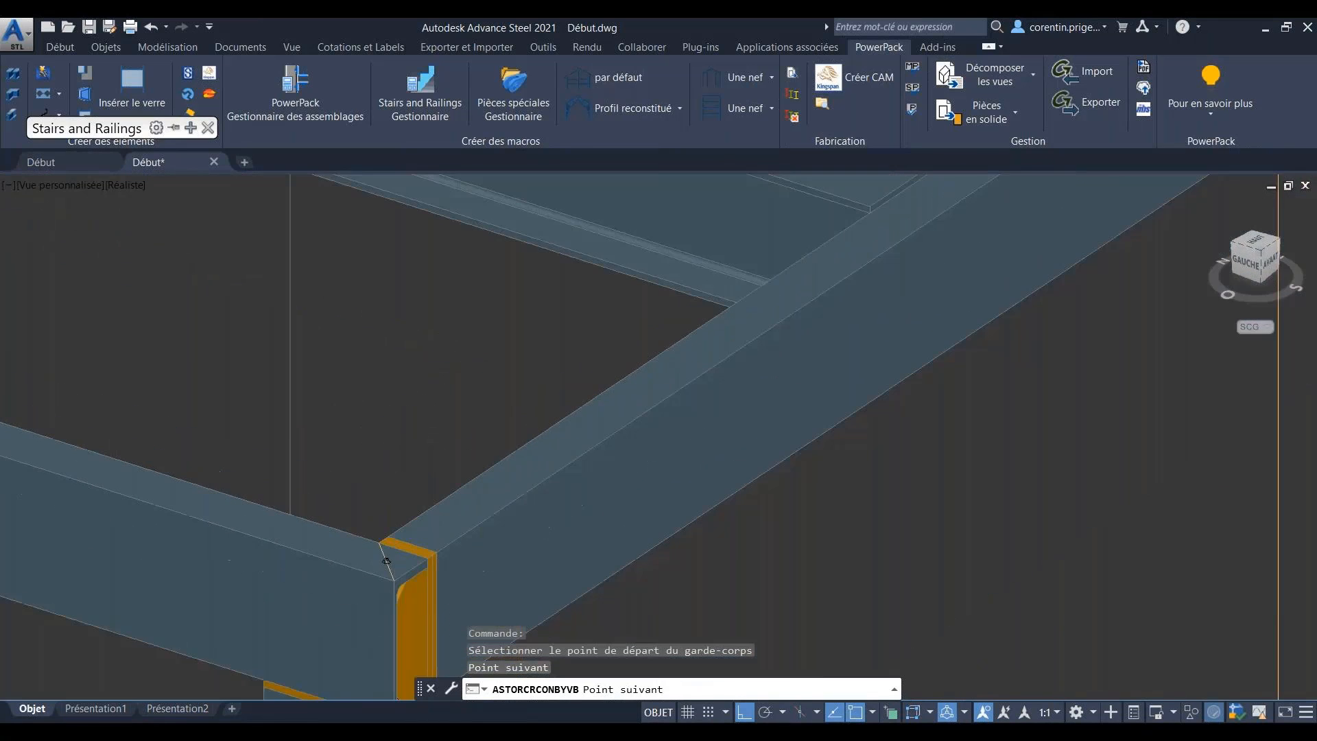
scroll(263, 417, up, 7)
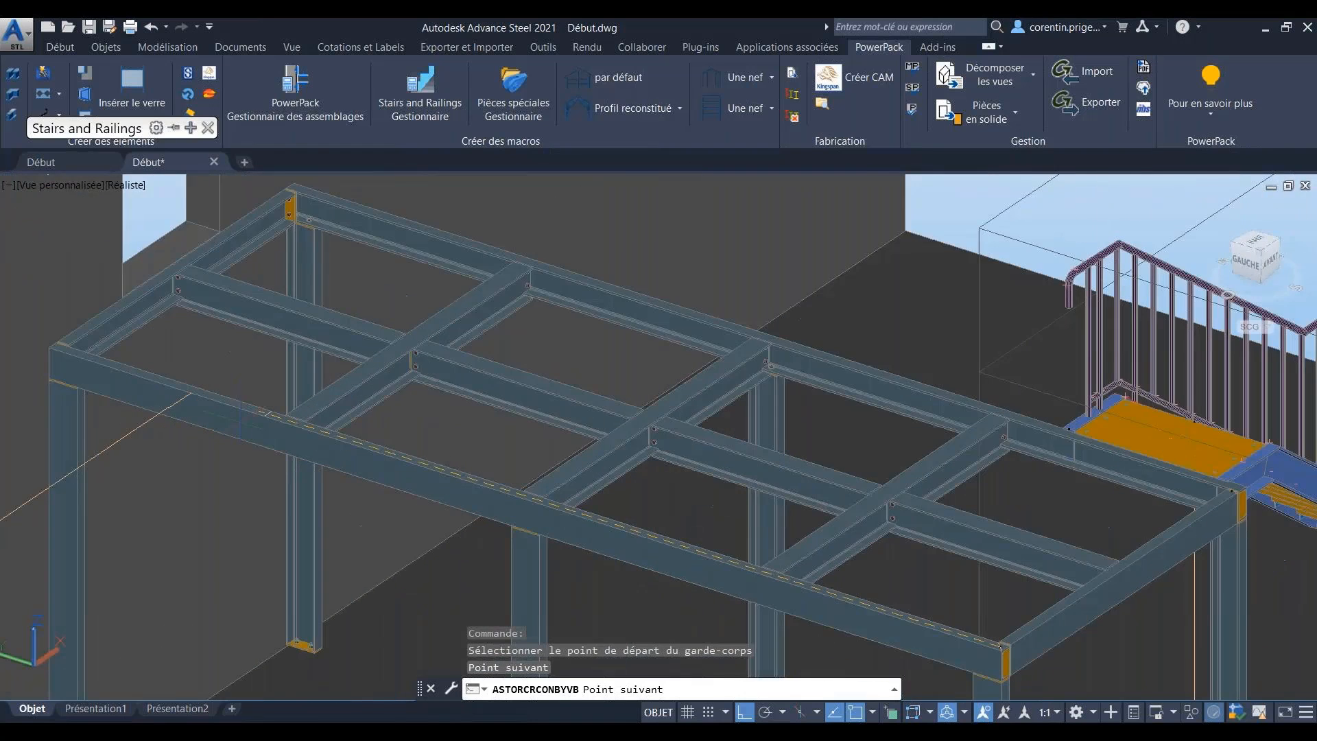
scroll(262, 416, up, 3)
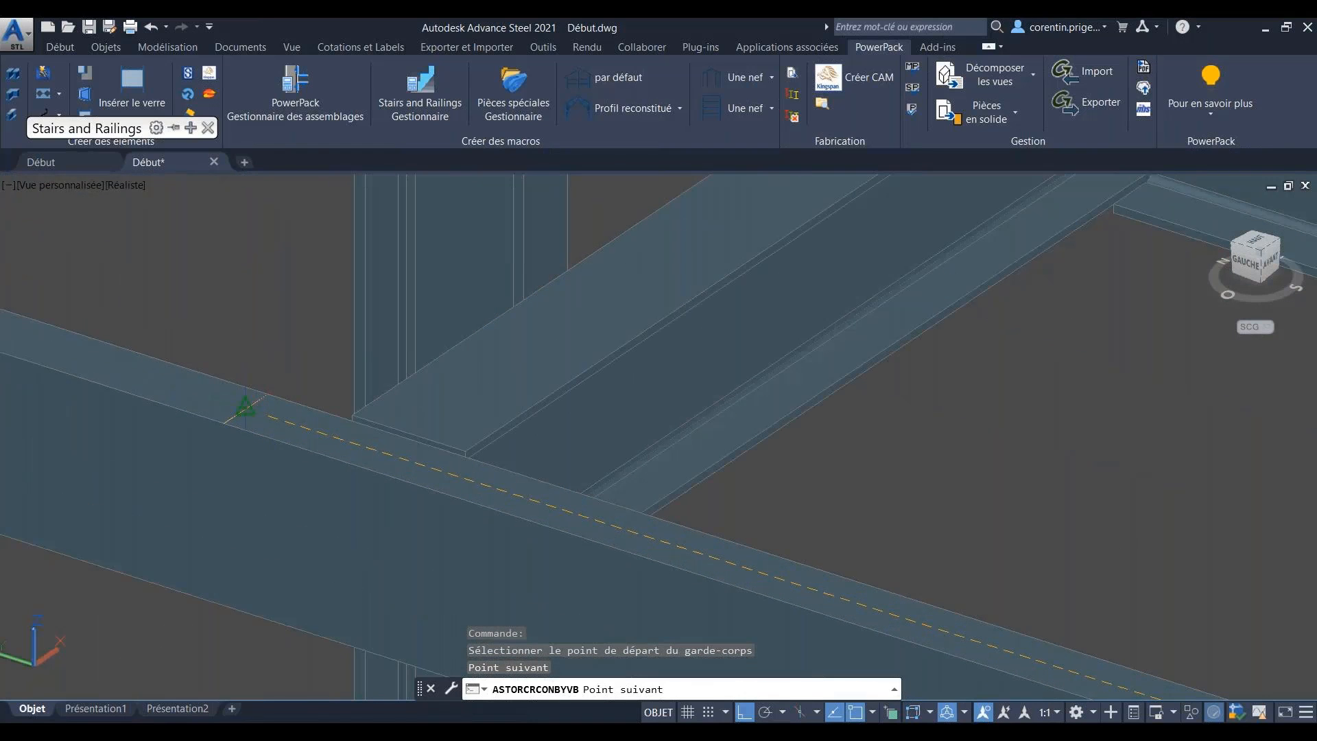
click(246, 408)
Step: End the railing path, skip the object selection and accept the default answers to generate the double-post railing
scroll(312, 419, down, 5)
scroll(323, 420, down, 5)
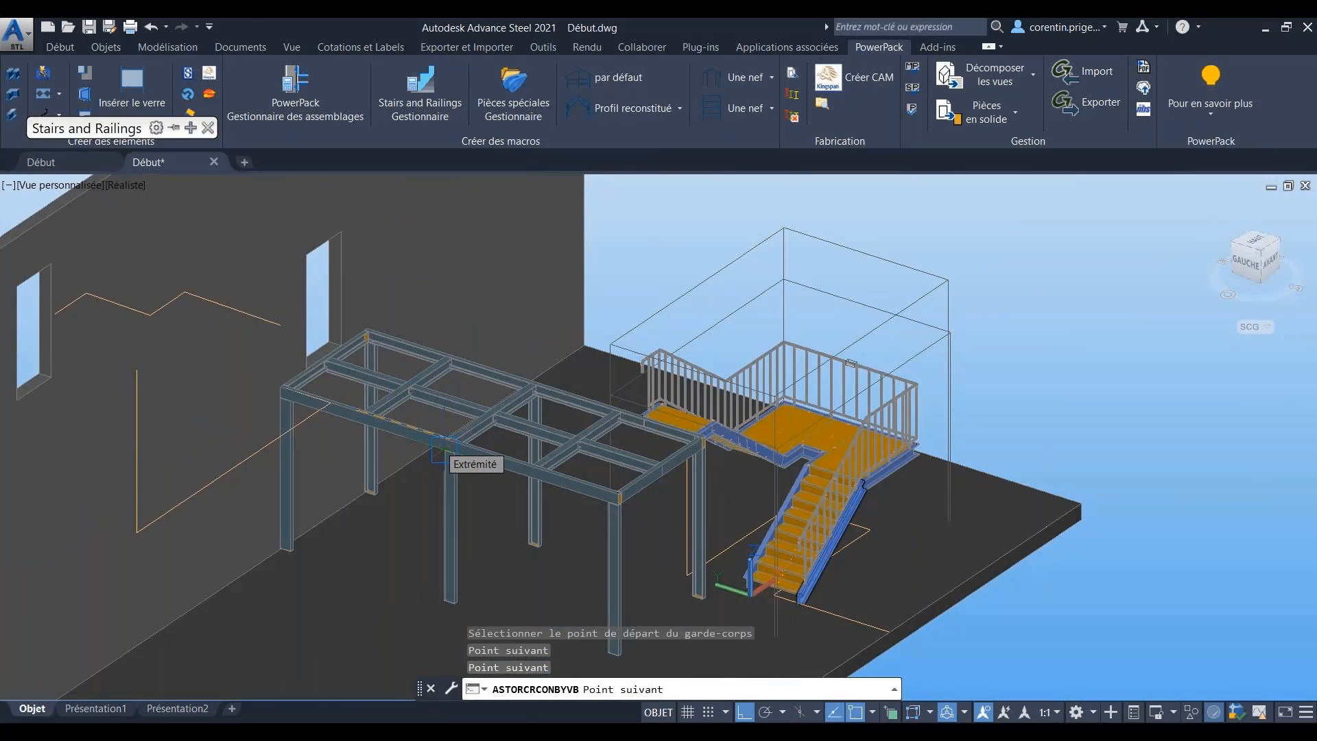
key(Return)
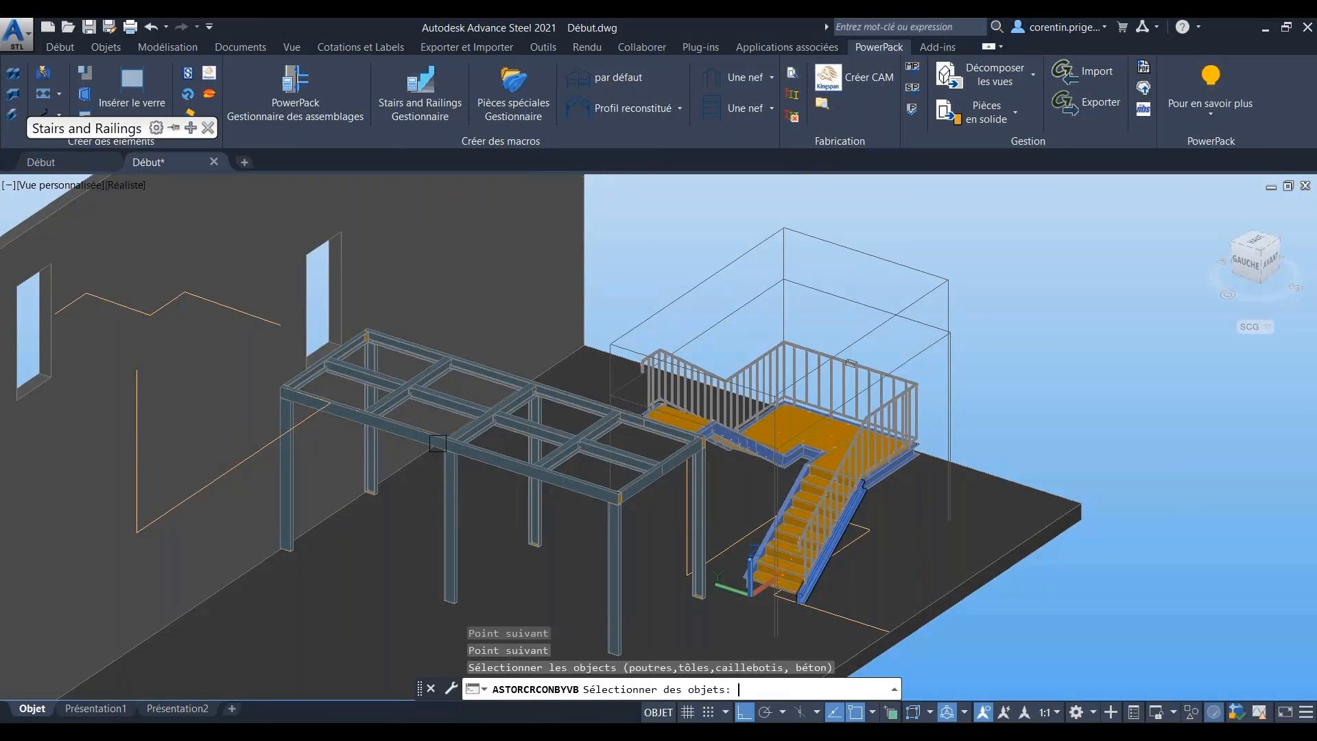
key(Return)
key(Return)
key(Return)
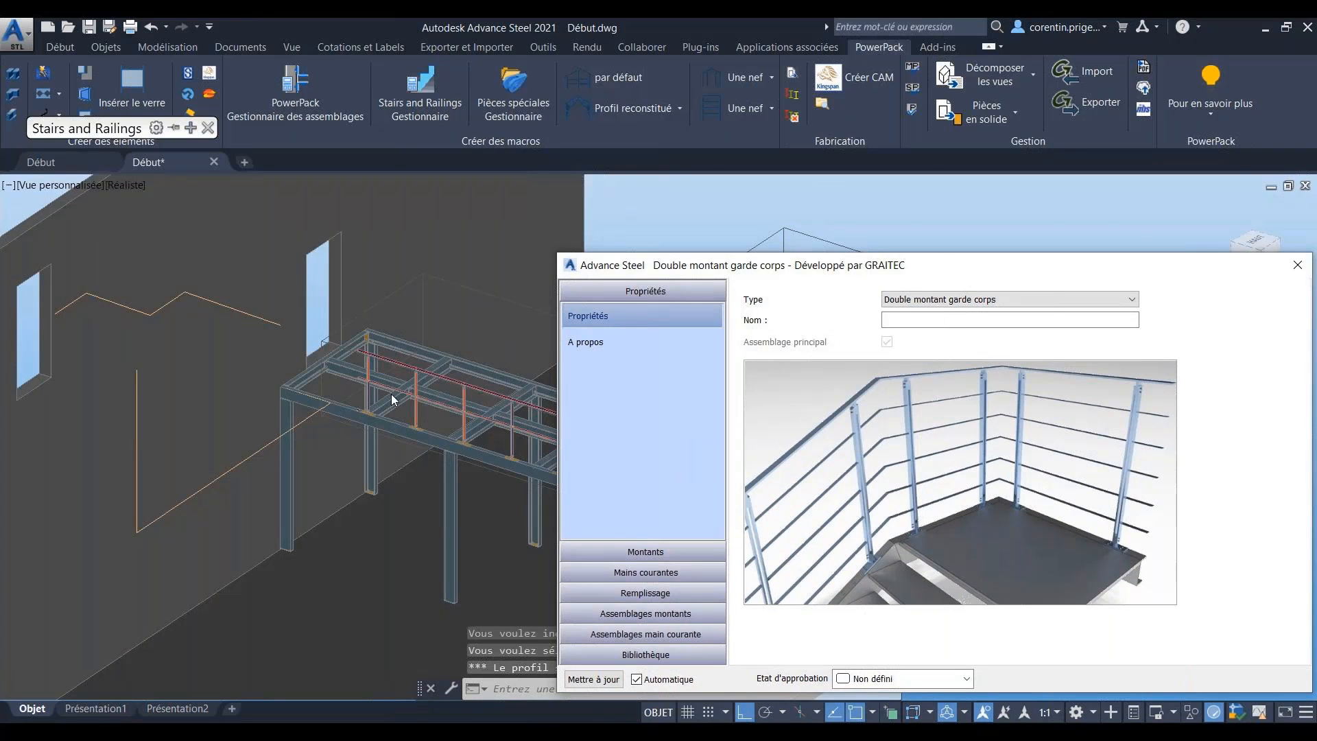
Step: Inspect the double-post railing, close its settings dialog and run a model check
scroll(395, 394, up, 6)
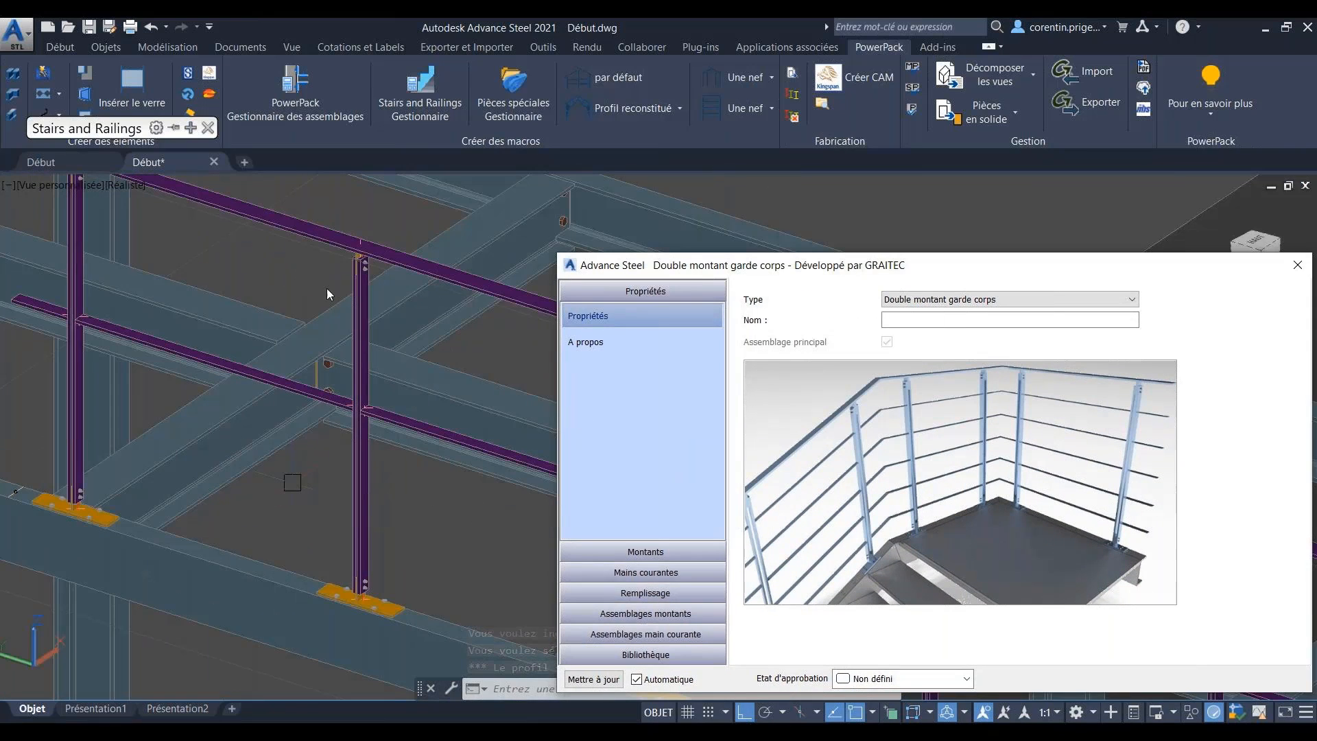
scroll(99, 282, down, 2)
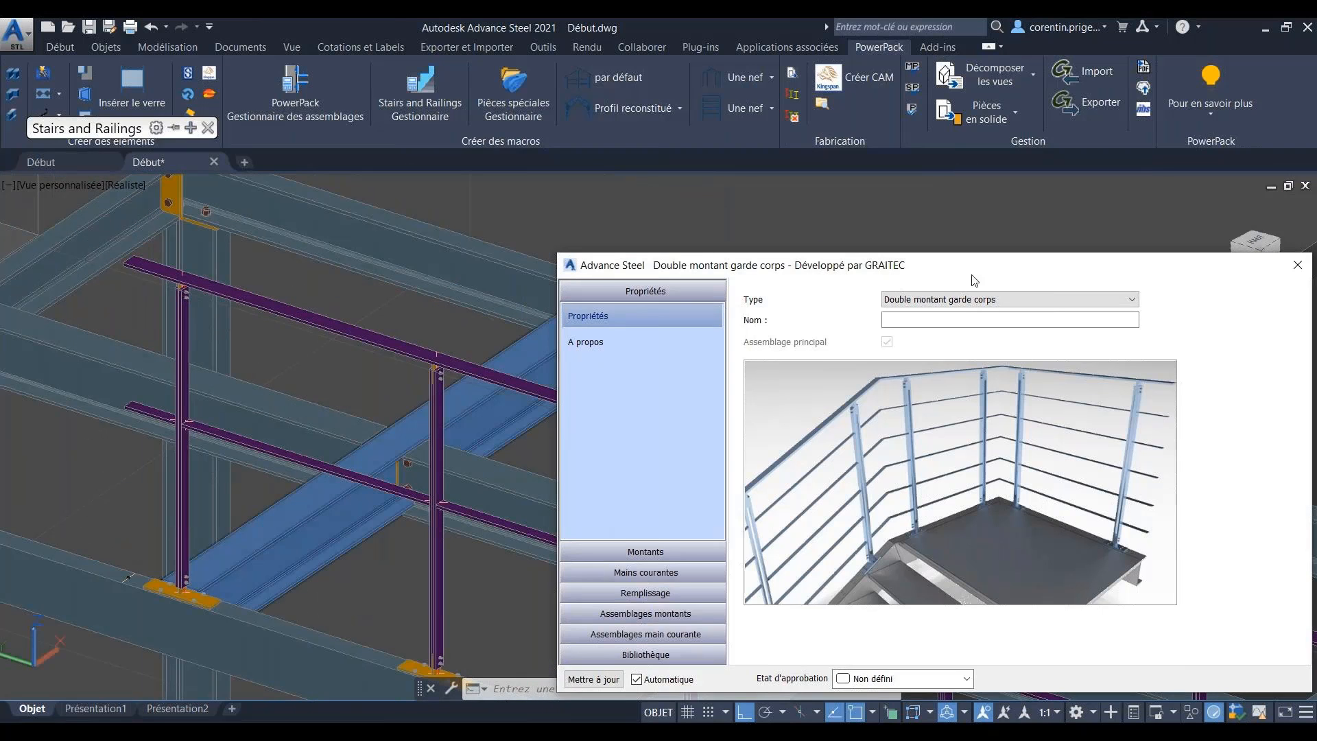
drag(995, 265, 732, 263)
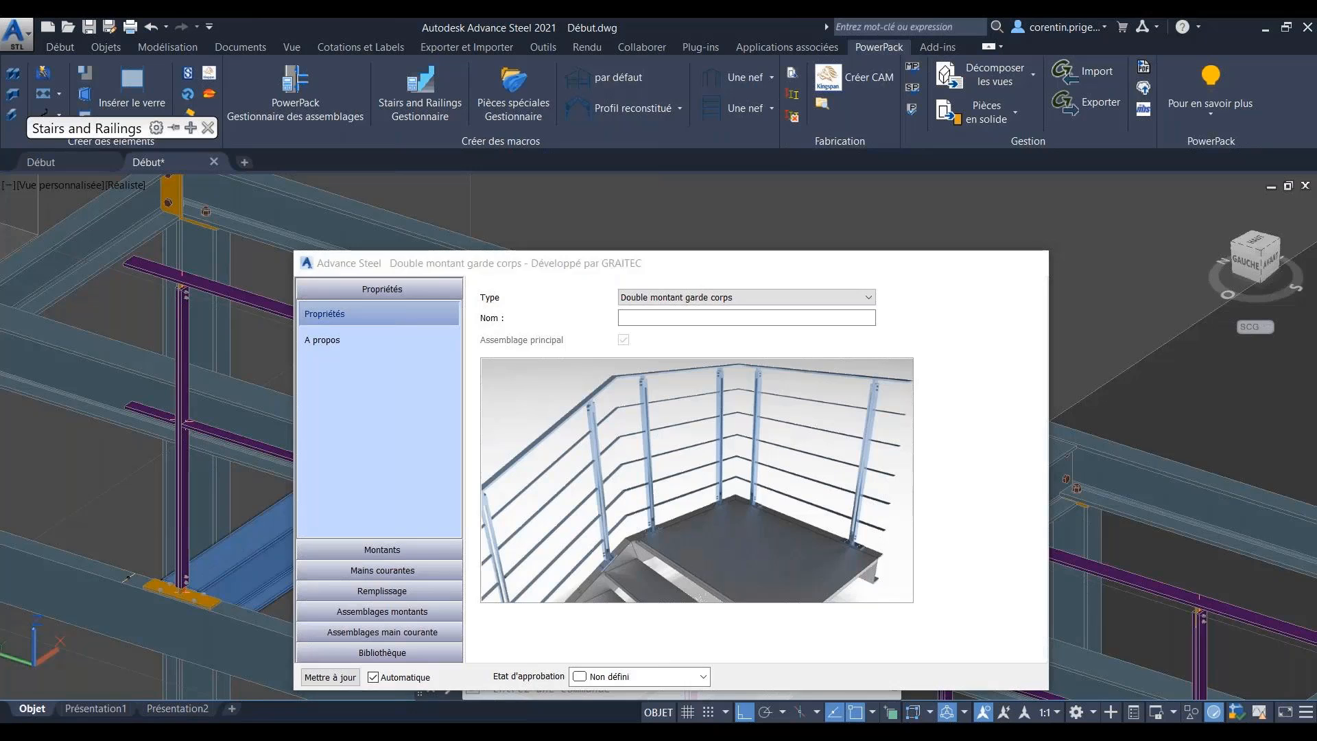
click(1035, 263)
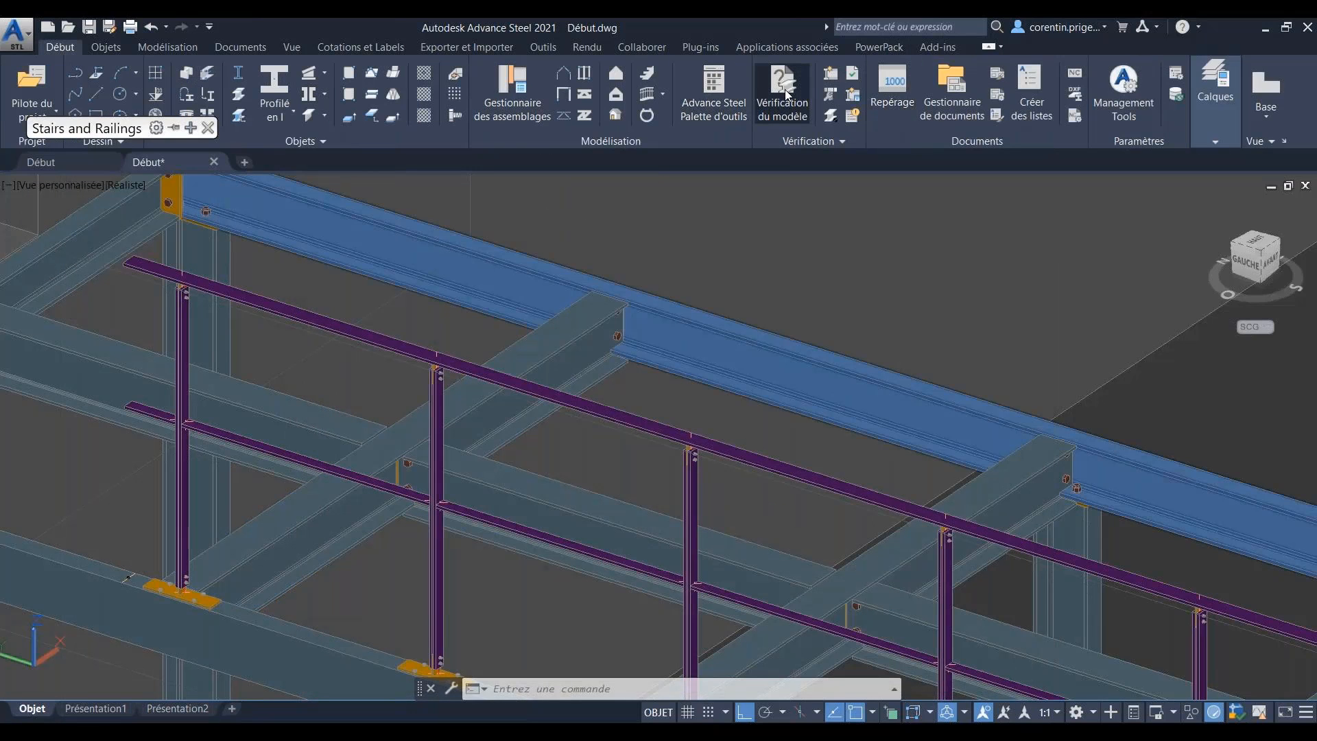
click(778, 95)
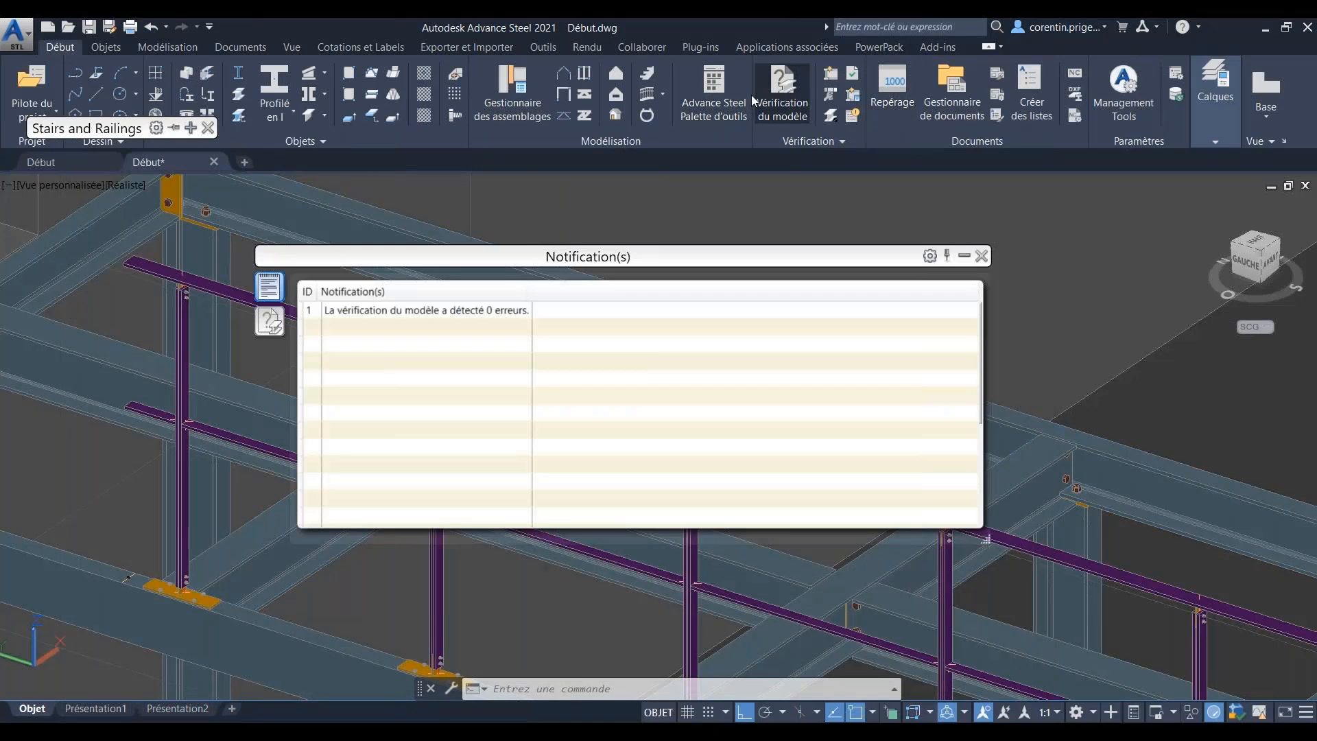
click(981, 256)
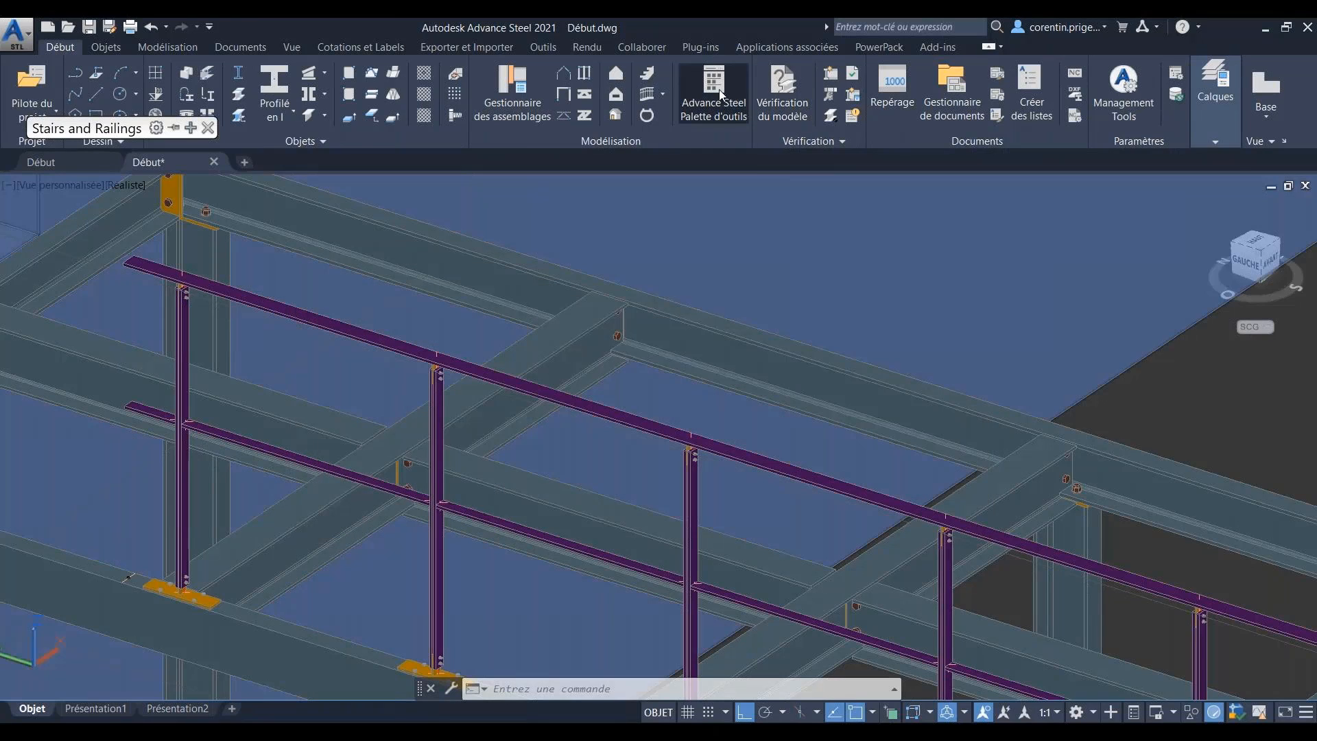
Step: Highlight the railing parts connected to a post and mid-rail segment of the platform's double-post railing
click(714, 92)
click(1159, 399)
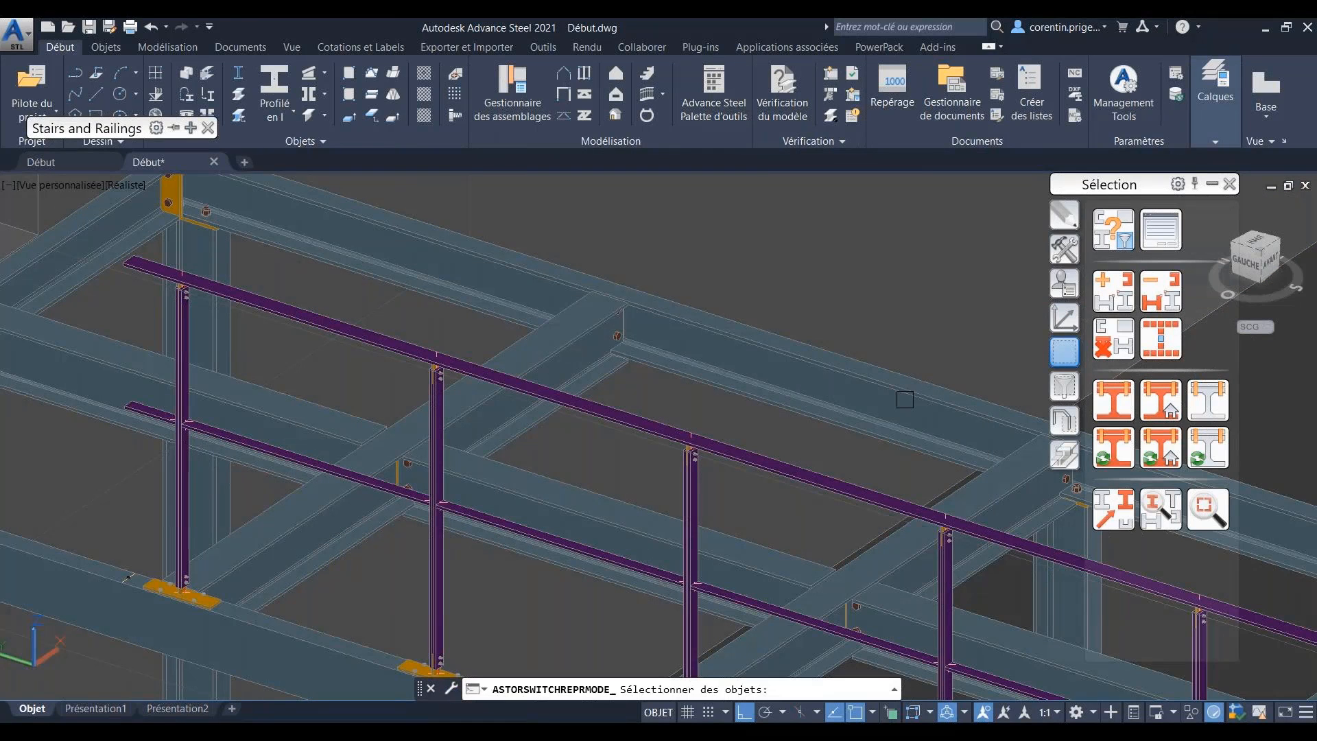
scroll(412, 476, up, 3)
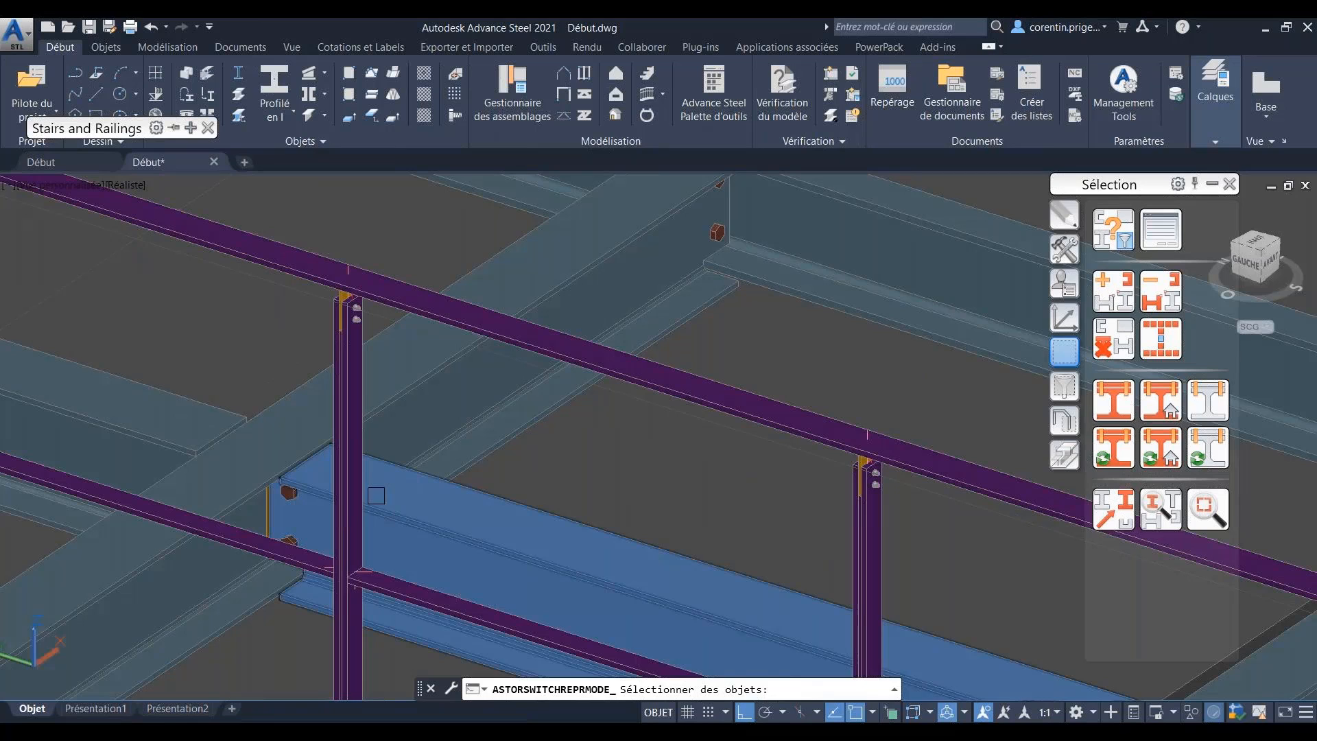
click(387, 488)
key(Return)
scroll(380, 493, down, 3)
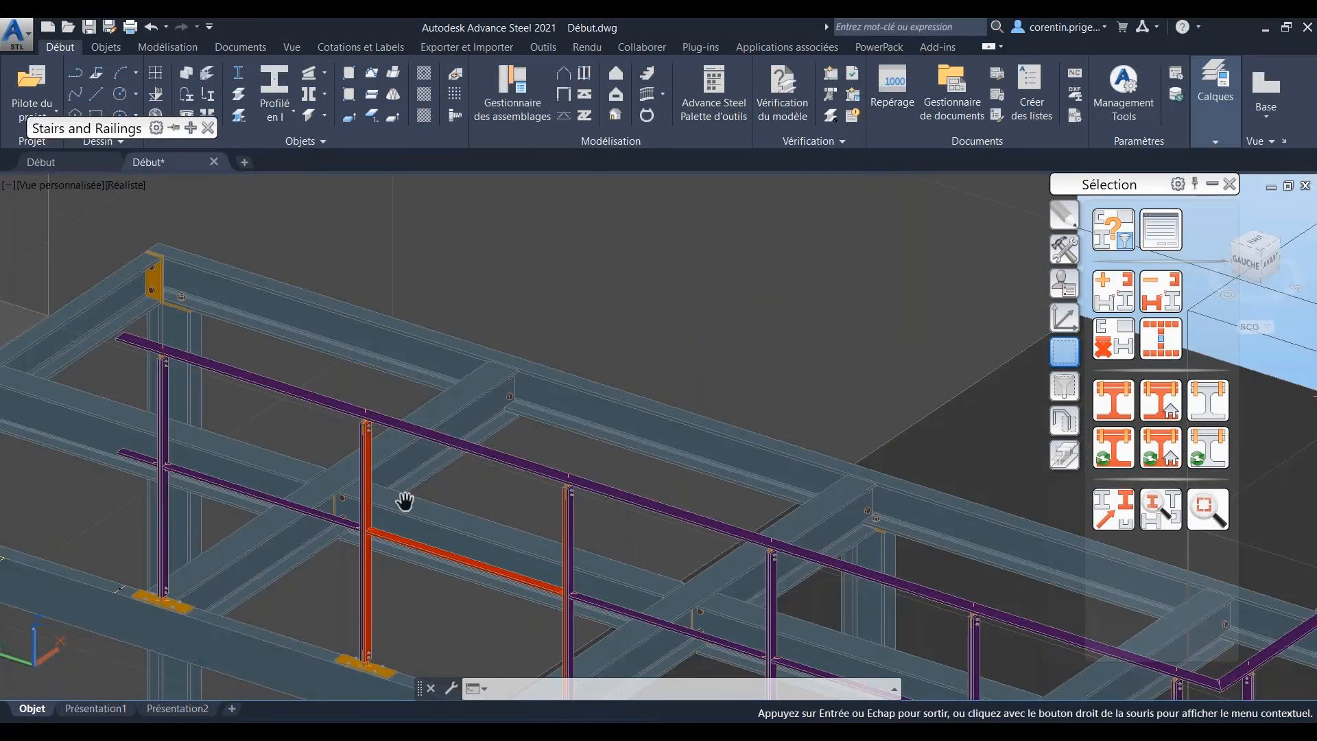
Step: Examine the highlighted post's base plate, bolts and mid-rail connections, and clear the highlighting
scroll(406, 500, up, 5)
scroll(398, 644, up, 3)
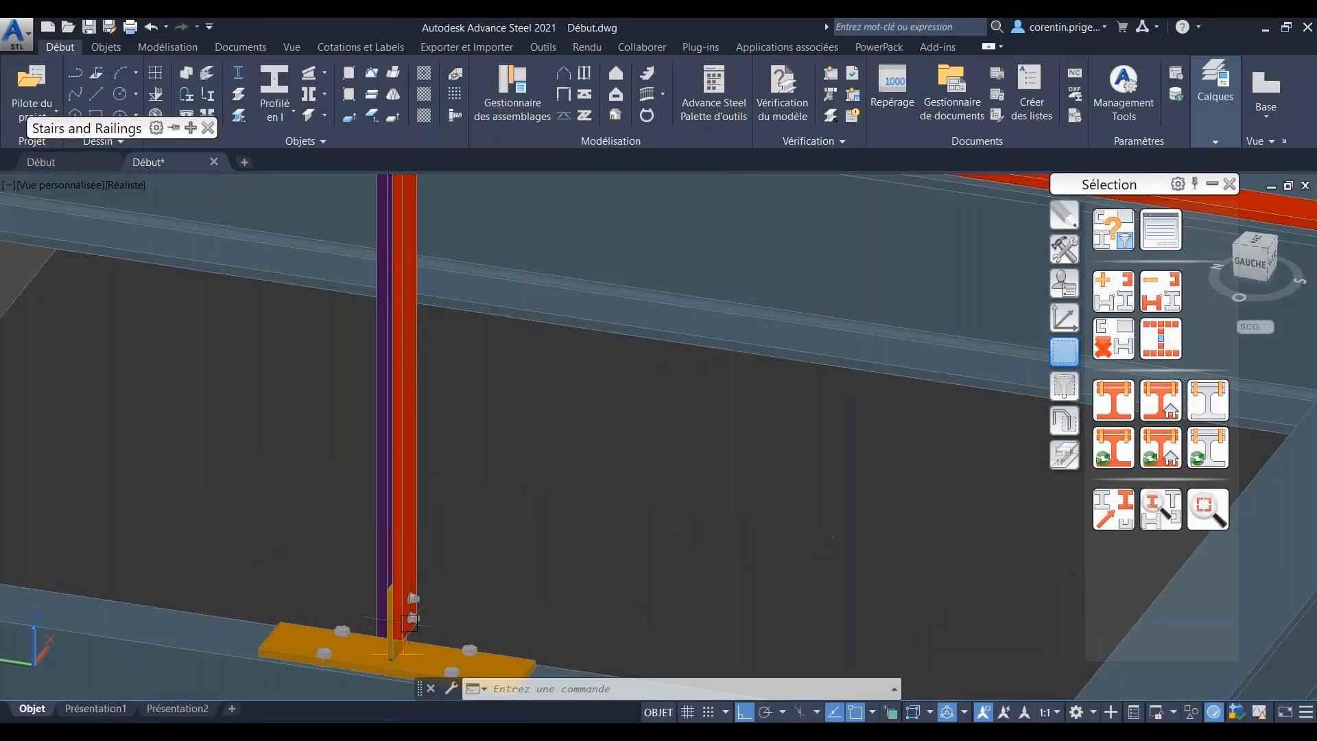
scroll(353, 647, down, 2)
shift+middle_drag(353, 647, 309, 658)
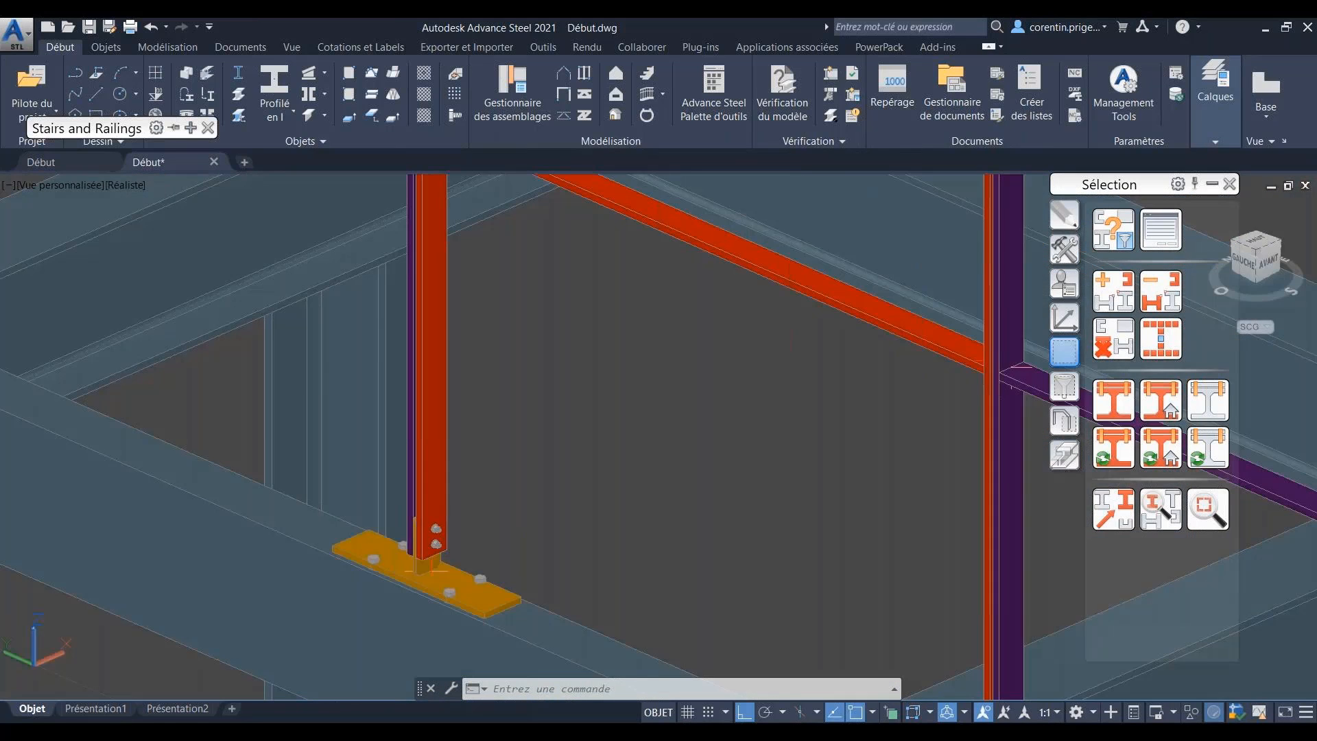
shift+middle_drag(468, 594, 469, 638)
scroll(472, 638, down, 2)
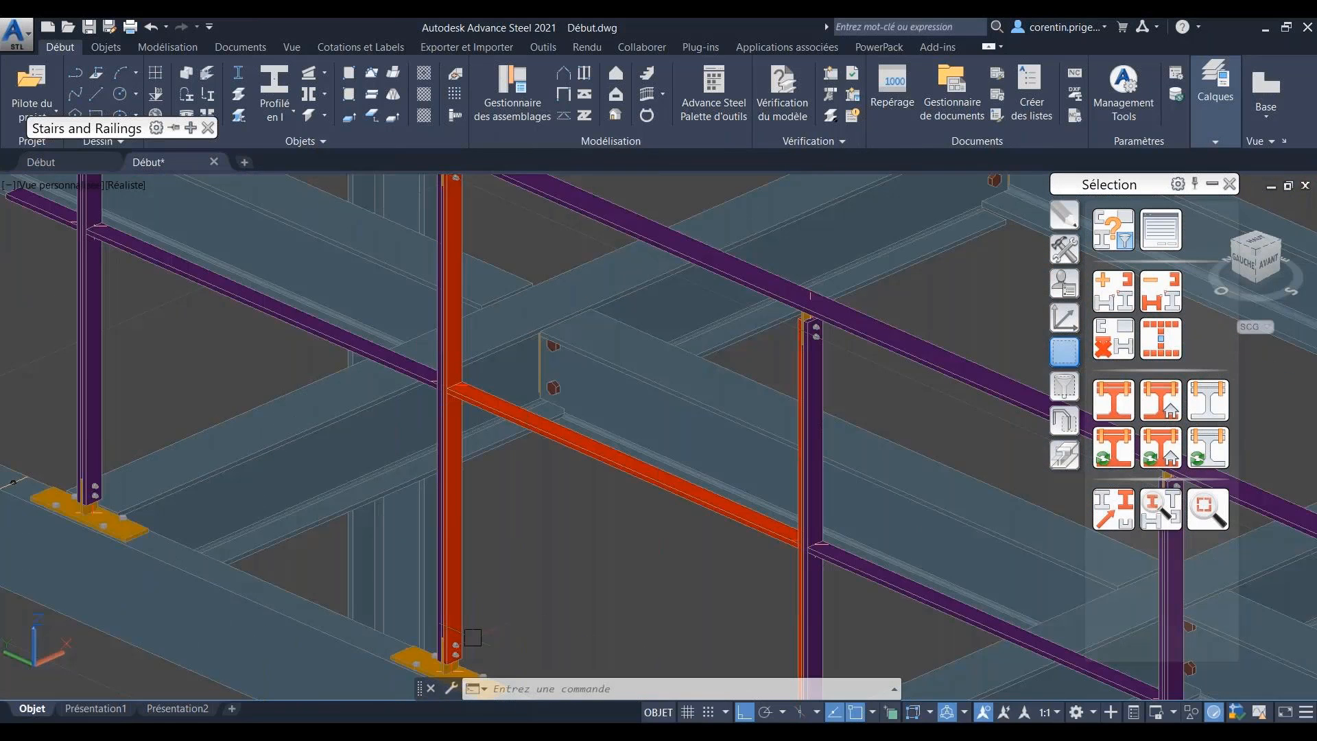
scroll(472, 637, up, 2)
middle_drag(475, 192, 450, 313)
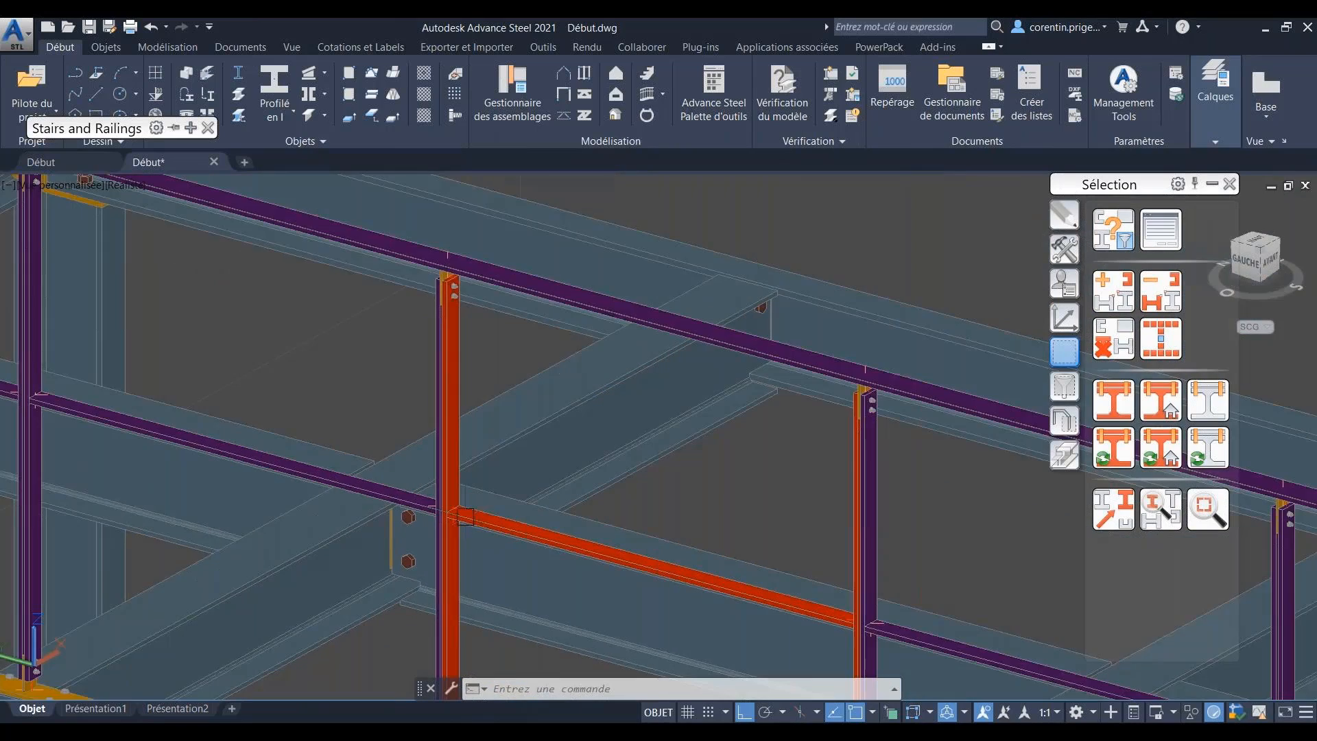
scroll(450, 313, up, 2)
scroll(585, 382, down, 3)
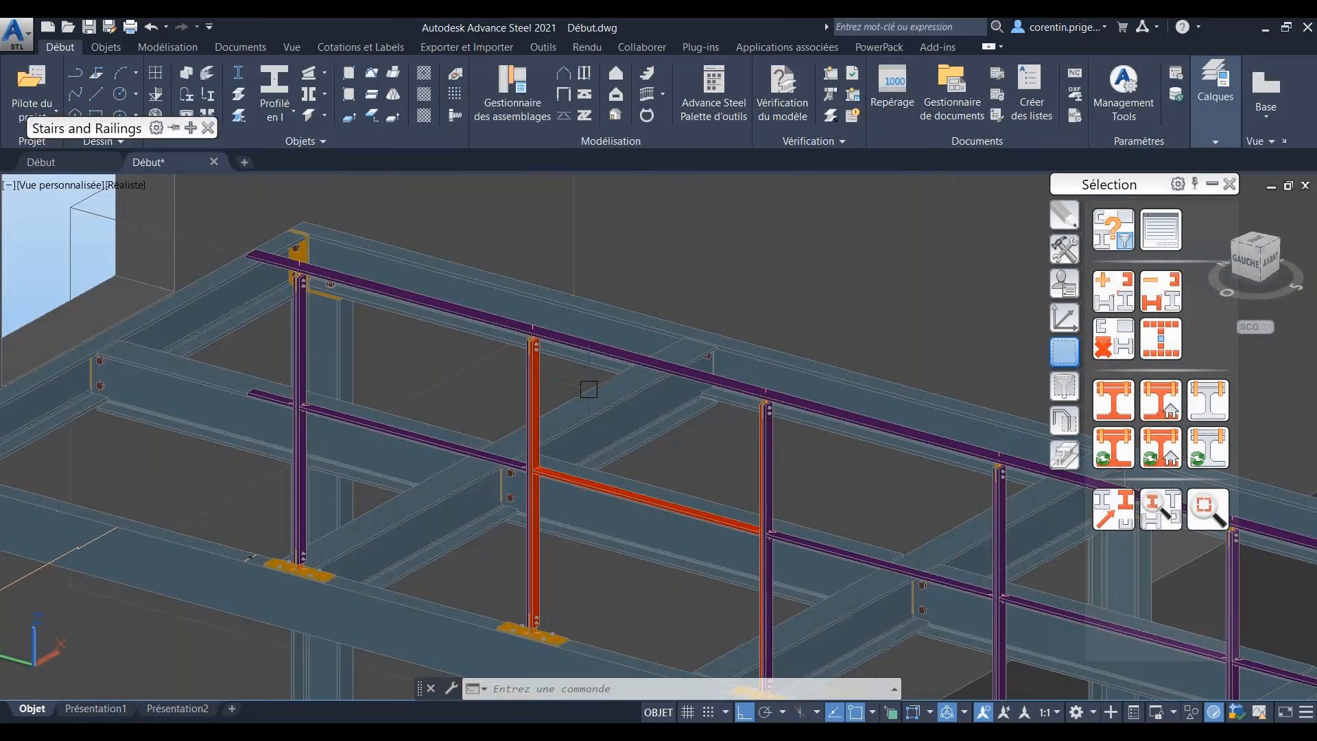
shift+middle_drag(585, 382, 425, 384)
key(Escape)
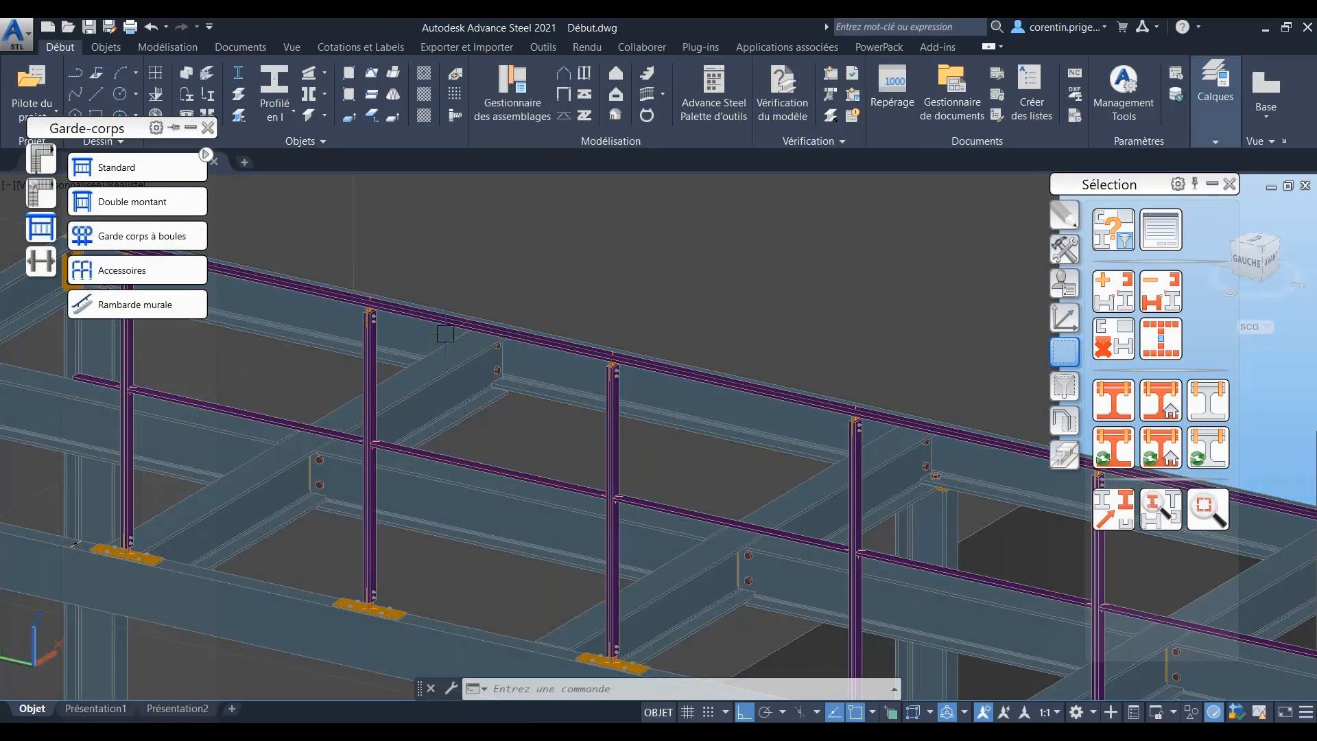
Step: Open the assembly properties of the platform's double-post railing and load the GC PALIER preset from its library
scroll(445, 333, up, 2)
click(447, 331)
right_click(456, 327)
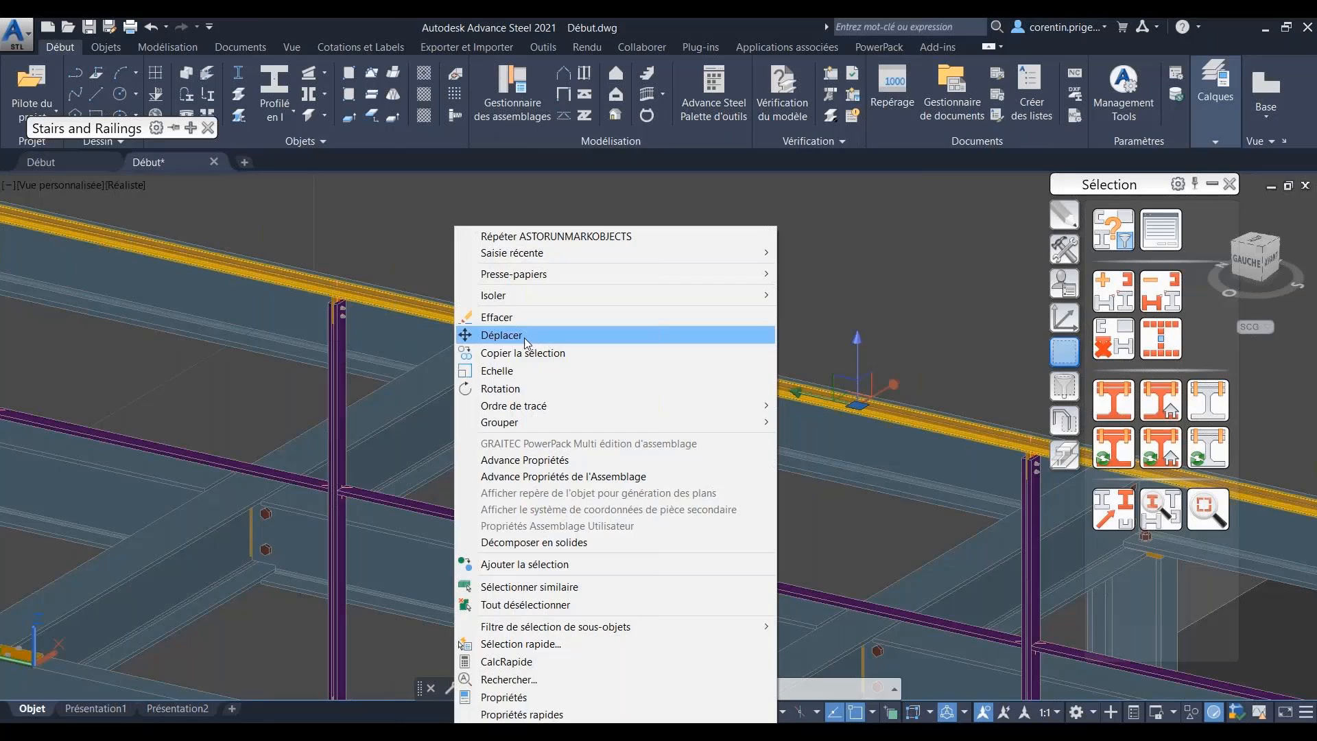
click(553, 476)
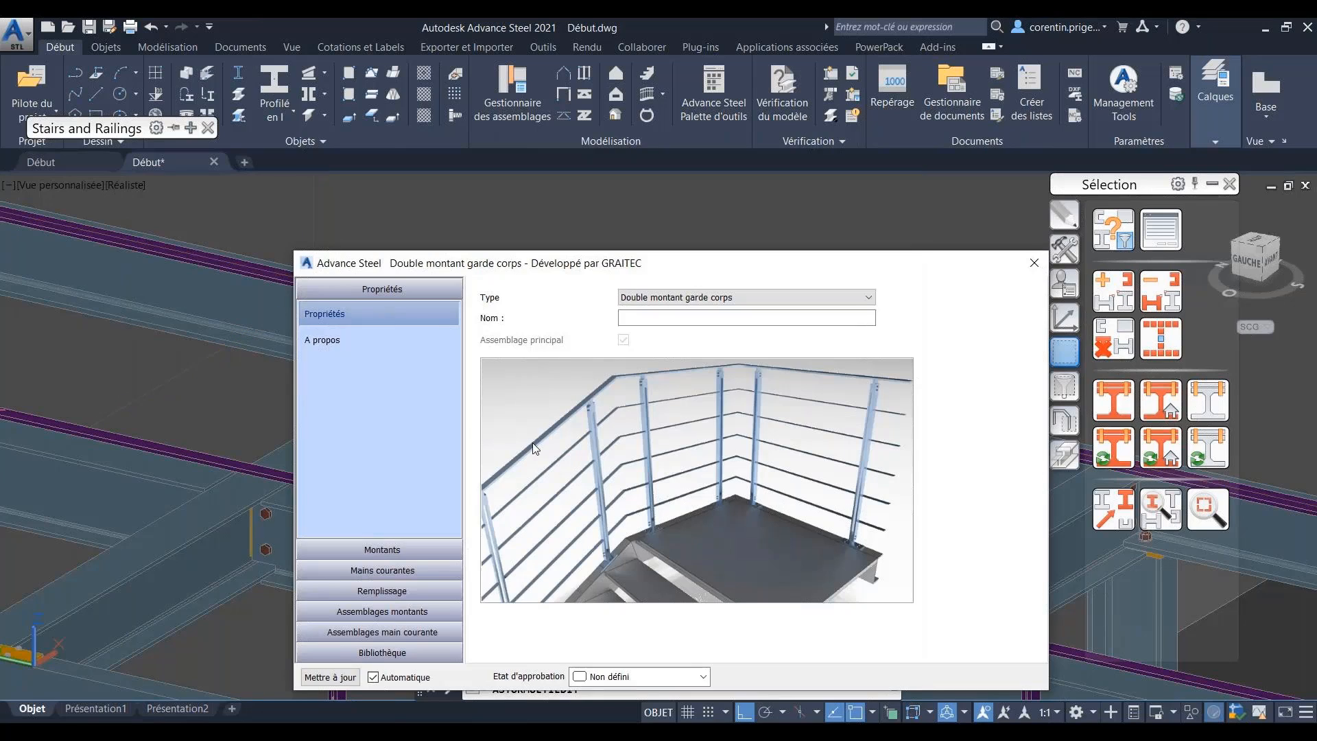
click(383, 549)
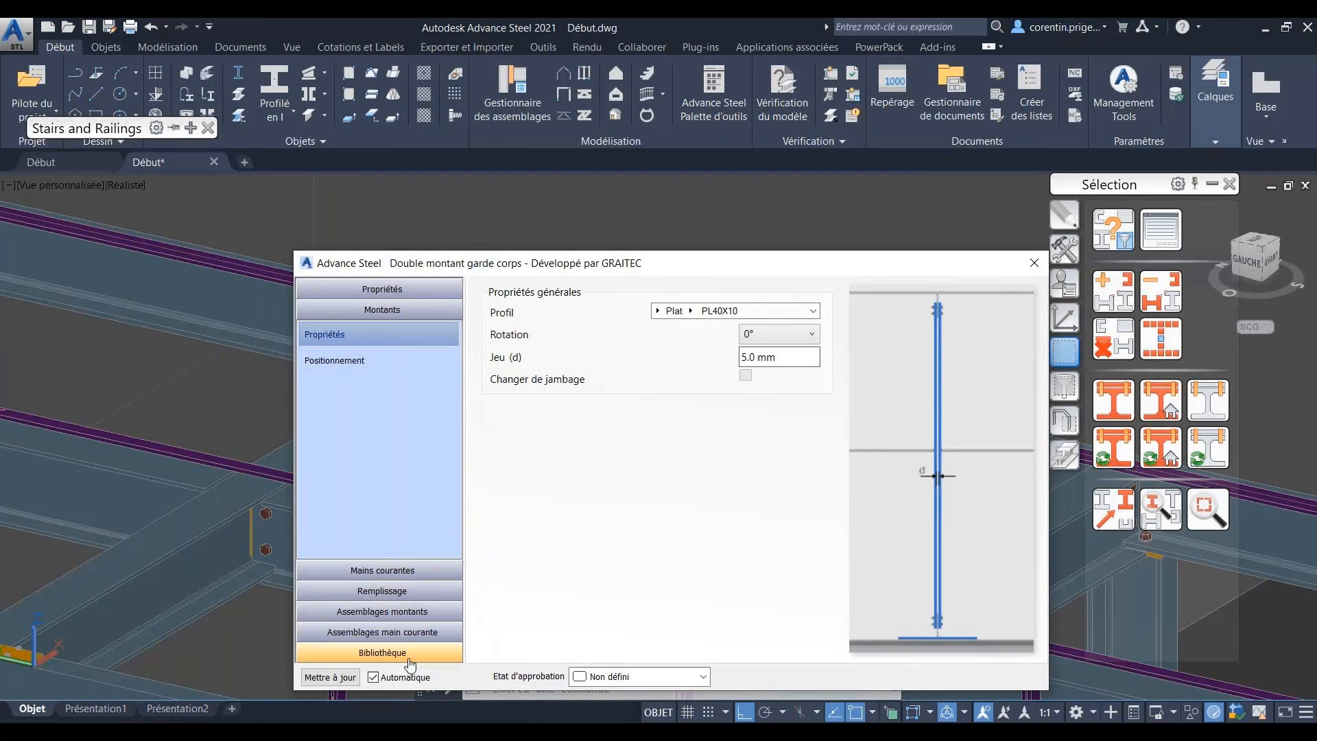
click(382, 652)
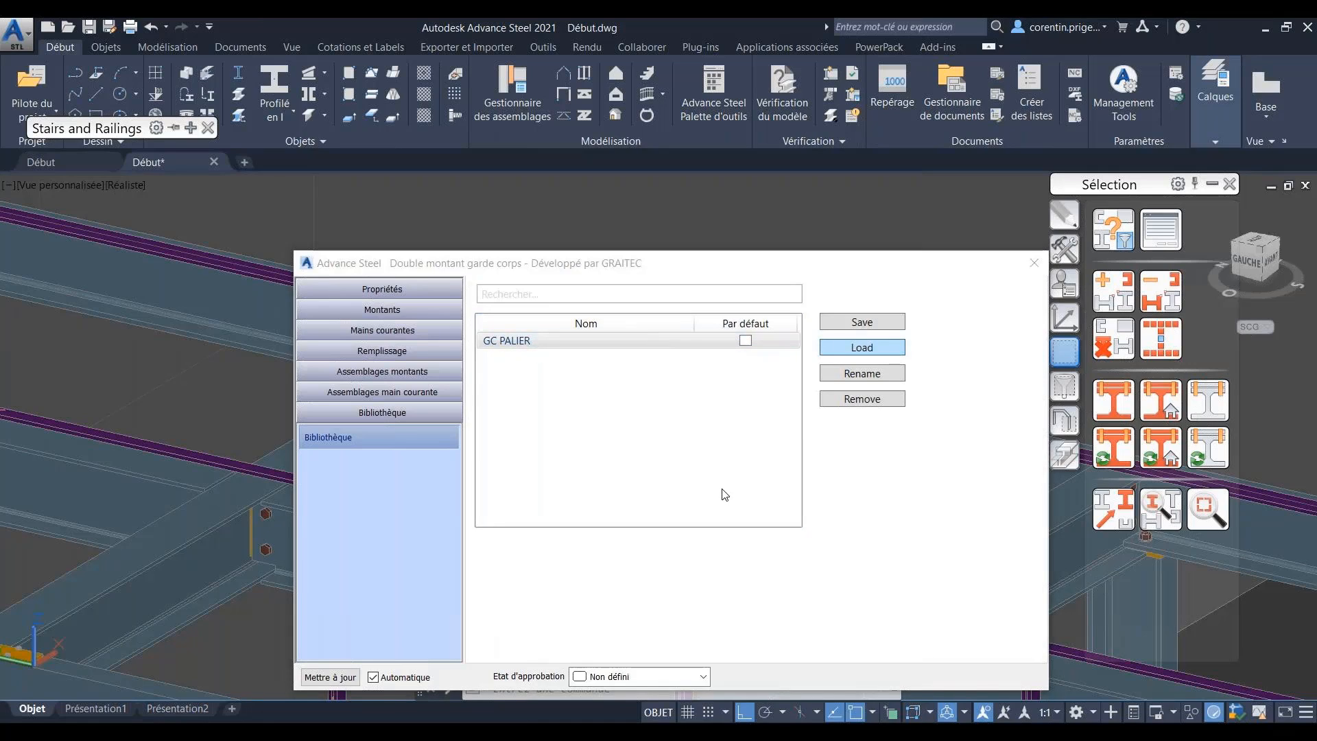
Step: Check the railing's infill type options, keep Panneaux and close the settings dialog
click(382, 352)
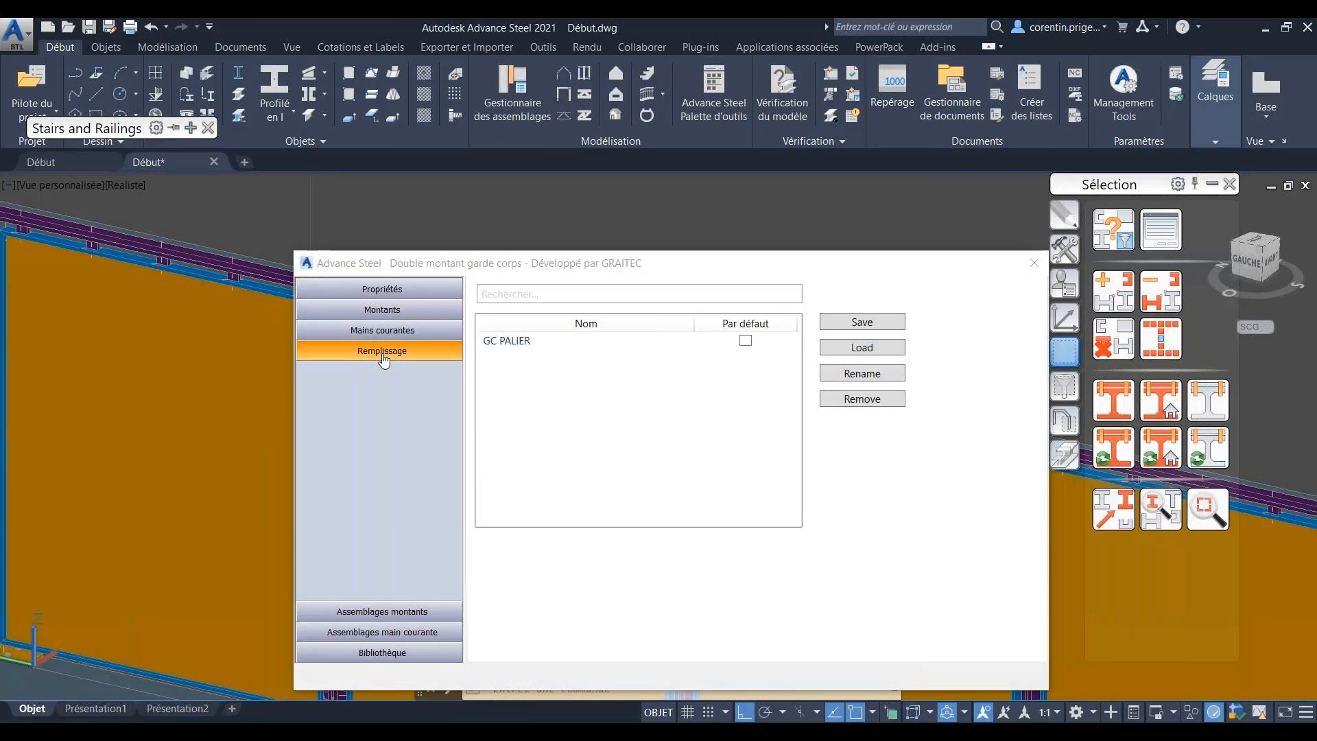
click(741, 303)
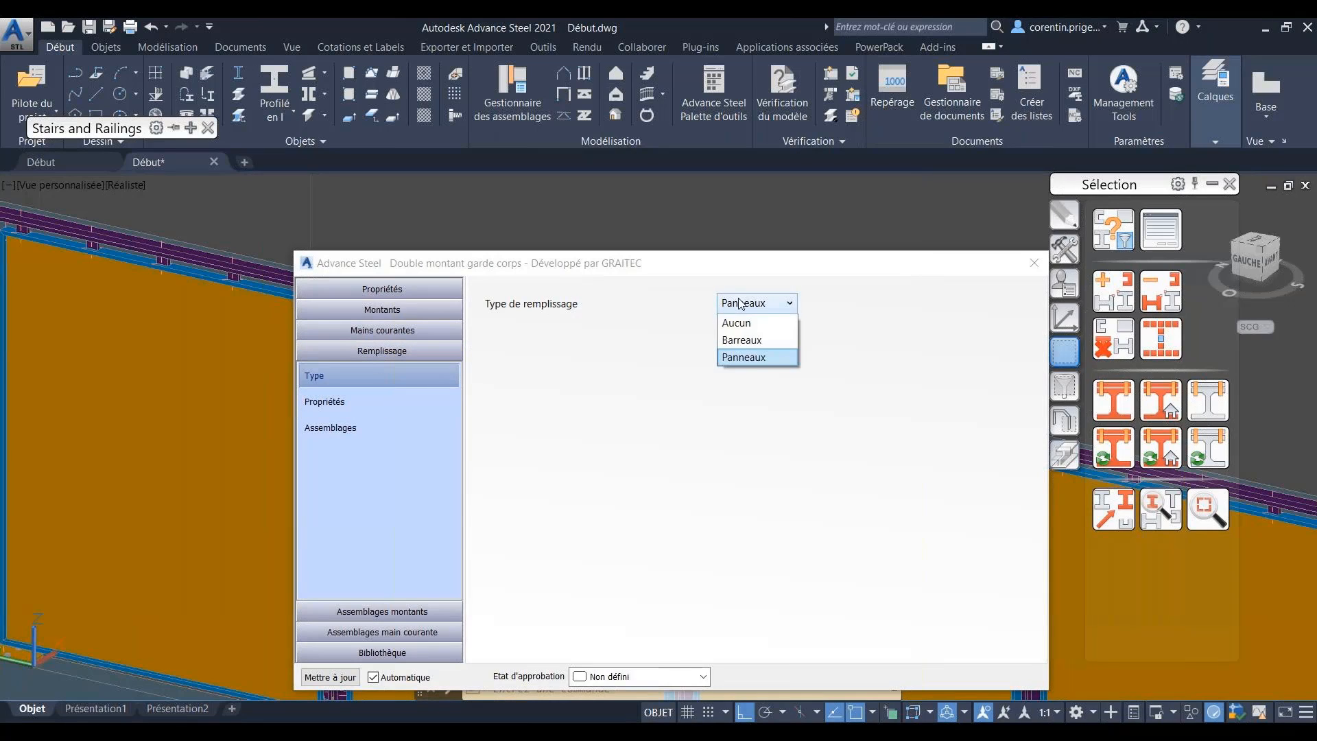
click(789, 303)
click(1030, 265)
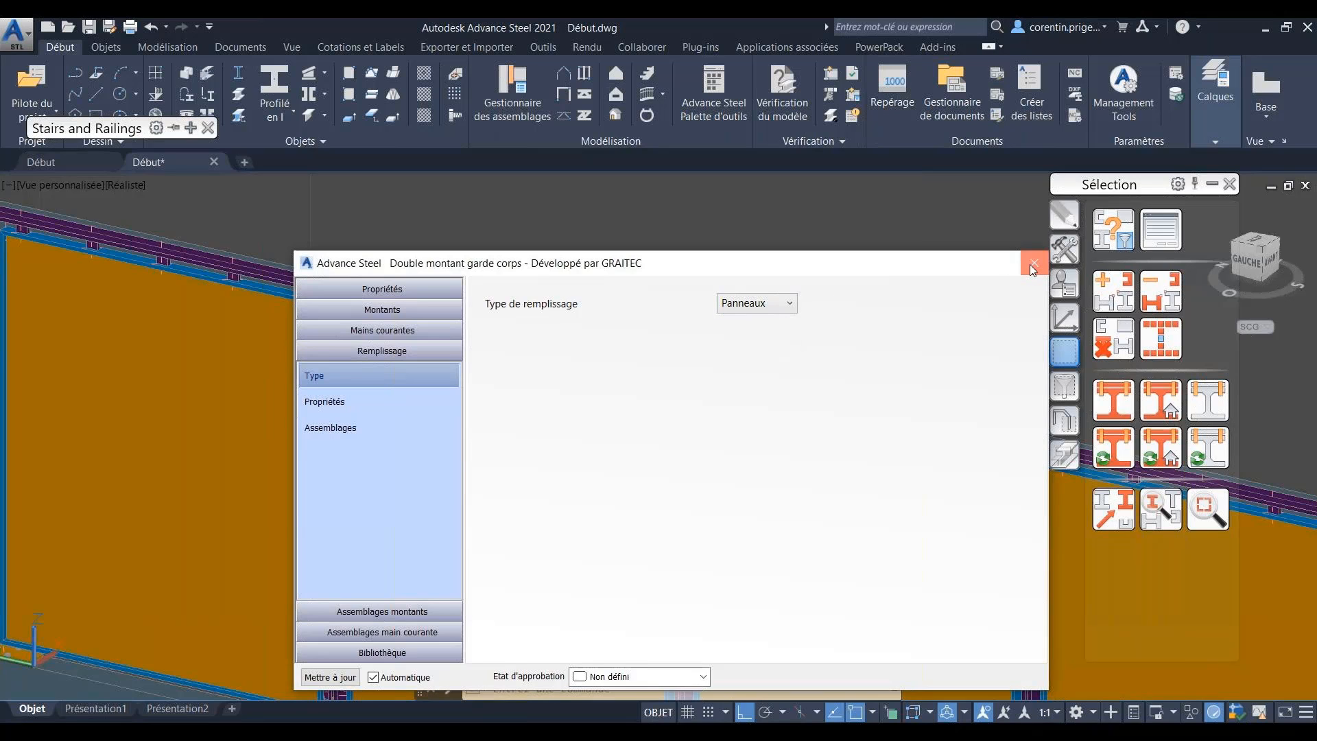
Step: Select the infill panels along the front and side of the platform railing and assign them to the Verre layer
scroll(718, 368, down, 5)
scroll(713, 411, down, 4)
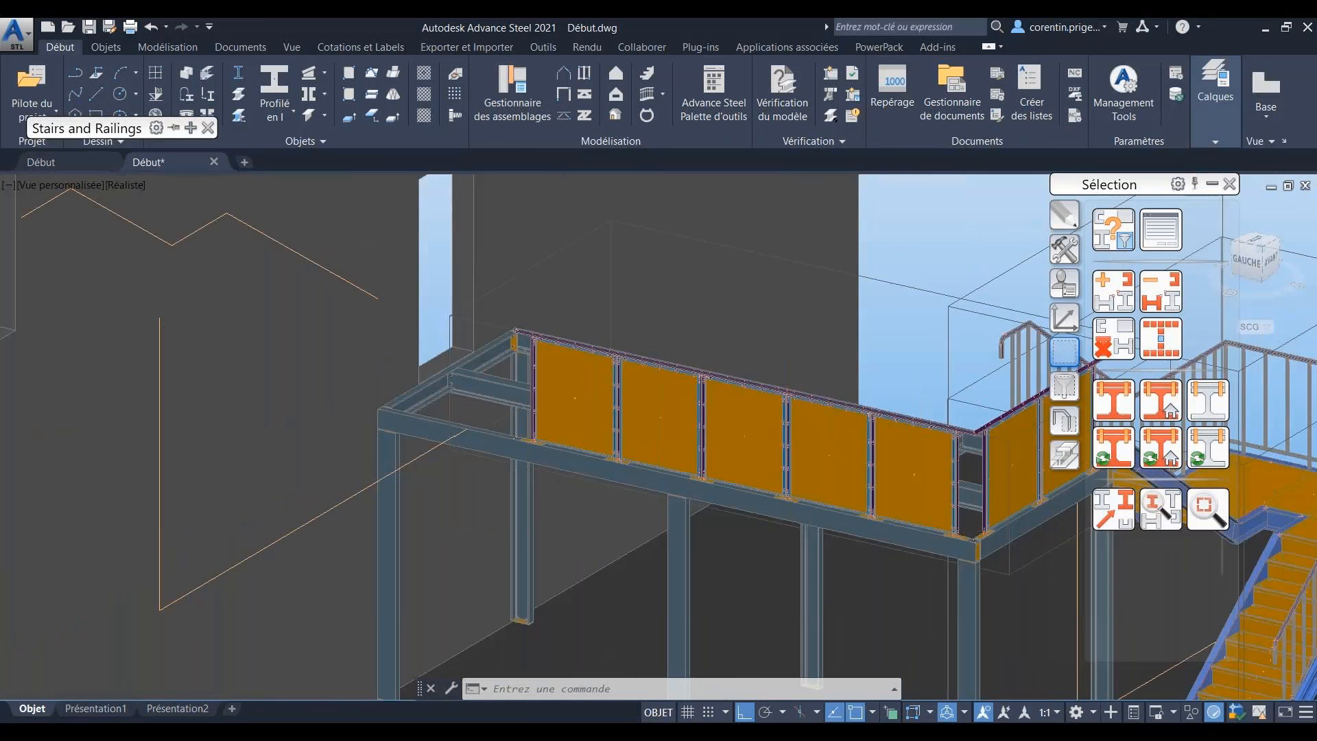
scroll(717, 438, up, 3)
middle_drag(718, 438, 534, 348)
click(374, 332)
click(463, 349)
click(576, 370)
click(693, 394)
click(801, 414)
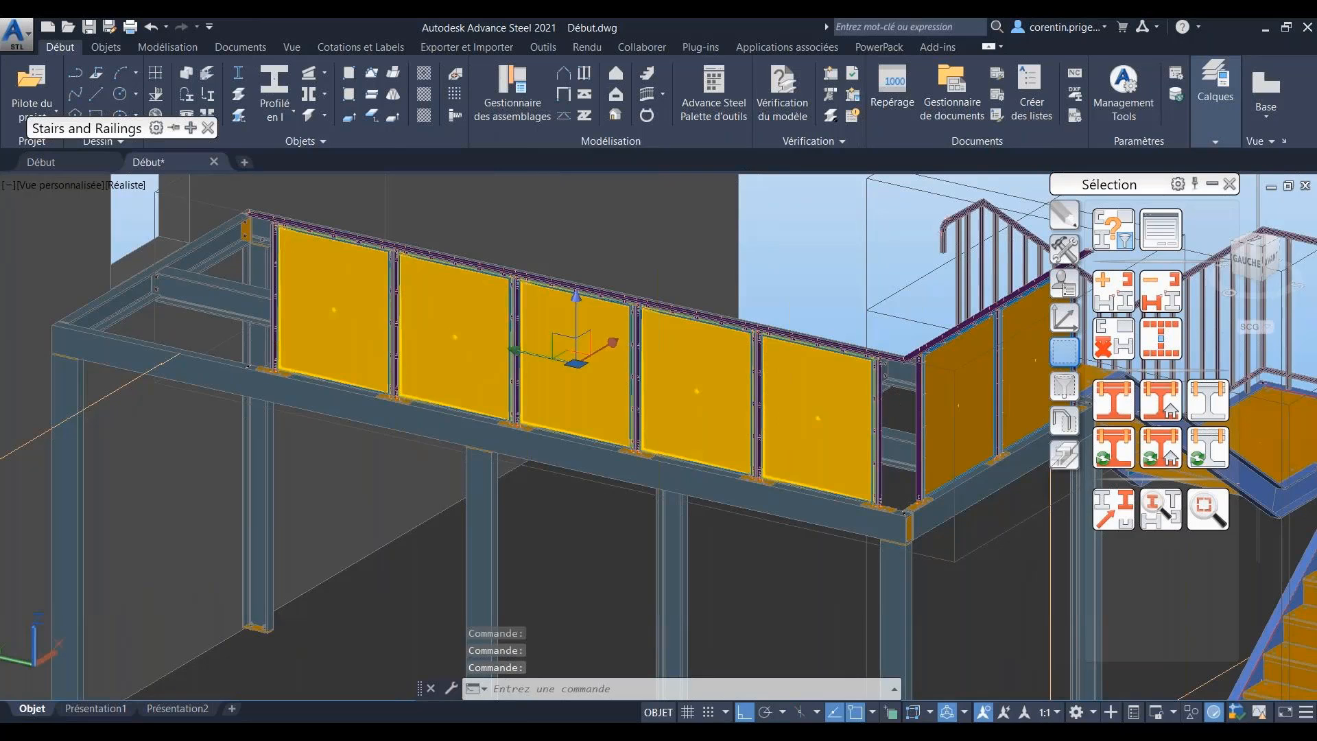
middle_drag(823, 415, 536, 417)
scroll(535, 417, up, 3)
key(Escape)
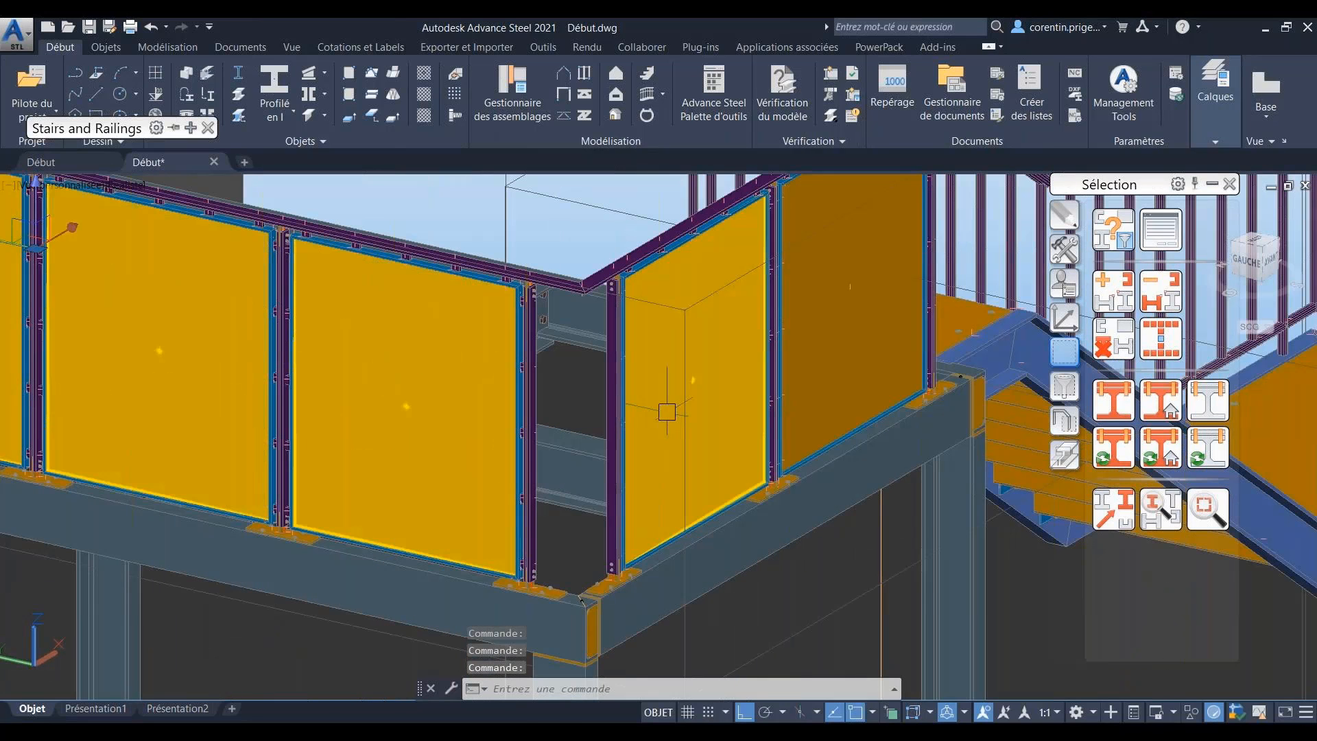
click(1238, 144)
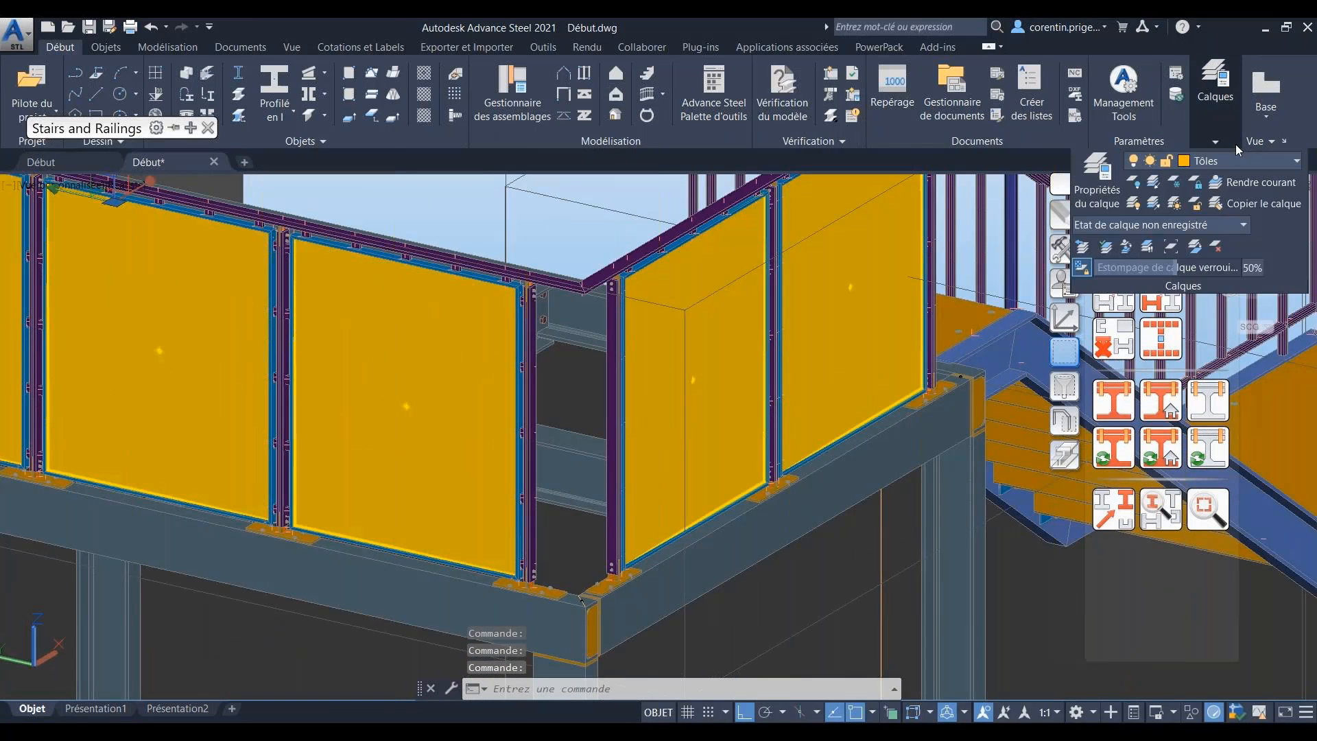
click(1250, 165)
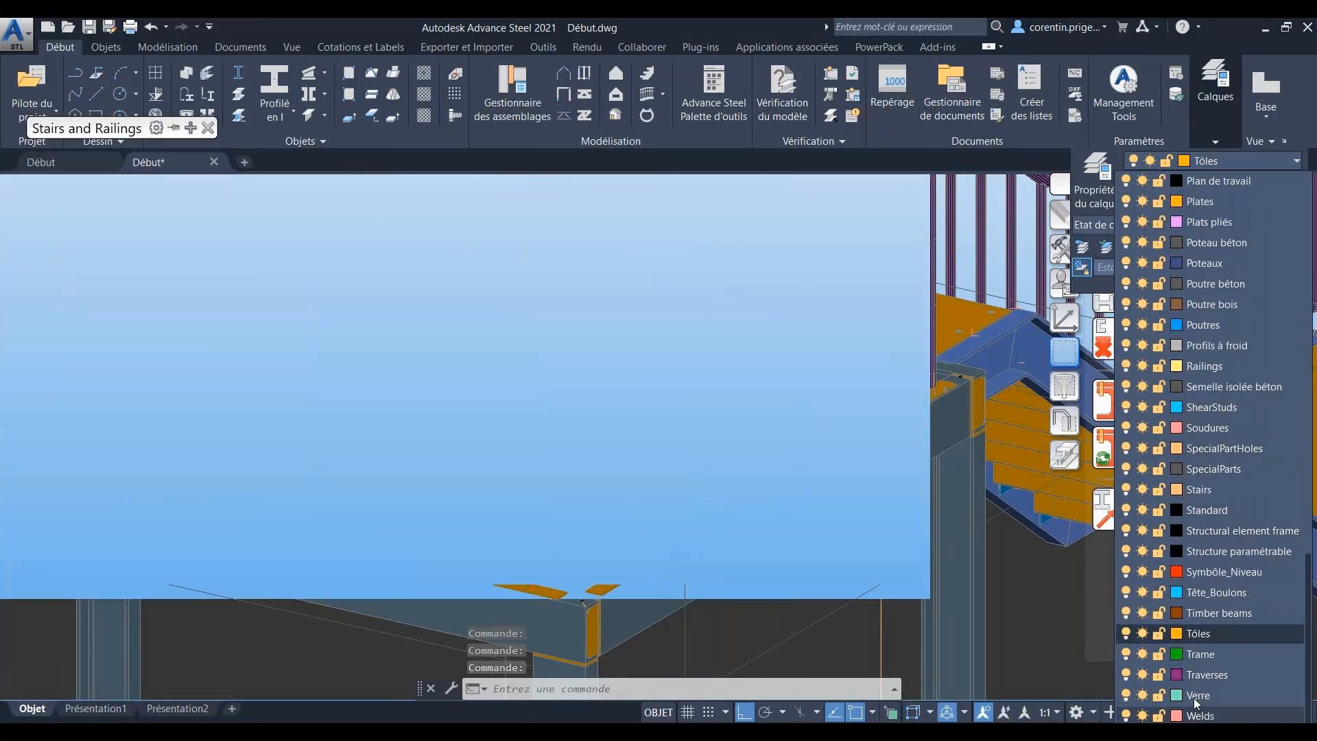
click(1179, 696)
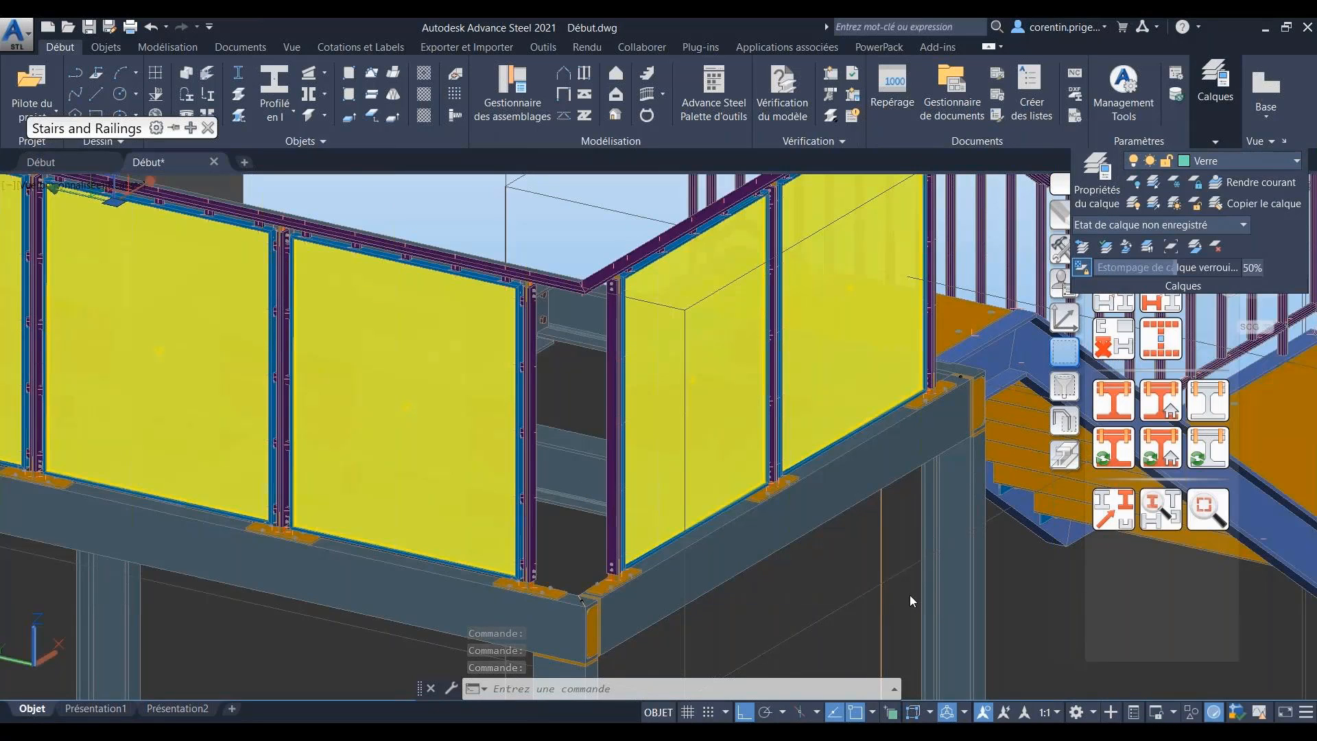
key(Escape)
Step: View the glazed railing and the preview of the Une volée avec palier stair macro, and reposition the stair palette over the model
shift+middle_drag(679, 382, 343, 408)
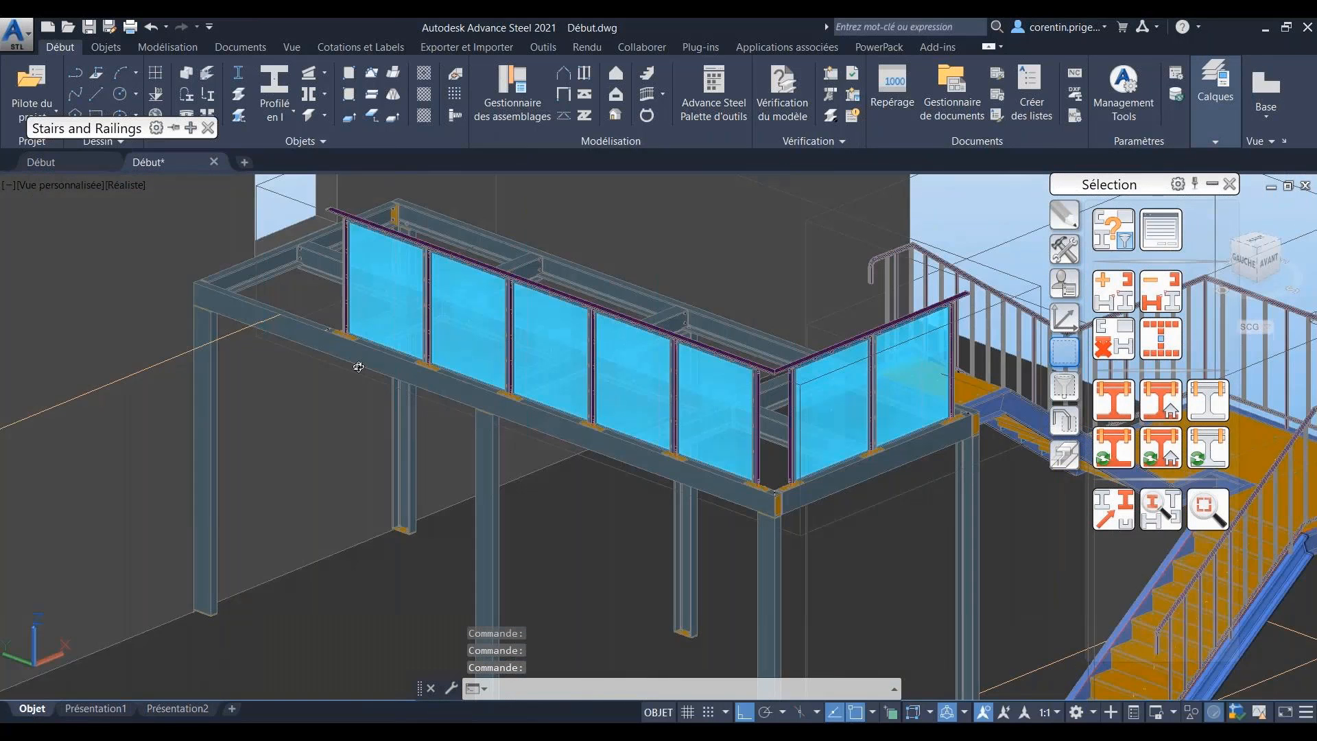
scroll(422, 281, up, 2)
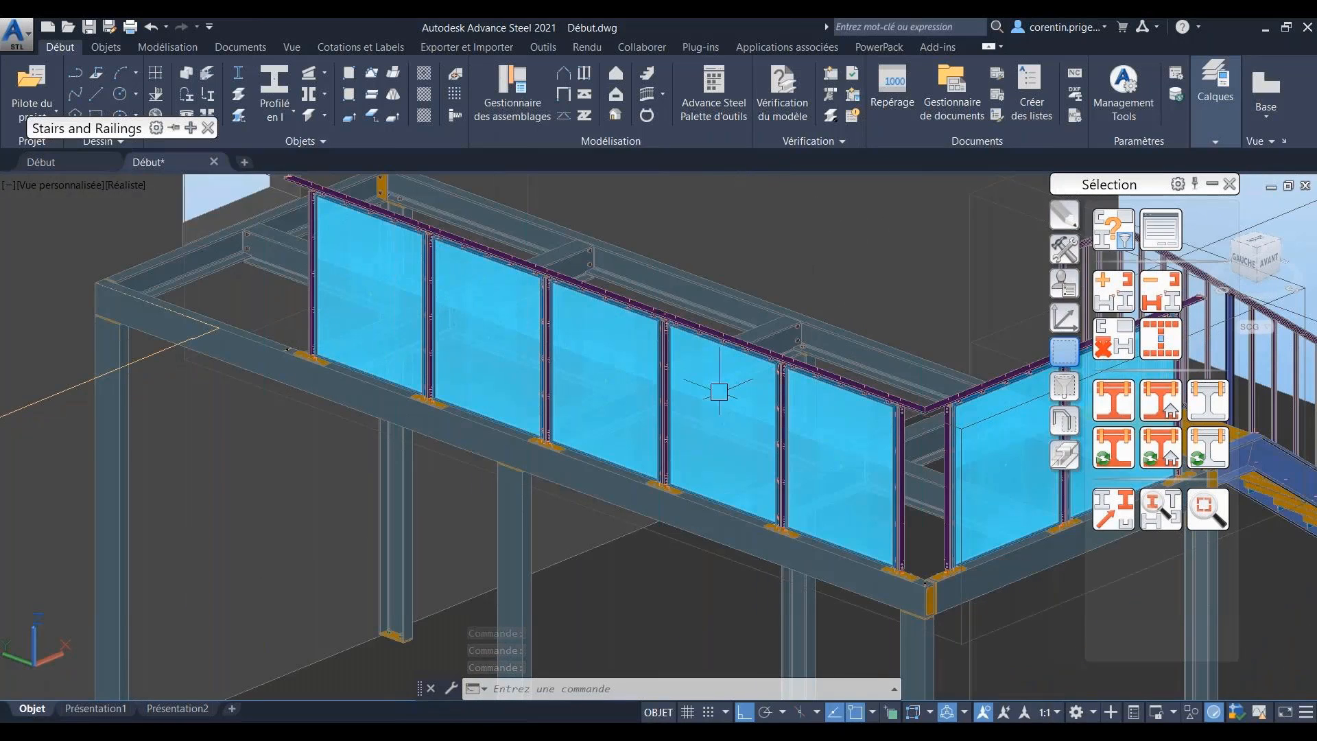
middle_drag(226, 353, 403, 471)
mouse_move(204, 191)
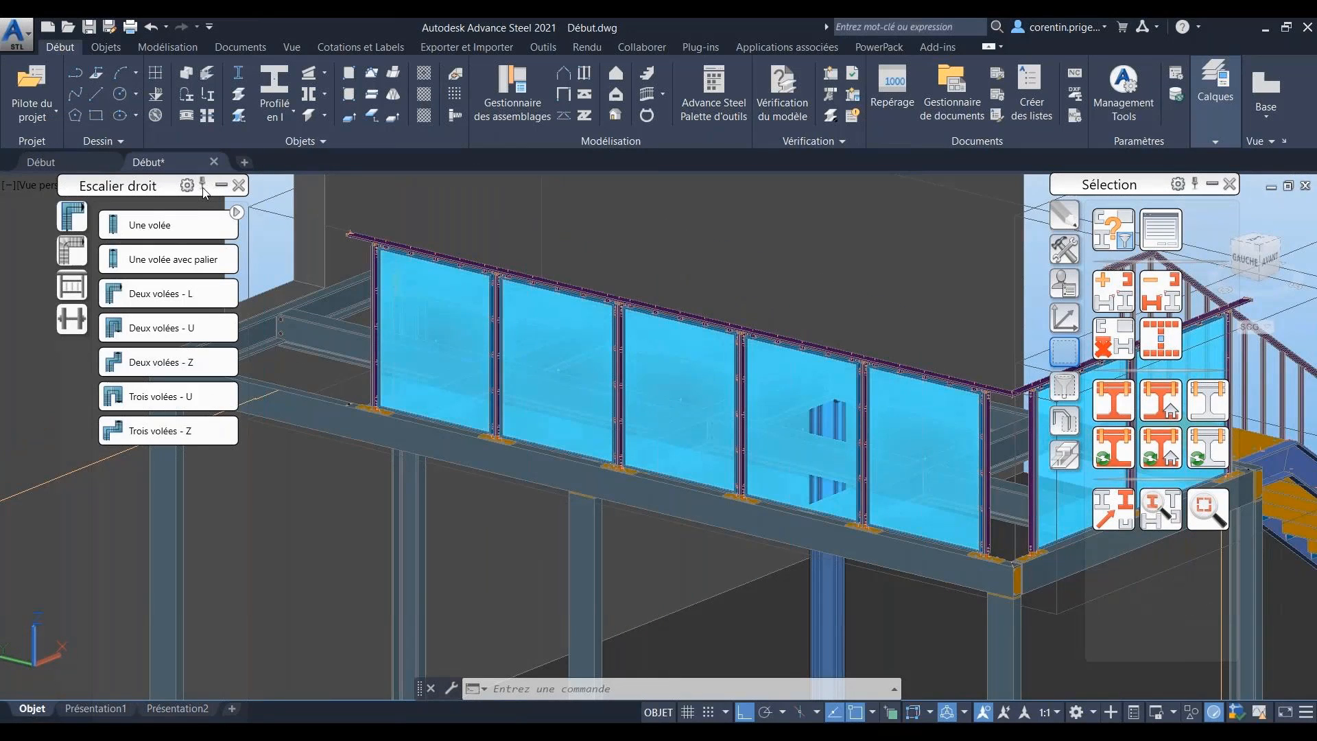
click(869, 49)
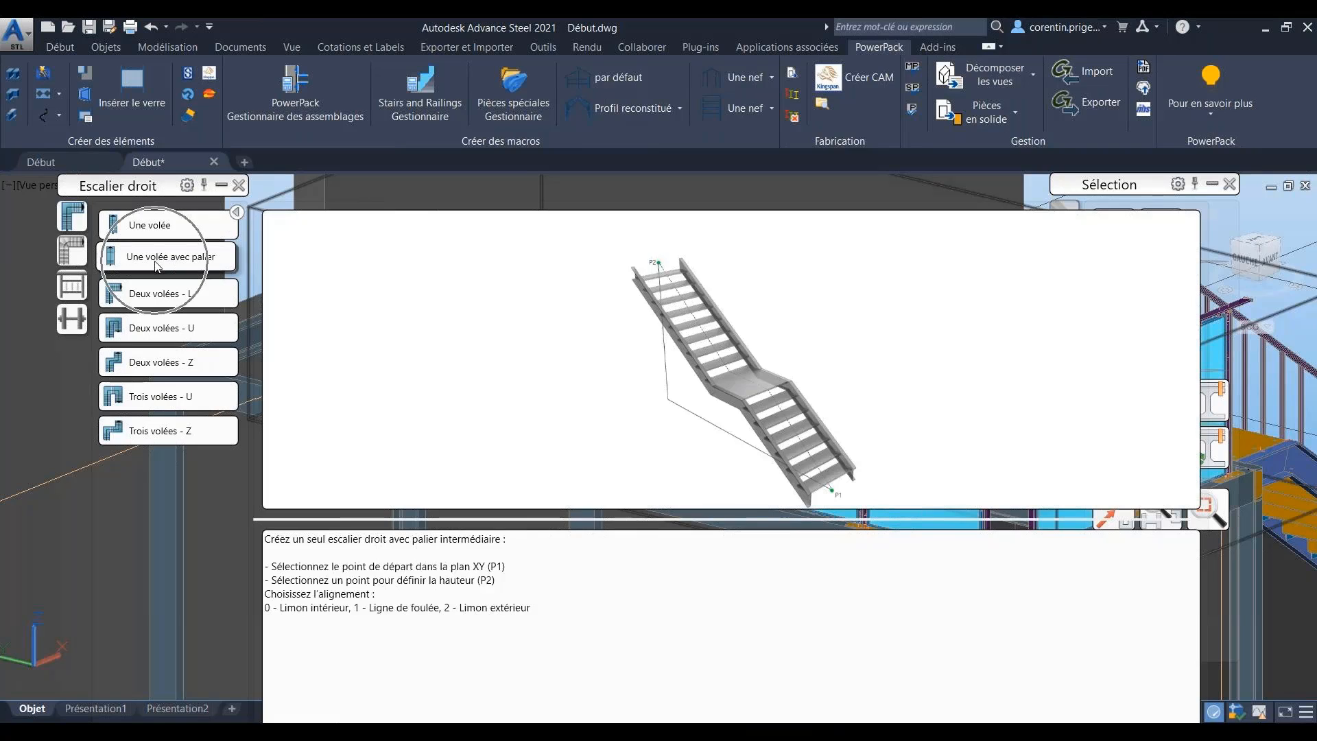
mouse_move(226, 289)
mouse_move(226, 265)
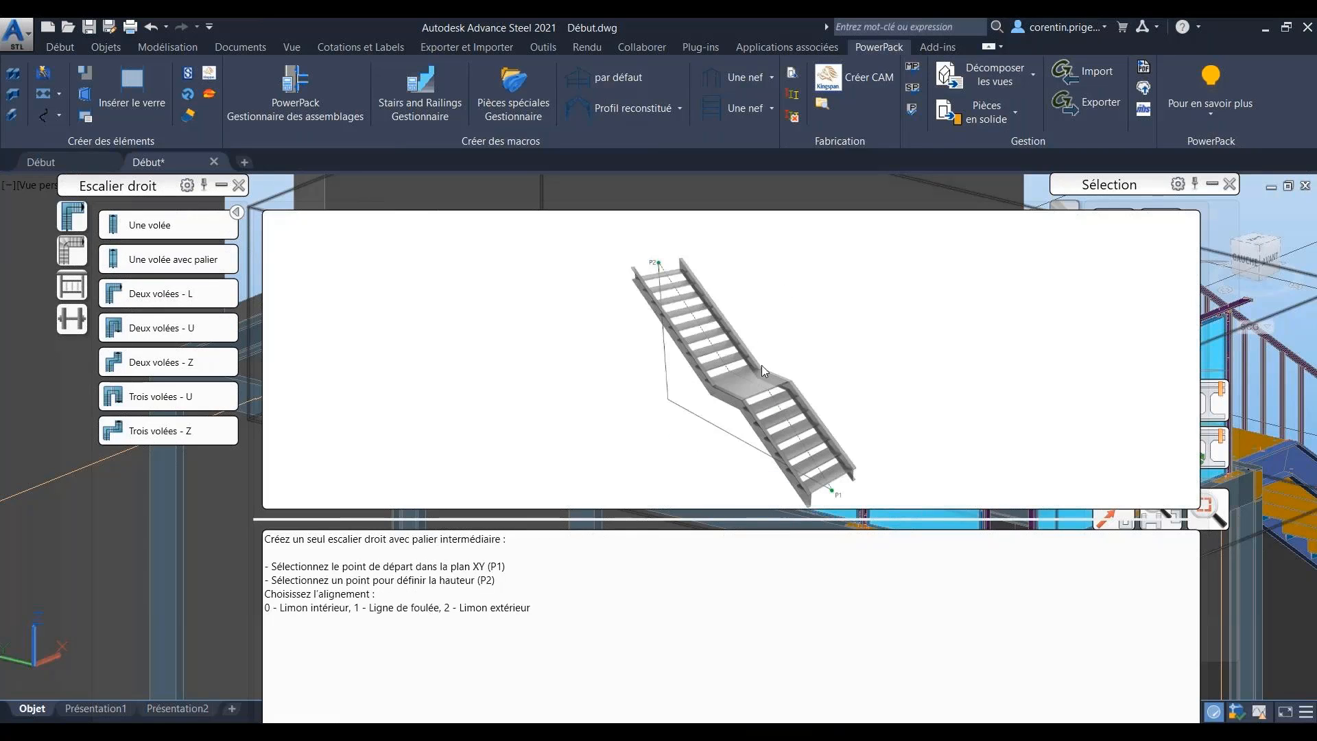
key(ctrl)
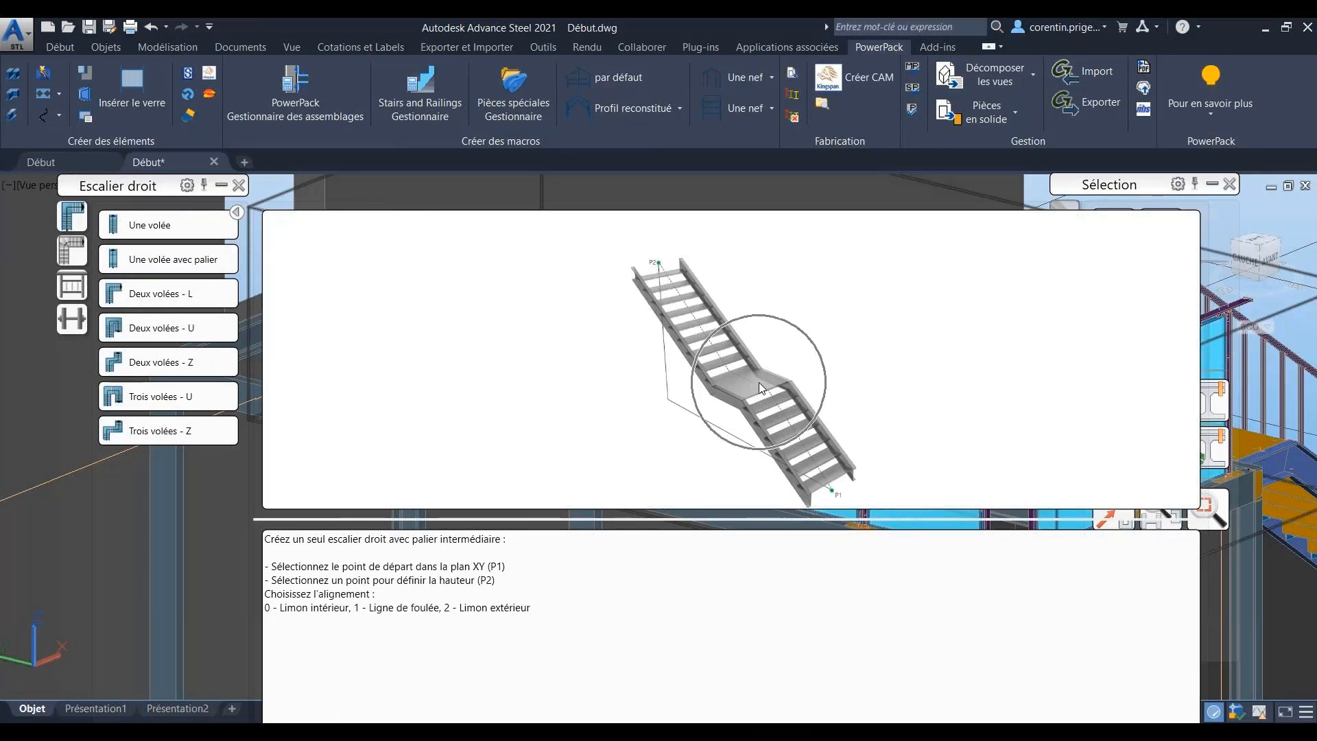
click(236, 212)
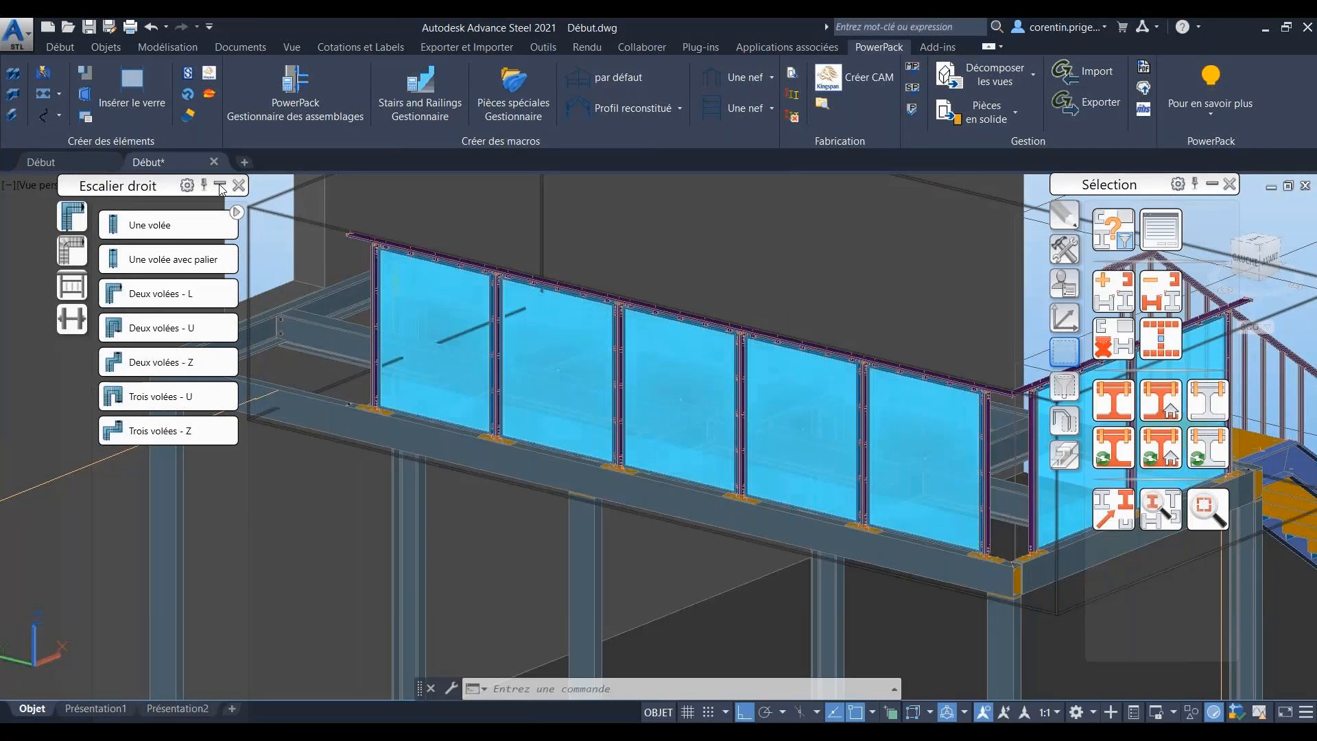
drag(221, 191, 737, 217)
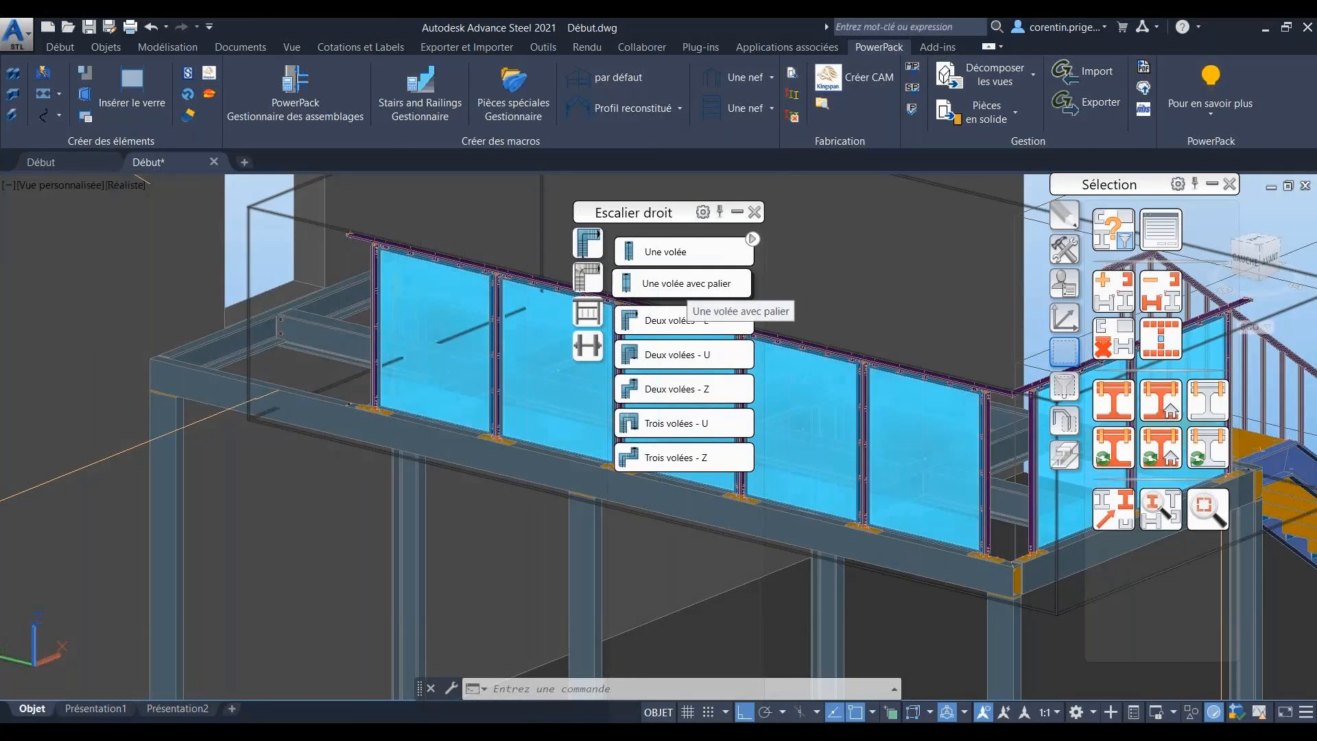
Step: Create a Une volée avec palier stair from the guide line's end on the platform to the vertical line's upper end, with alignment 1 (Centre)
click(683, 284)
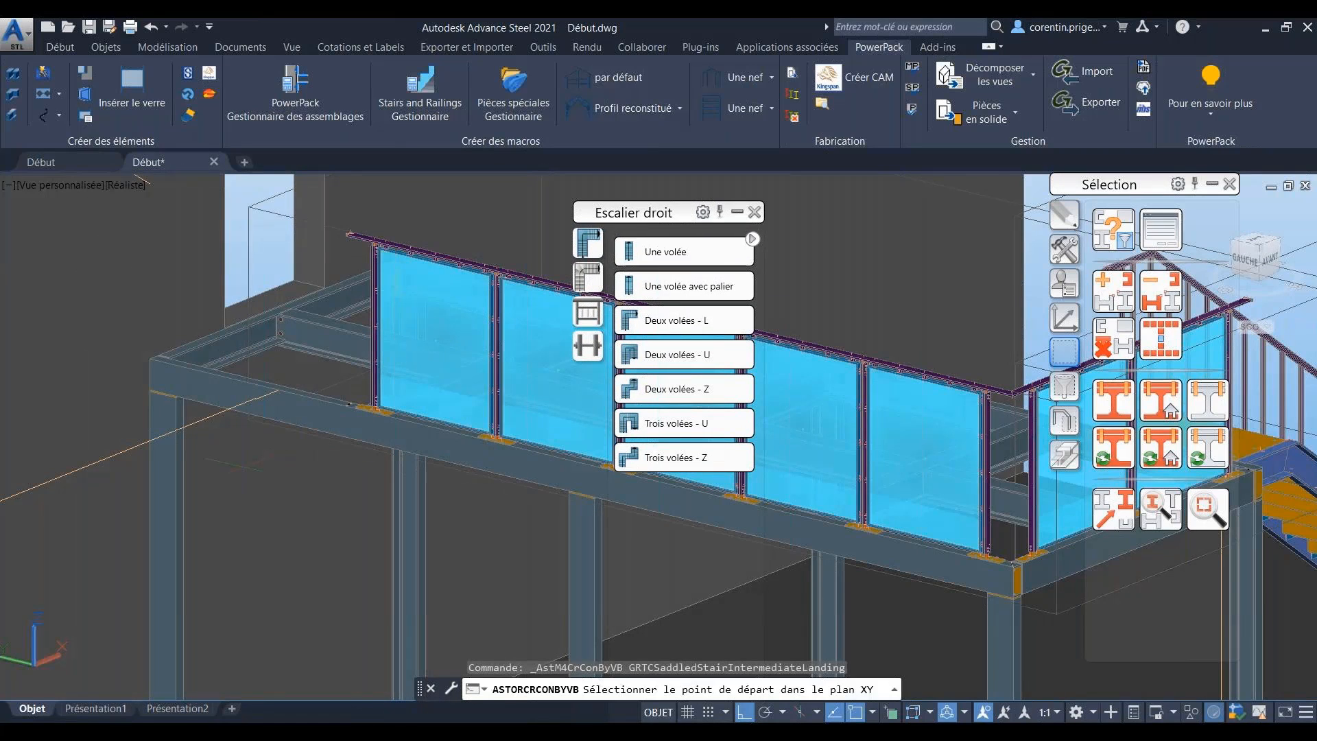
scroll(240, 421, up, 8)
click(265, 315)
scroll(295, 403, down, 6)
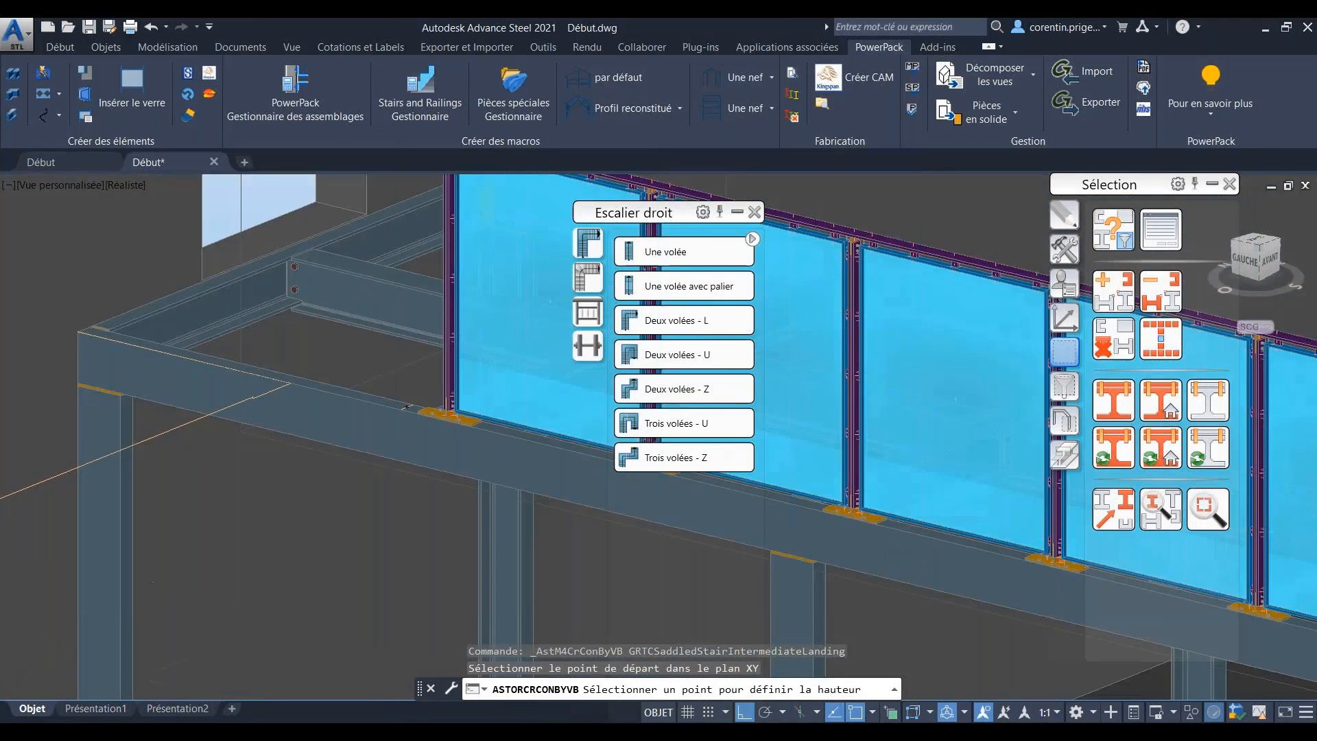
scroll(253, 411, down, 3)
middle_drag(177, 471, 419, 449)
scroll(418, 450, down, 3)
click(231, 306)
text(1)
key(Return)
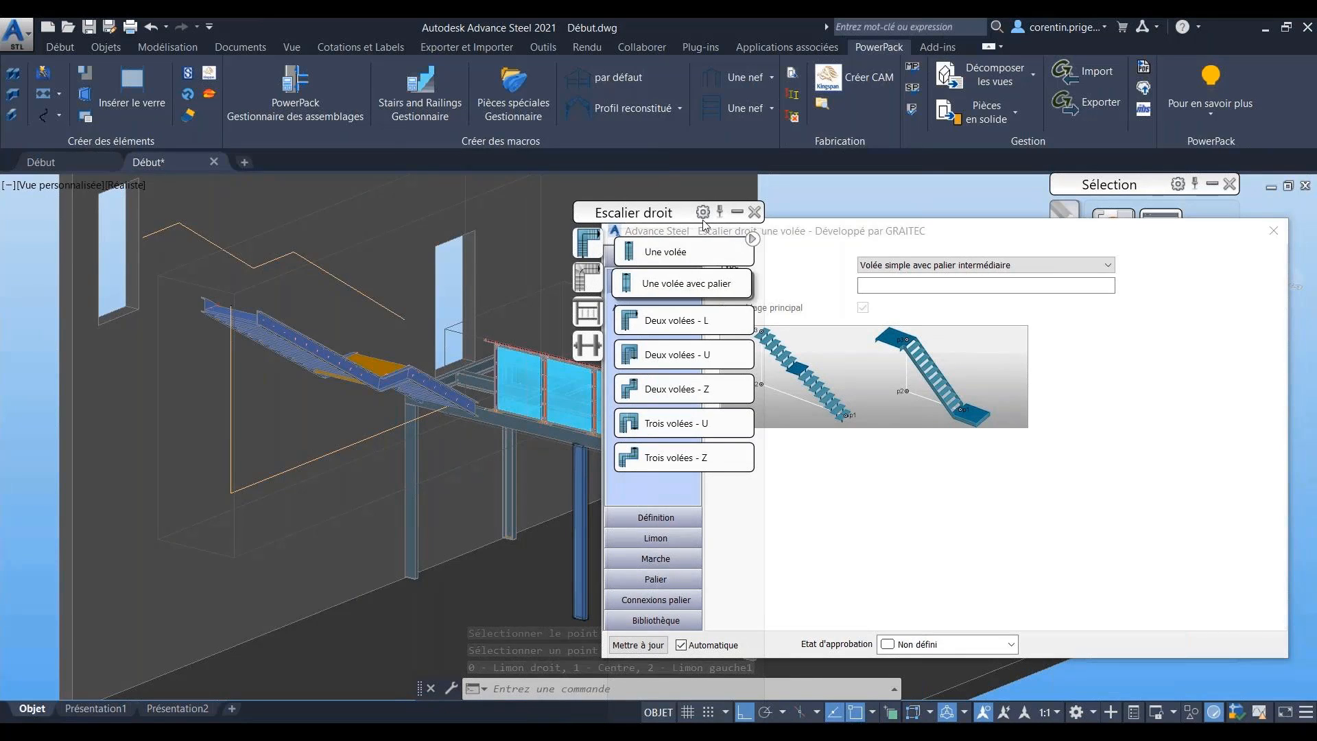
Step: Load the ESC R+1 preset from the library for the new stair and close the stair palette
drag(640, 213, 526, 191)
click(677, 621)
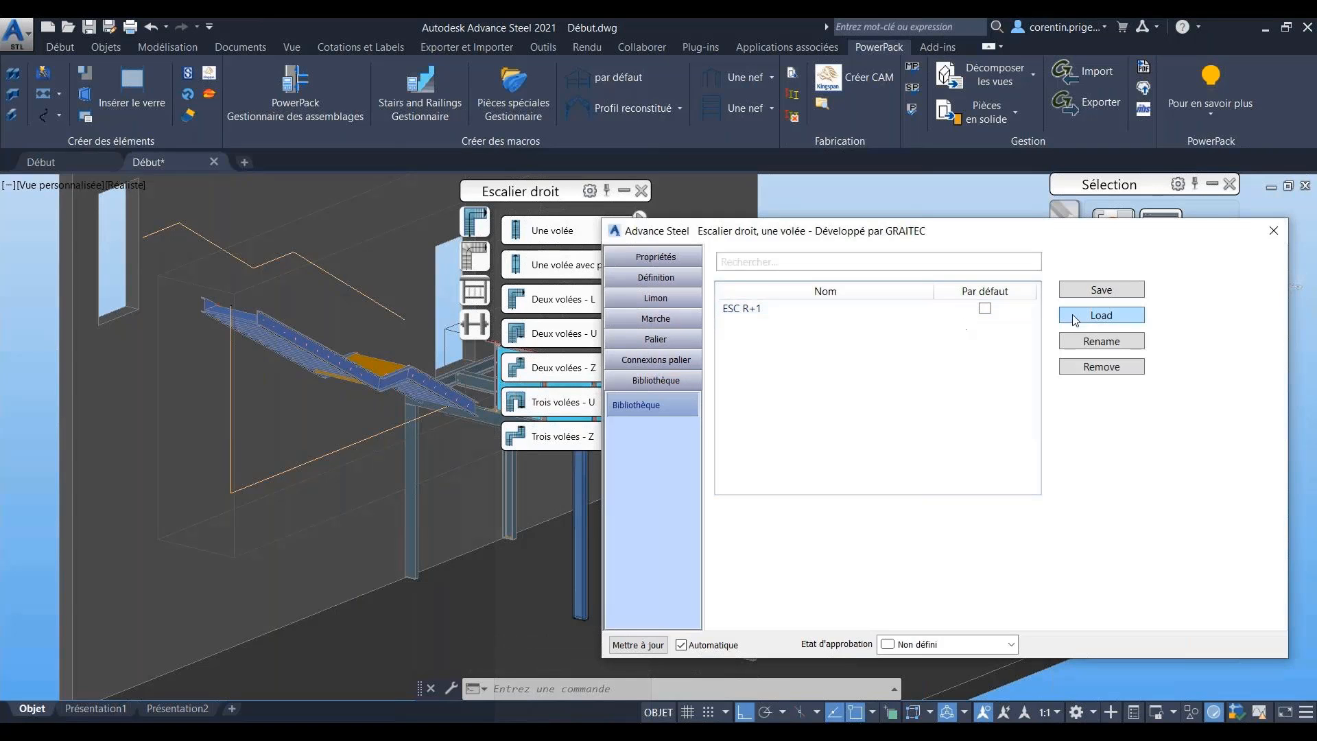
click(644, 195)
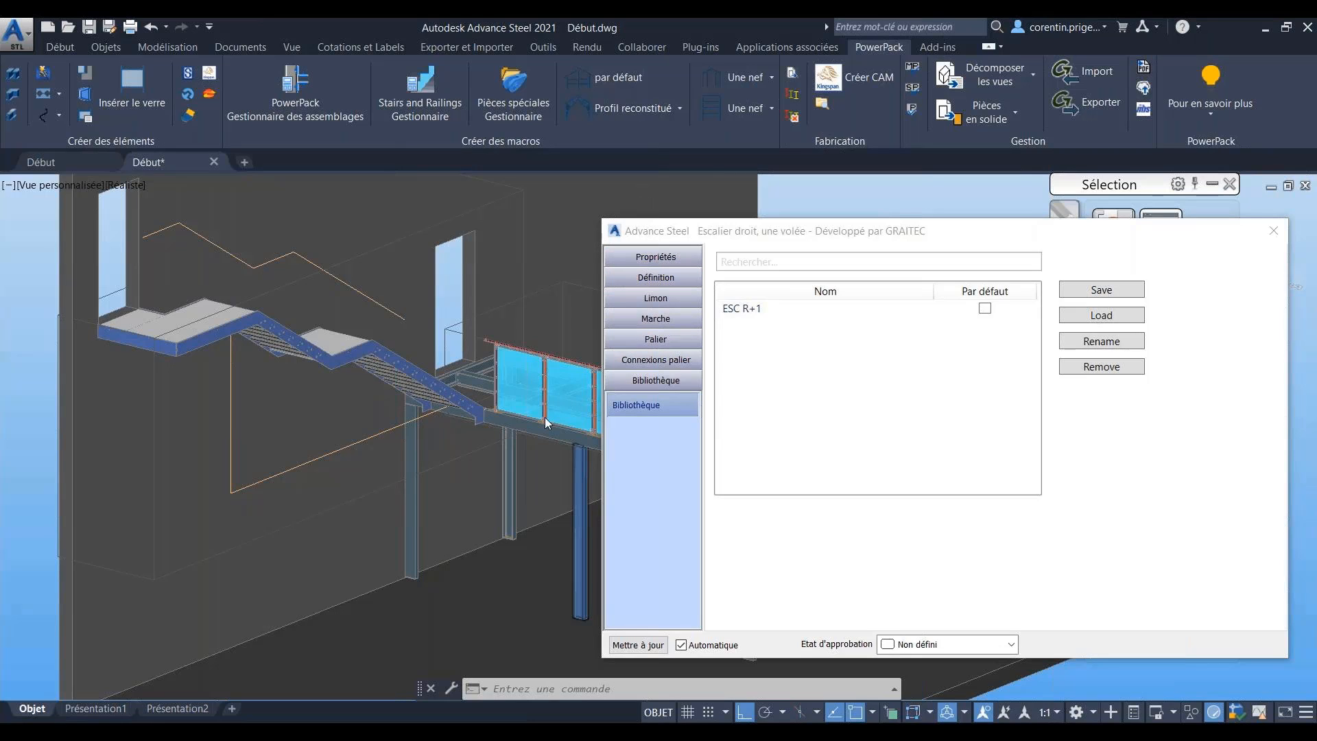
Step: Inspect the new stair's flights, intermediate landing, grating treads and stringer bolts
shift+middle_drag(482, 409, 213, 504)
middle_drag(385, 254, 192, 476)
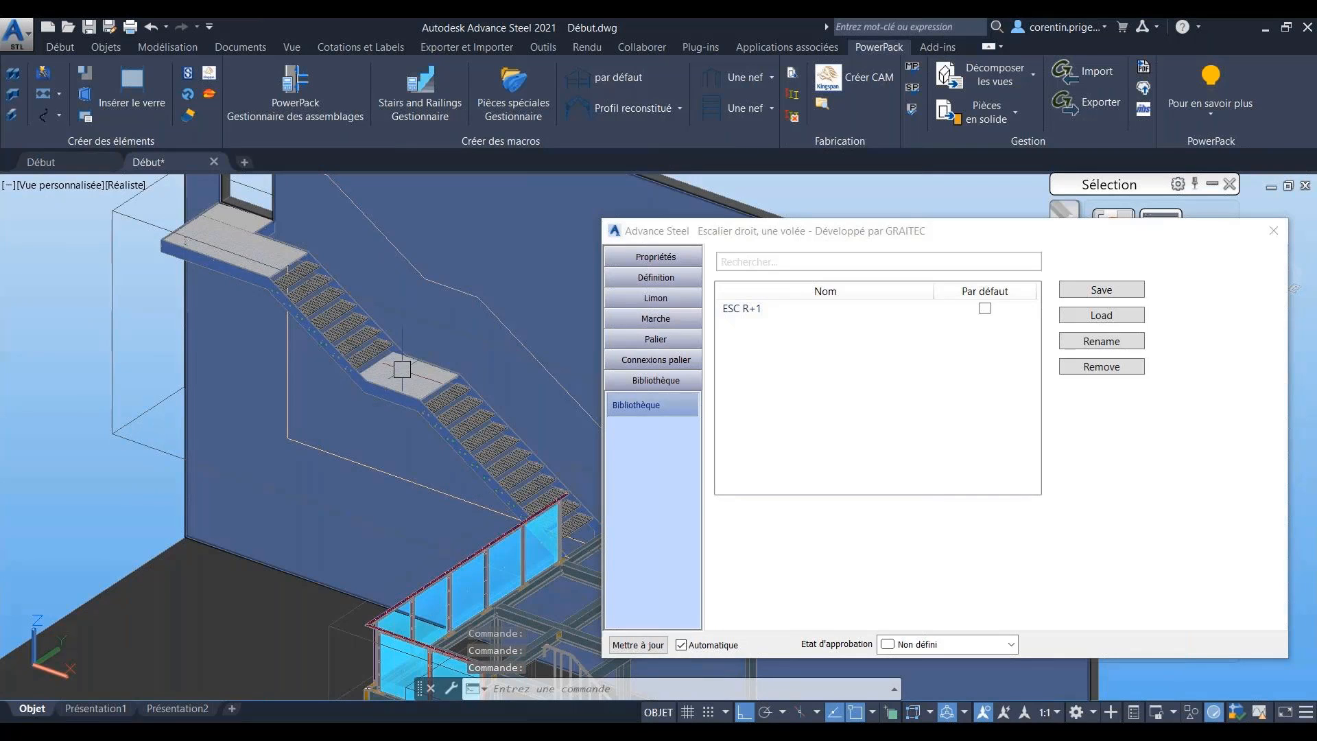
scroll(415, 374, up, 5)
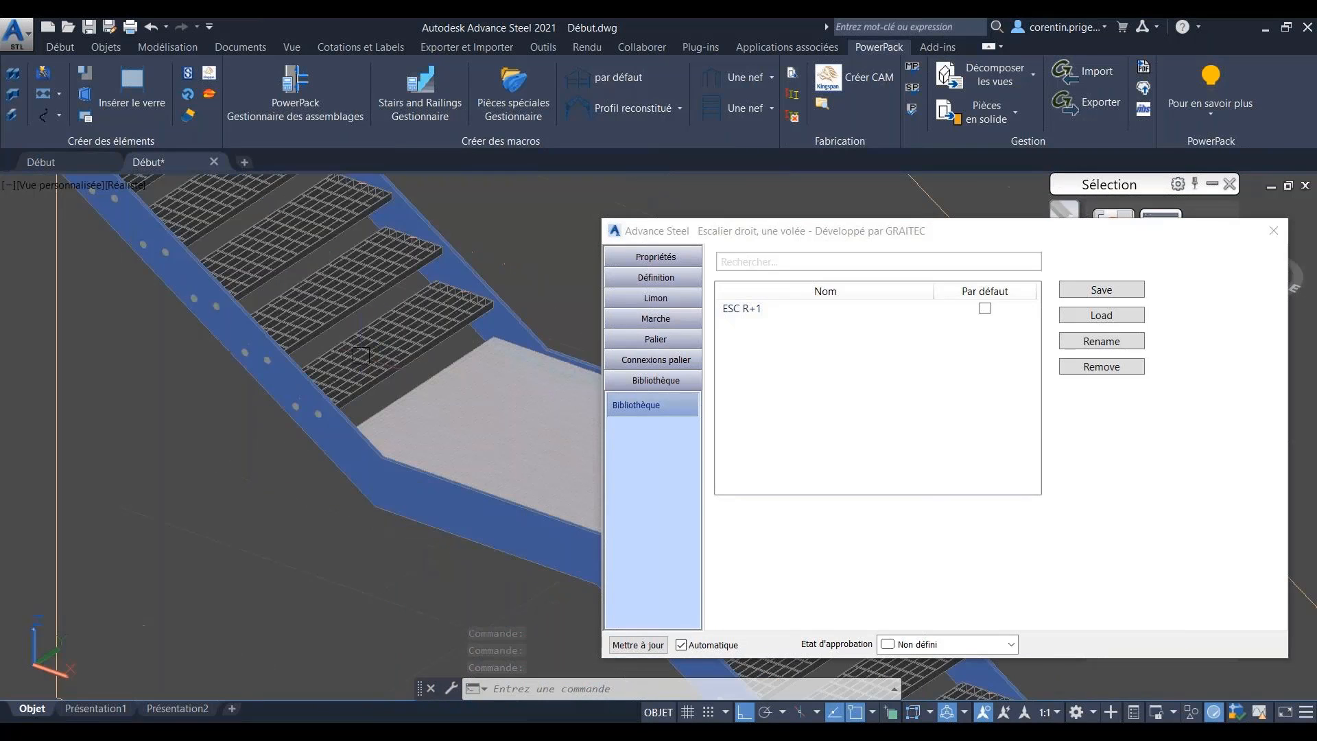
scroll(341, 448, up, 6)
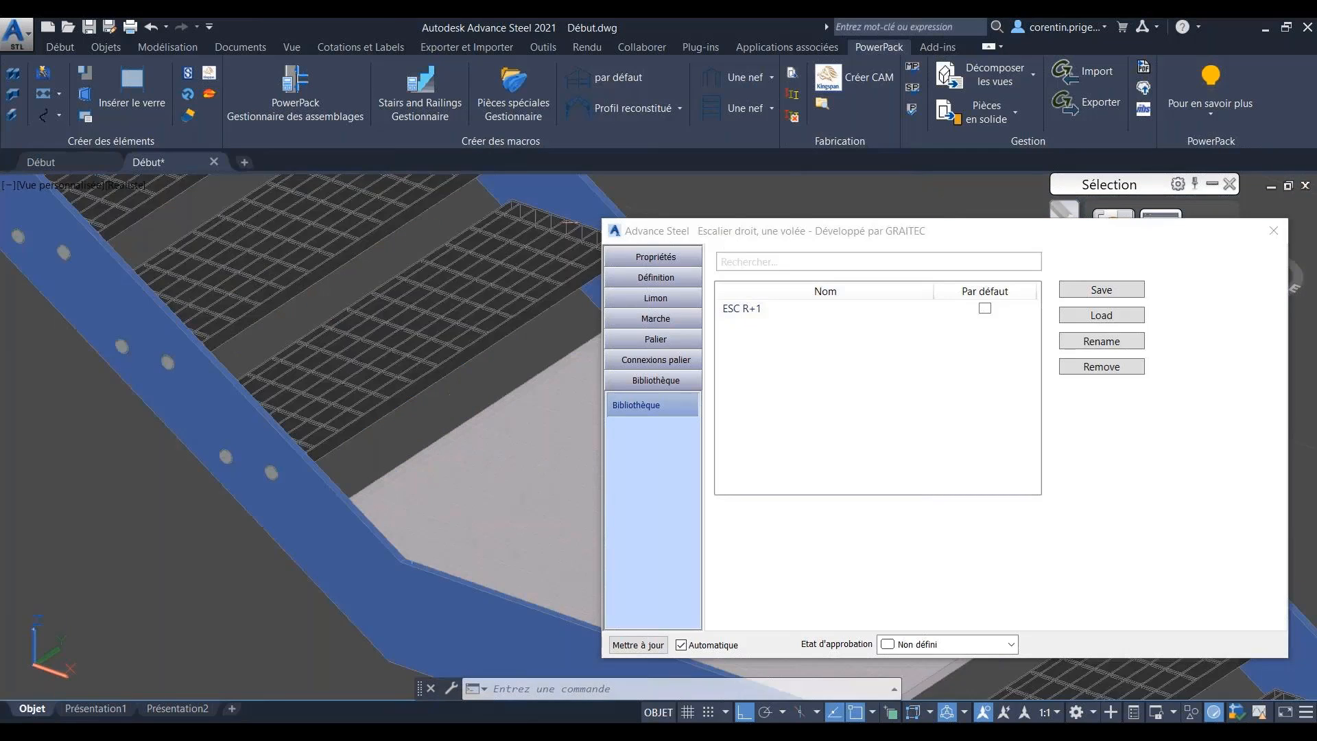
Step: Inspect the grating treads and landing up close, close the stair macro's dialog and view the whole structure
shift+middle_drag(448, 347, 407, 322)
scroll(471, 206, down, 5)
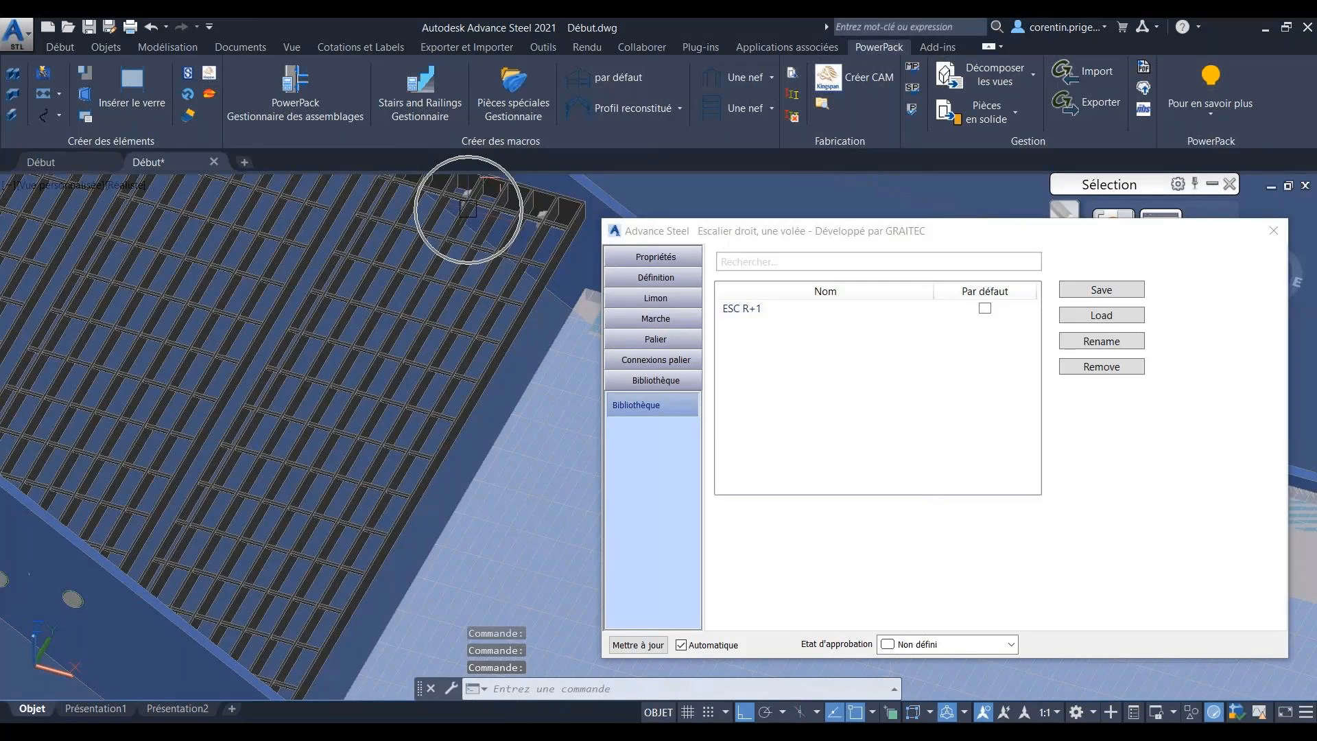
shift+middle_drag(414, 393, 395, 376)
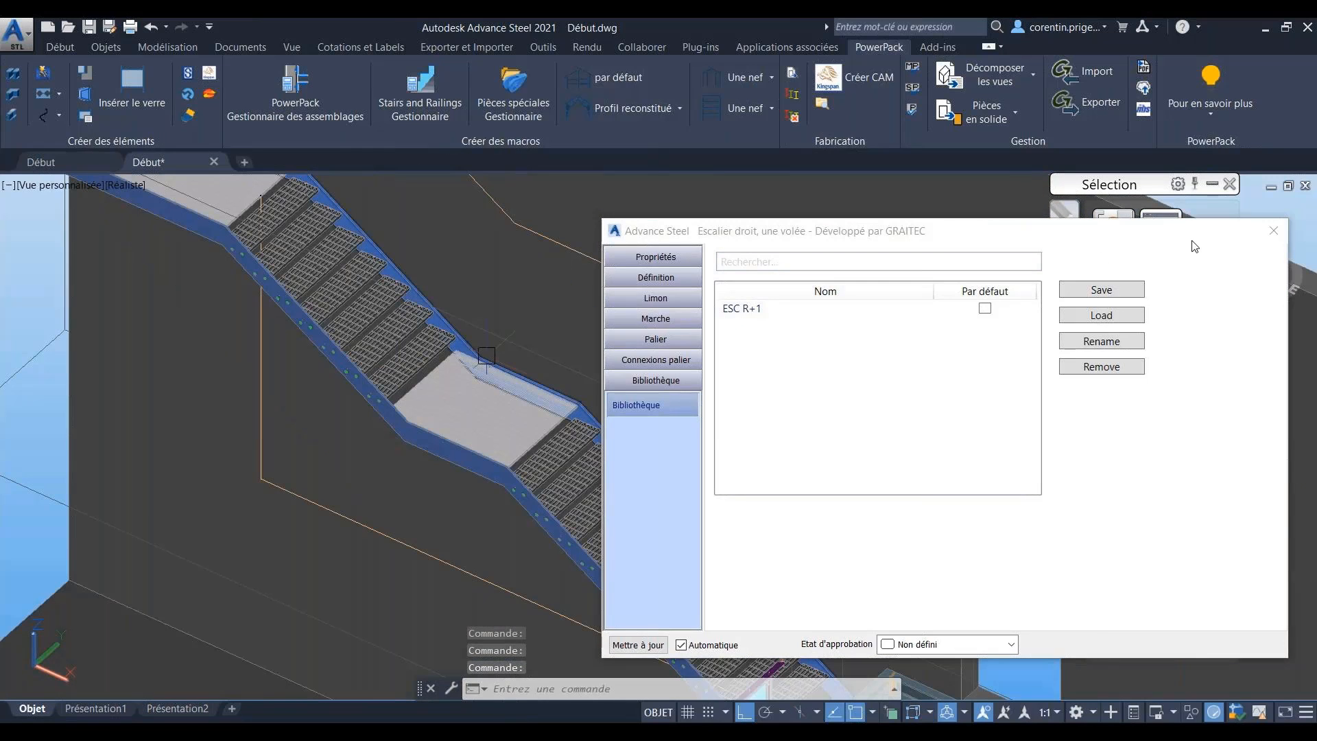
click(1272, 239)
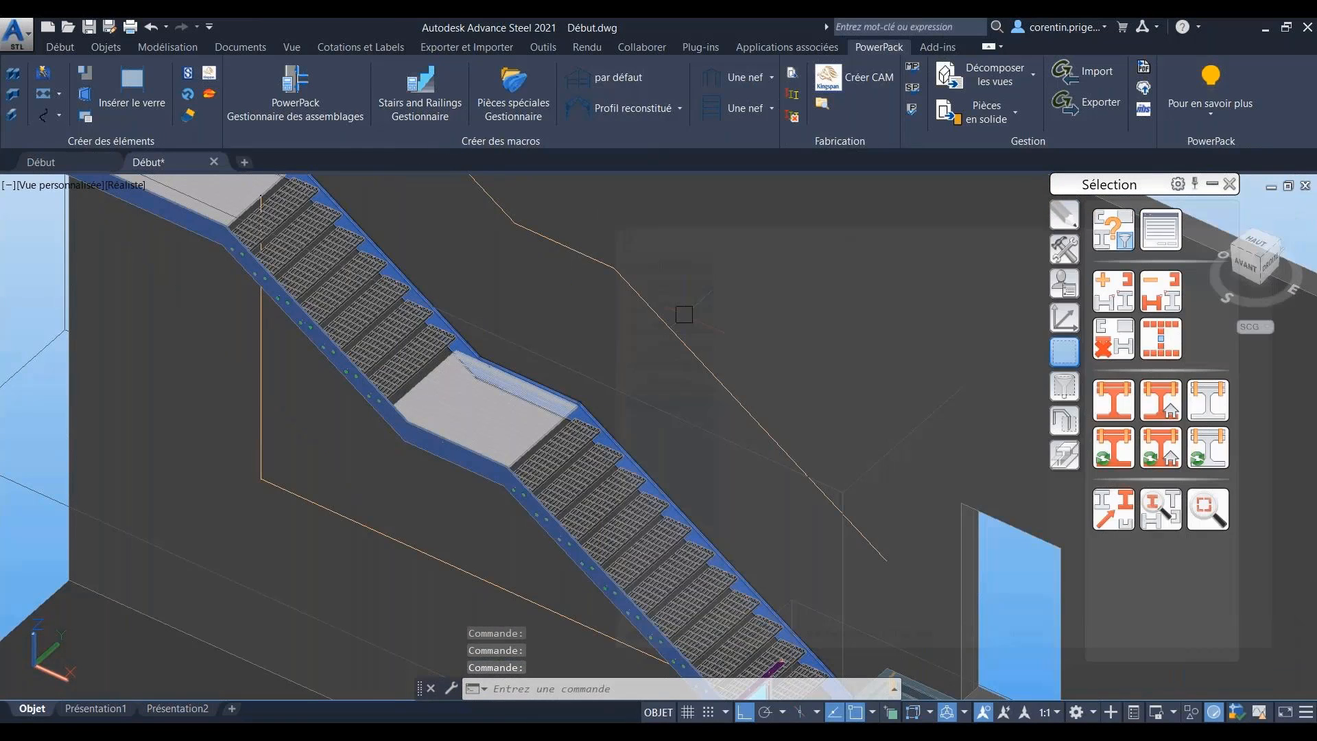
scroll(682, 309, down, 5)
shift+middle_drag(682, 308, 386, 456)
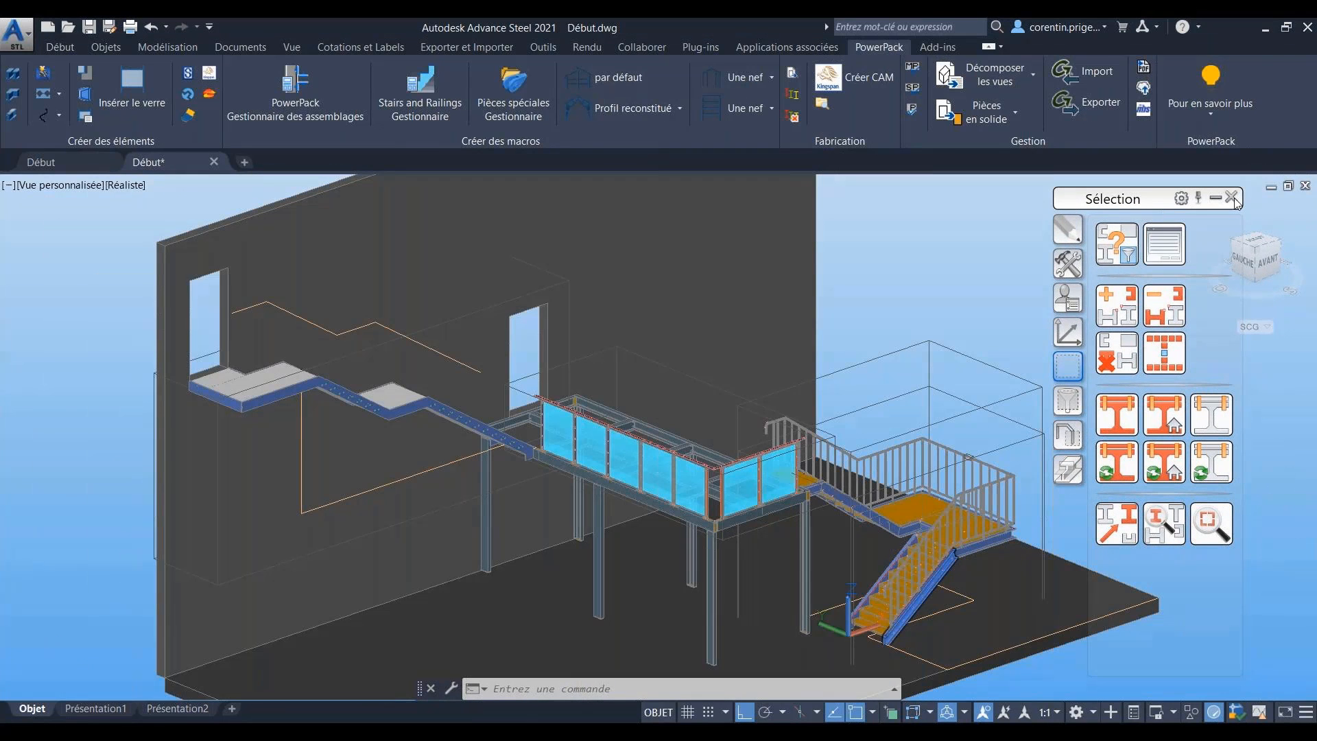
Step: Replace the Sélection palette with the Stairs and Railings palette and switch the visual style to Filaire 2D
click(1232, 199)
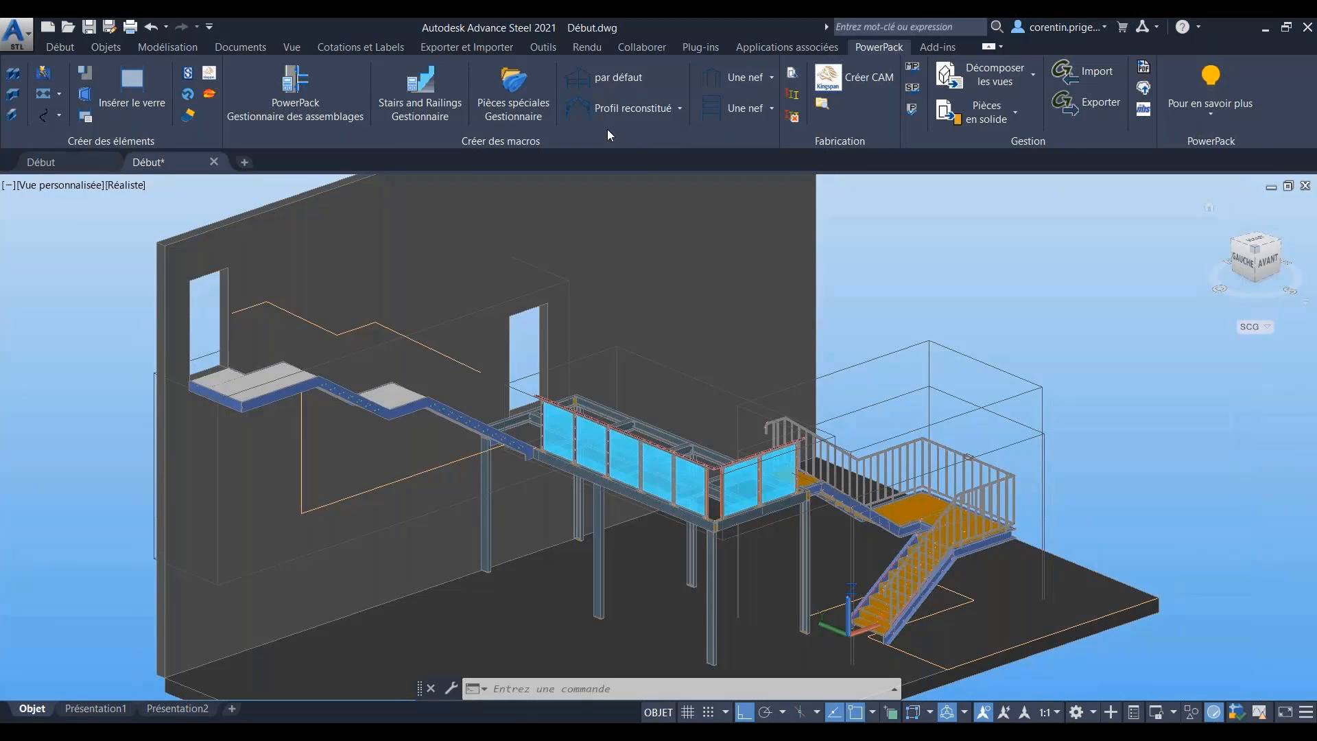
click(432, 89)
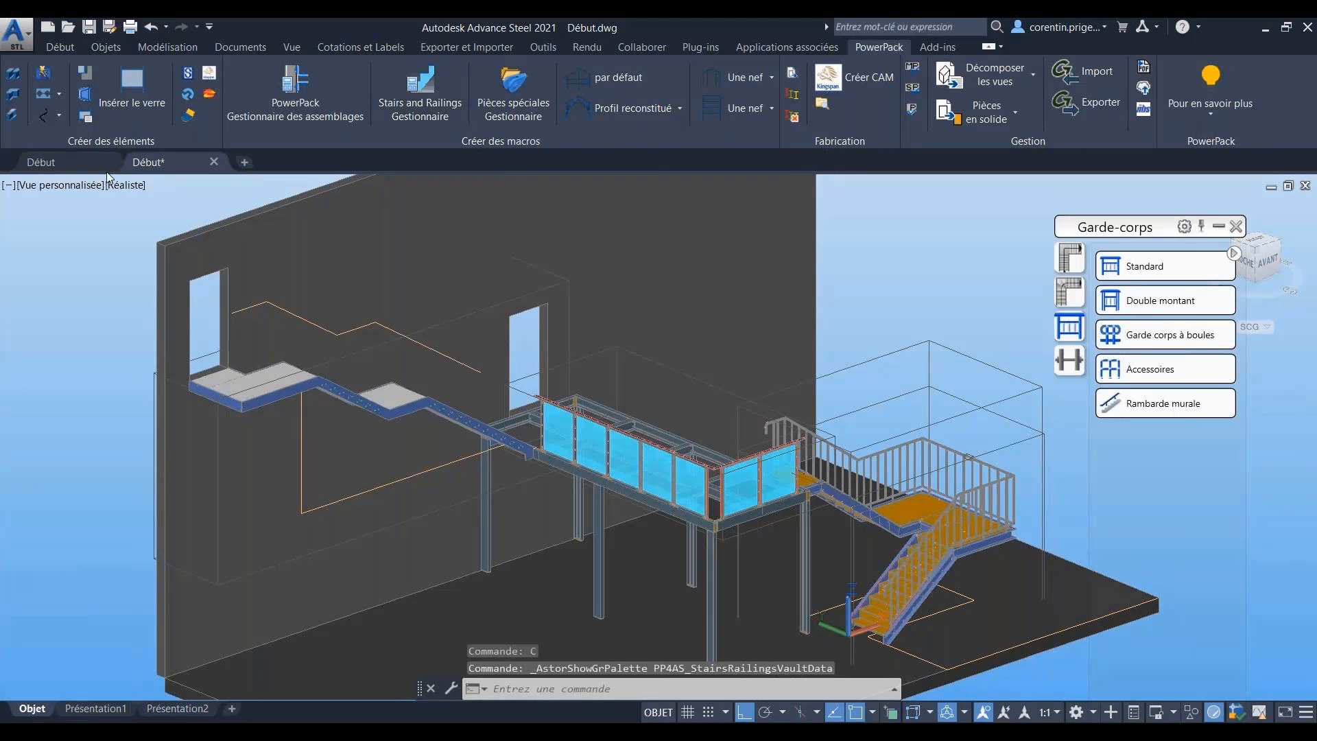
click(127, 184)
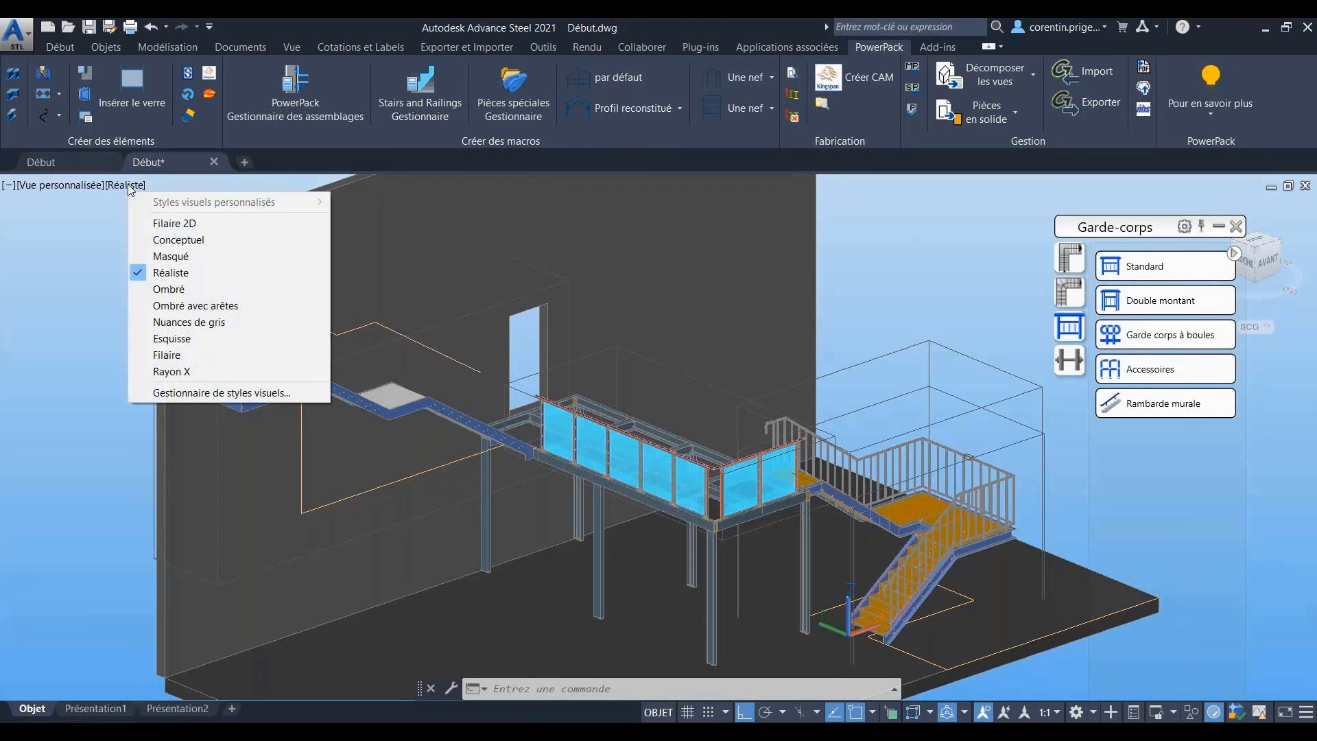
click(157, 223)
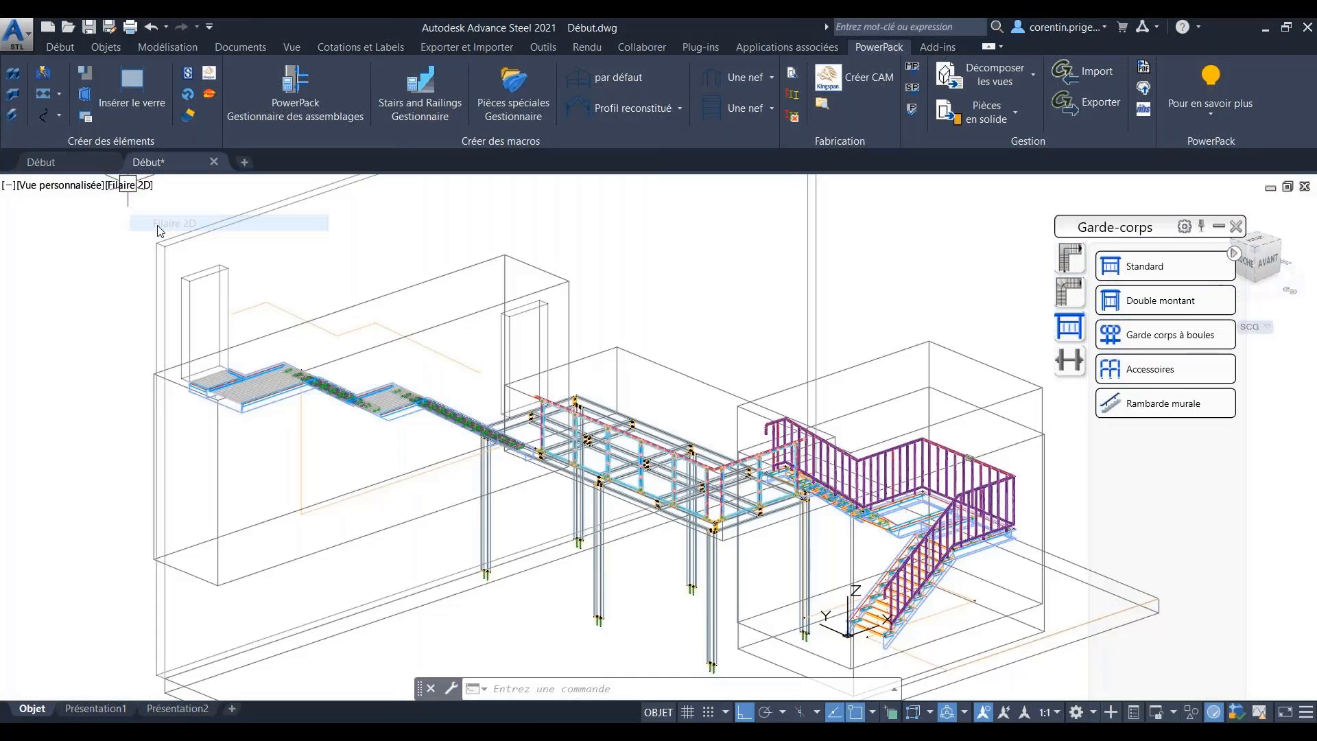
key(ctrl)
key(ctrl)
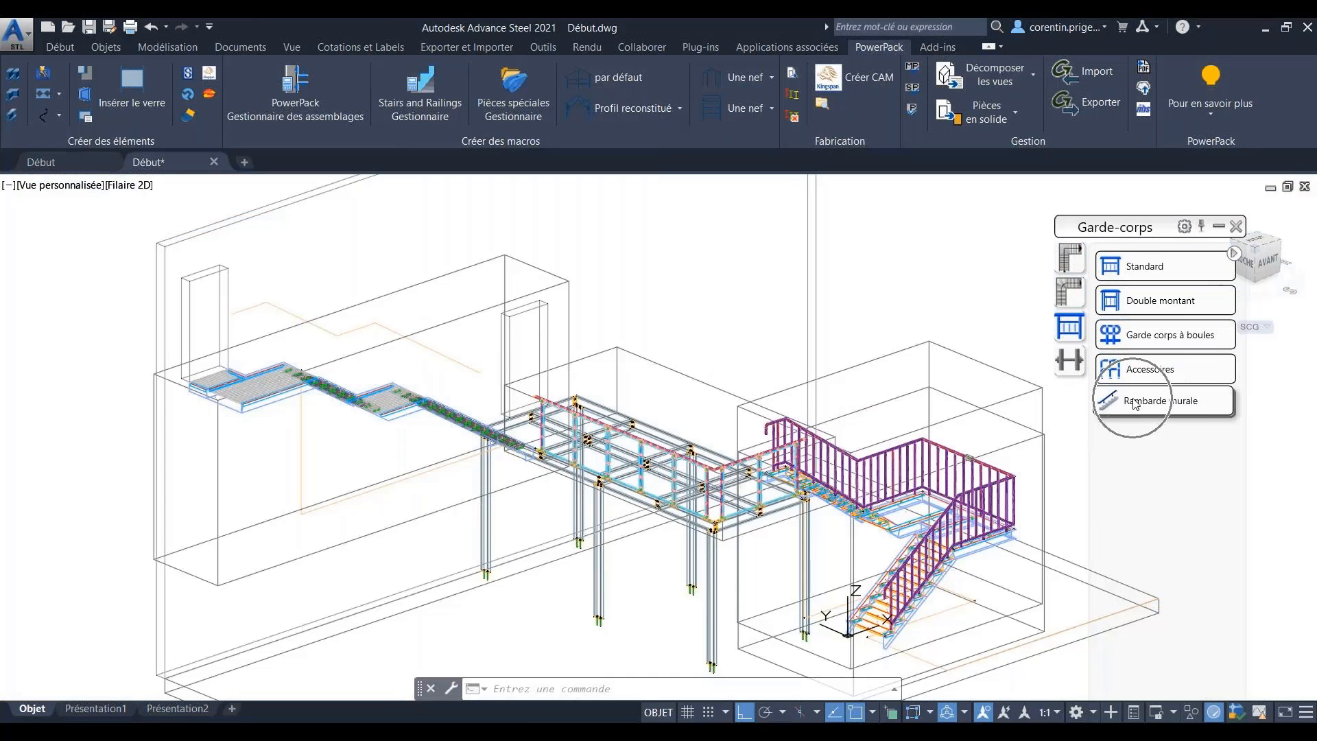
Step: Create a Rambarde murale wall handrail along the polyline above the stair with the intermediate landing
click(1133, 404)
scroll(331, 360, up, 2)
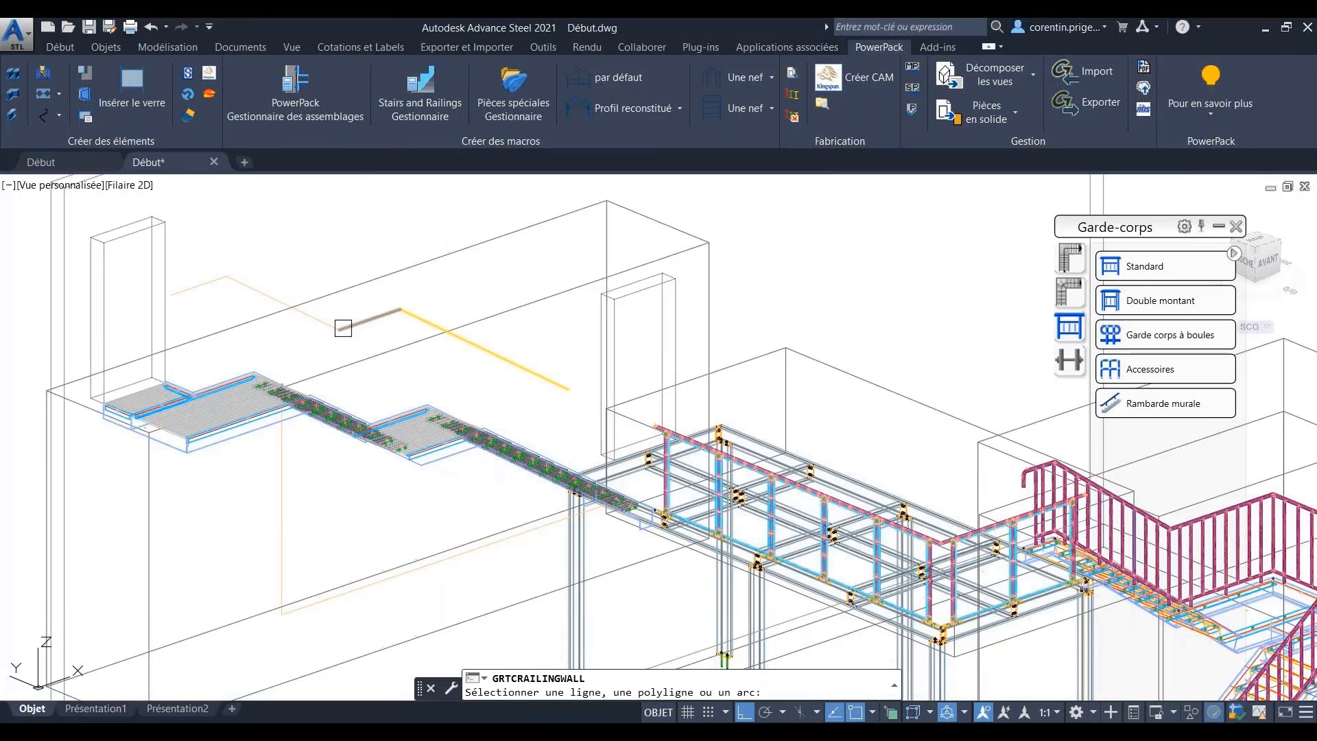
click(218, 304)
Step: Load the MC BETON preset from the library for the wall handrail
click(642, 616)
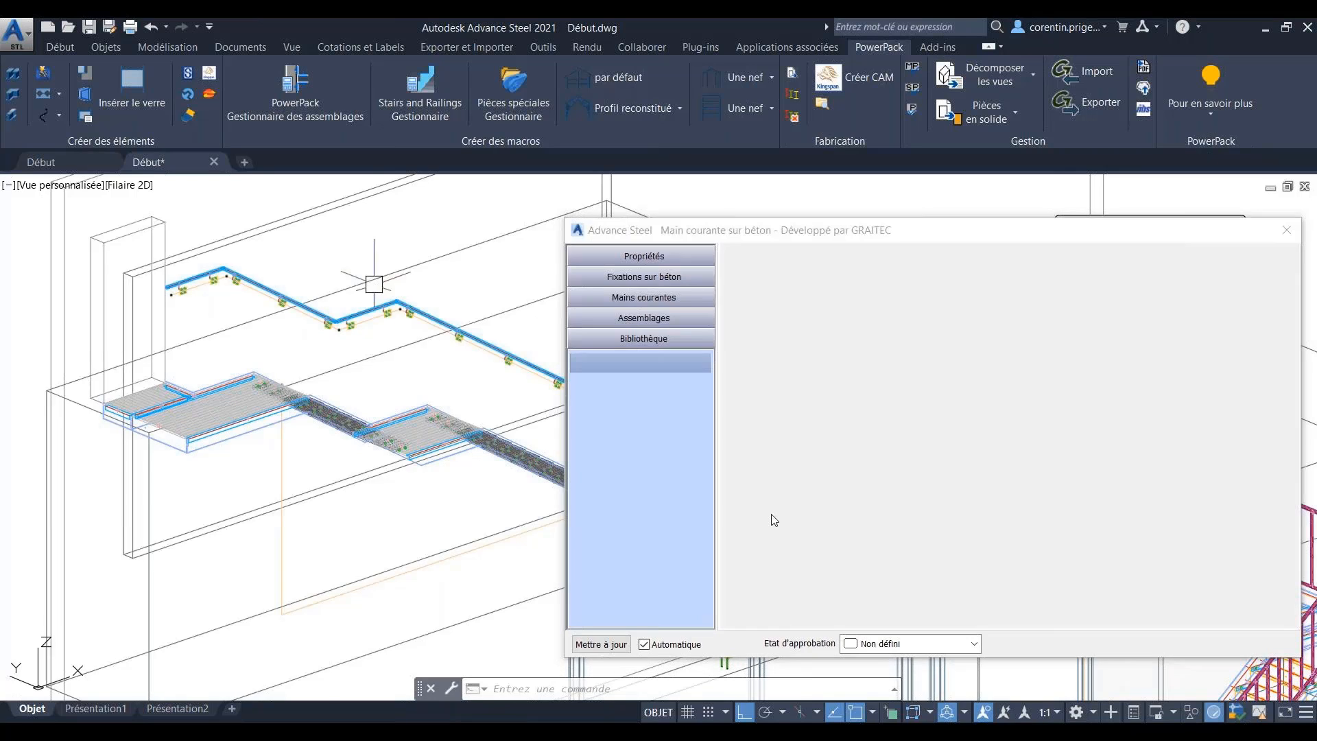
click(758, 310)
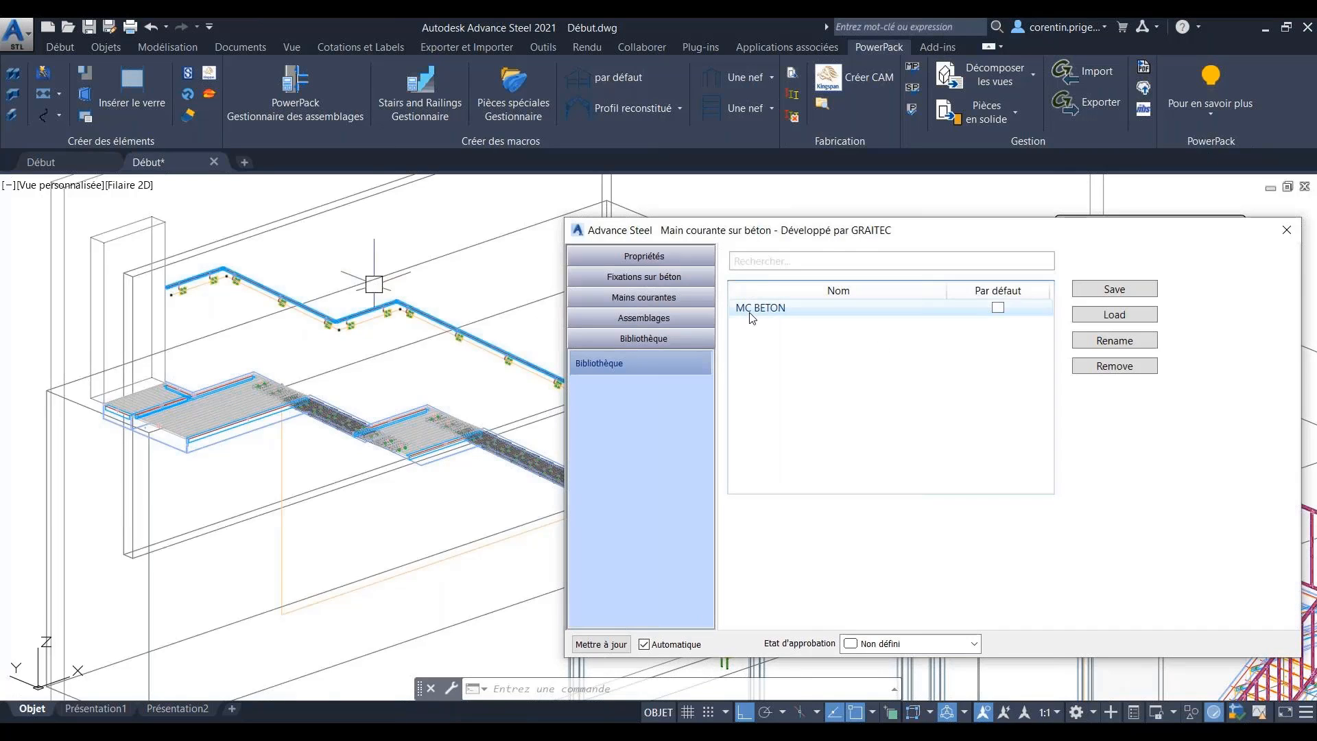
click(1112, 314)
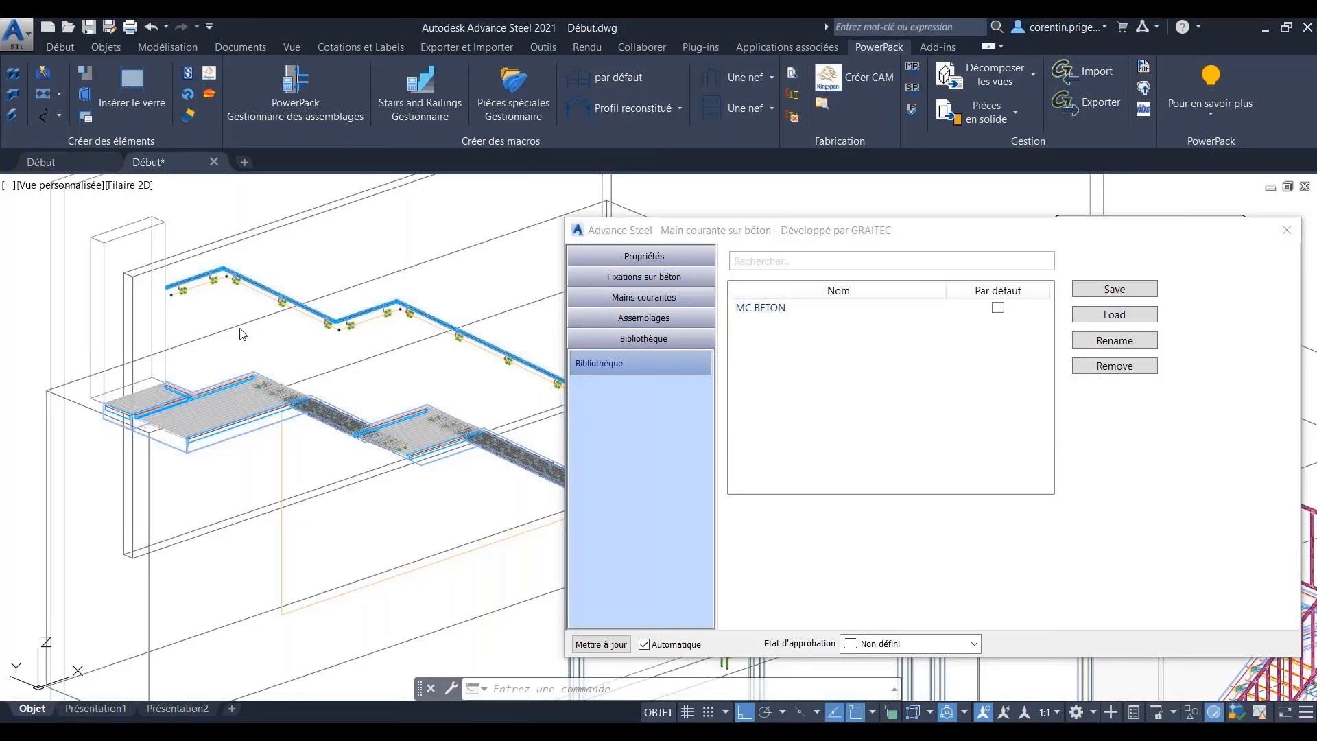
Step: Switch the visual style to Réaliste, view the wall handrail and dismiss the 3D performance notice
click(138, 187)
click(160, 274)
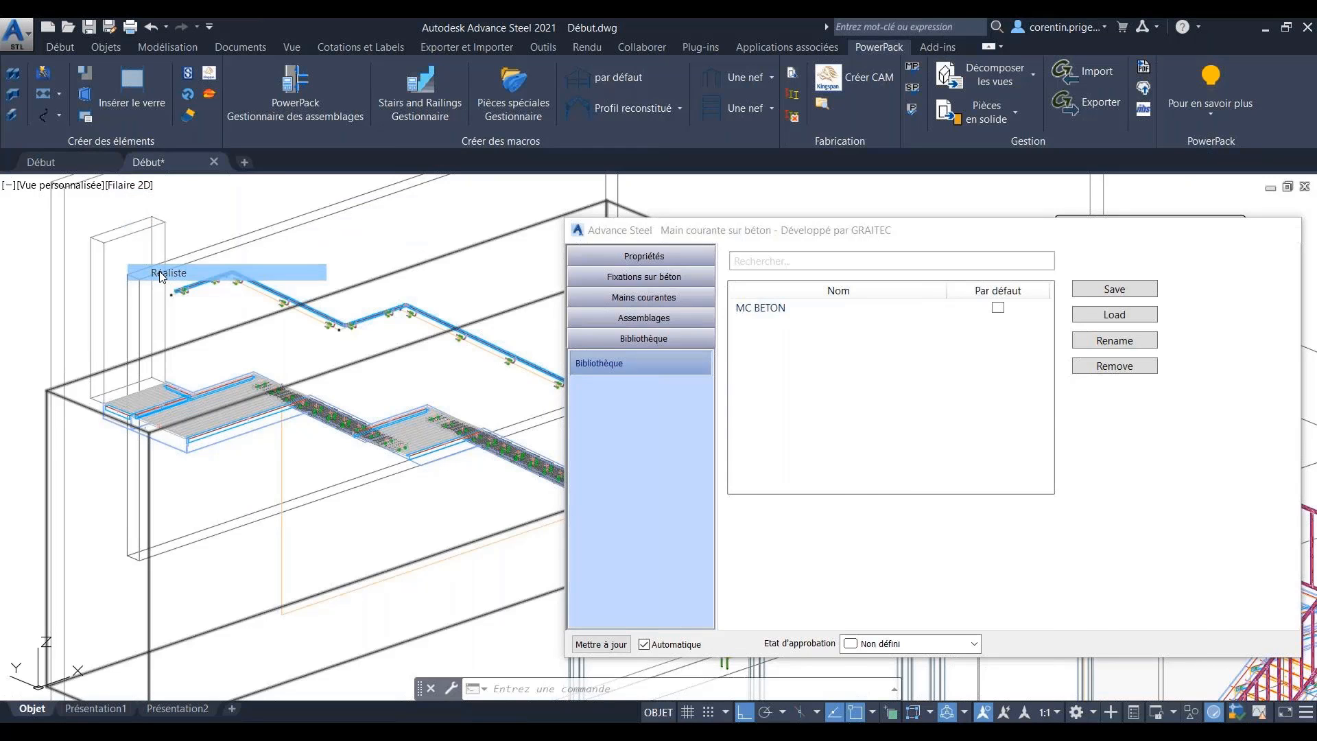
scroll(254, 336, up, 3)
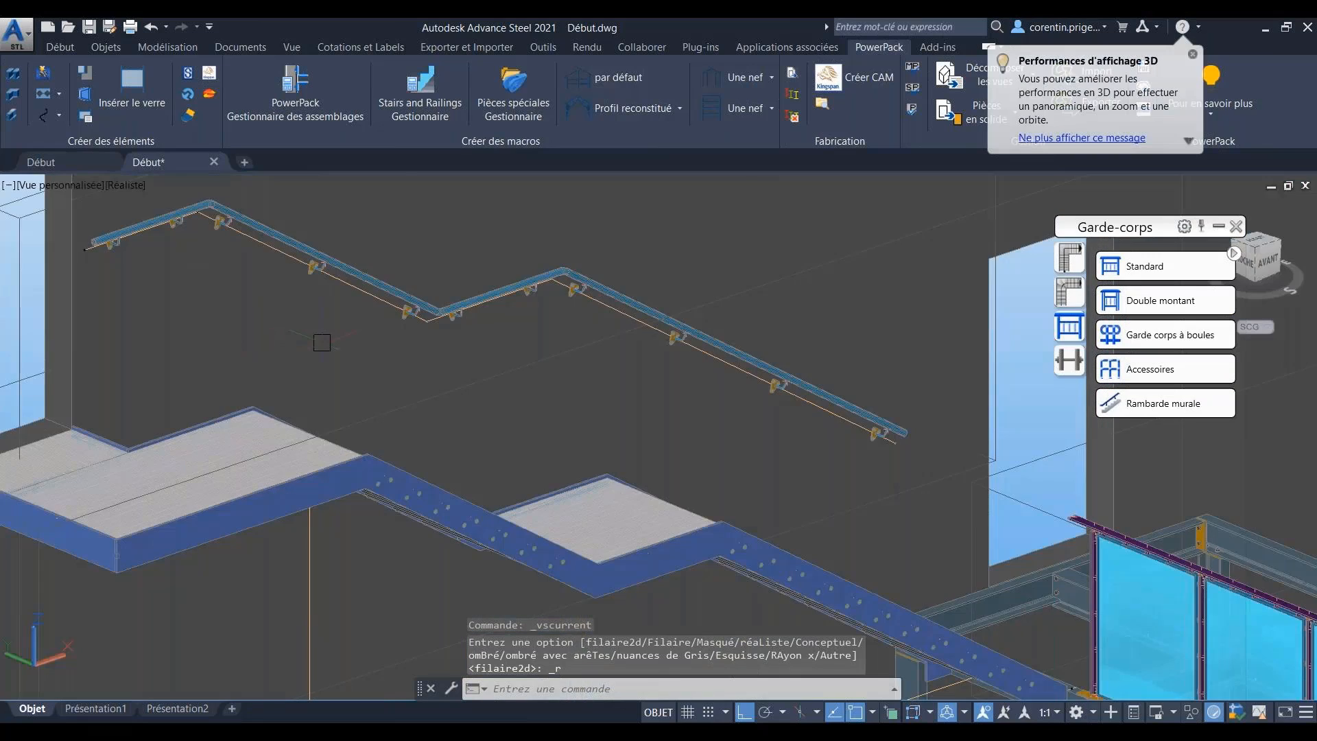
scroll(323, 342, down, 2)
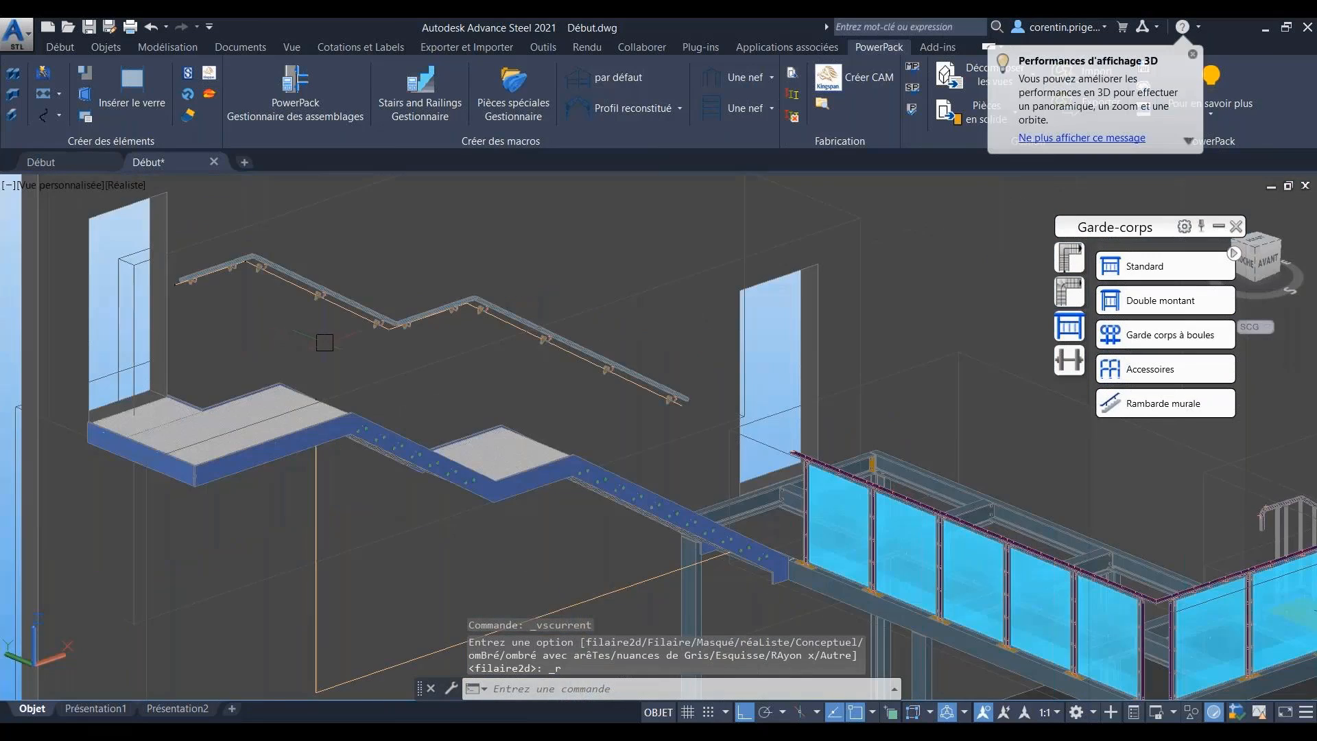
click(1193, 52)
Step: Turn off the SpecialPartHoles layer
click(60, 47)
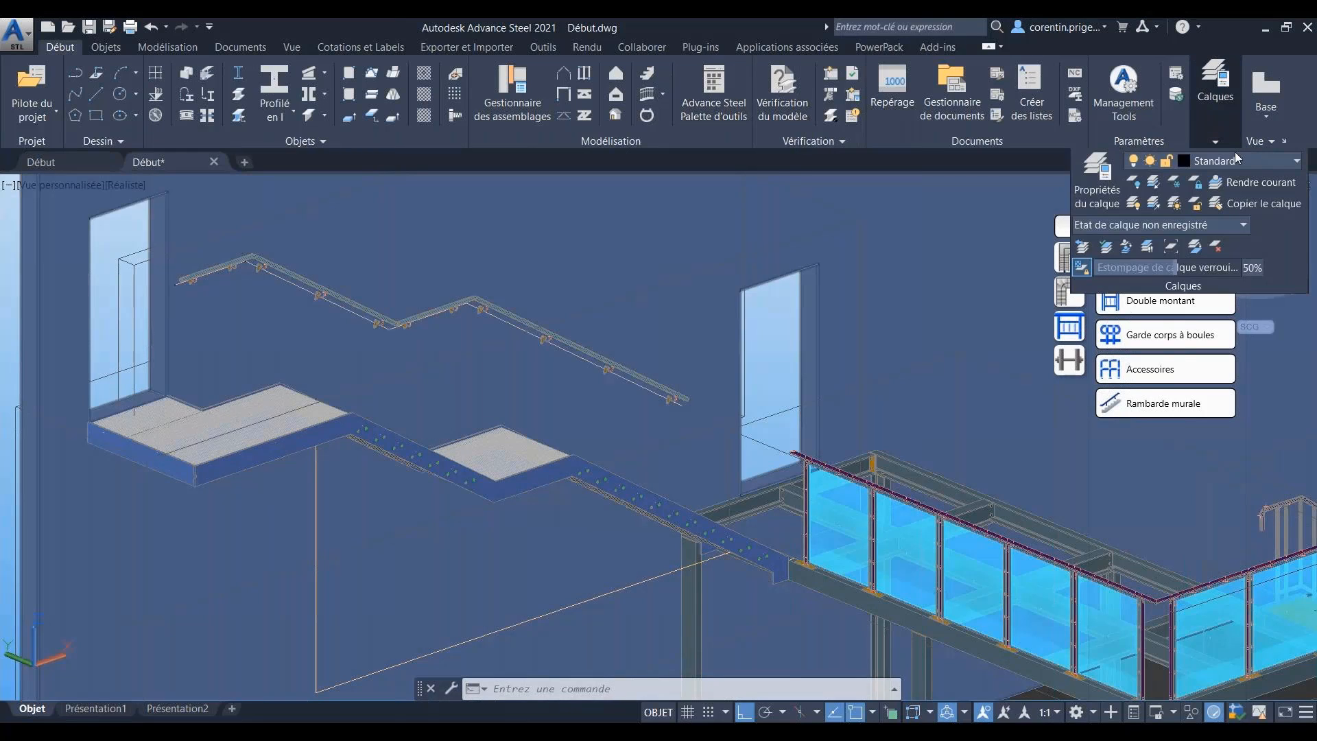
click(1234, 160)
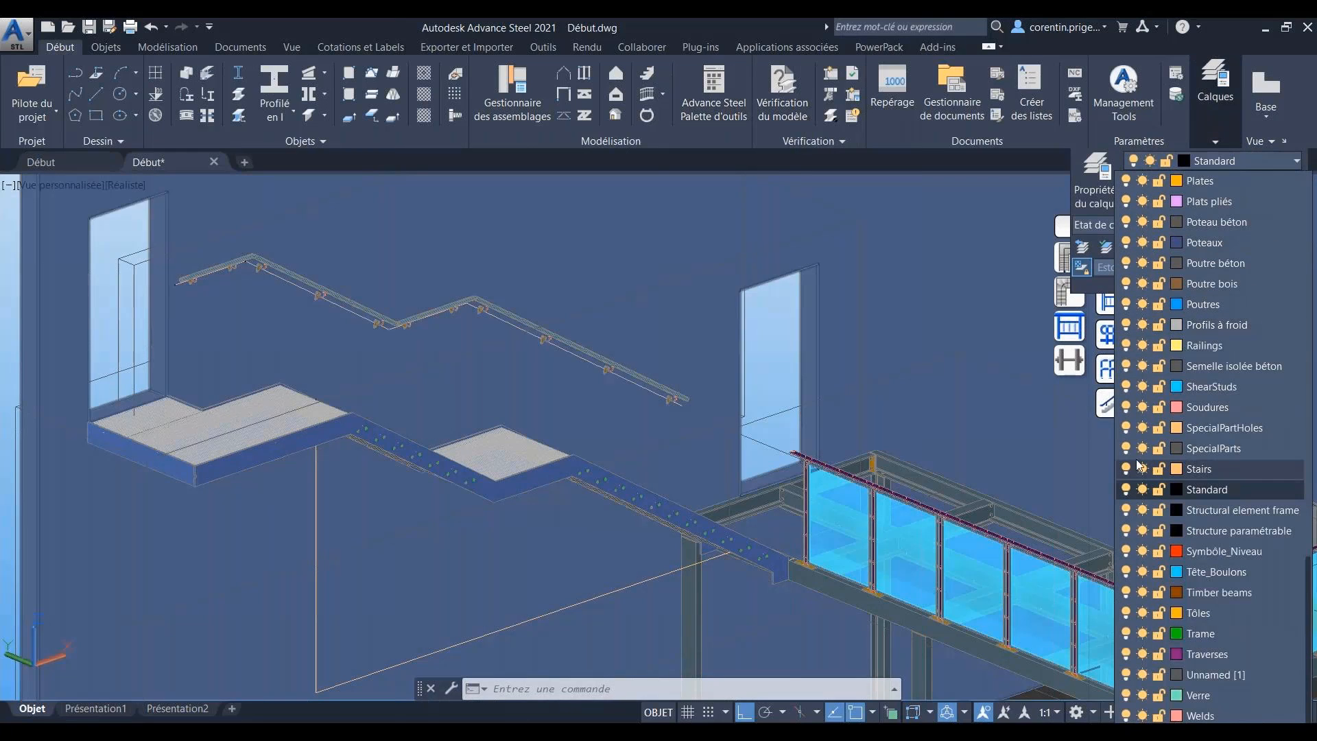
click(1126, 427)
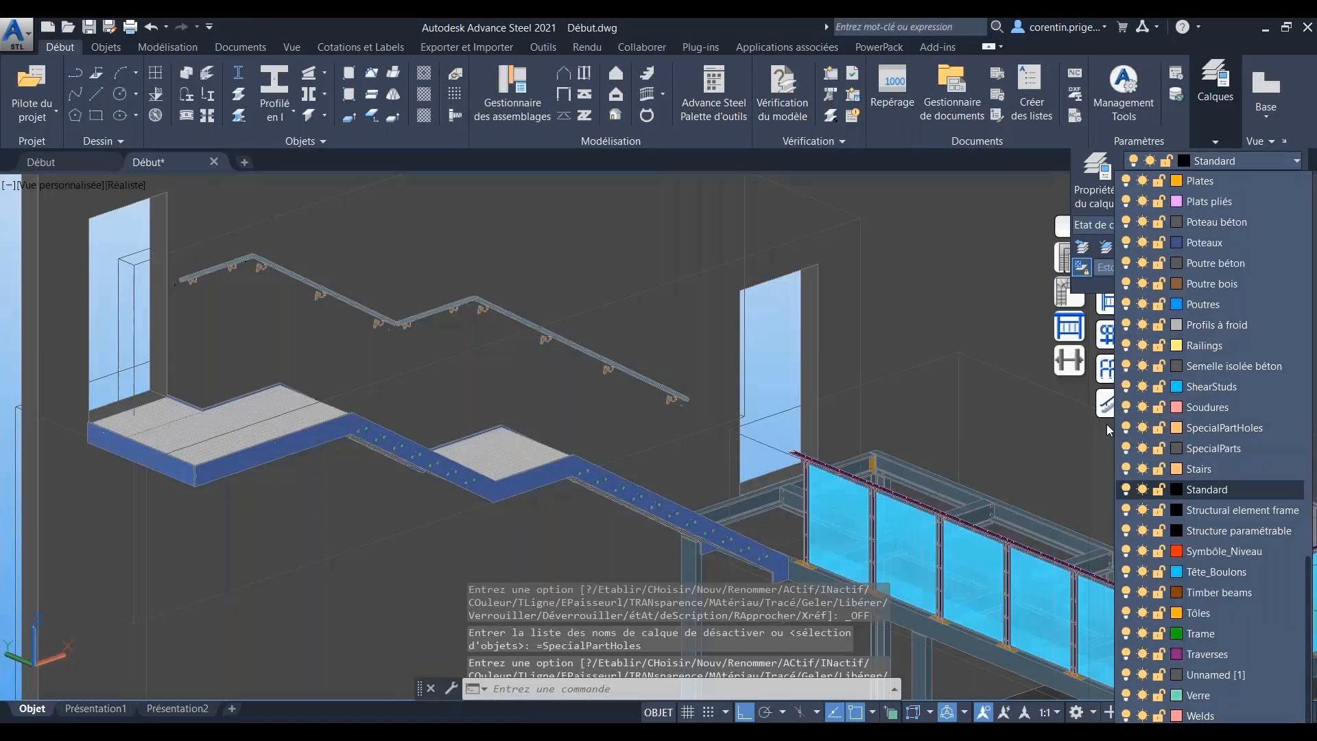
scroll(296, 310, up, 2)
click(296, 308)
Step: Open the assembly properties of the wall handrail from its upper tube segment
middle_drag(102, 372, 551, 358)
scroll(353, 325, up, 2)
scroll(320, 327, up, 2)
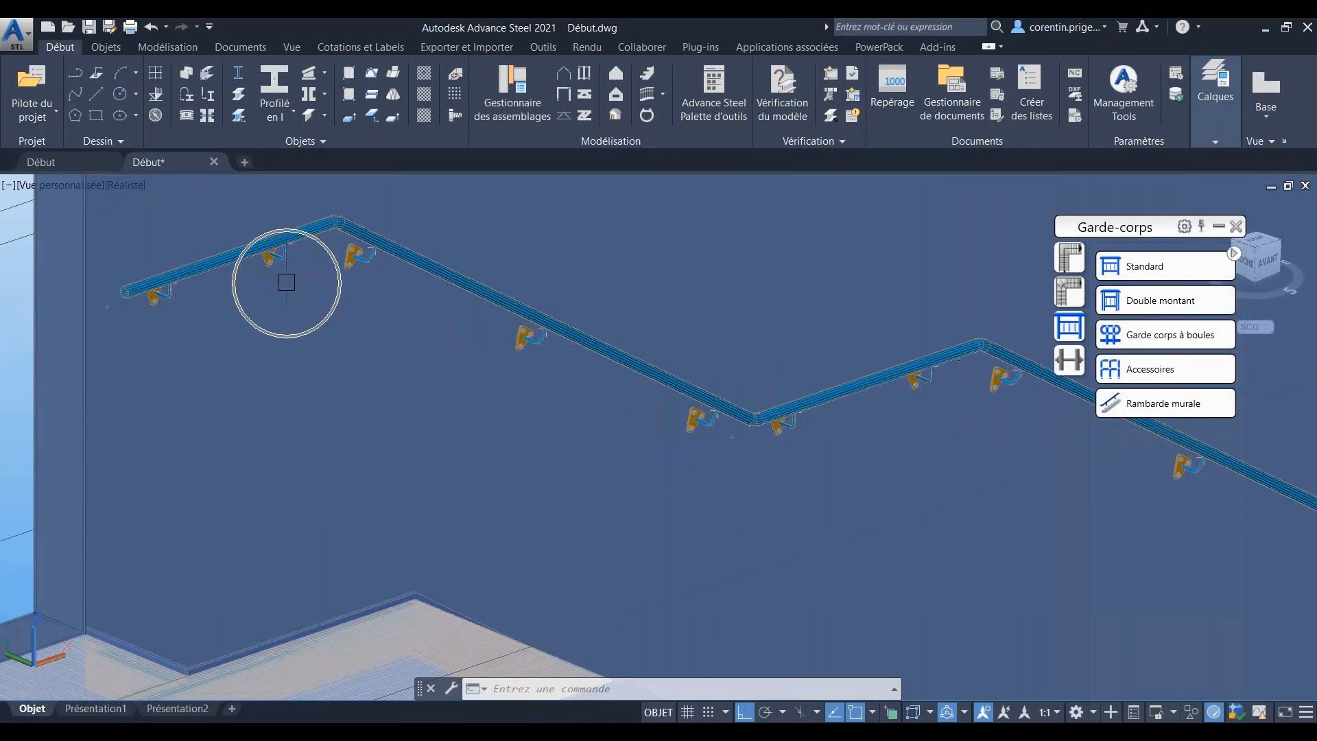
click(252, 248)
right_click(252, 248)
key(Escape)
key(Escape)
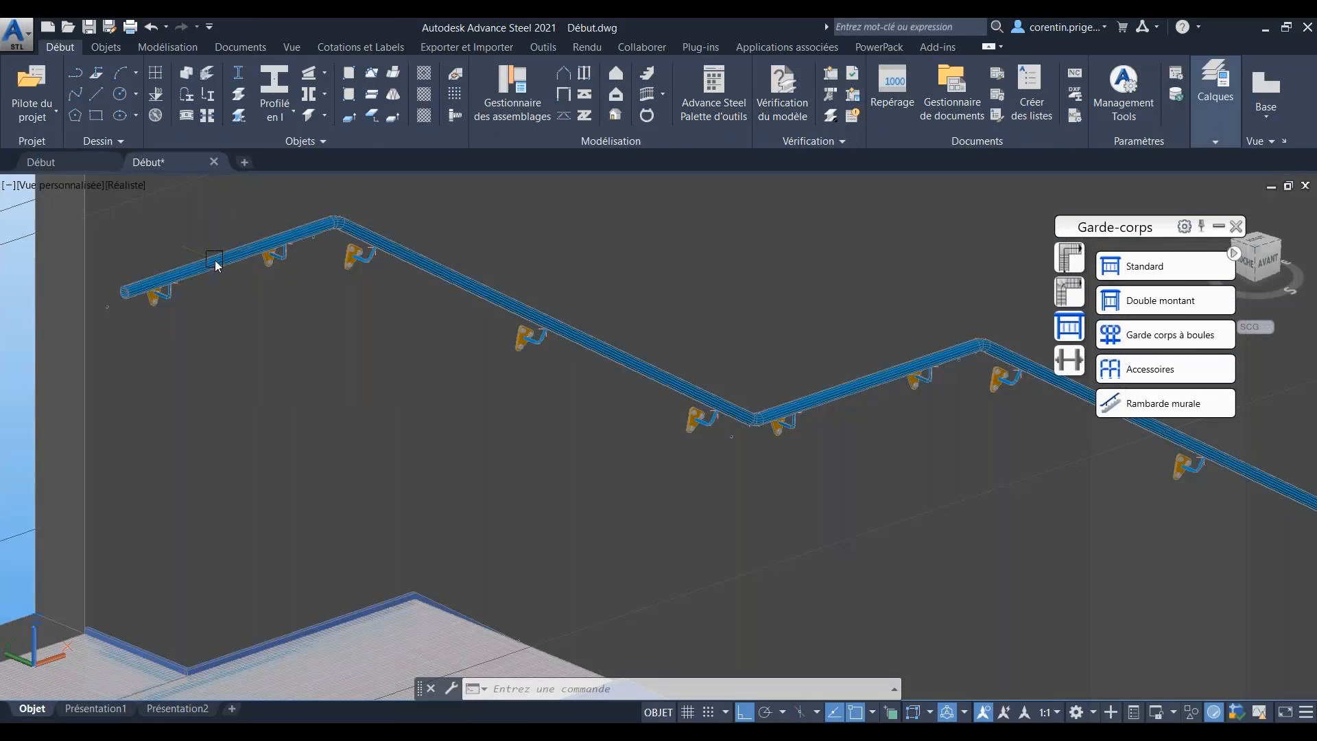
right_click(215, 260)
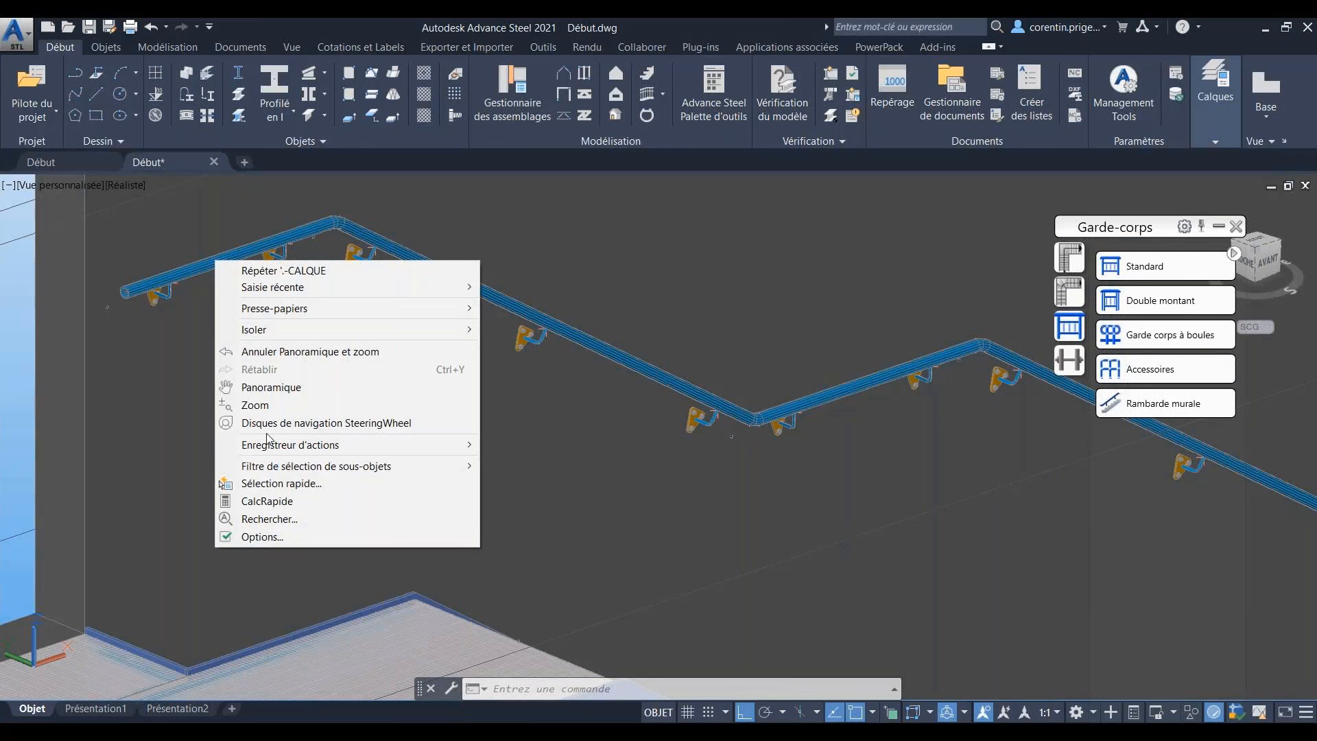
click(178, 275)
right_click(179, 275)
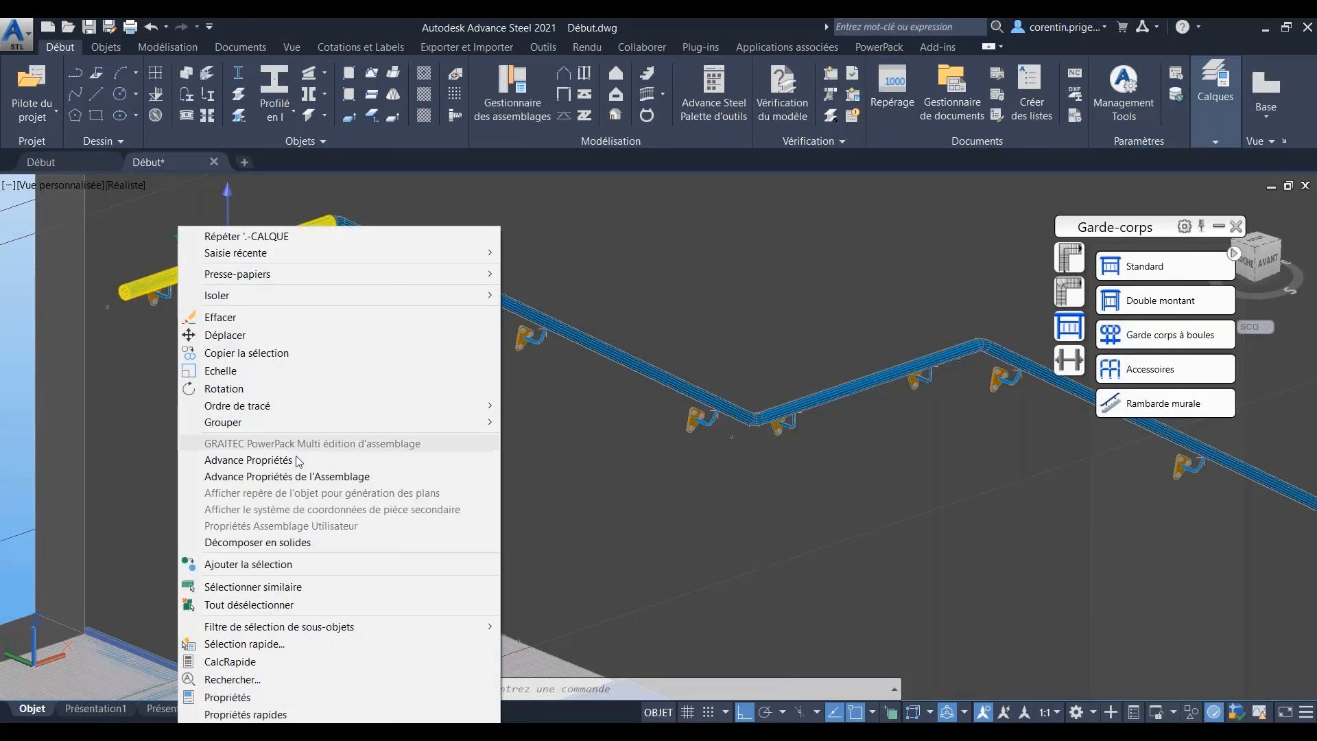
click(371, 476)
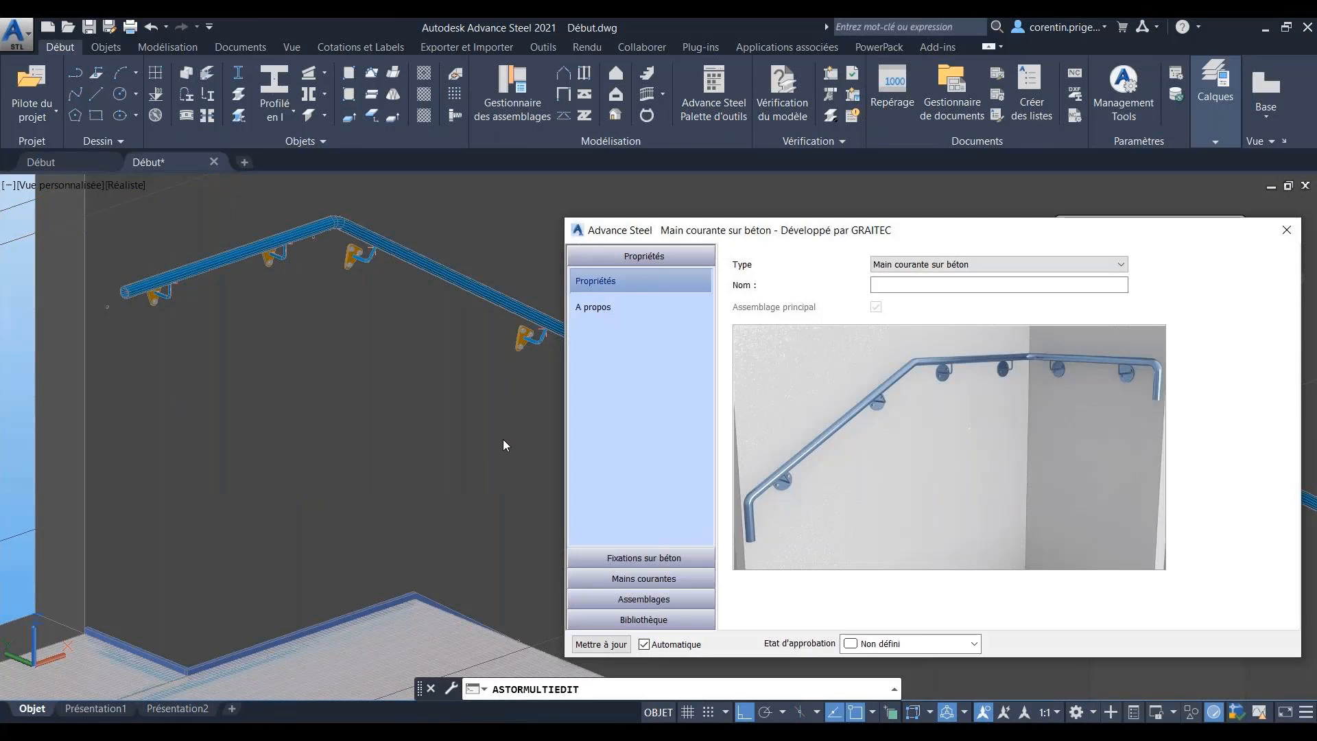
Step: Review the handrail's wall fixing profile settings and set the wall connector's plate type to Circulaire
click(643, 558)
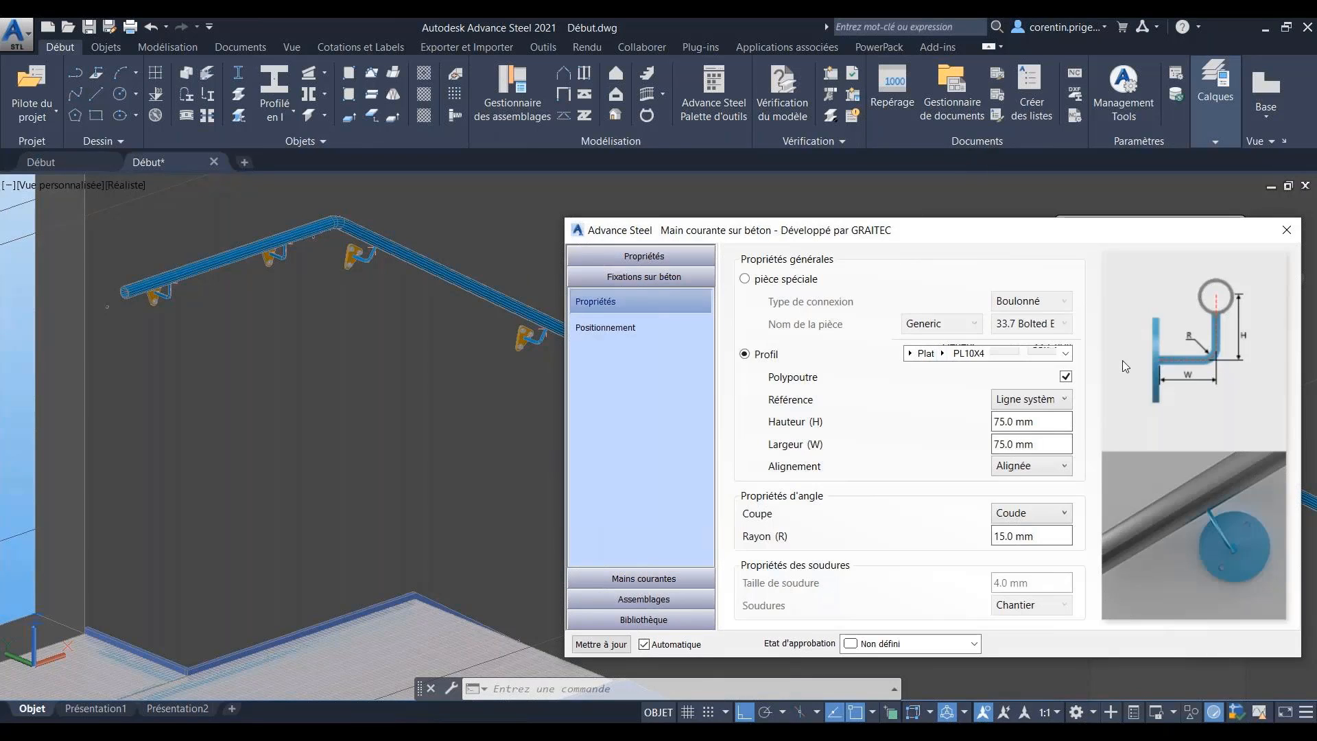
click(761, 365)
click(925, 359)
click(640, 600)
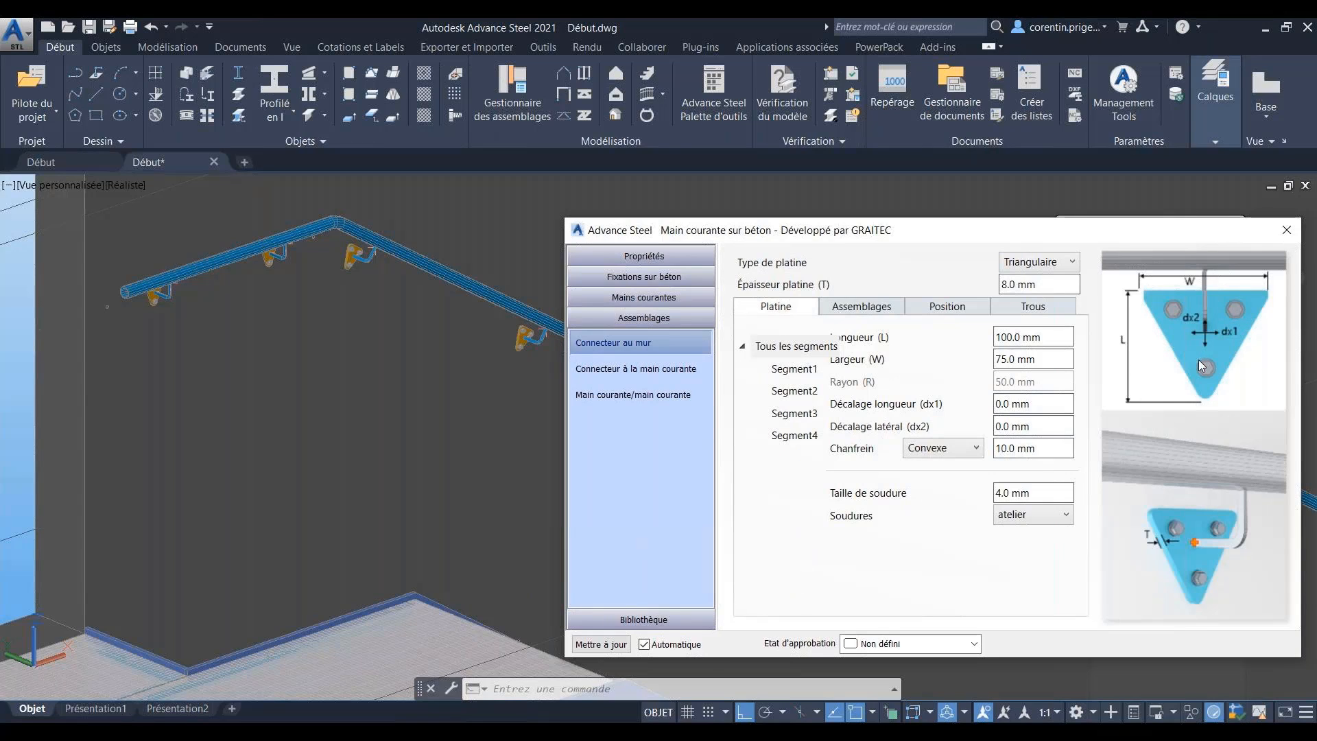
click(1033, 266)
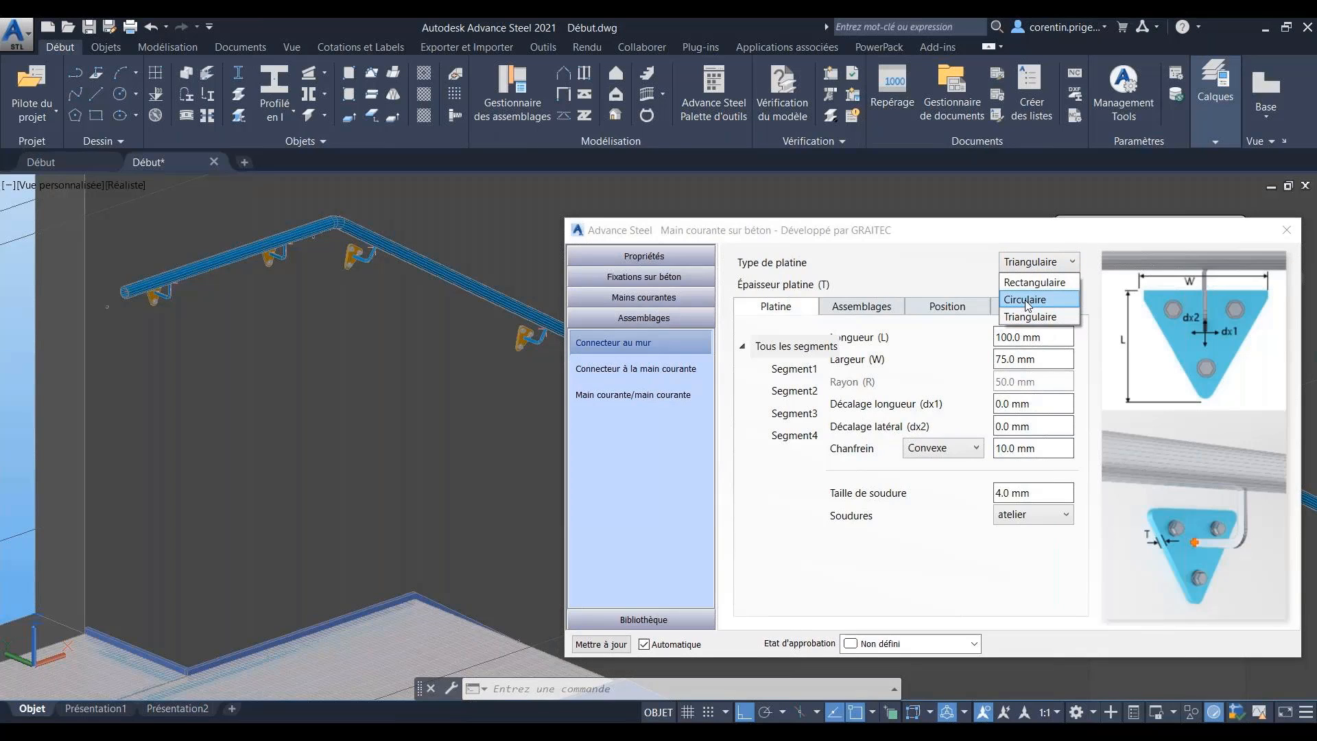
click(1026, 300)
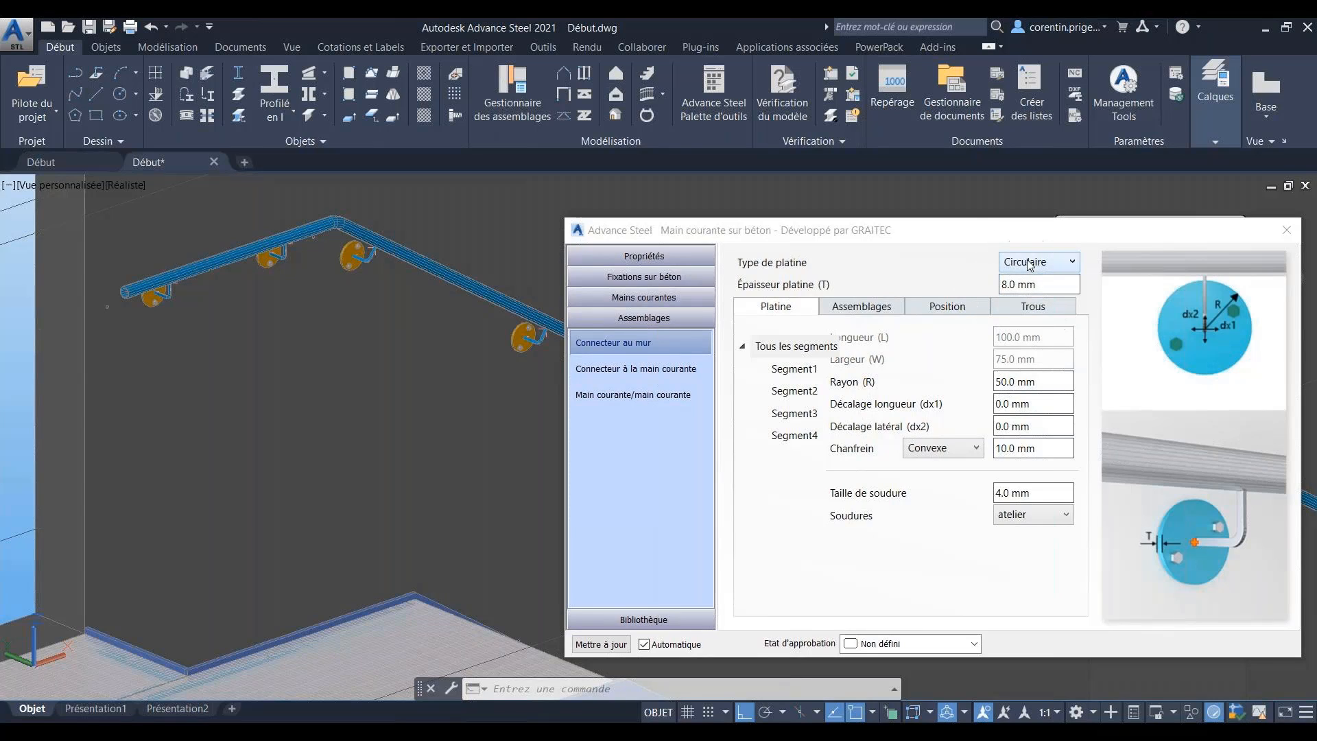
Step: Switch the handrail's wall fixings to the pièce spéciale option and close the macro's dialog
click(659, 278)
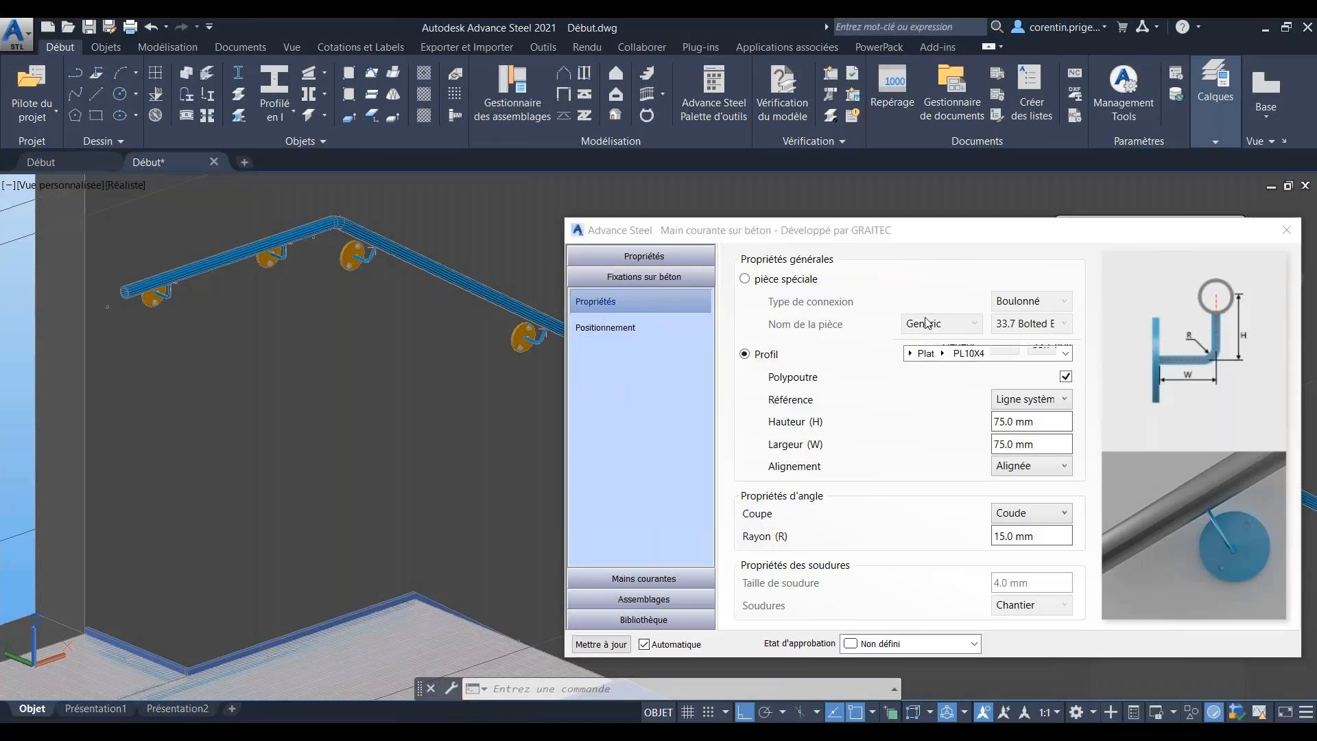
click(747, 280)
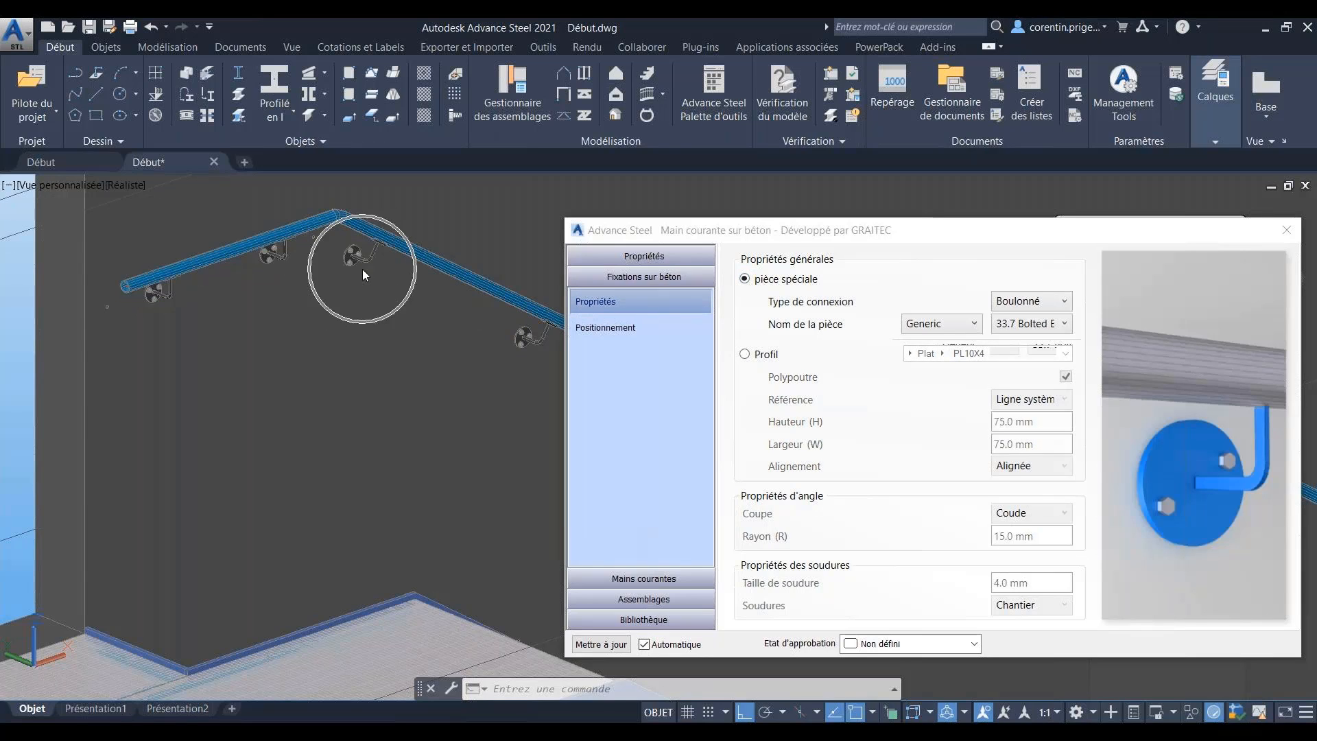
click(1287, 230)
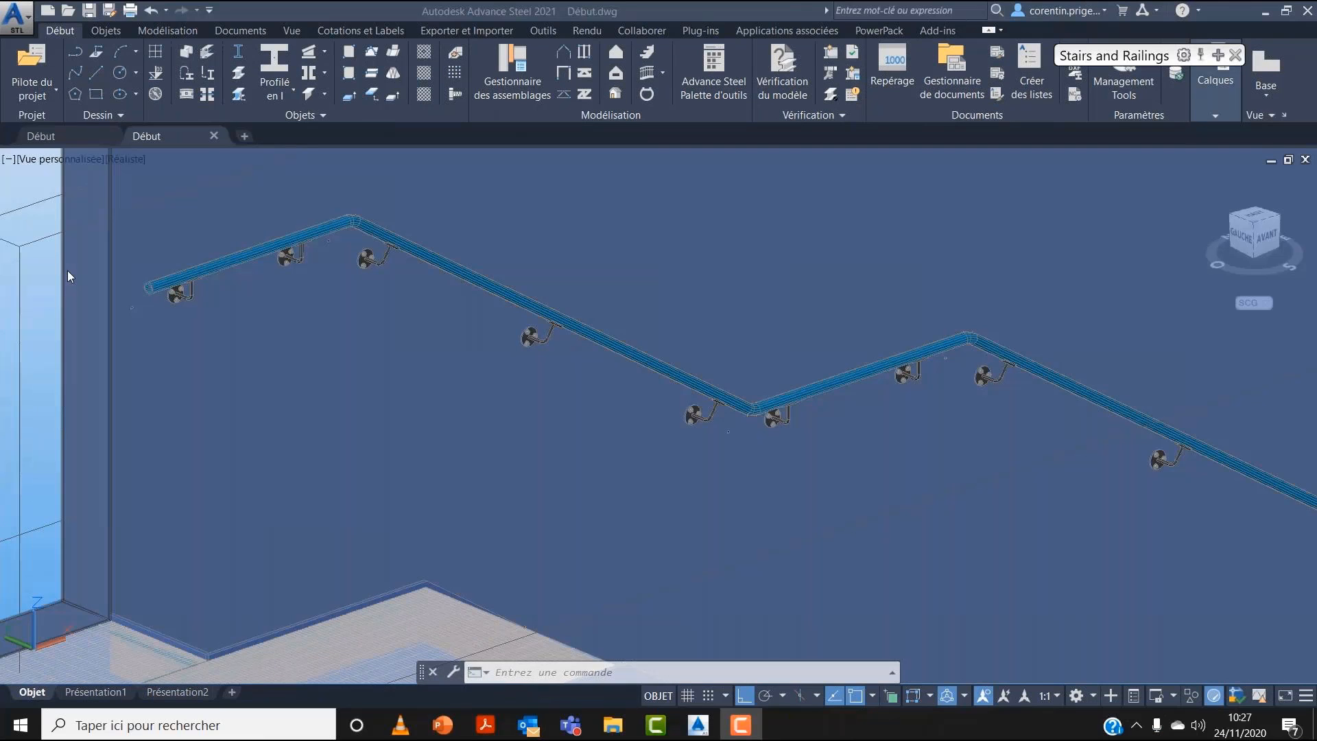
Step: Reopen the wall handrail macro's properties and enable the creation of end caps (bouchons) on the handrail
click(41, 240)
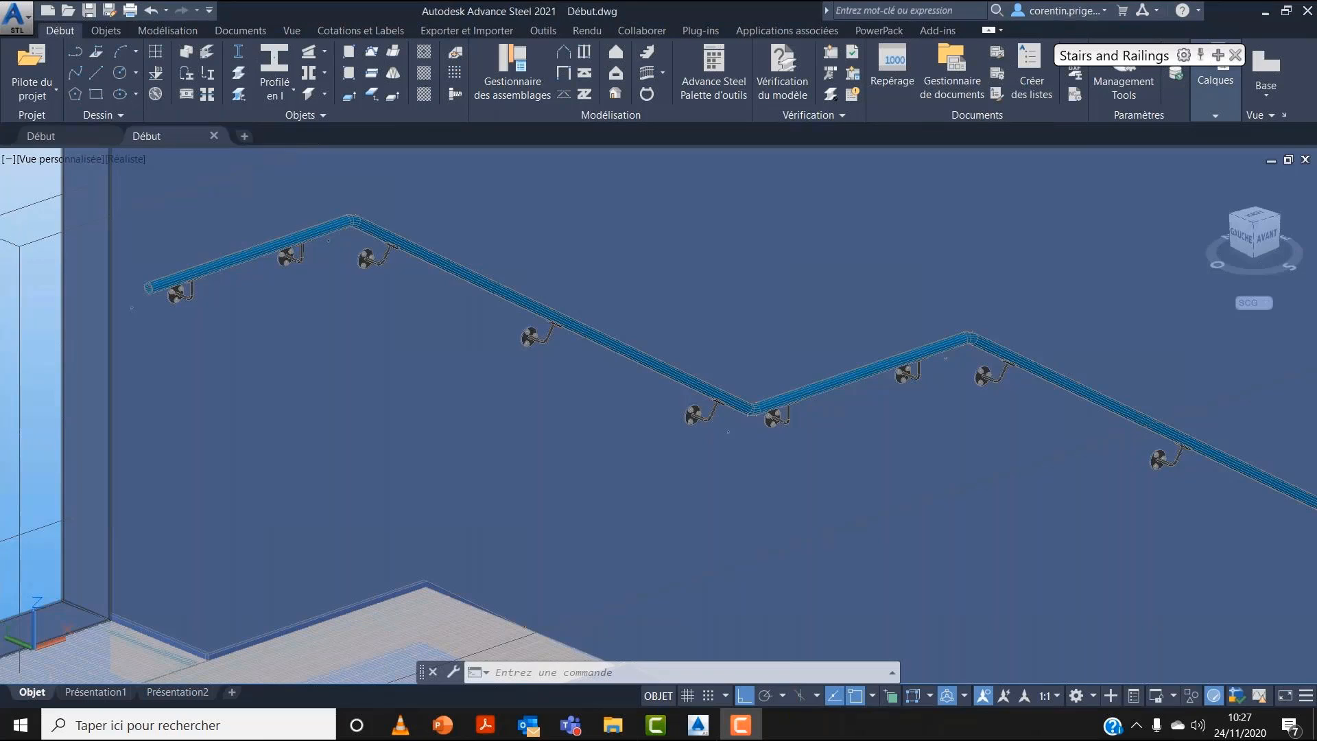
double_click(42, 240)
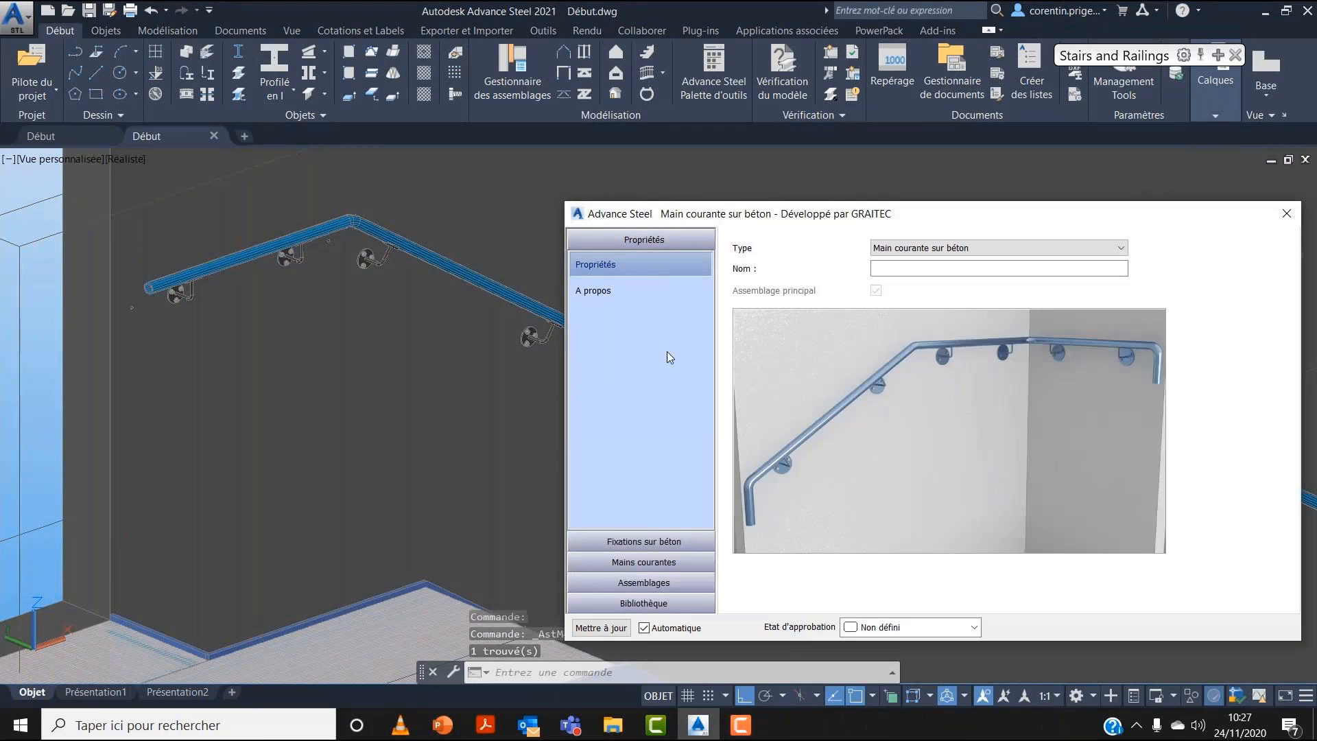
click(663, 566)
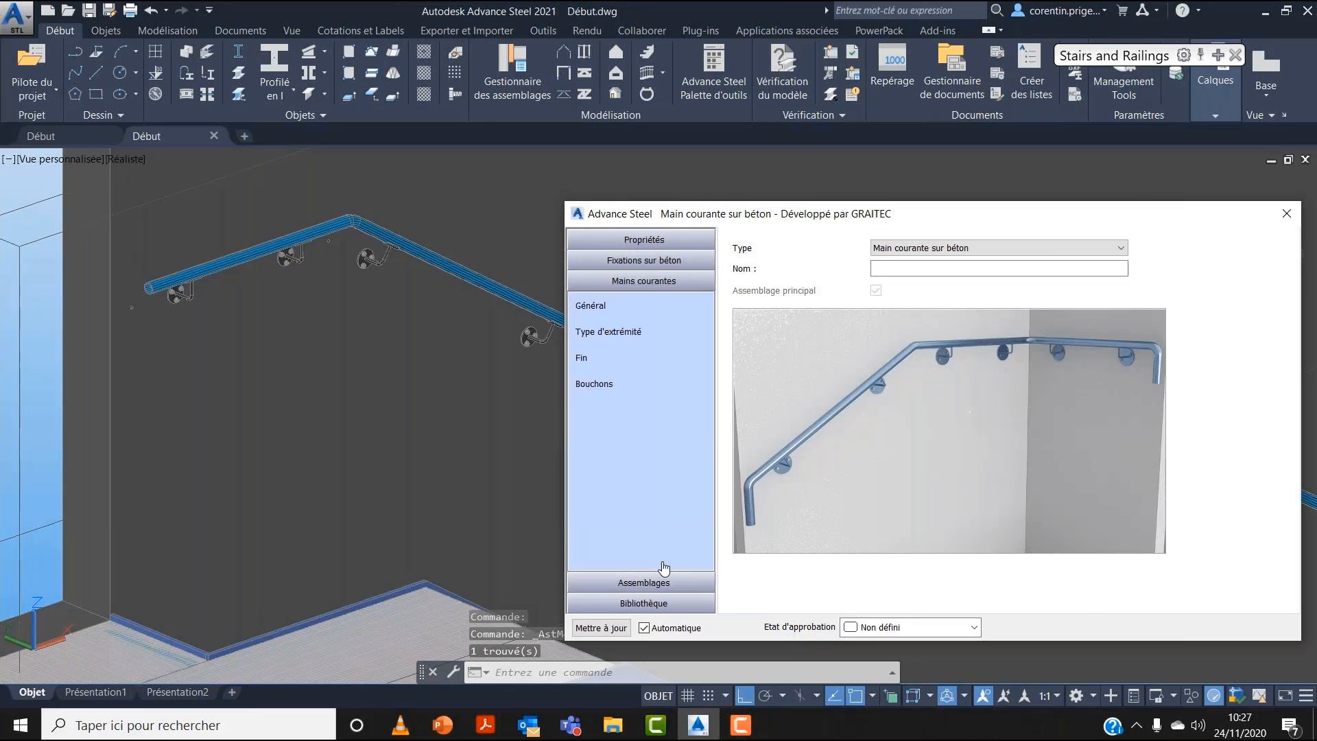
click(615, 384)
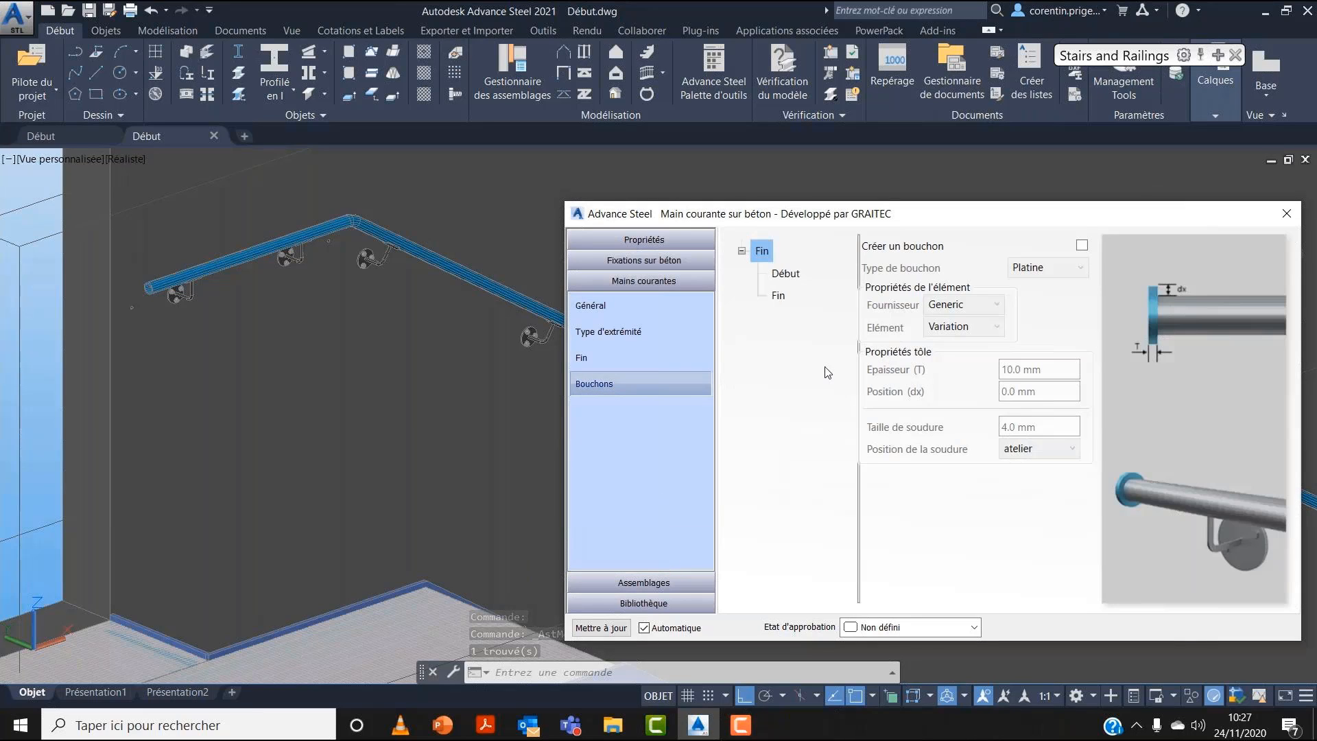
click(1081, 247)
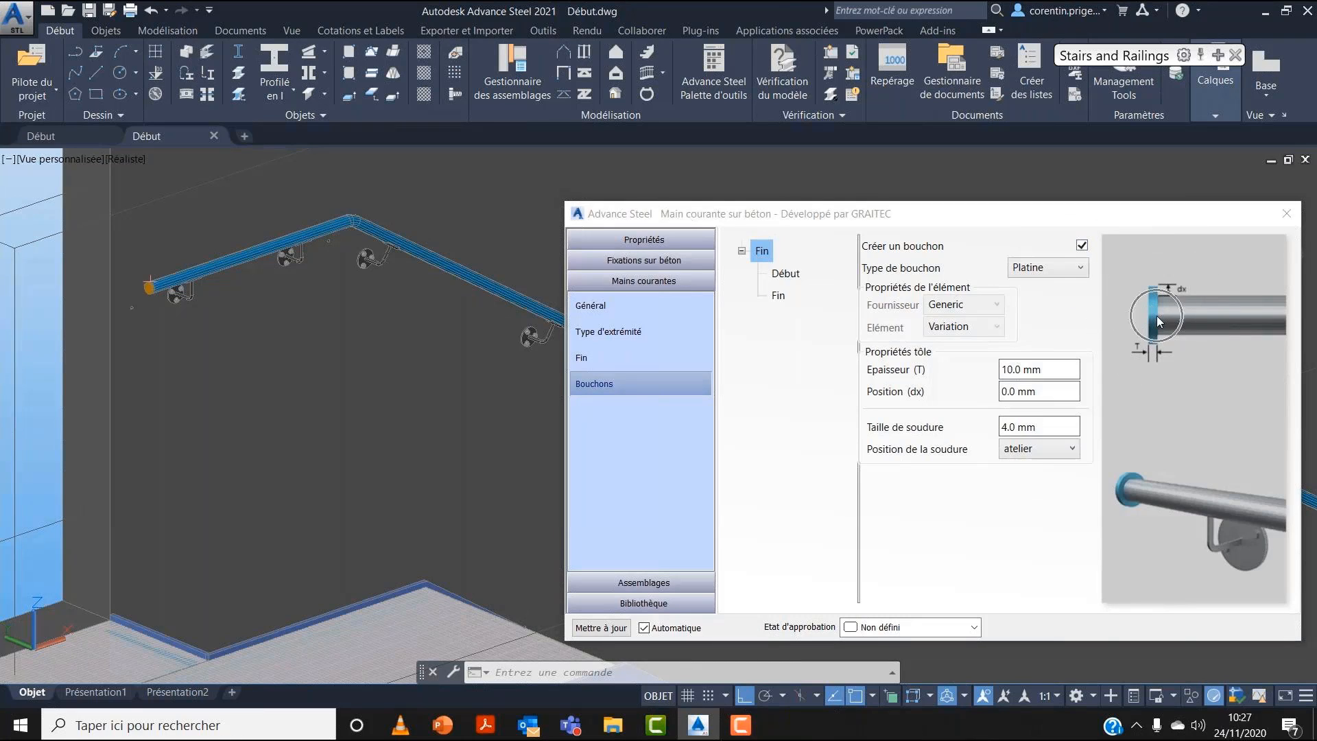
Step: Try the pièce spéciale type for the handrail's end caps, and set the cap type back to Platine
click(1048, 268)
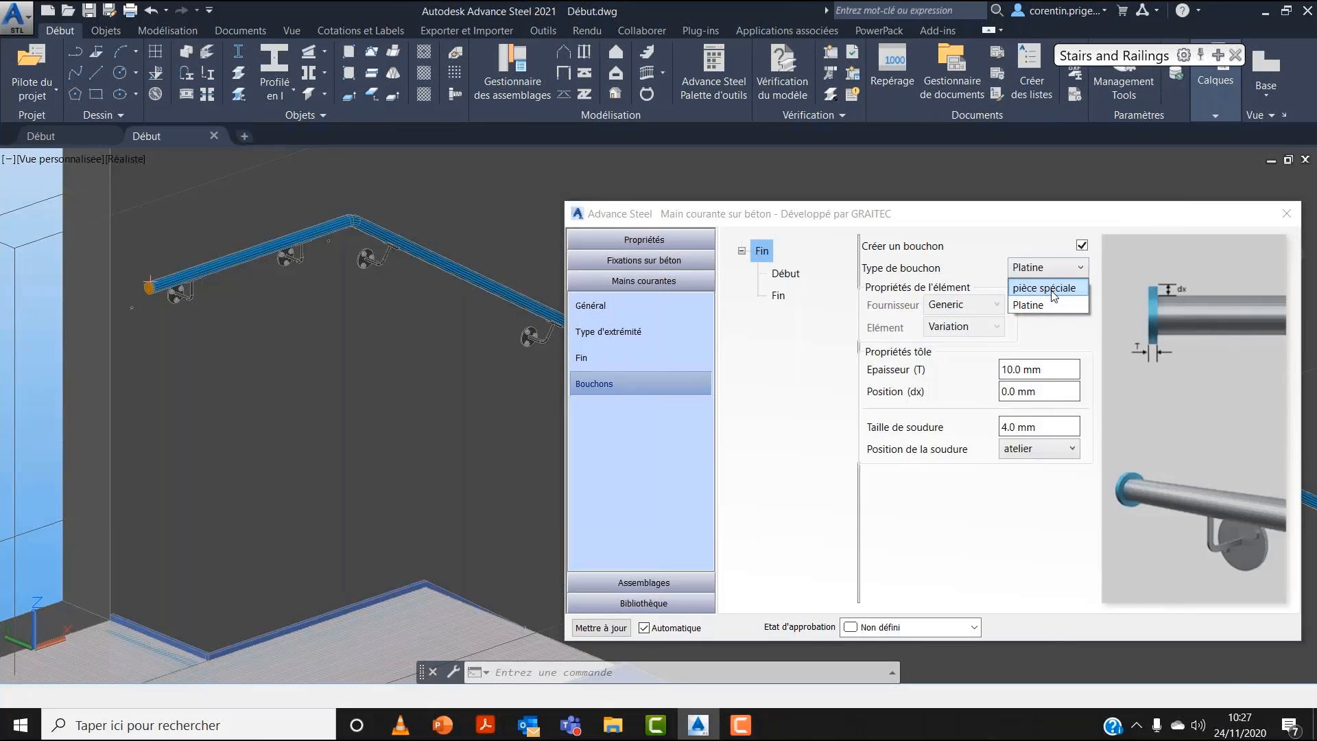
click(1054, 289)
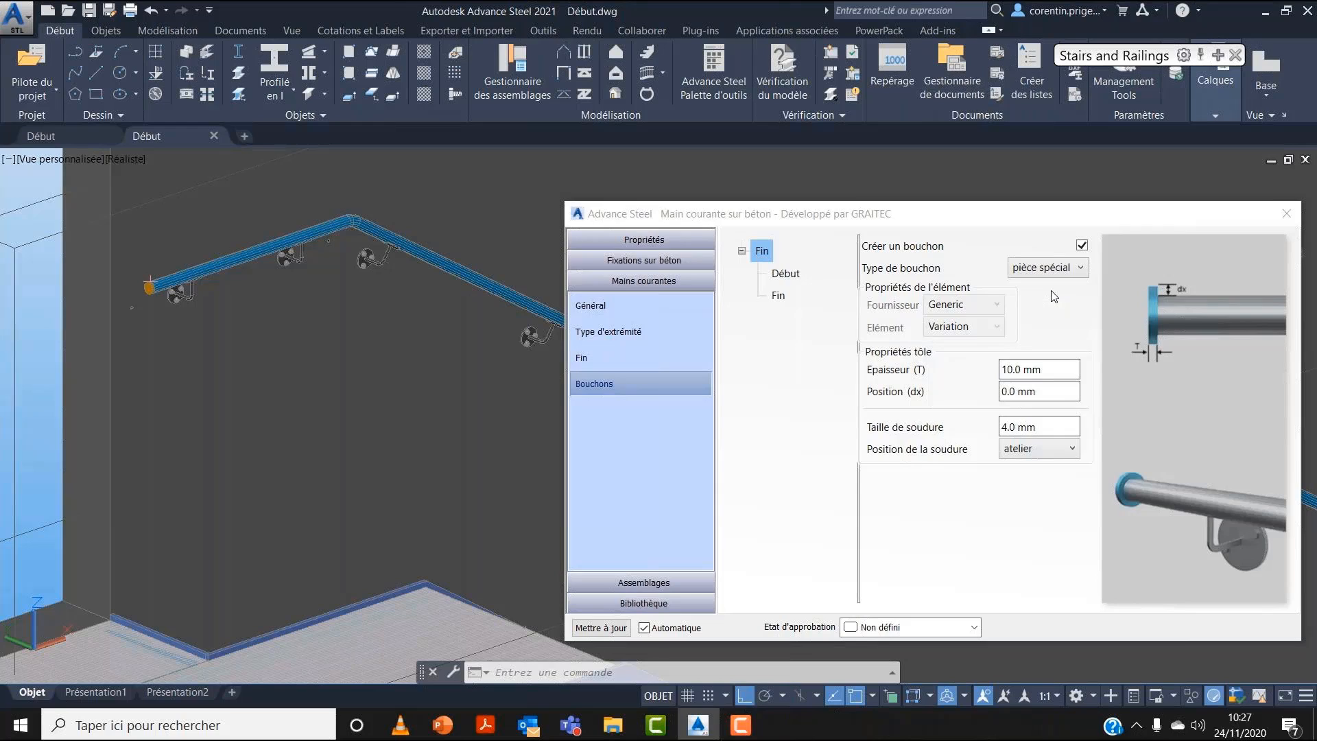
click(1048, 268)
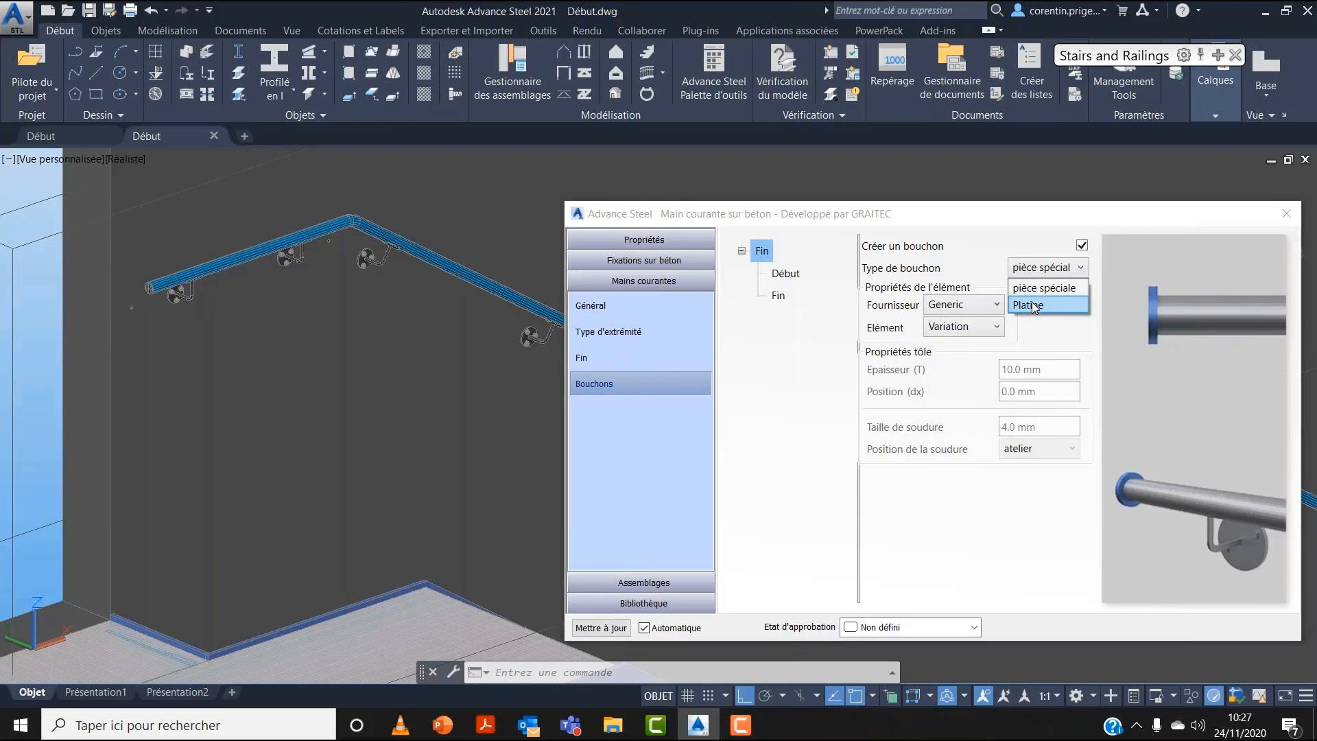
click(1034, 308)
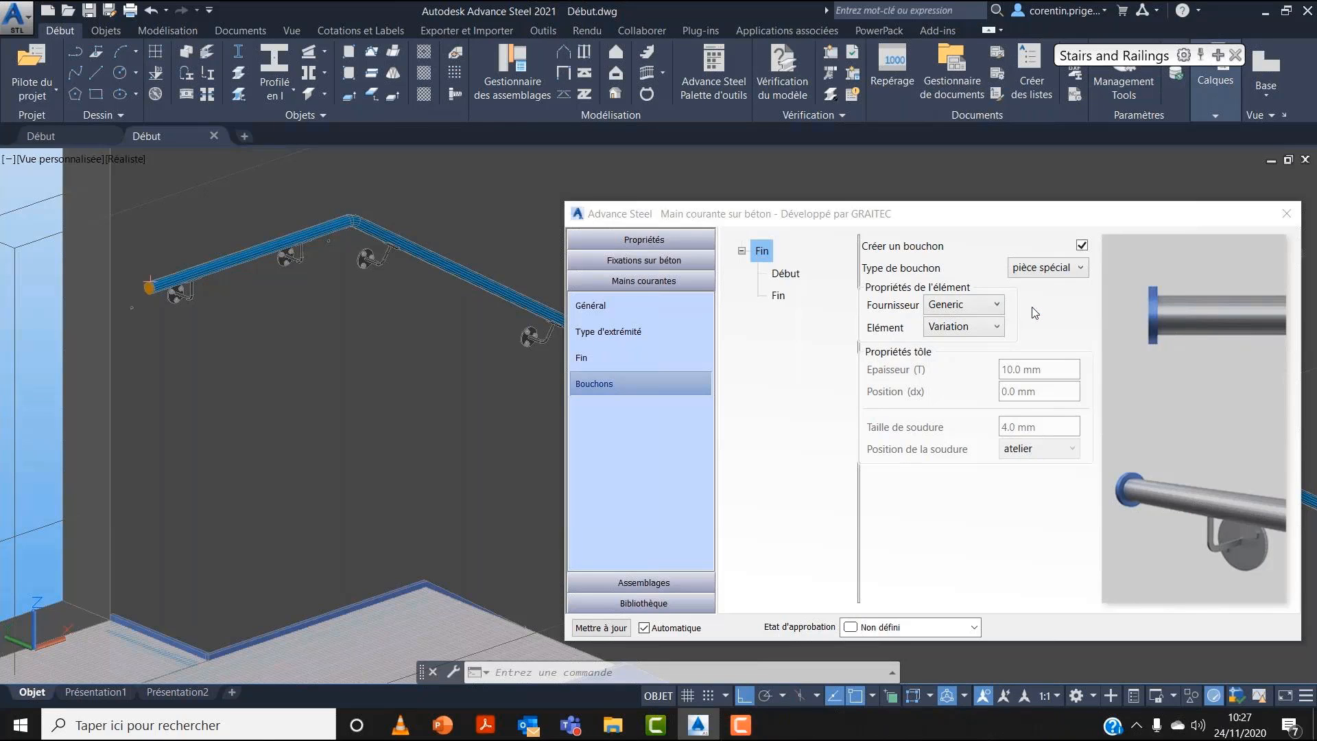
scroll(176, 316, up, 6)
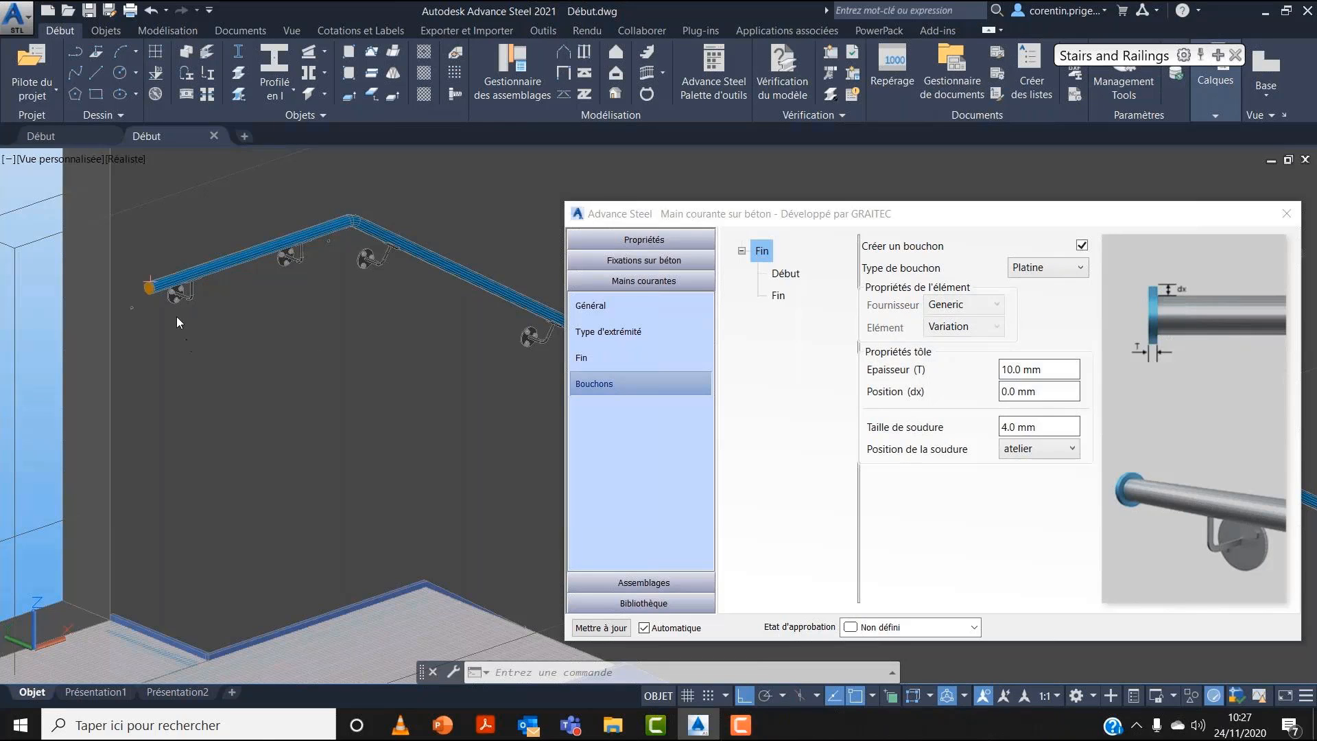